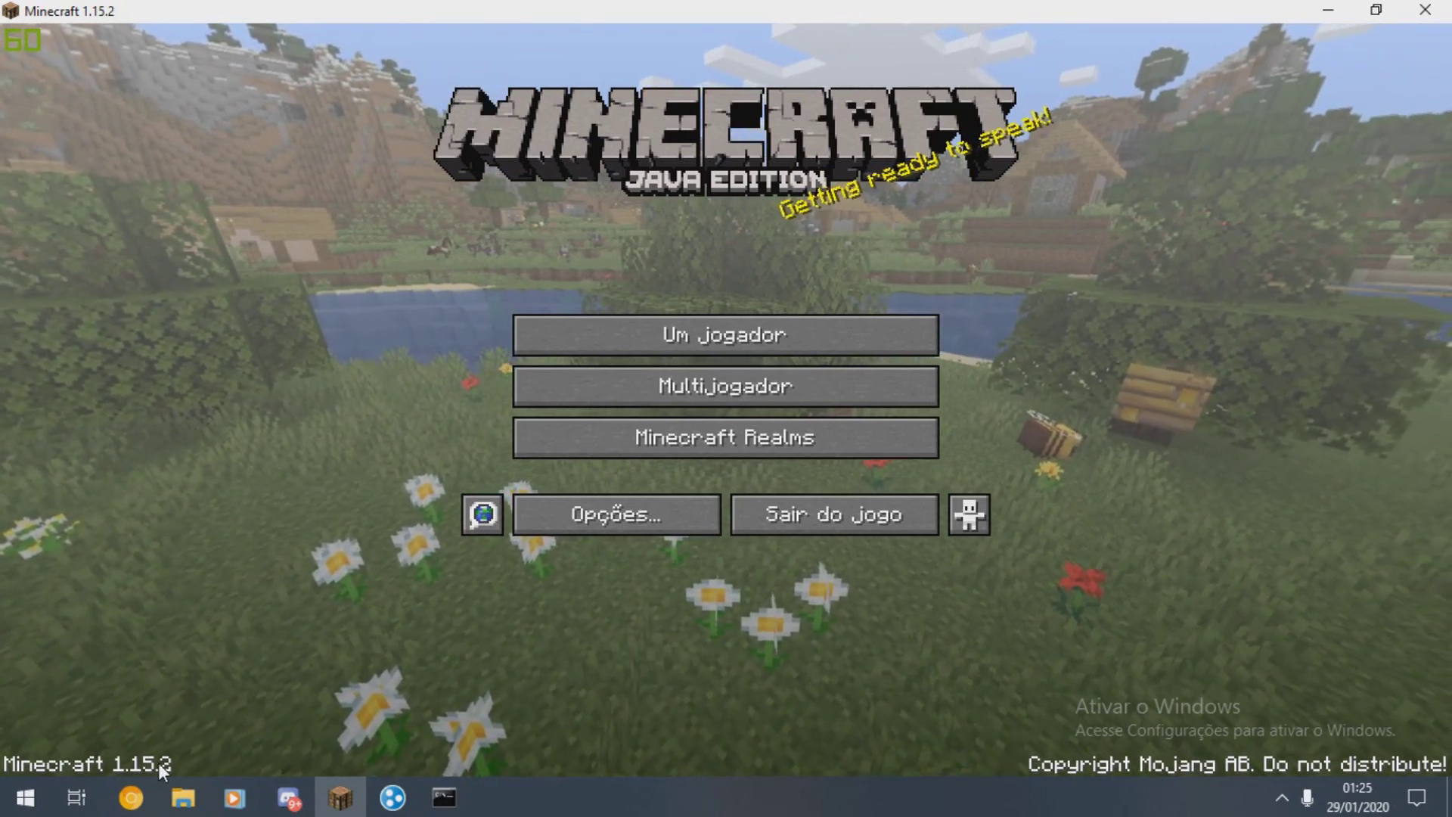
# - Search Google for 'minecraft server' in Chrome
pyautogui.click(131, 797)
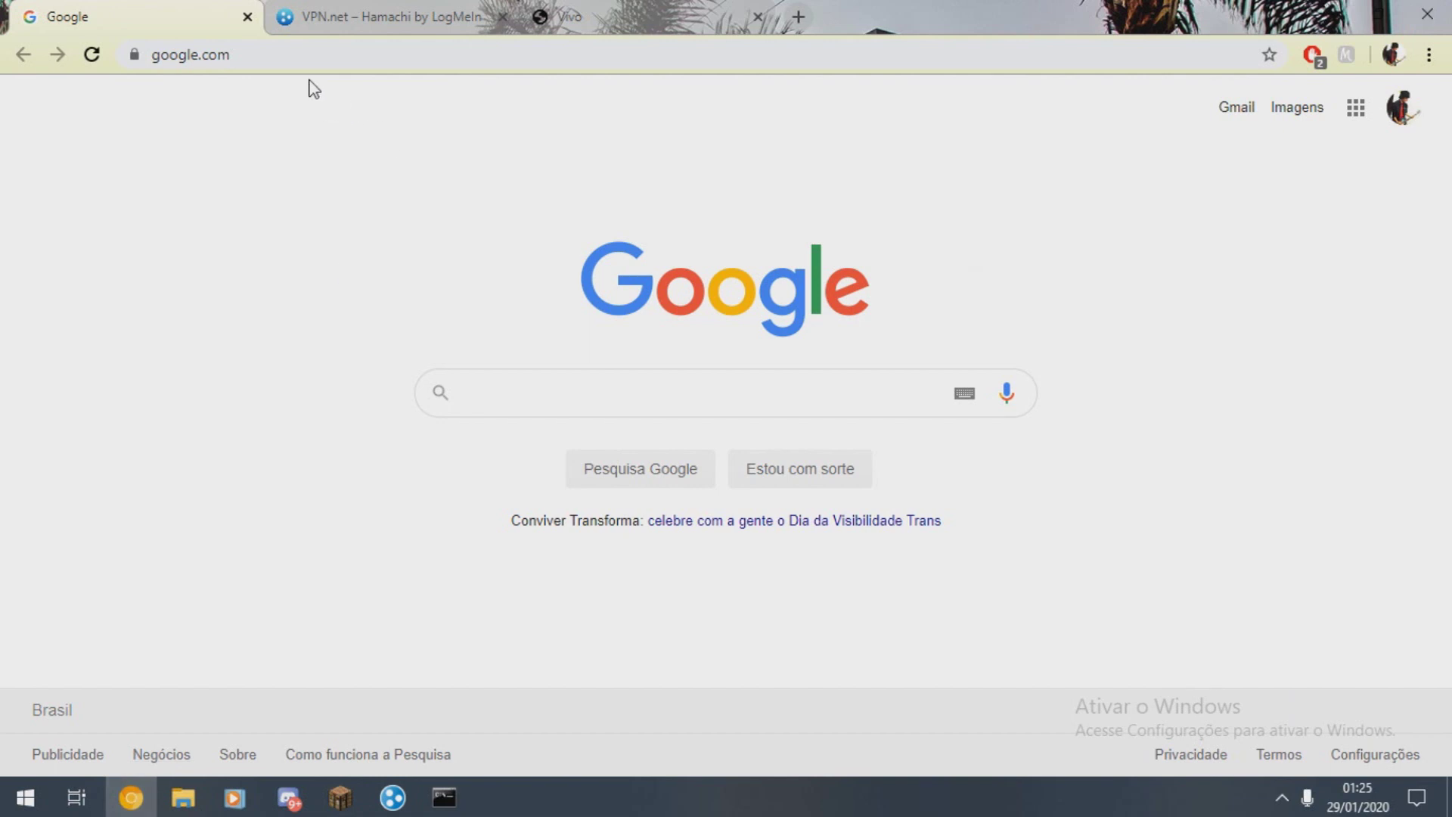
pyautogui.moveTo(333, 55); pyautogui.dragTo(87, 30)
pyautogui.click(587, 404)
pyautogui.write('minecraft server')
pyautogui.press('Return')
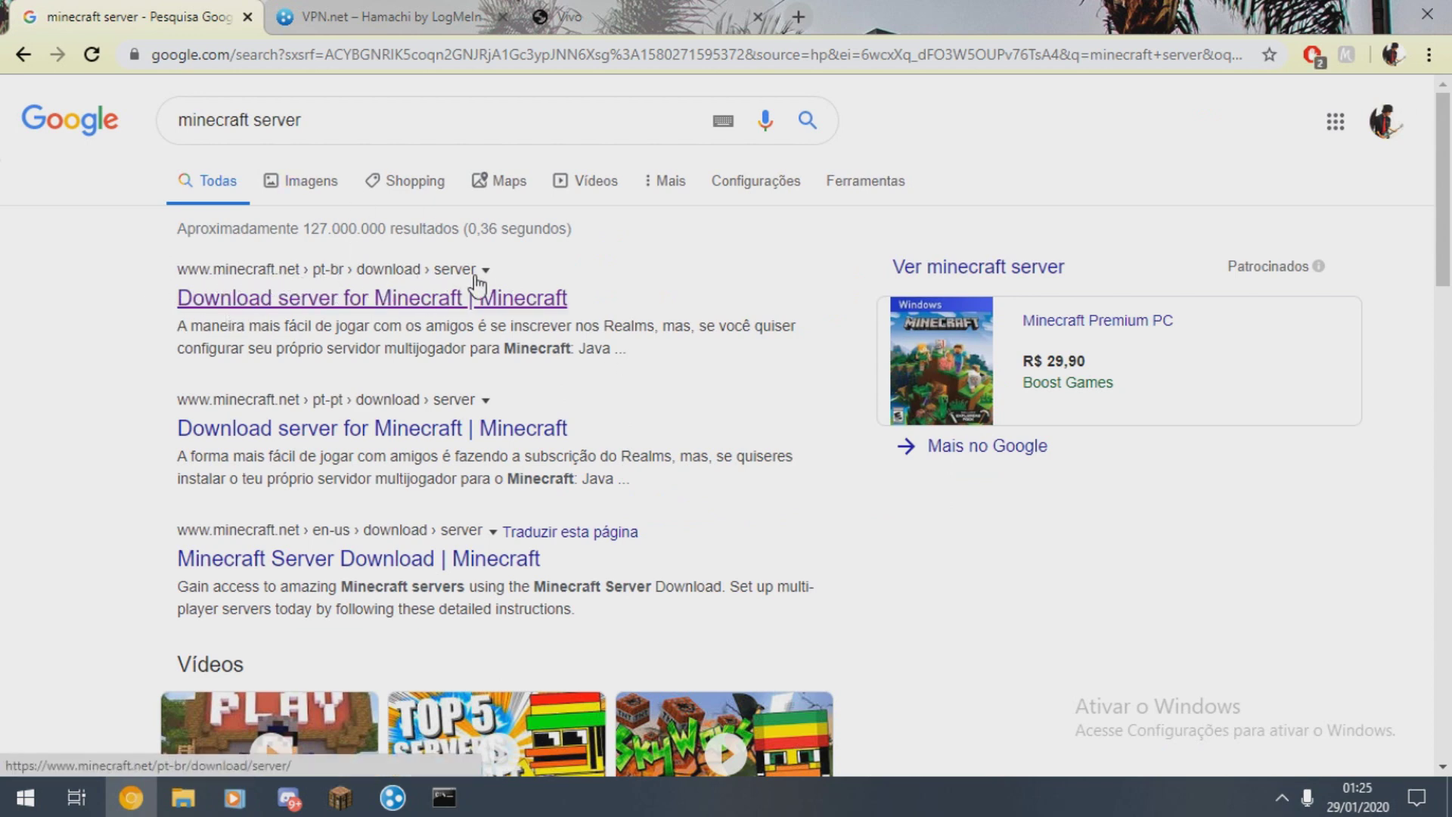
# - Download the 1.15.2 server.jar from the official minecraft.net page and keep it despite the warning
pyautogui.click(320, 301)
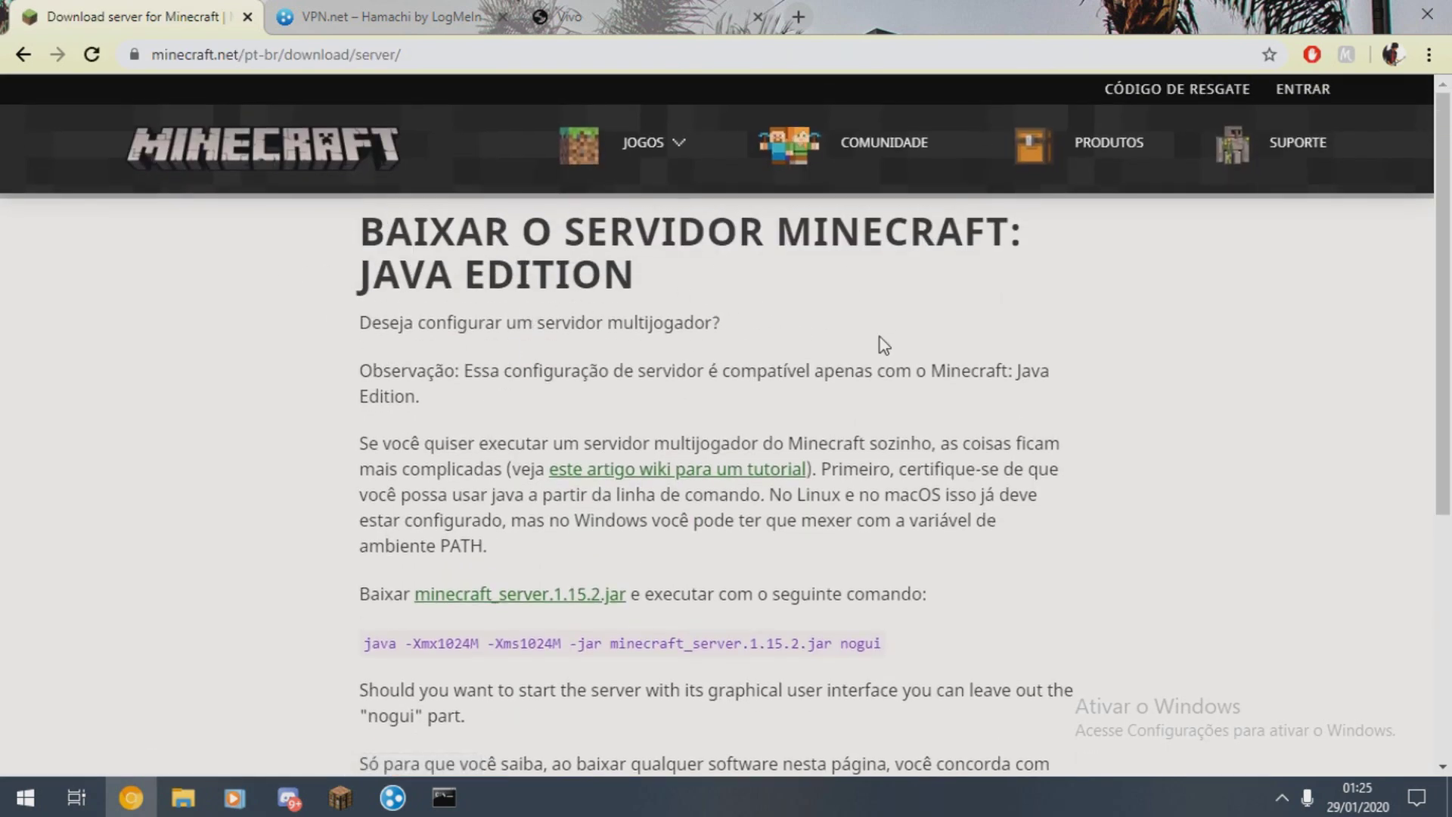
pyautogui.scroll(-1, 508, 359)
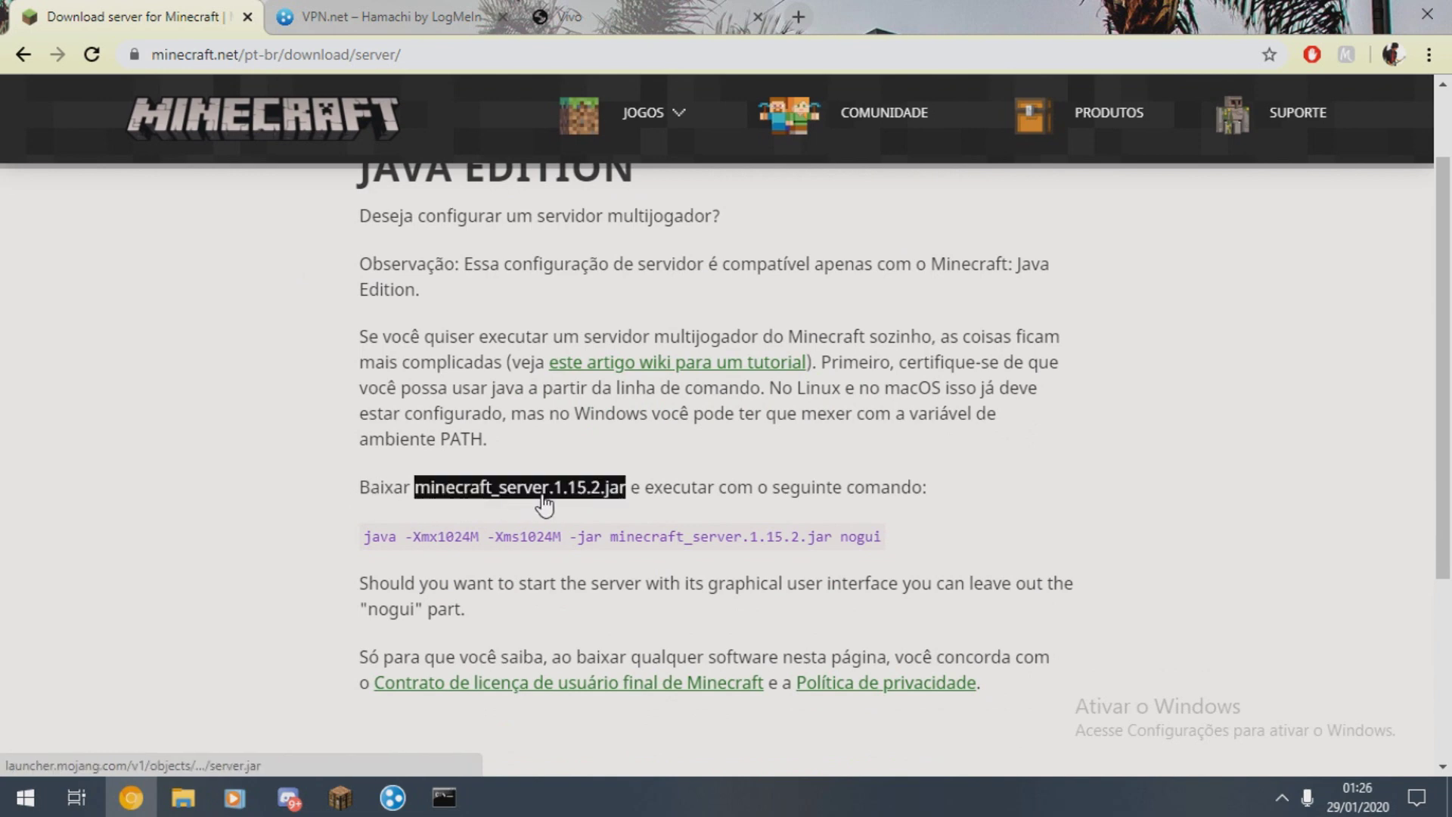
pyautogui.scroll(-3, 771, 416)
pyautogui.scroll(2, 605, 506)
pyautogui.moveTo(360, 451); pyautogui.dragTo(917, 454)
pyautogui.click(918, 454)
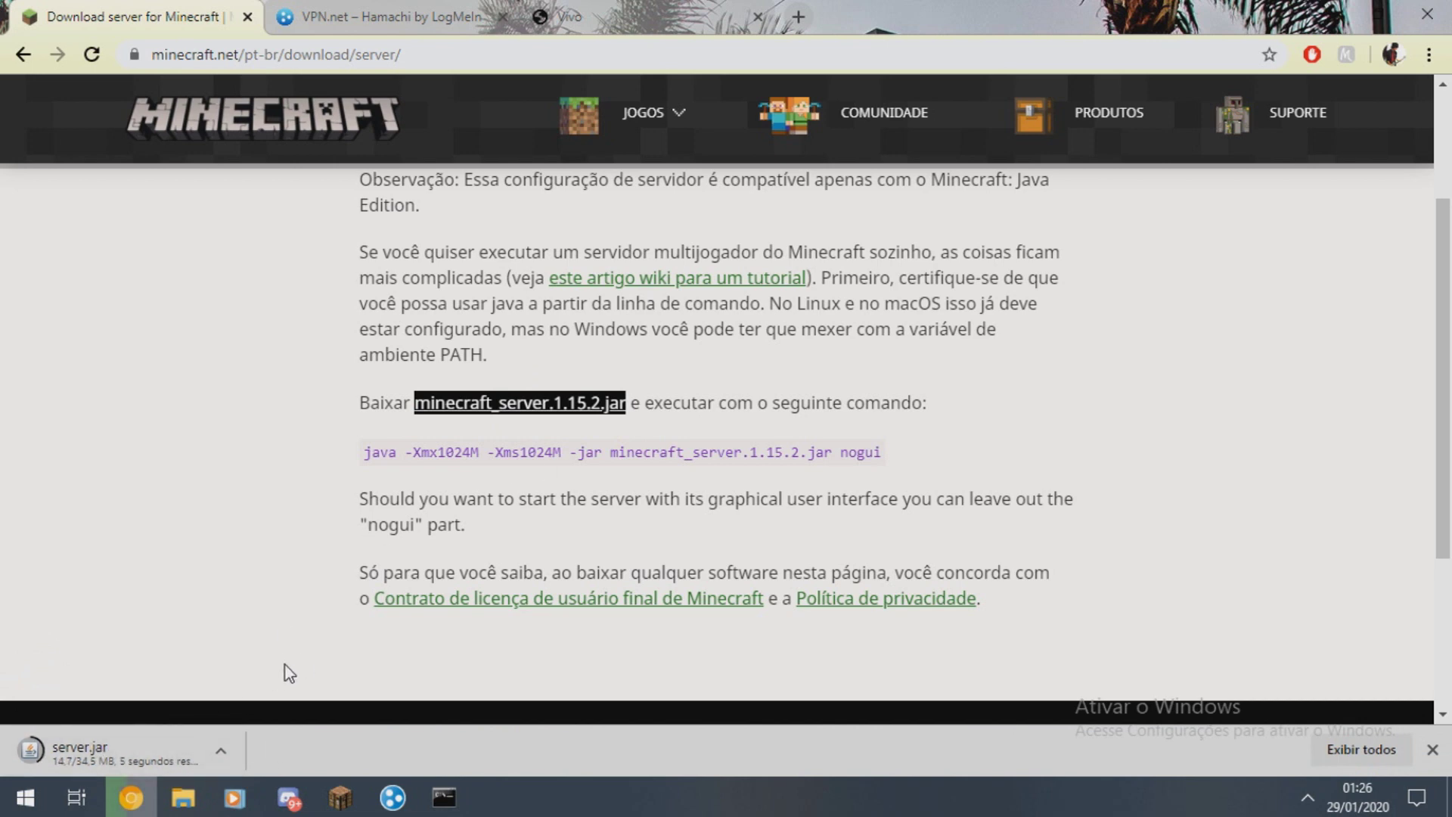
pyautogui.click(398, 754)
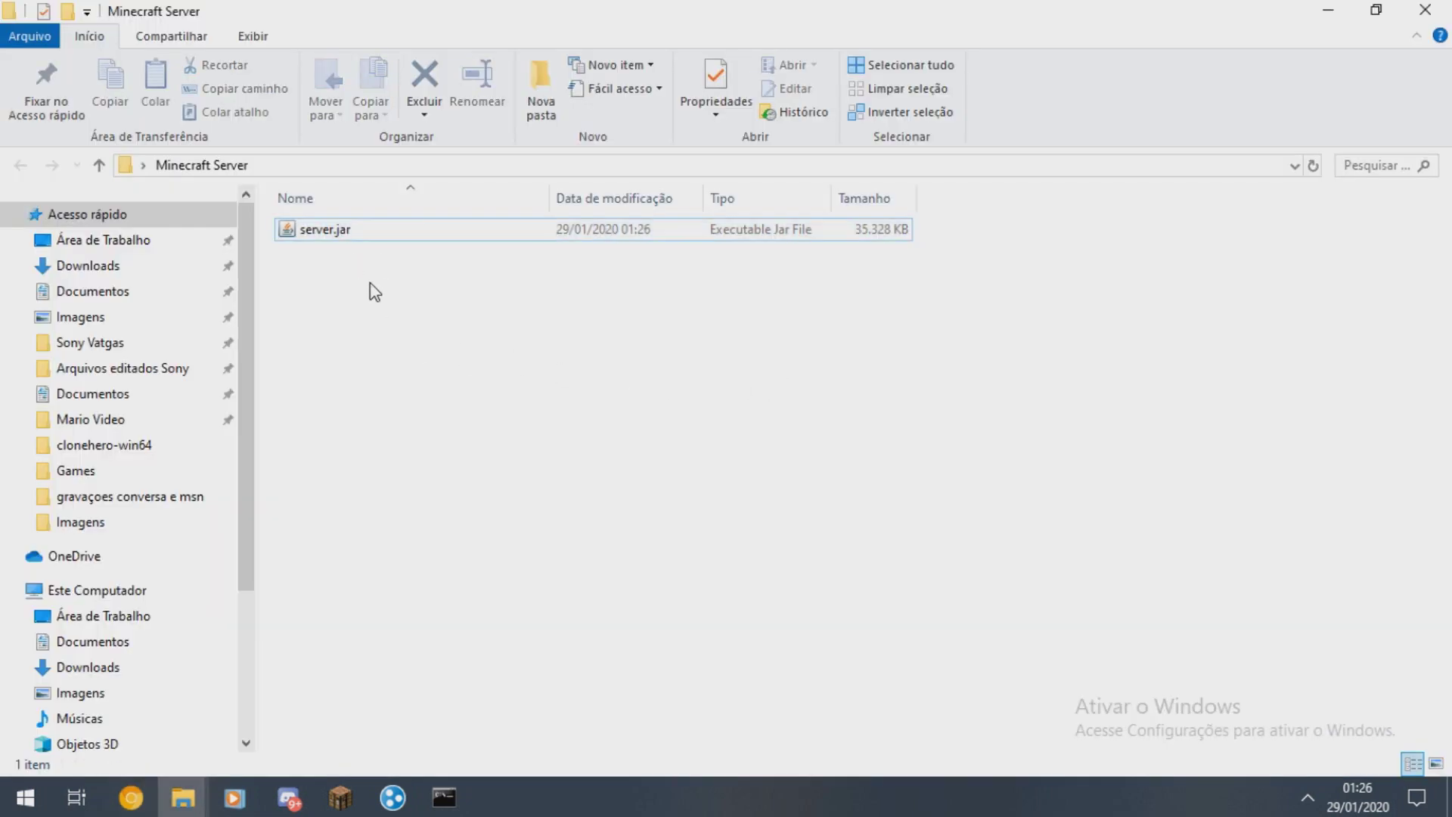
# - Run server.jar once to generate its files, then set eula=true in eula.txt and save
pyautogui.doubleClick(341, 233)
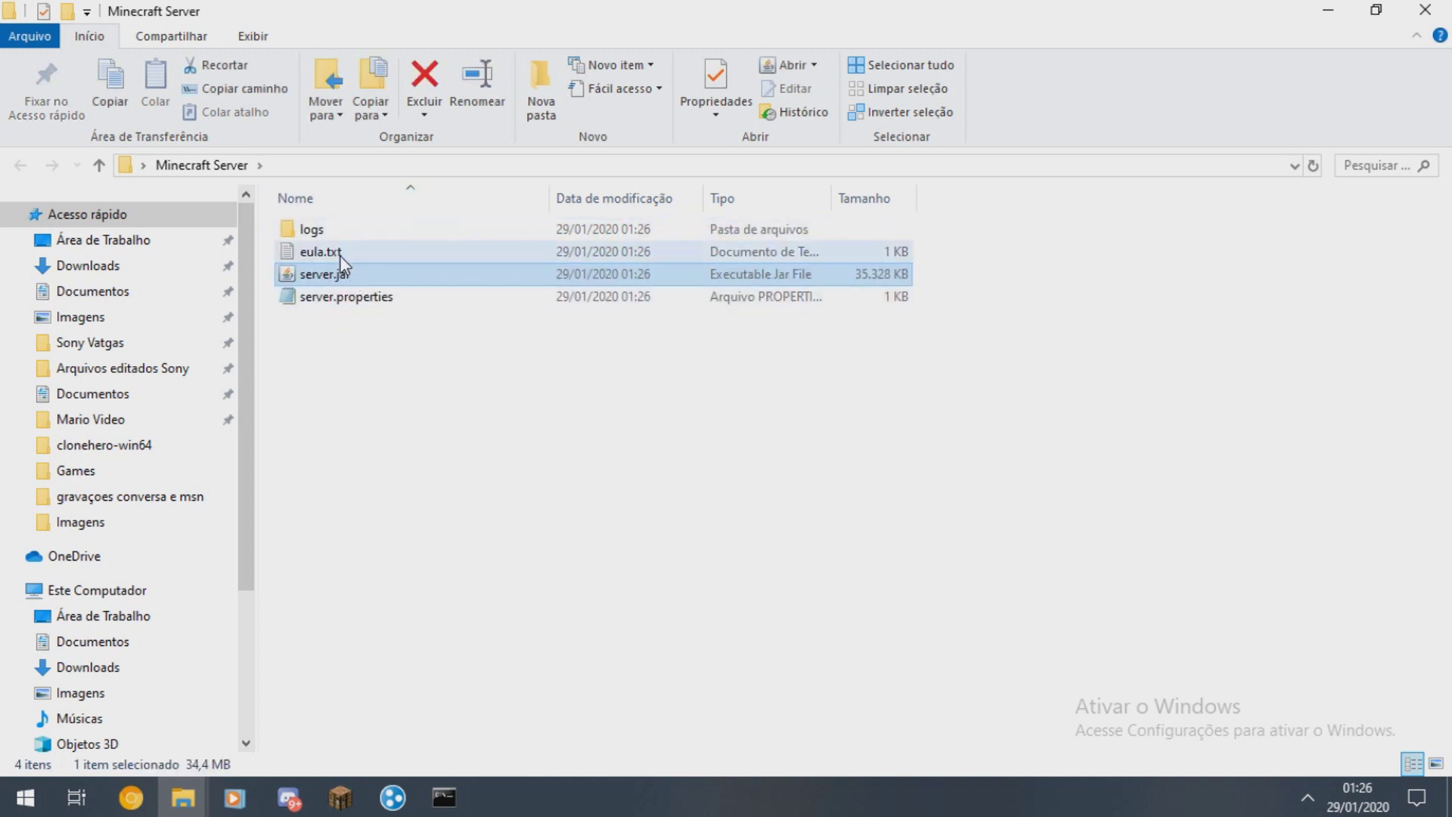
pyautogui.moveTo(502, 421); pyautogui.dragTo(486, 379)
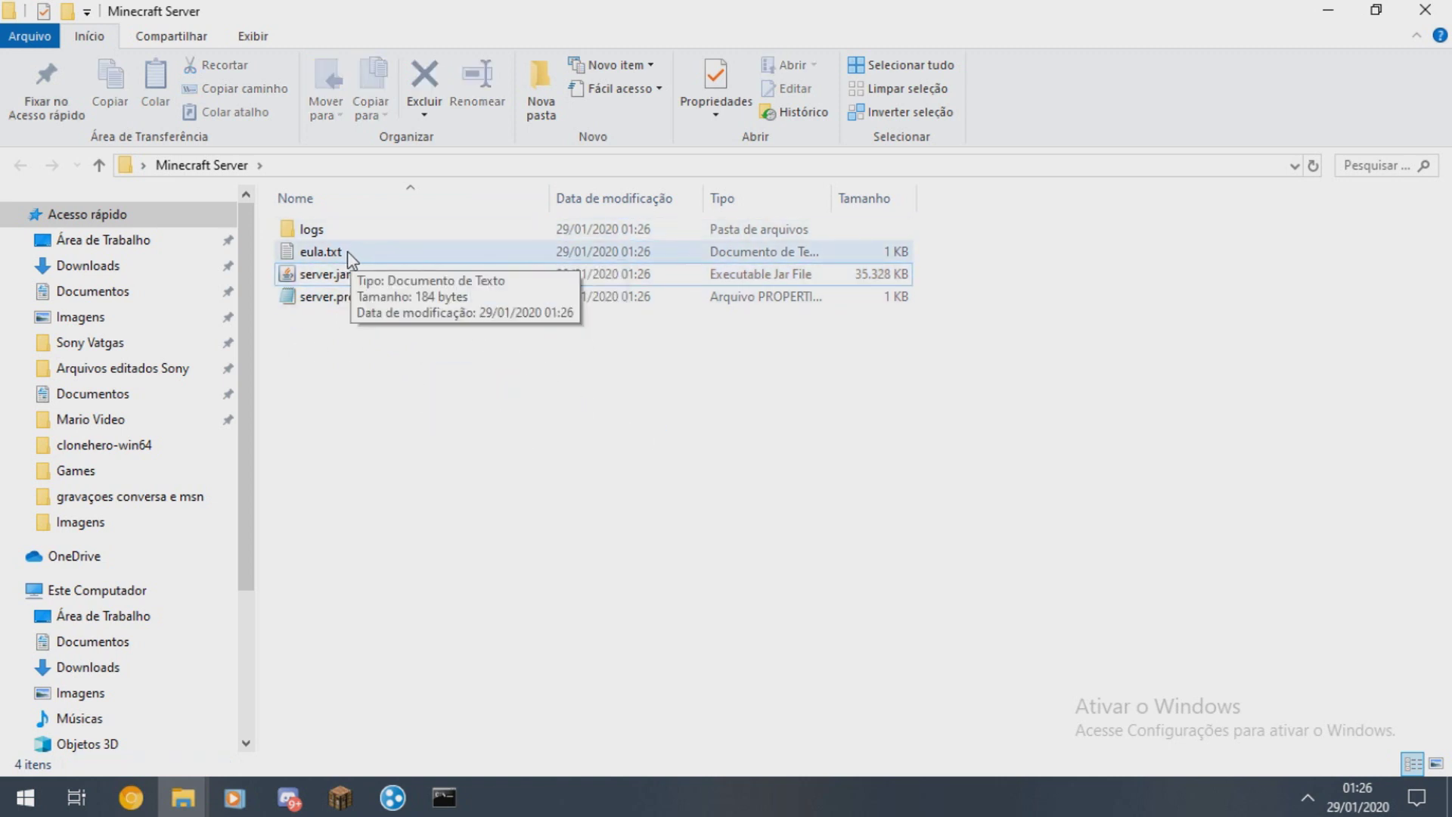
pyautogui.doubleClick(321, 252)
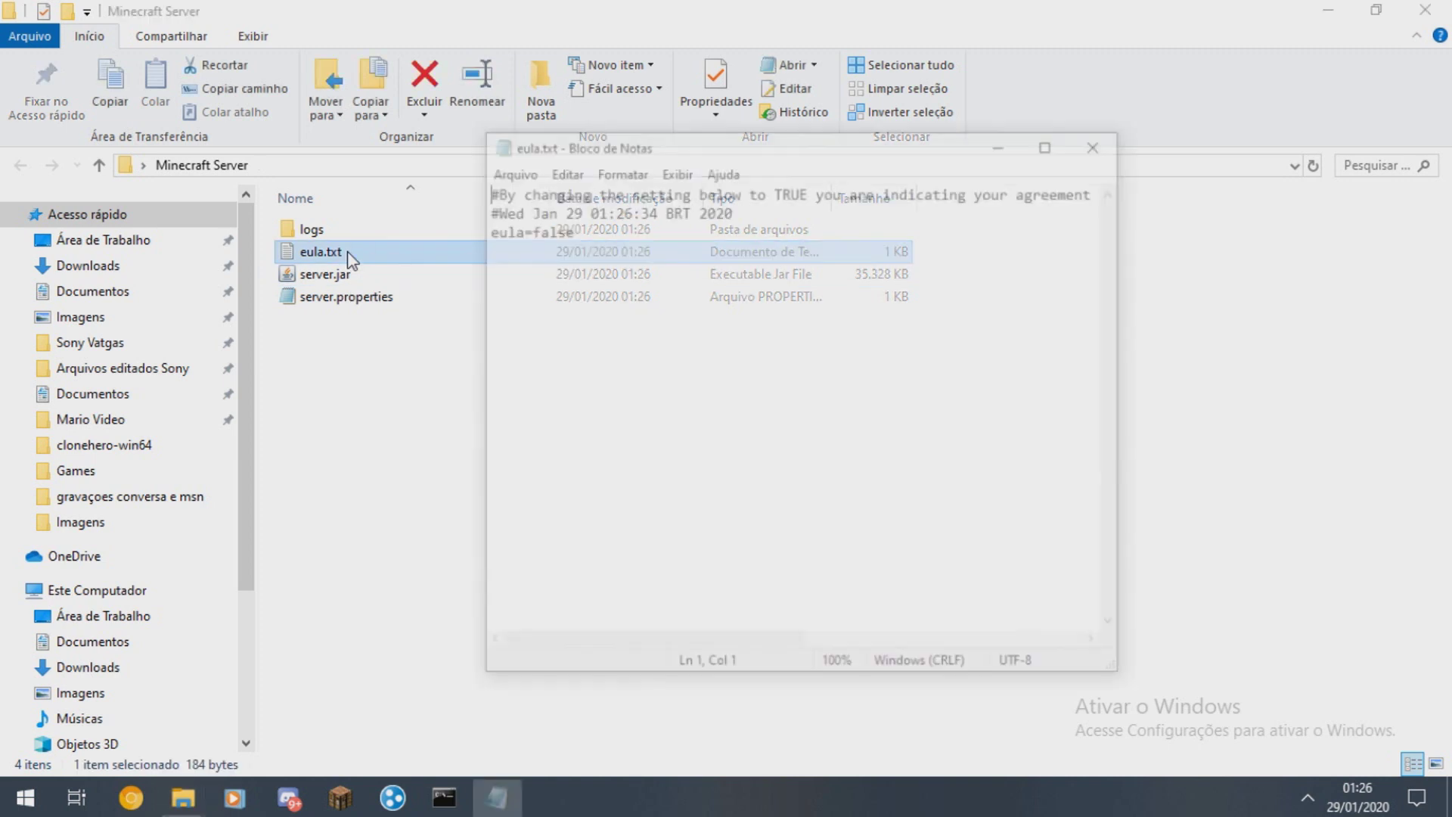
pyautogui.moveTo(485, 228); pyautogui.dragTo(690, 260)
pyautogui.write('tru')
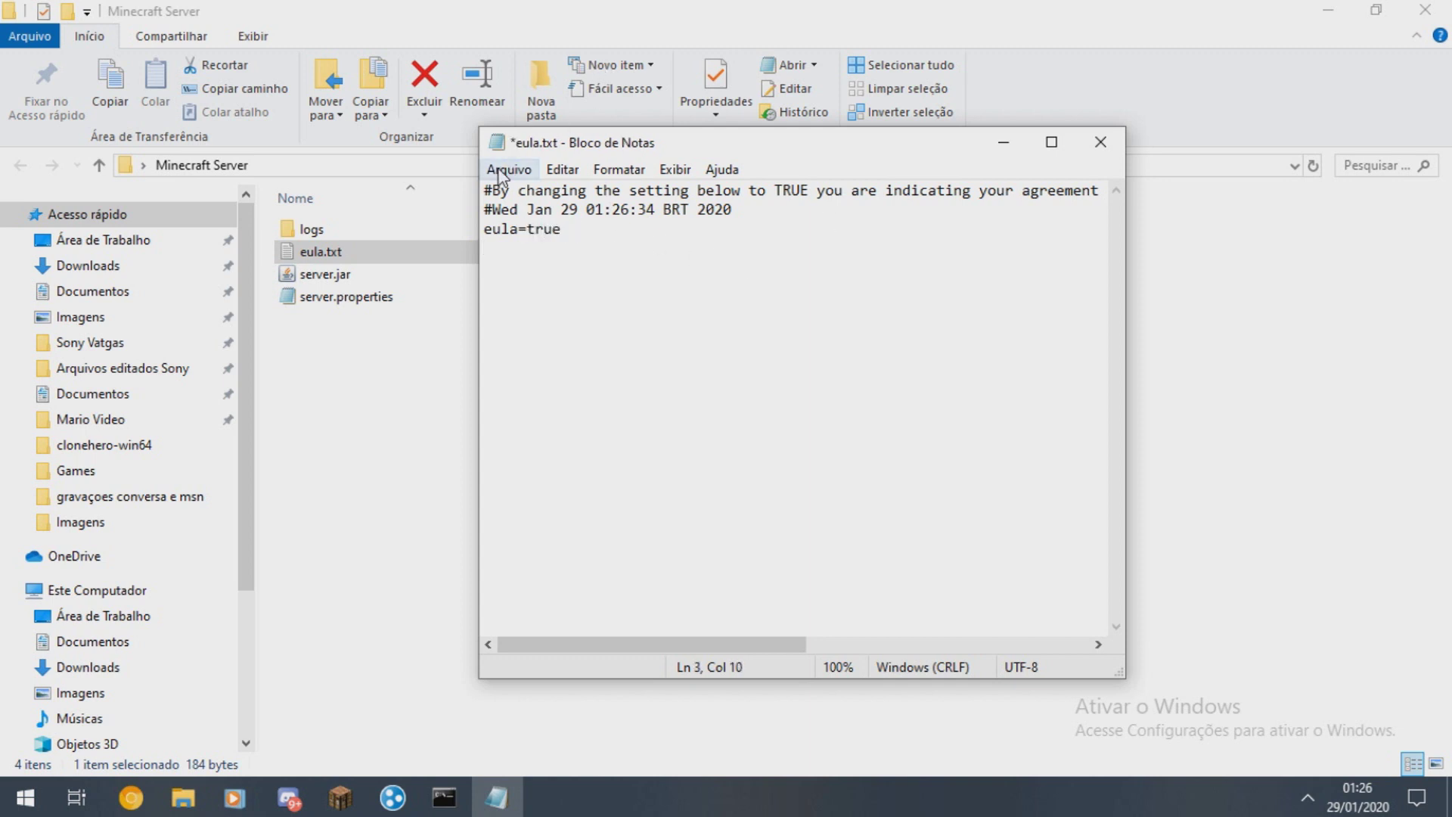
pyautogui.click(495, 168)
pyautogui.click(530, 262)
pyautogui.click(1117, 146)
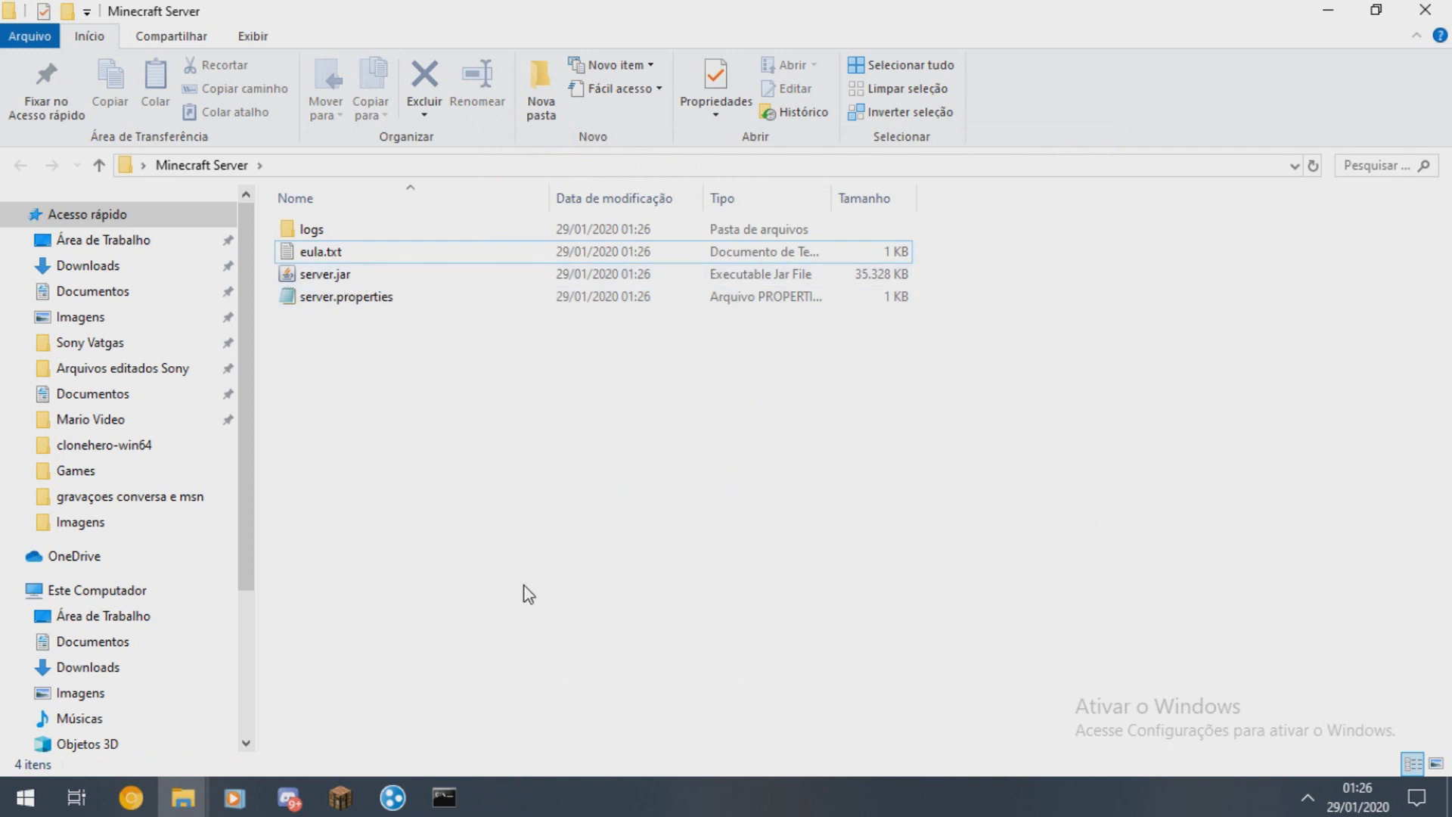
# - Copy the 'java -Xmx1024M ... nogui' command from the download page, back to the Minecraft Server folder
pyautogui.moveTo(393, 422); pyautogui.dragTo(465, 484)
pyautogui.click(313, 280)
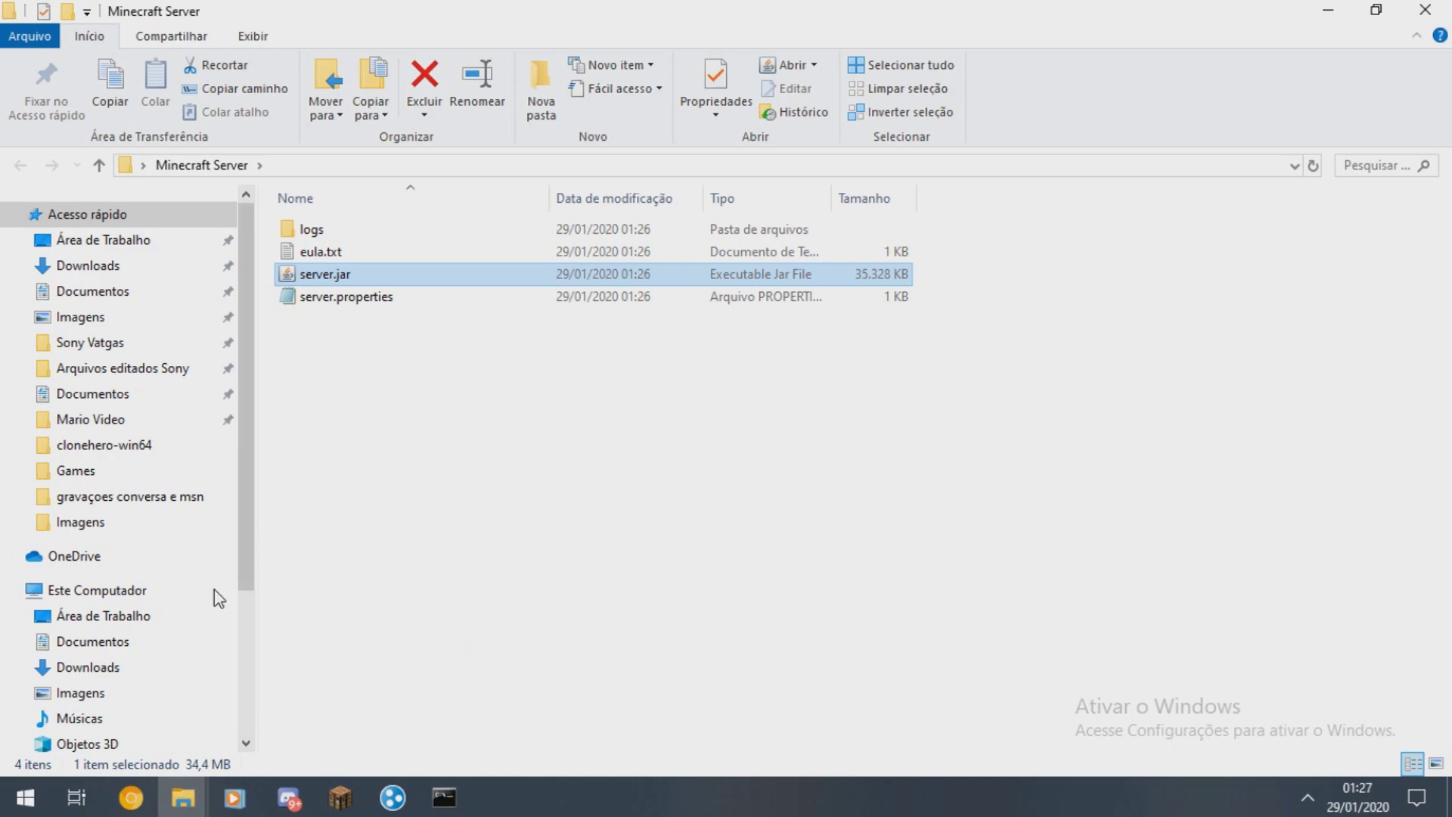
pyautogui.click(131, 797)
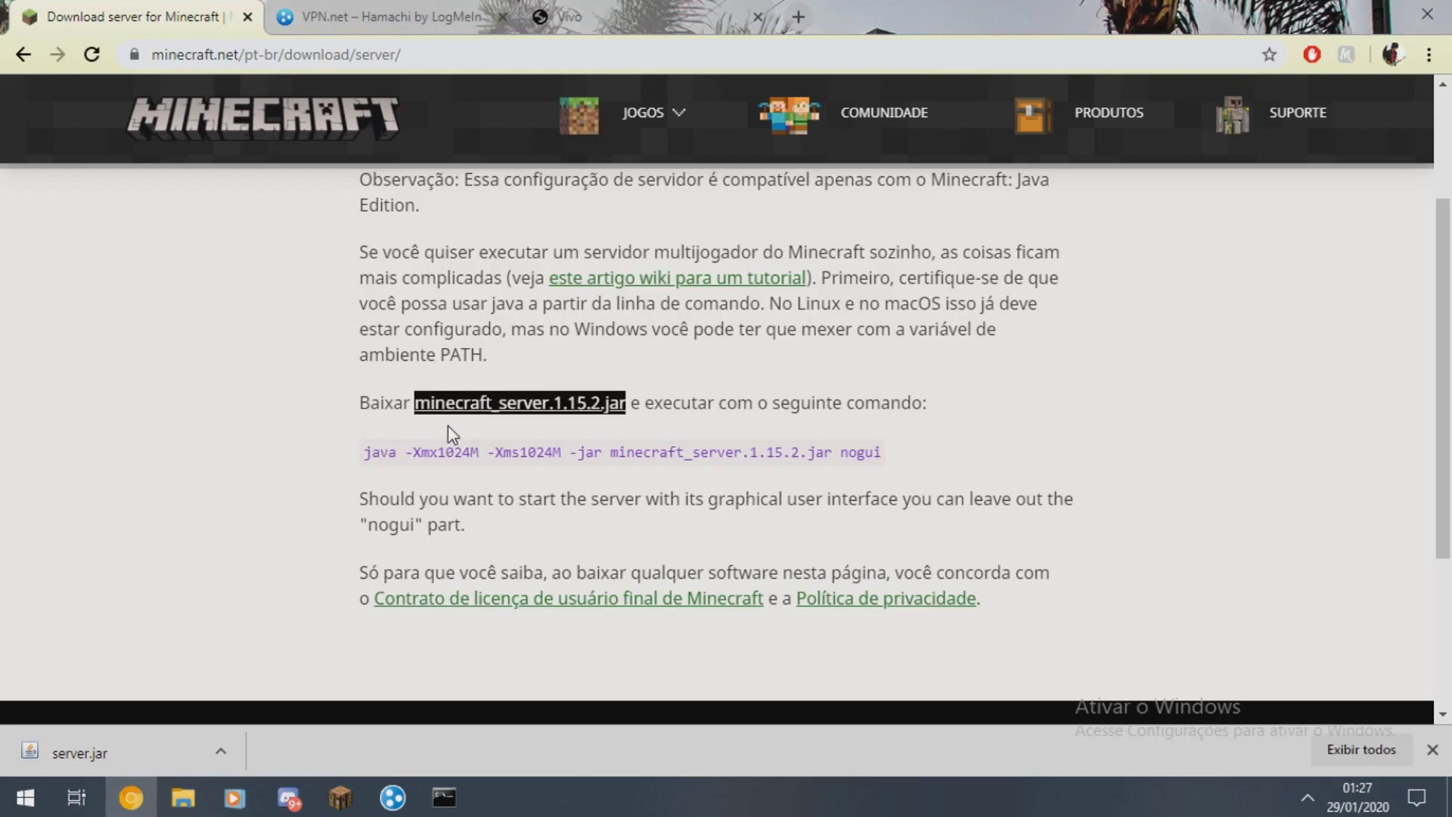
pyautogui.moveTo(359, 403); pyautogui.dragTo(659, 408)
pyautogui.click(652, 415)
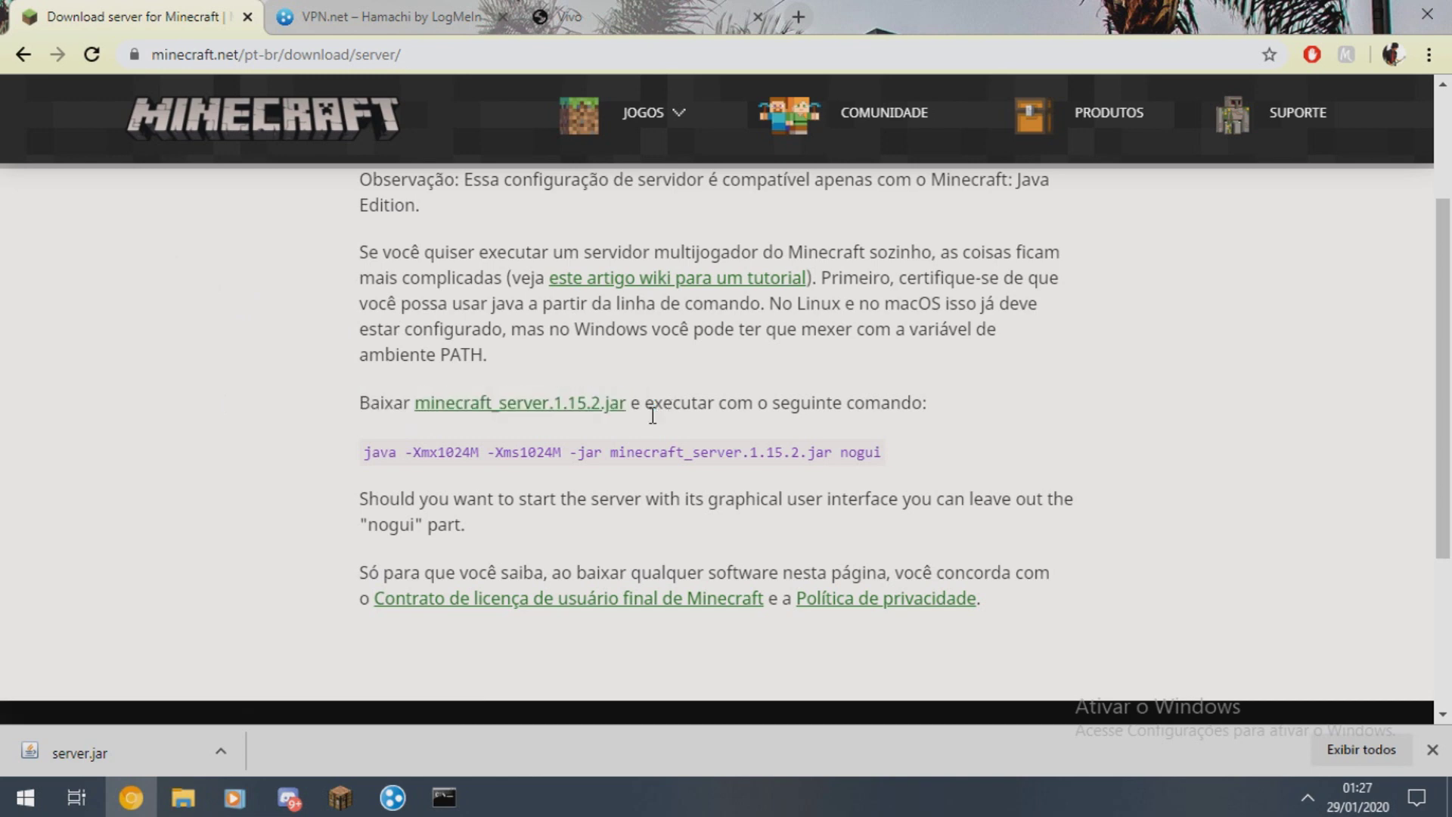
pyautogui.moveTo(361, 450); pyautogui.dragTo(896, 463)
pyautogui.hotkey('ctrl', 'c')
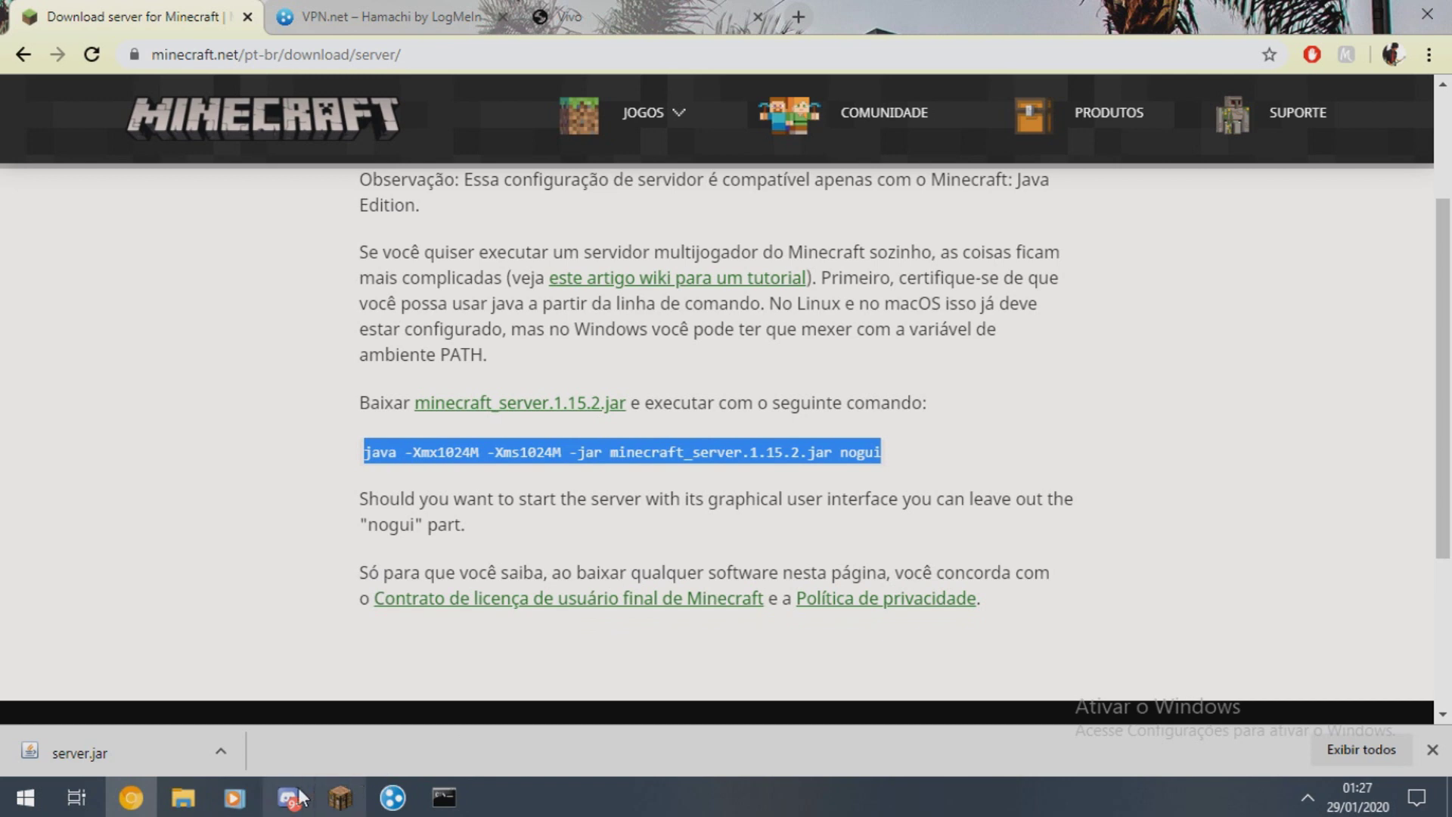
pyautogui.click(181, 798)
pyautogui.click(106, 694)
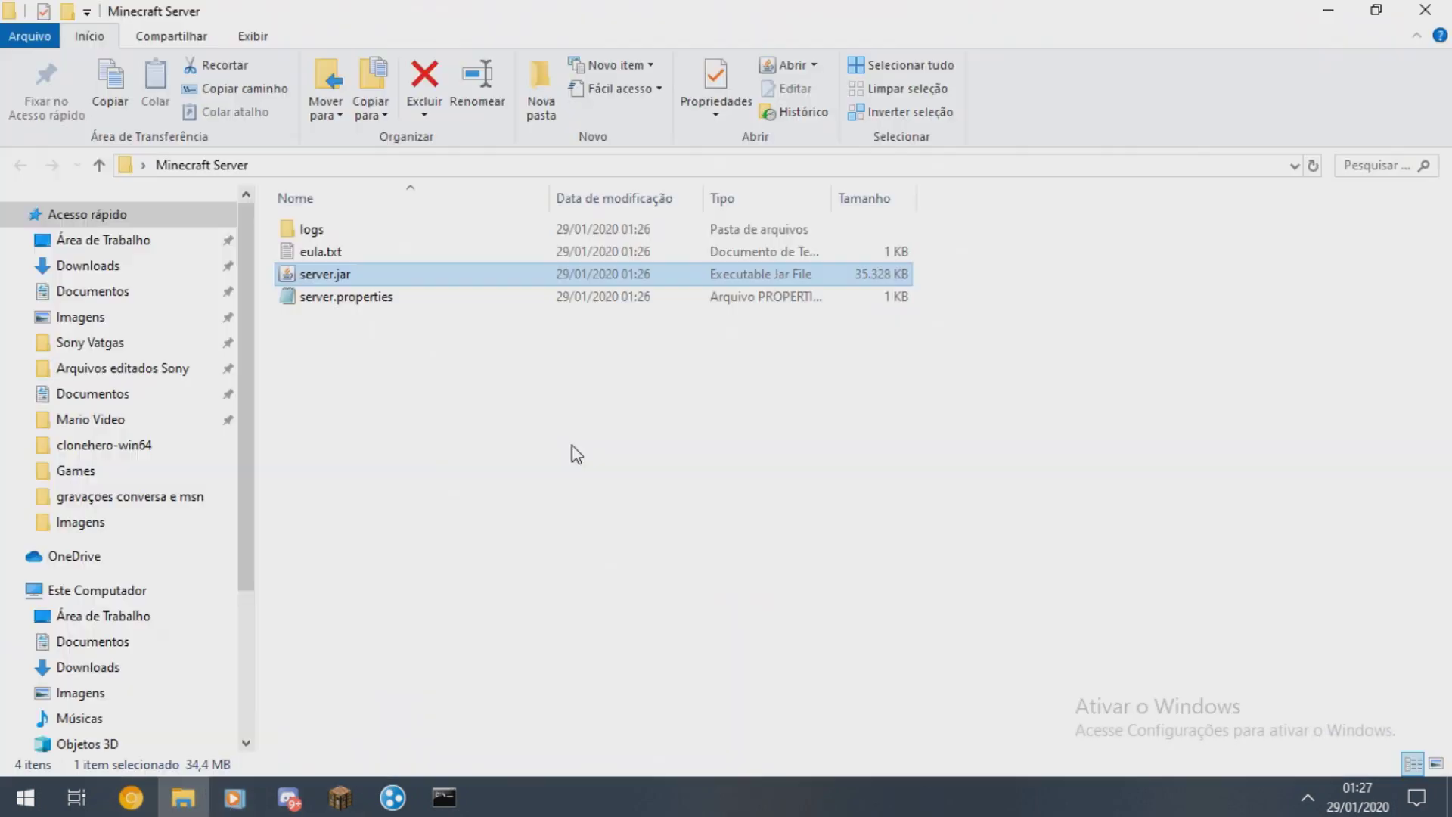
# - Create a new text document in the server folder and paste the java launch command into it
pyautogui.rightClick(439, 426)
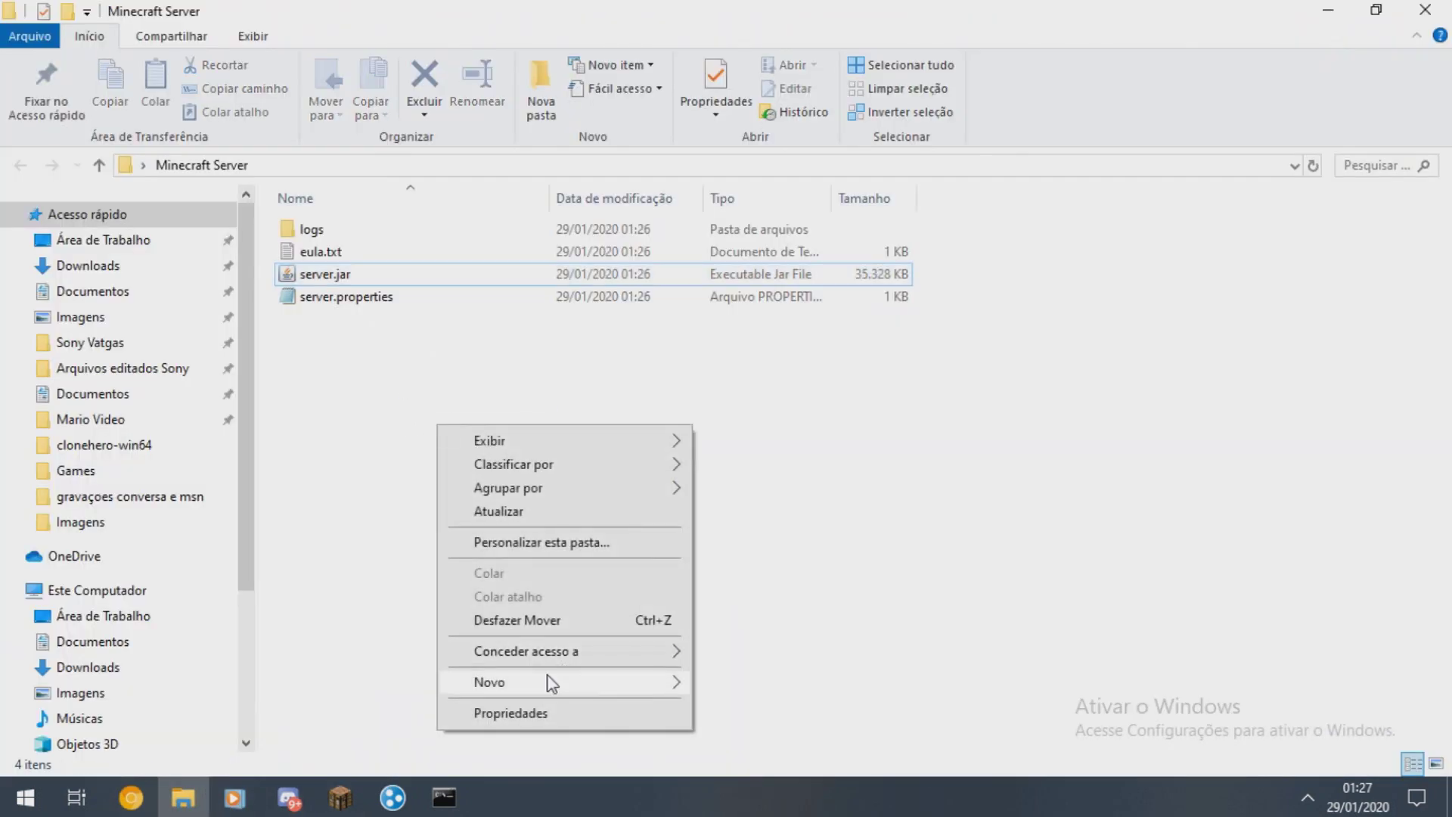
pyautogui.moveTo(544, 682)
pyautogui.click(786, 610)
pyautogui.press('Return')
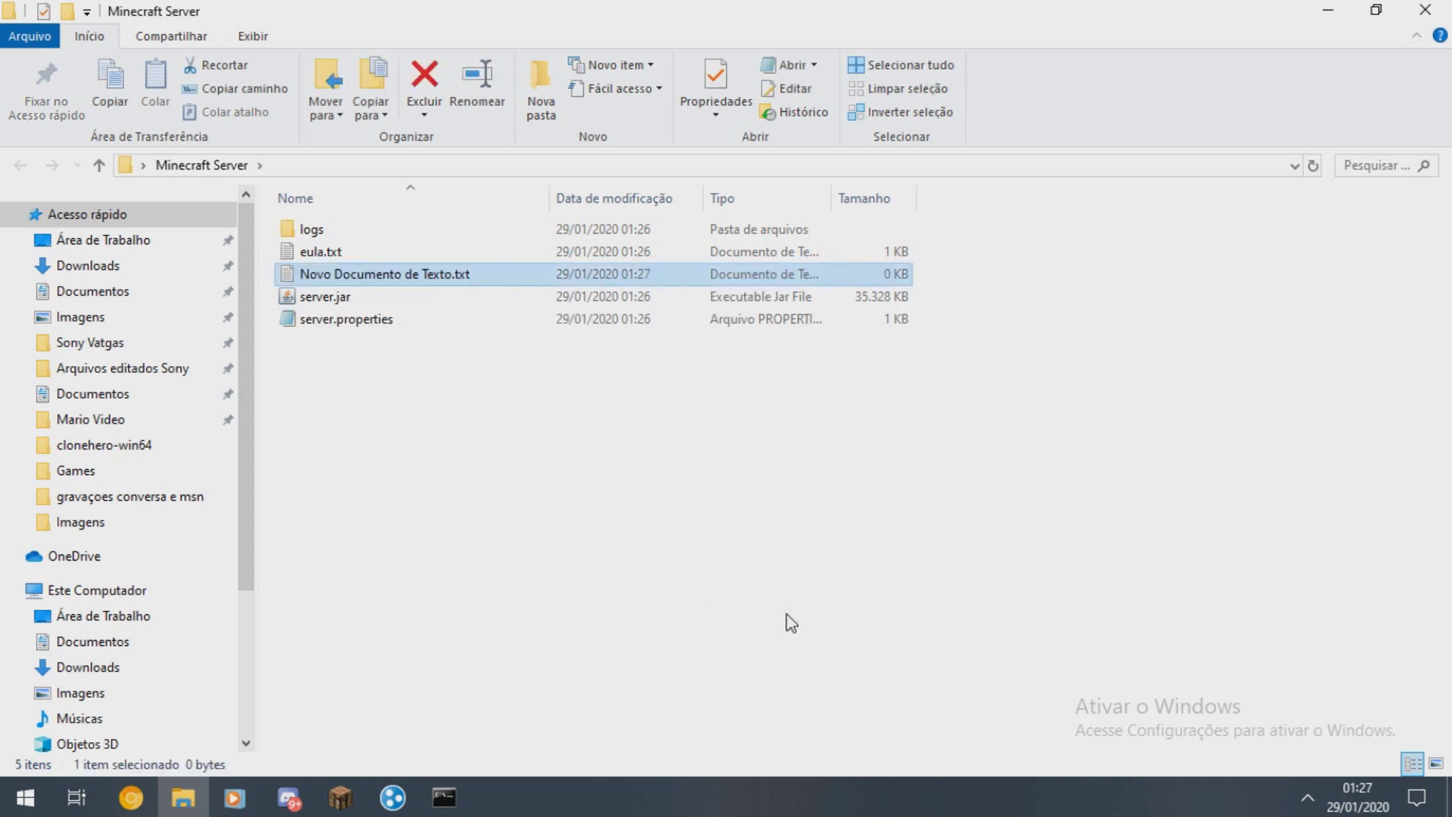
pyautogui.press('Return')
pyautogui.hotkey('ctrl', 'v')
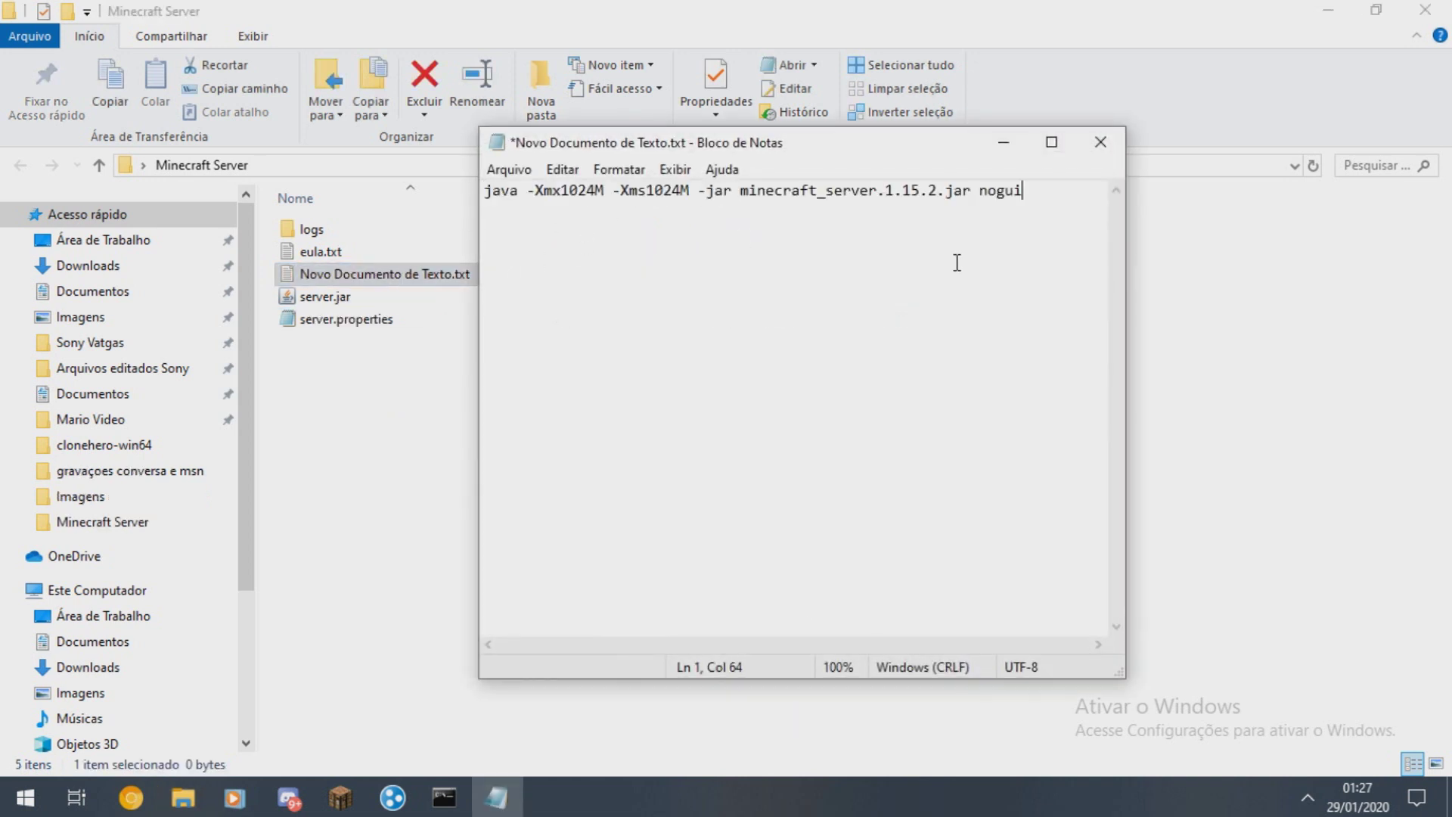
pyautogui.moveTo(1059, 197); pyautogui.dragTo(473, 174)
pyautogui.click(551, 244)
# - Save the document as Start.bat in the Minecraft Server folder
pyautogui.click(509, 170)
pyautogui.click(573, 291)
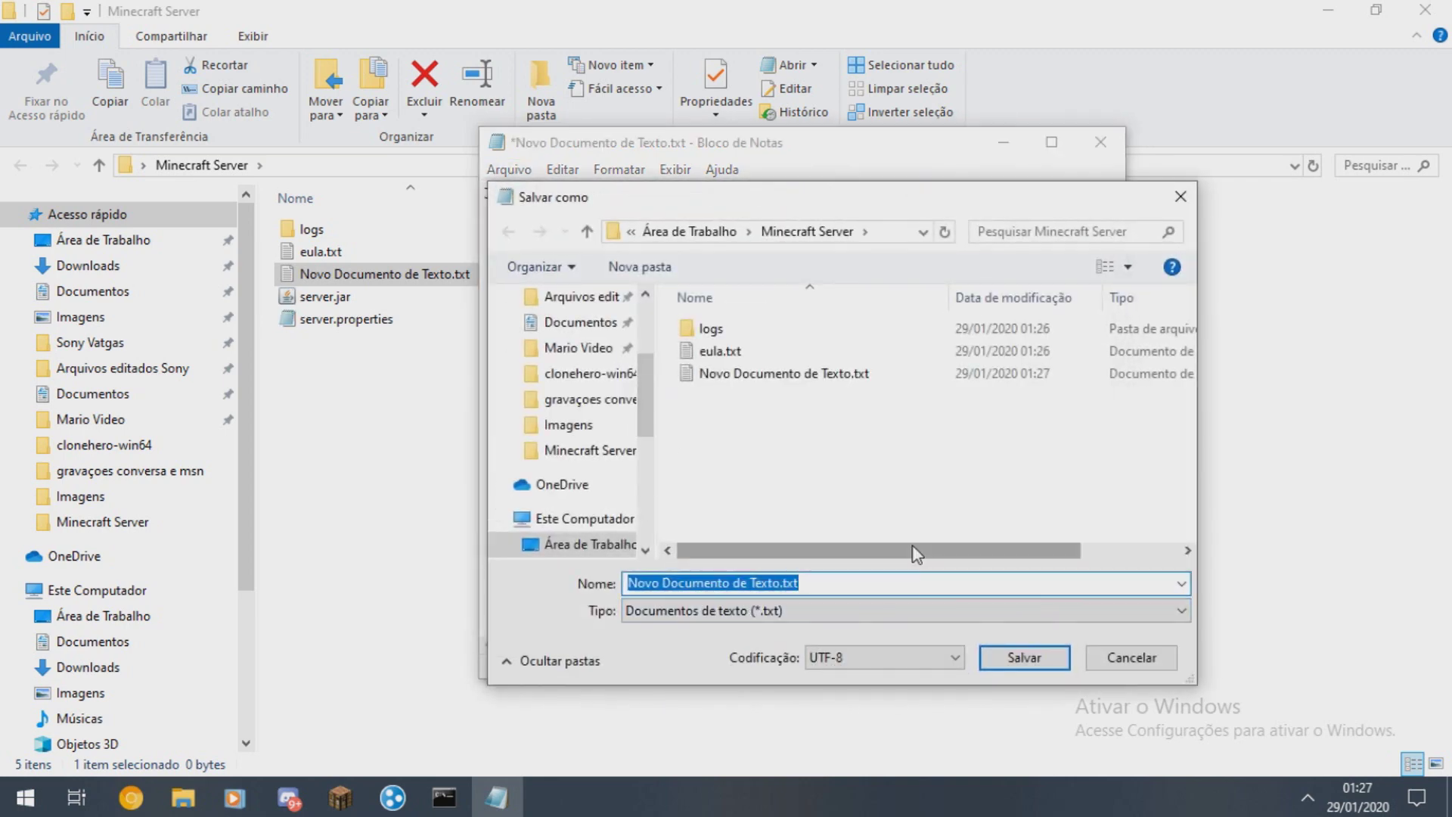
pyautogui.write('Start.bat')
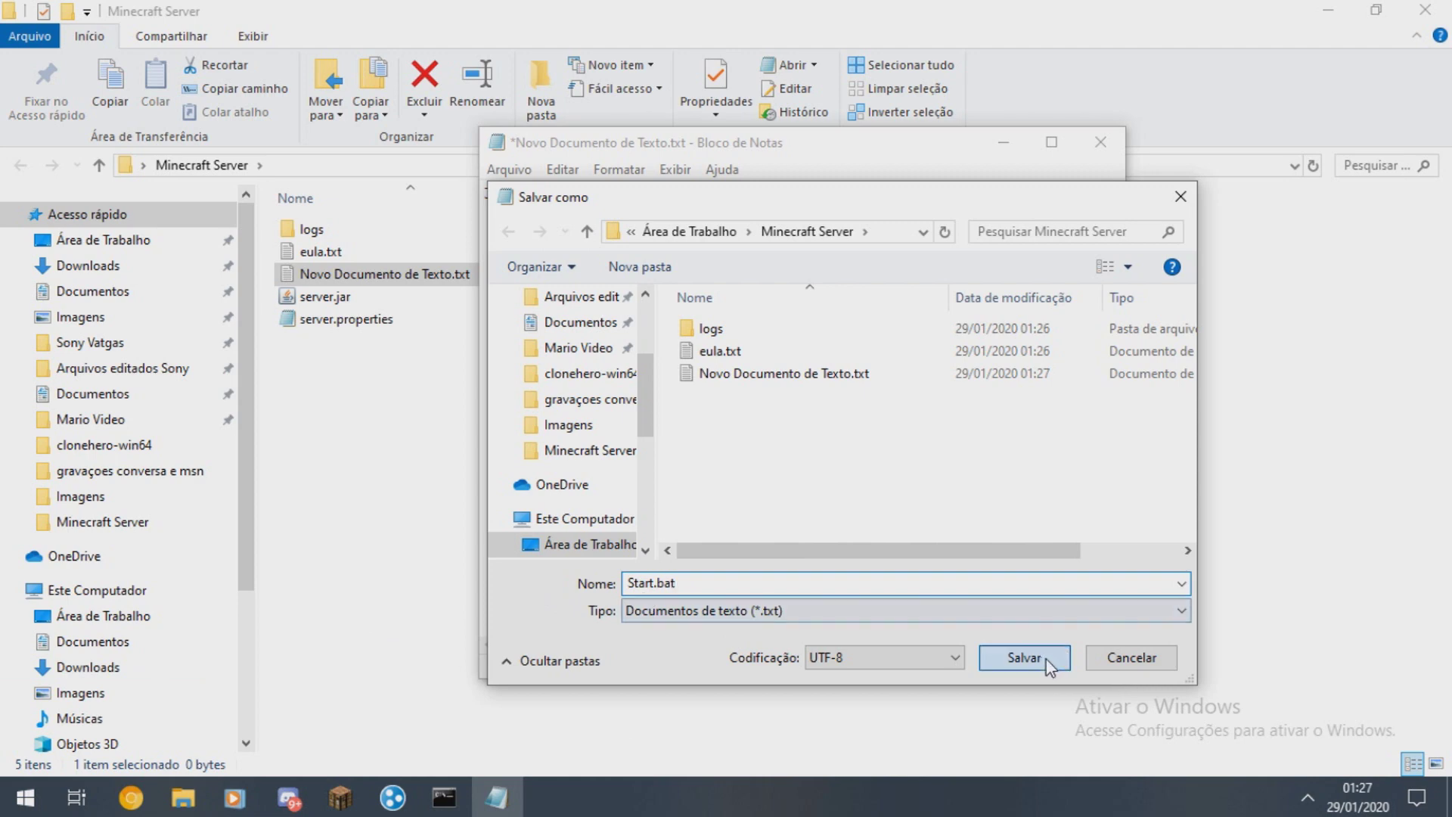
pyautogui.click(1024, 657)
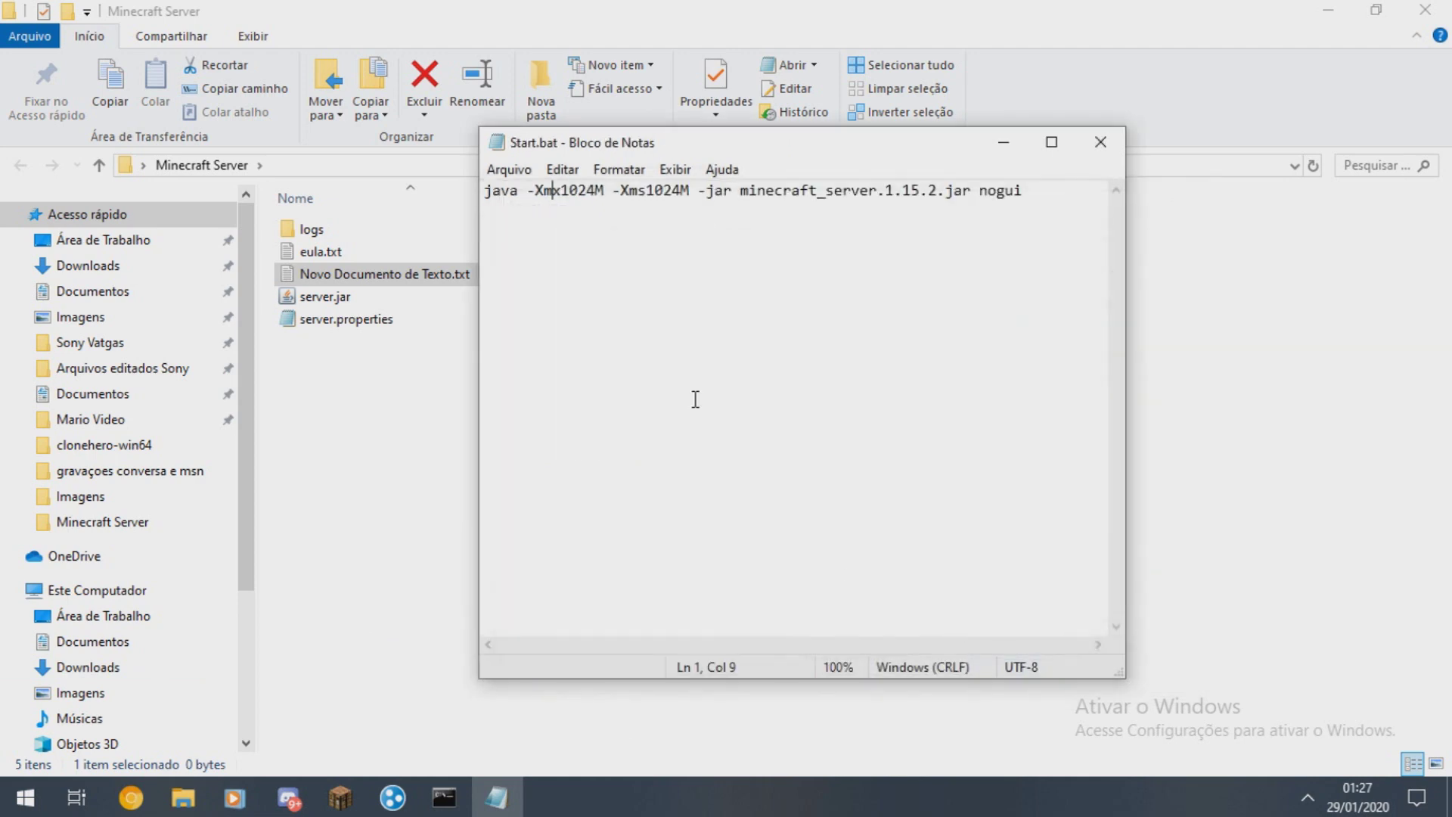
pyautogui.click(336, 409)
pyautogui.click(497, 796)
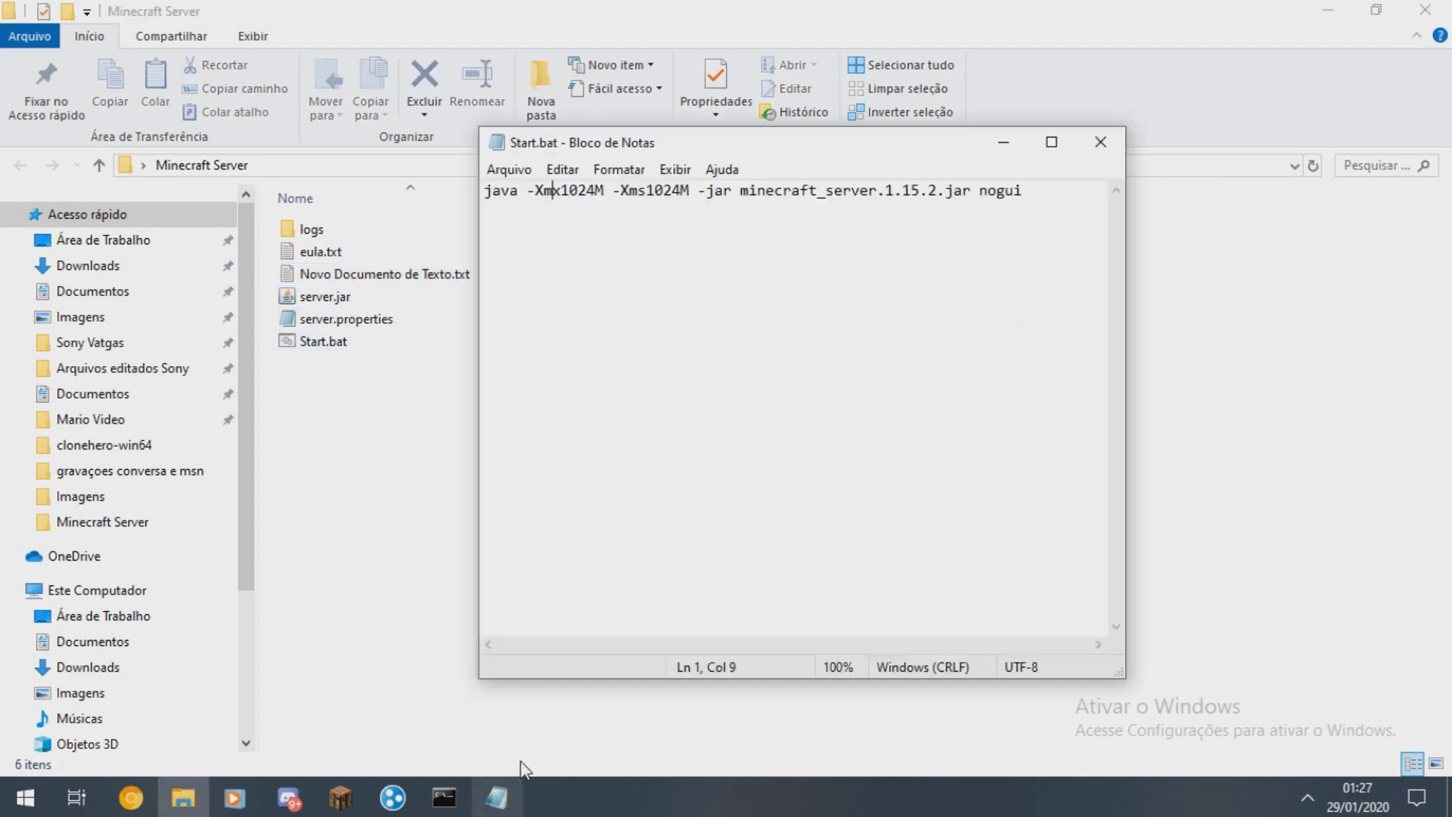
# - Rename server.jar to minecraft_server.1.15.2.jar using the name from the launch command
pyautogui.click(1100, 143)
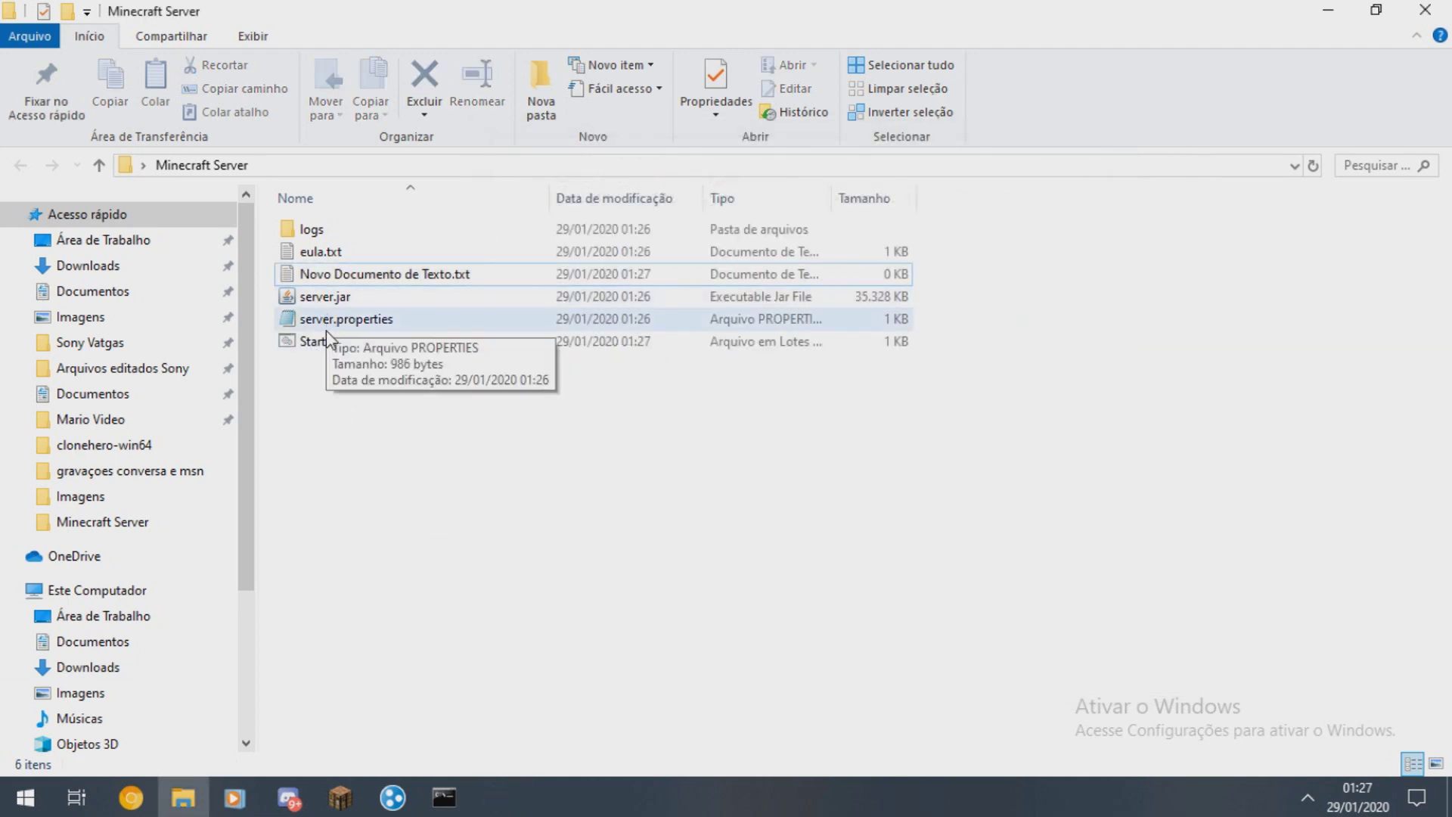
pyautogui.click(321, 300)
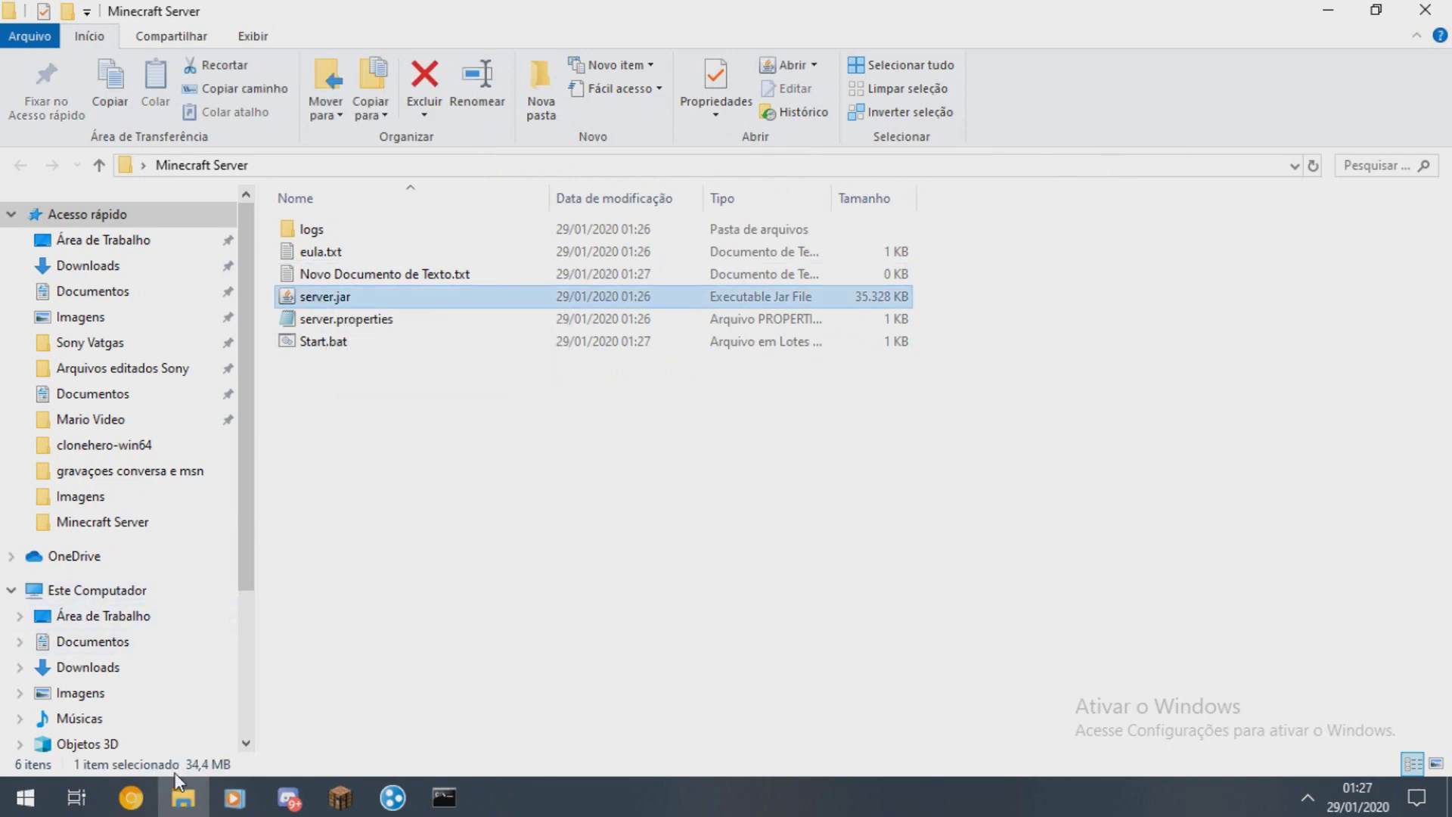
pyautogui.click(180, 794)
pyautogui.moveTo(610, 452); pyautogui.dragTo(790, 458)
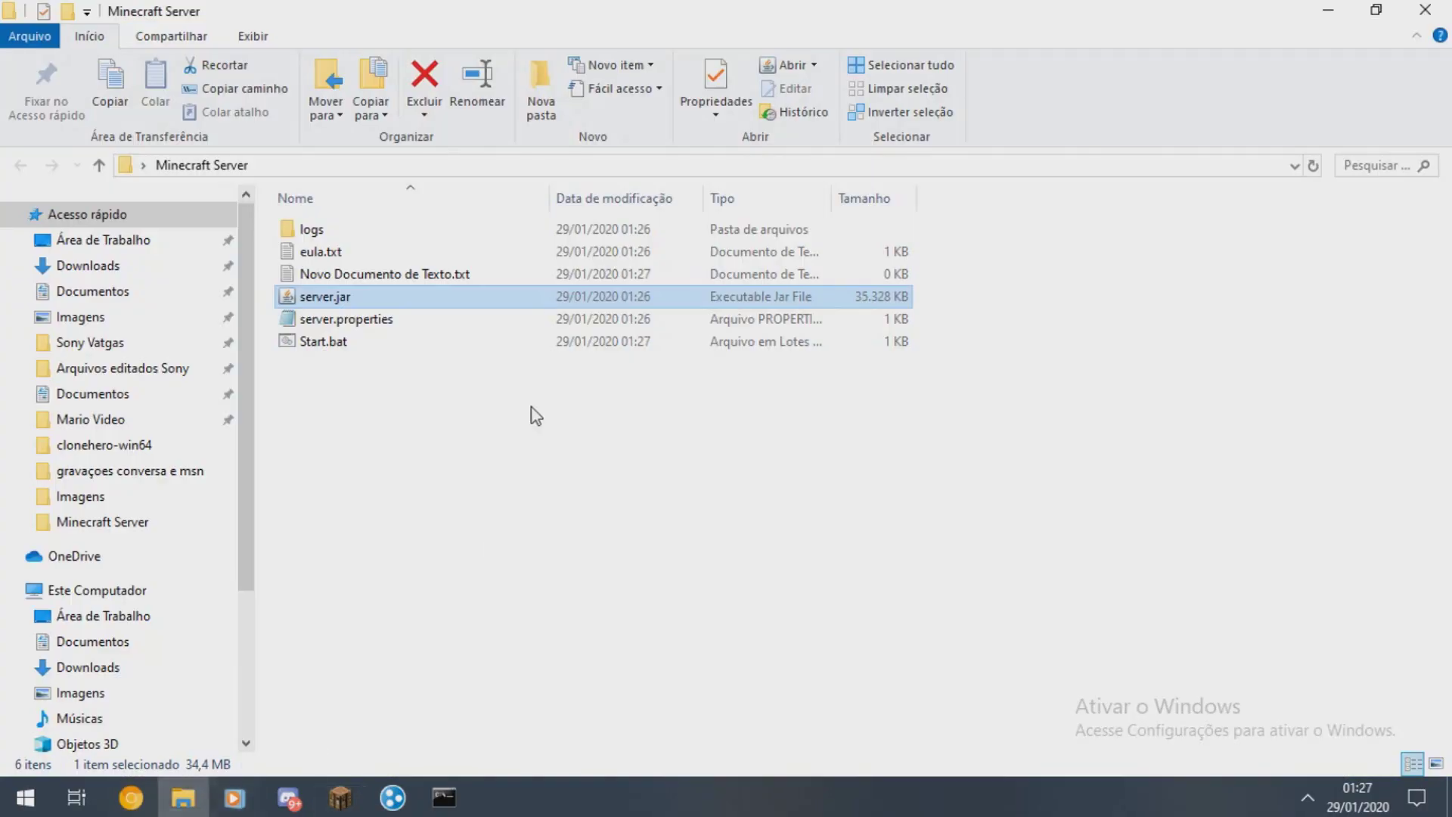
pyautogui.click(311, 298)
pyautogui.write('minecraft_server.1.15.2')
pyautogui.press('Return')
pyautogui.click(540, 357)
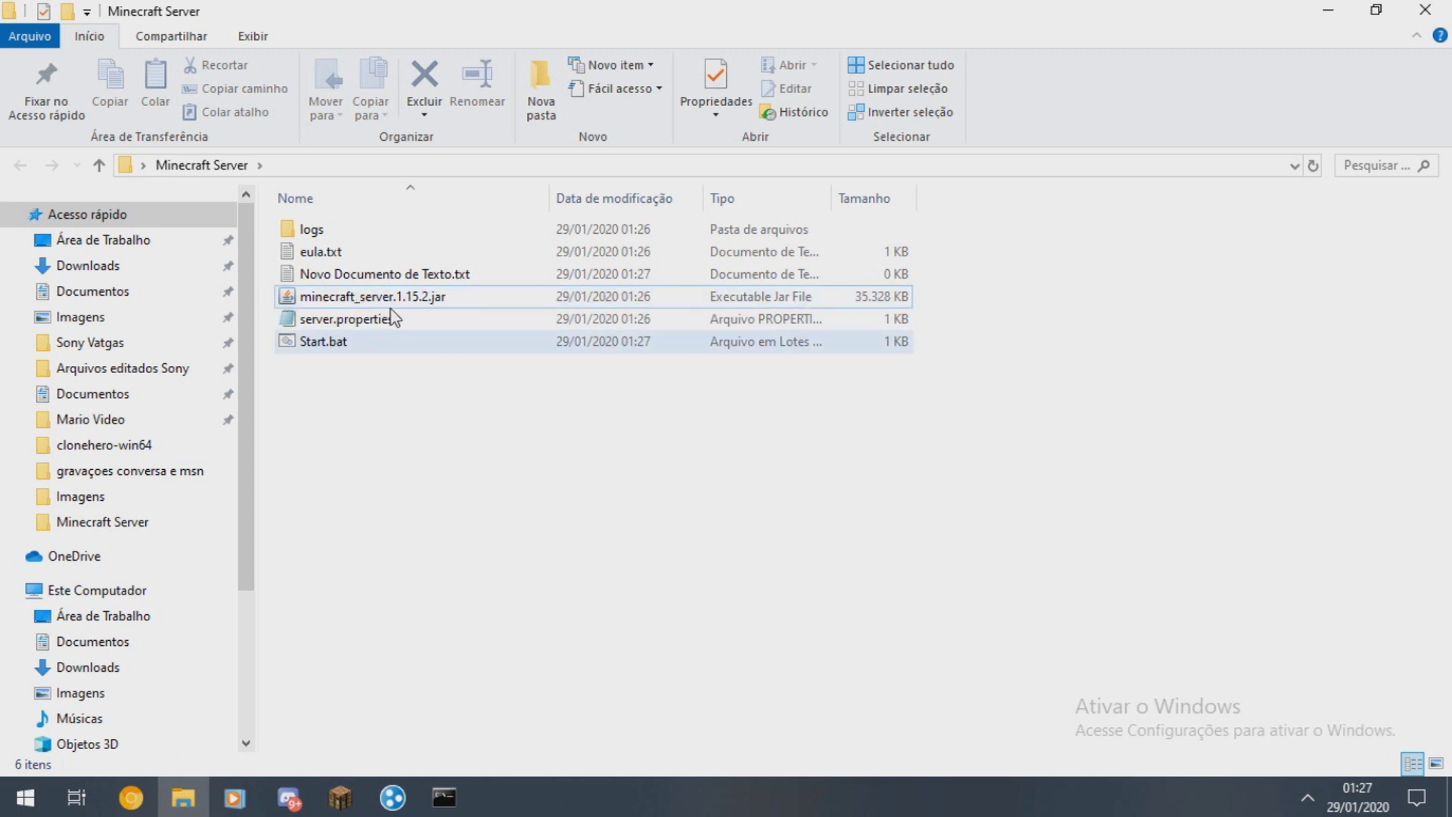
# - Delete the empty new text document and launch minecraft_server.1.15.2.jar
pyautogui.click(369, 281)
pyautogui.press('Delete')
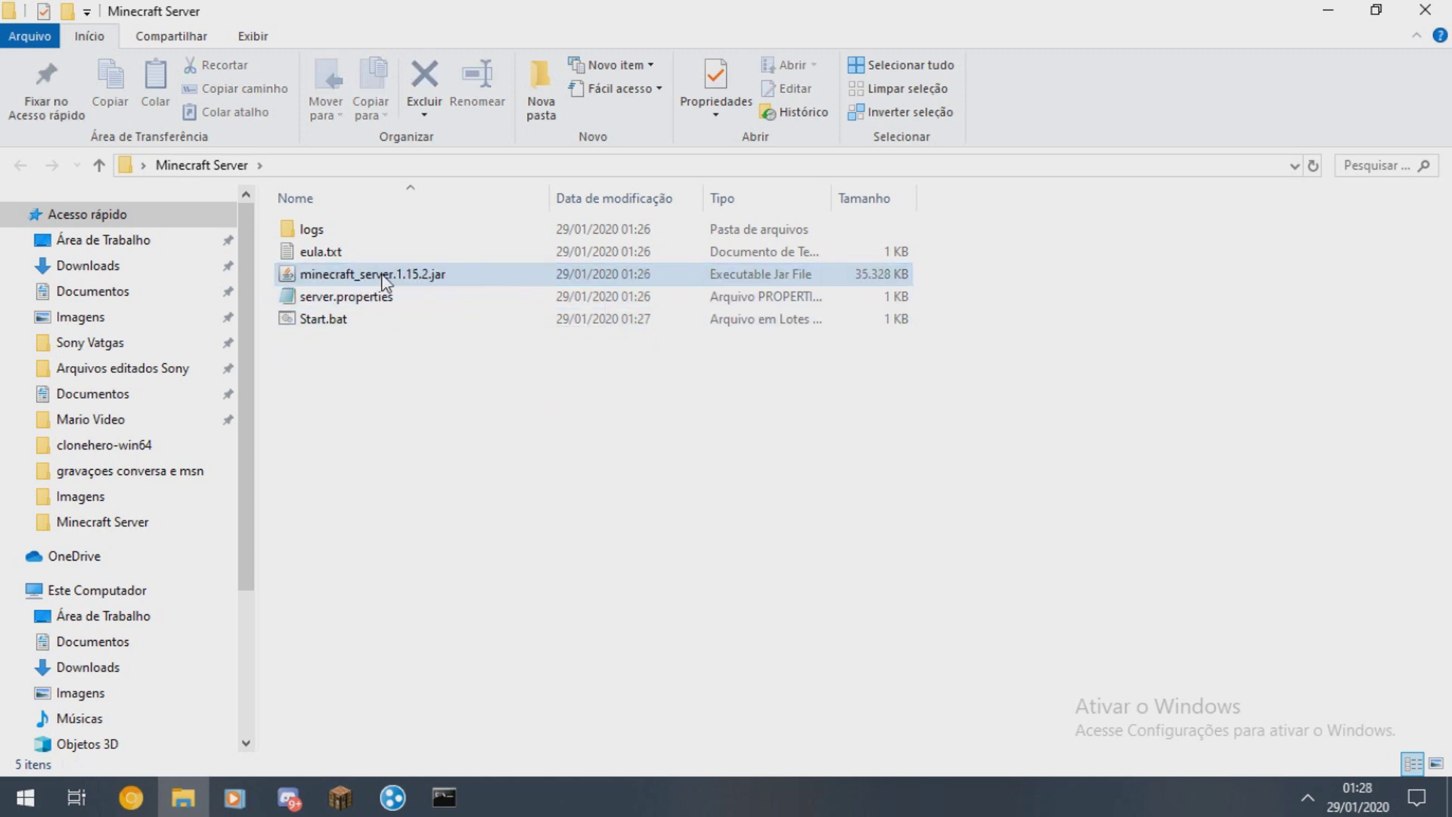
pyautogui.doubleClick(383, 278)
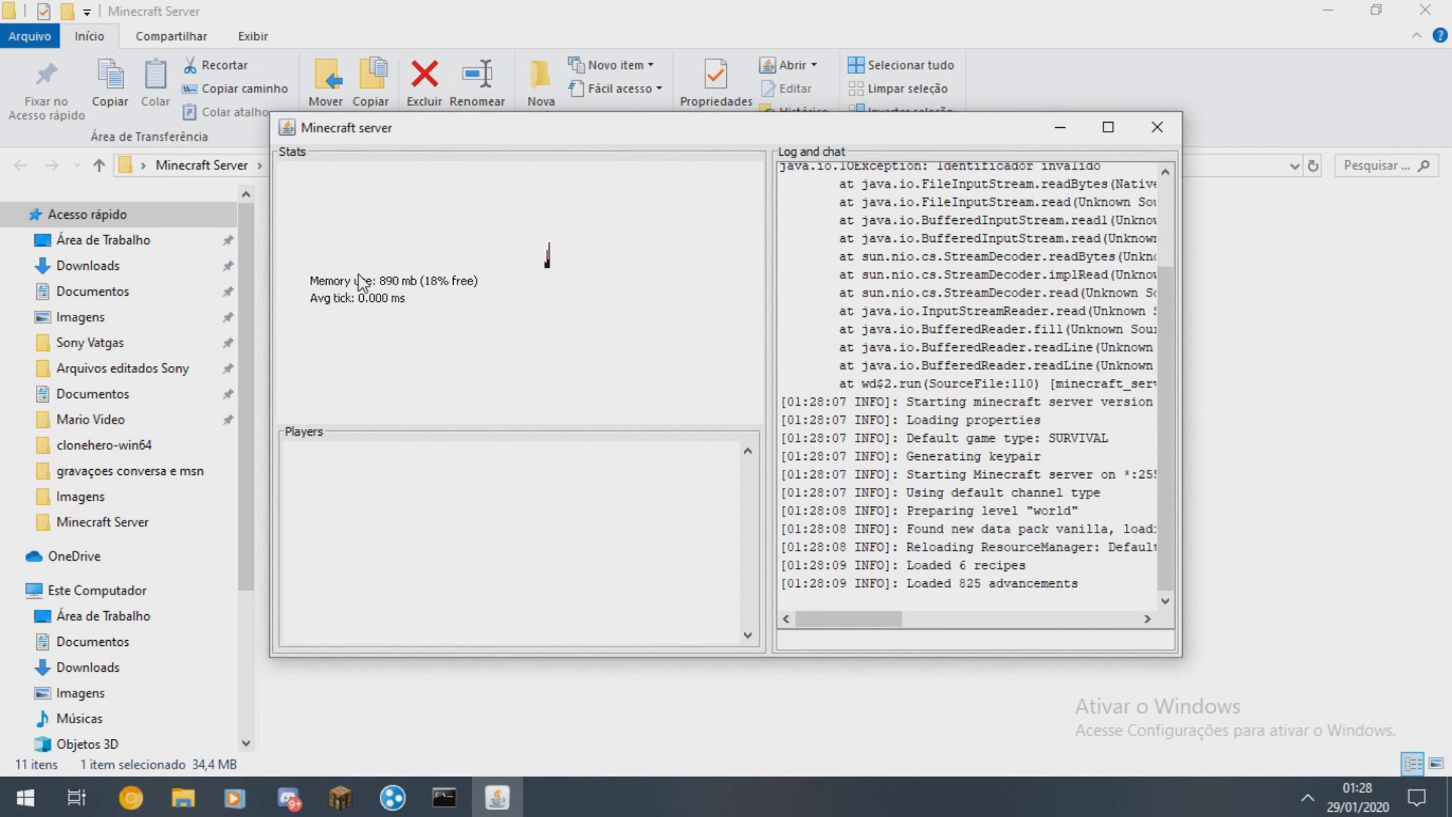
# - Reposition the server window to reveal the generated files beside the server log
pyautogui.moveTo(522, 129); pyautogui.dragTo(696, 155)
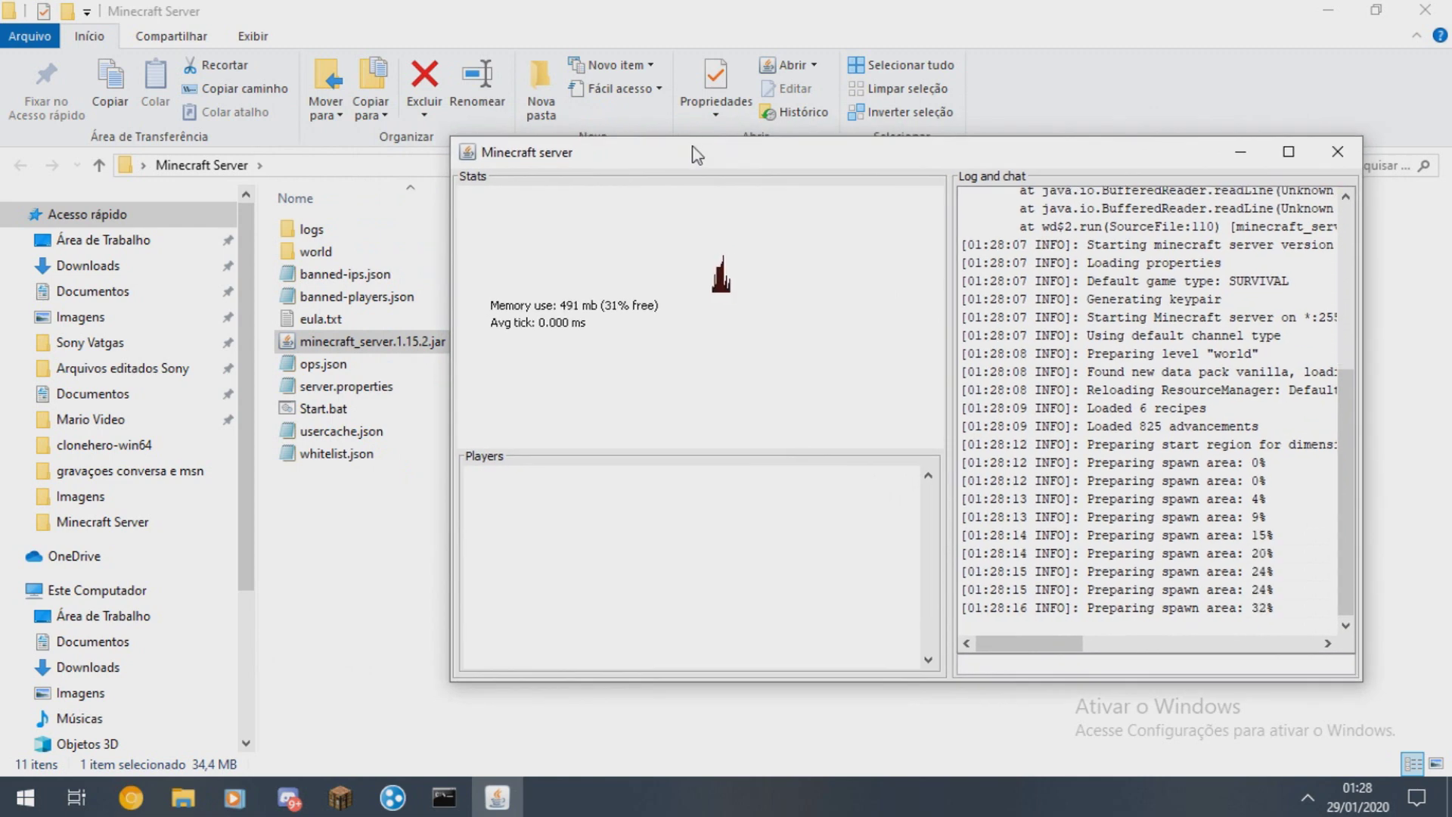
pyautogui.moveTo(777, 154); pyautogui.dragTo(641, 142)
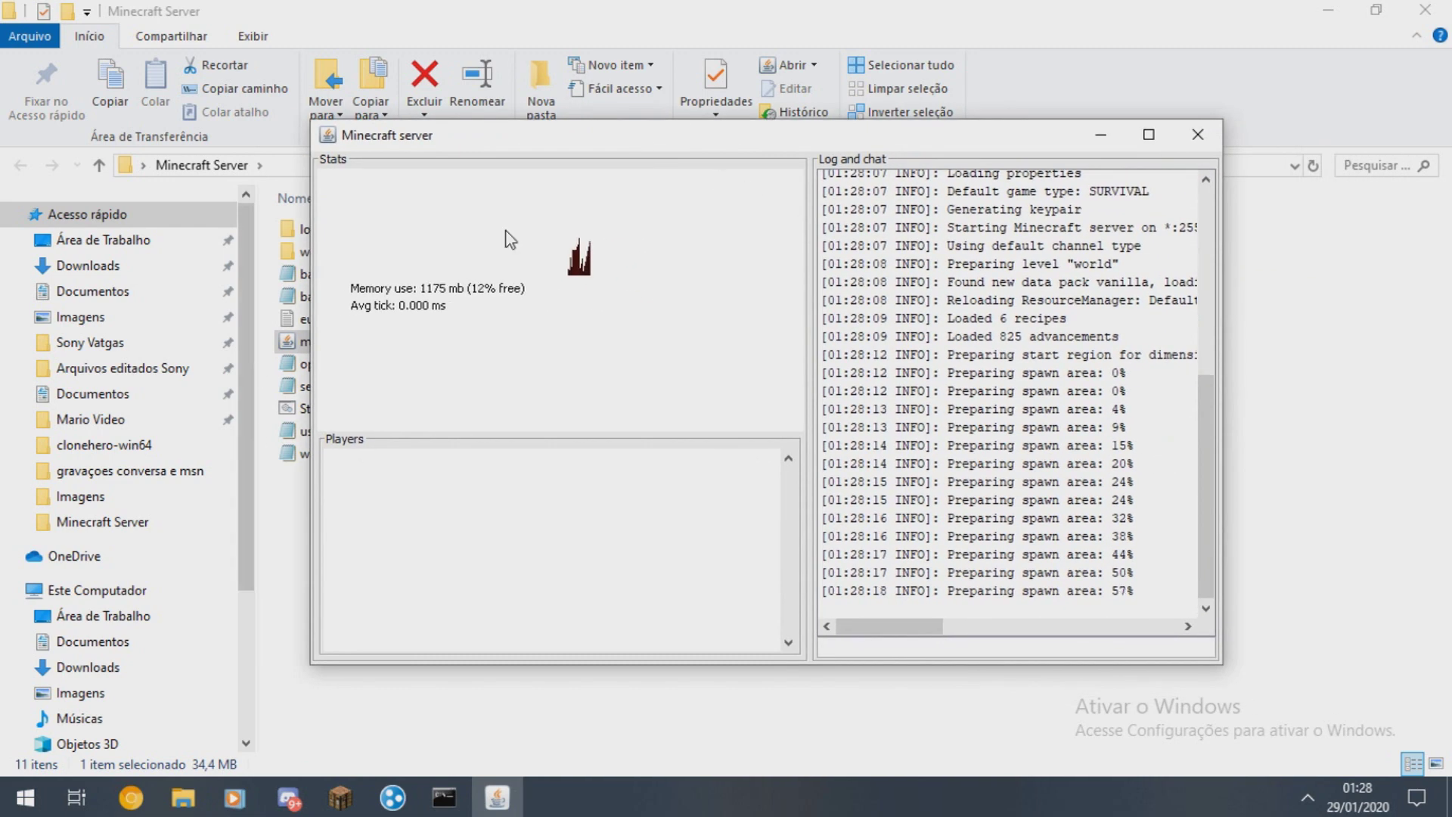
pyautogui.moveTo(1063, 366); pyautogui.dragTo(1135, 514)
pyautogui.click(1168, 601)
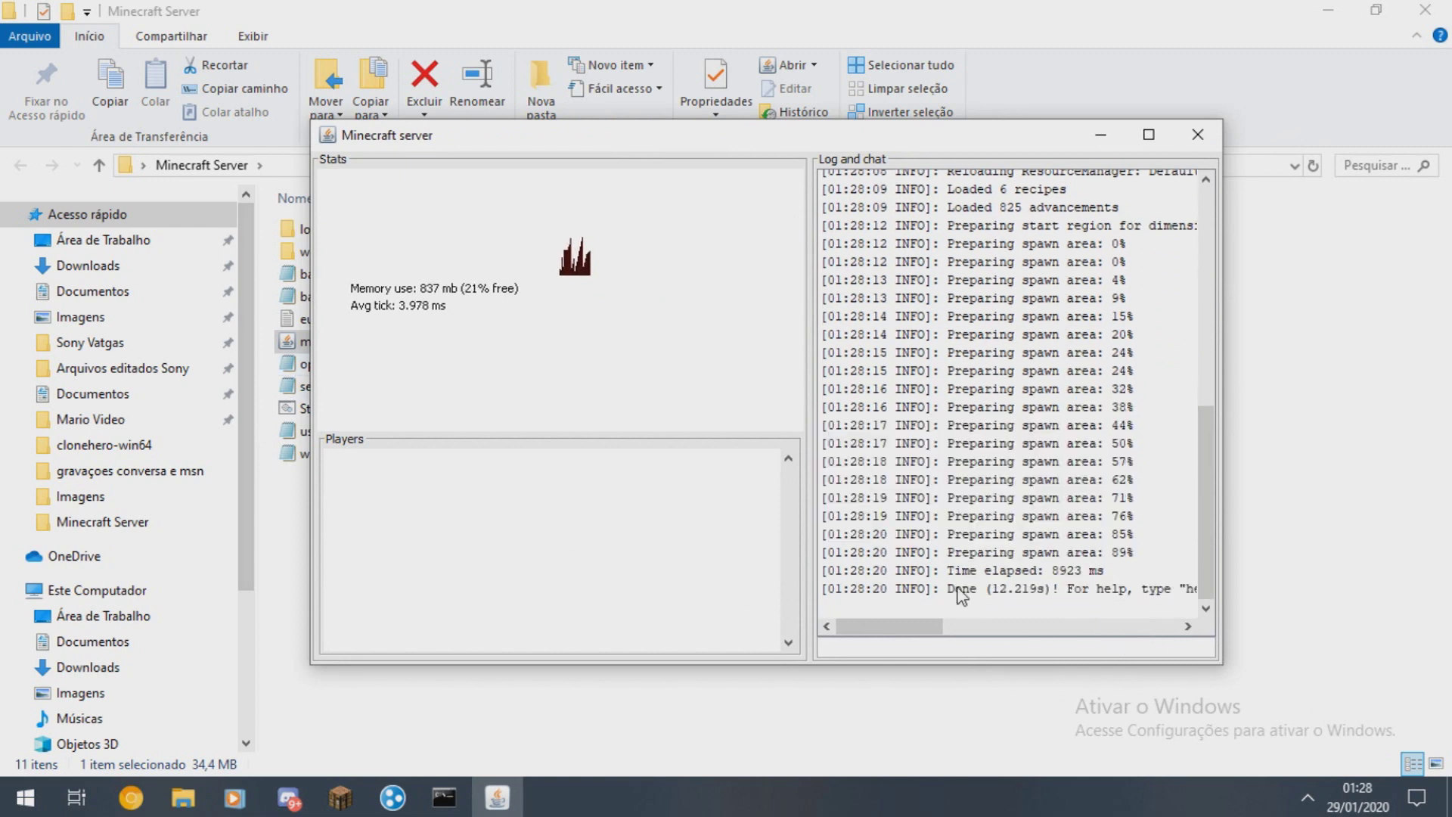
pyautogui.moveTo(490, 150); pyautogui.dragTo(709, 216)
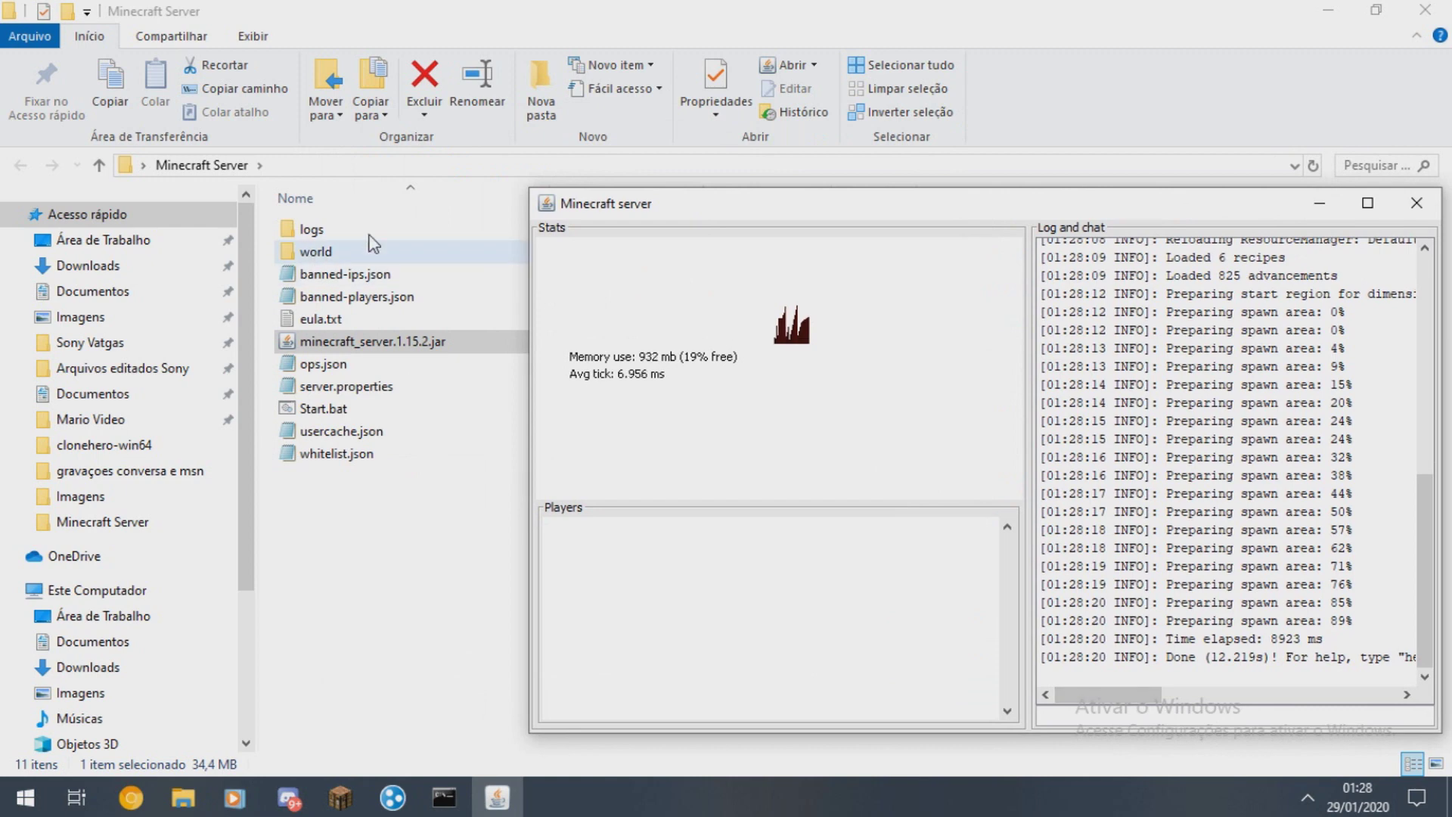
pyautogui.moveTo(955, 211); pyautogui.dragTo(690, 123)
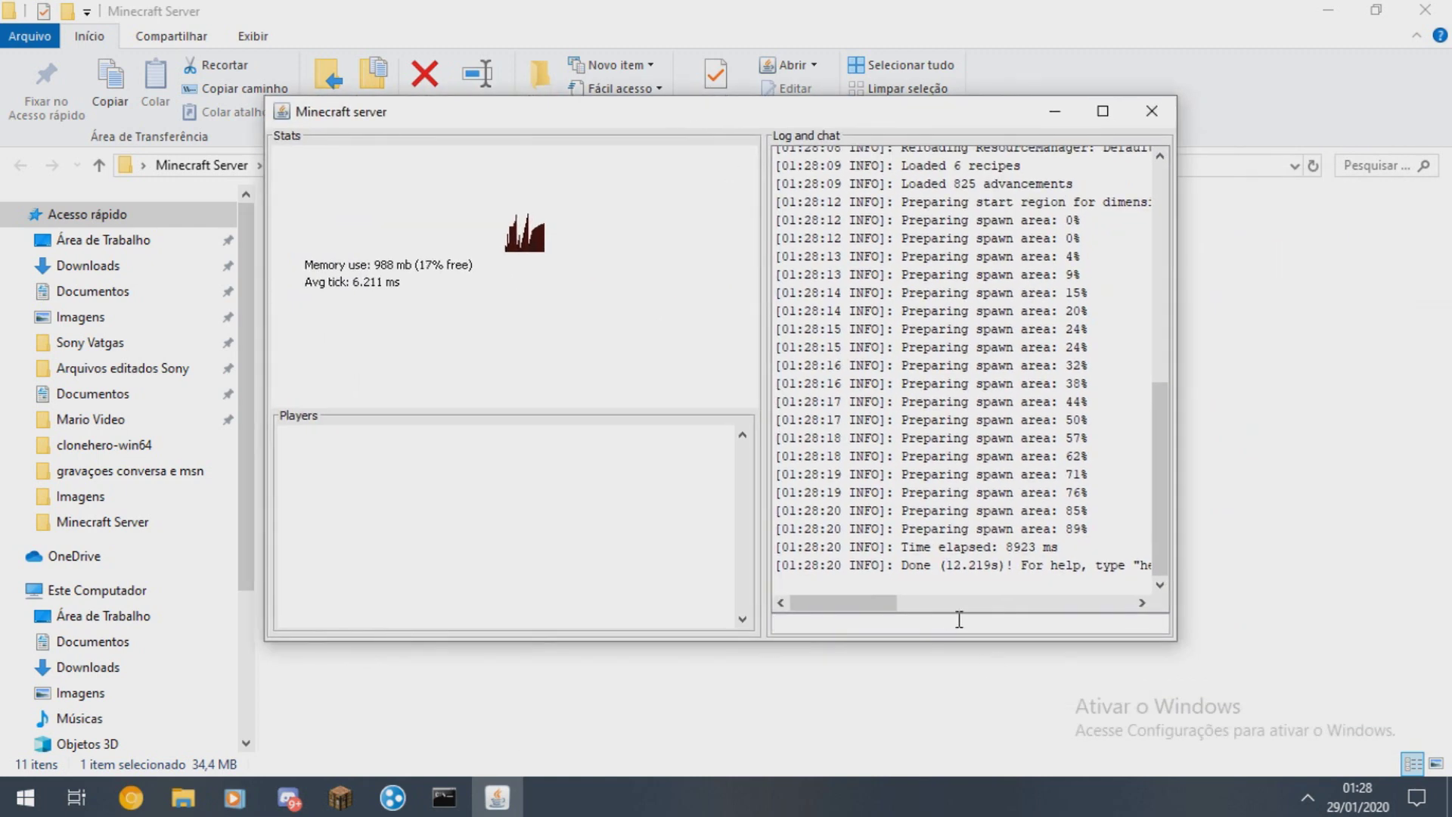
# - Run the help and players commands in the server console, then close the server window
pyautogui.write('help')
pyautogui.press('Return')
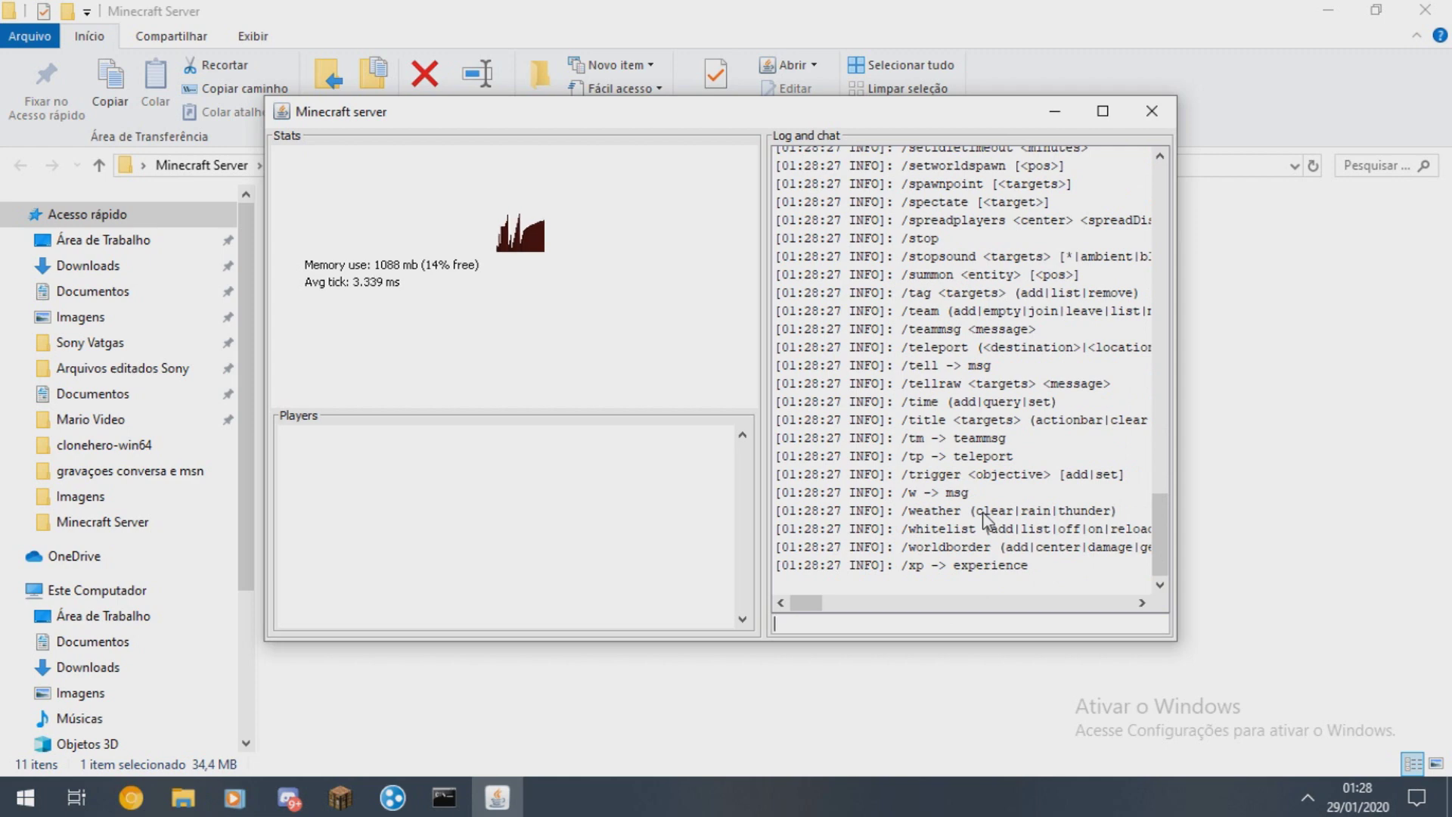
pyautogui.write('players')
pyautogui.press('Return')
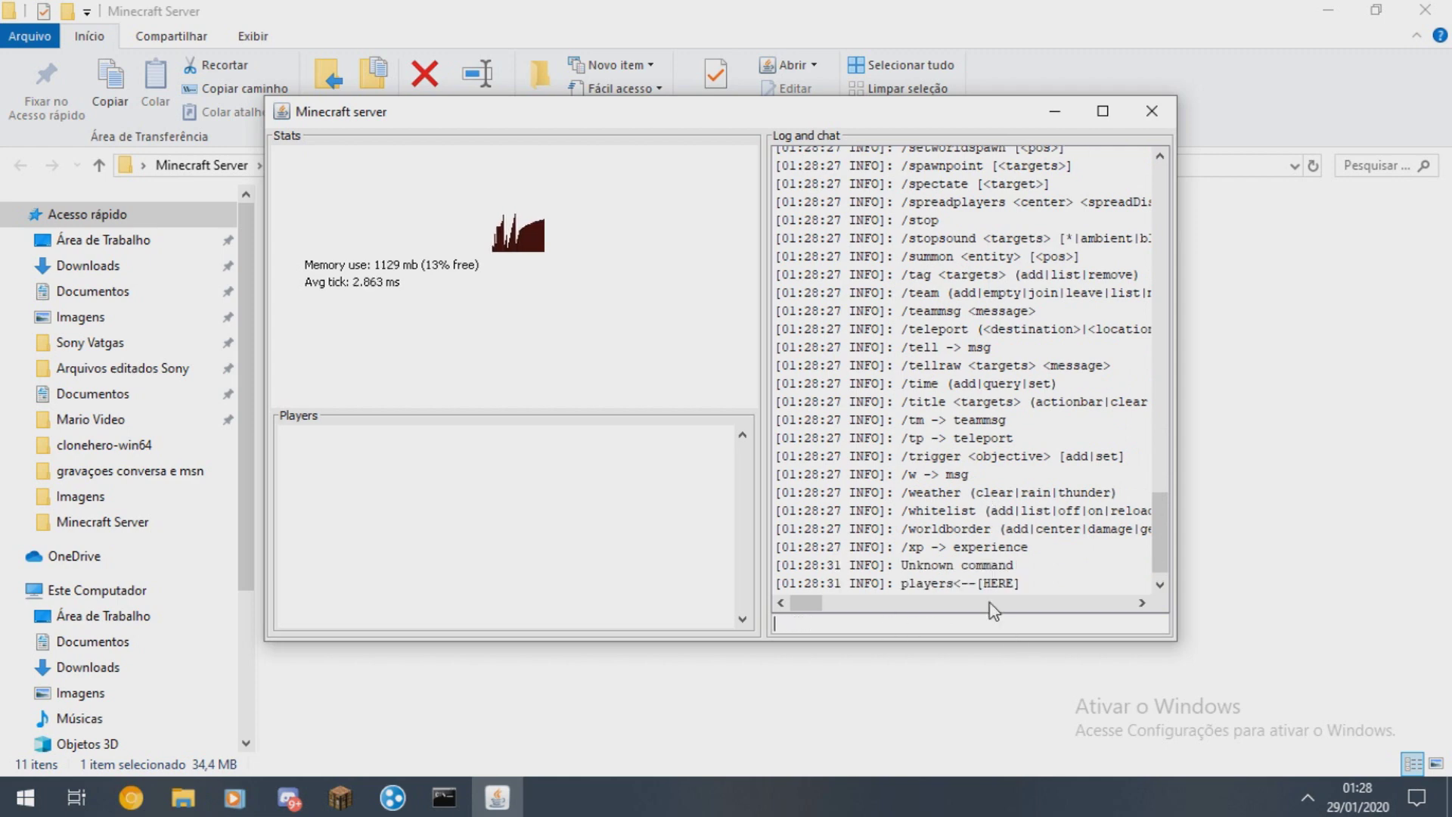
pyautogui.click(1152, 111)
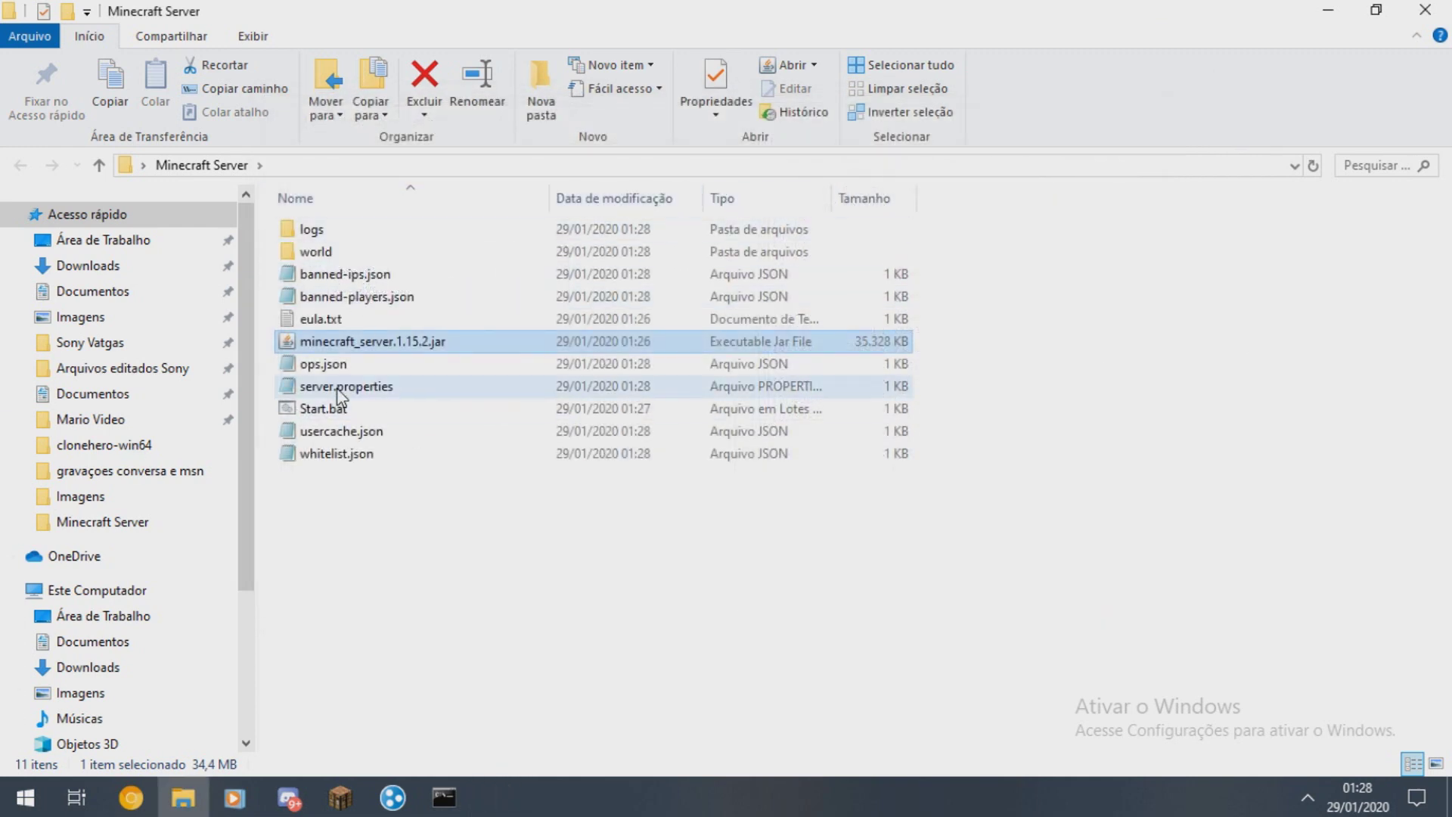
# - Open server.properties in Notepad, try gamemode creative, then revert it to survival
pyautogui.click(337, 389)
pyautogui.doubleClick(313, 388)
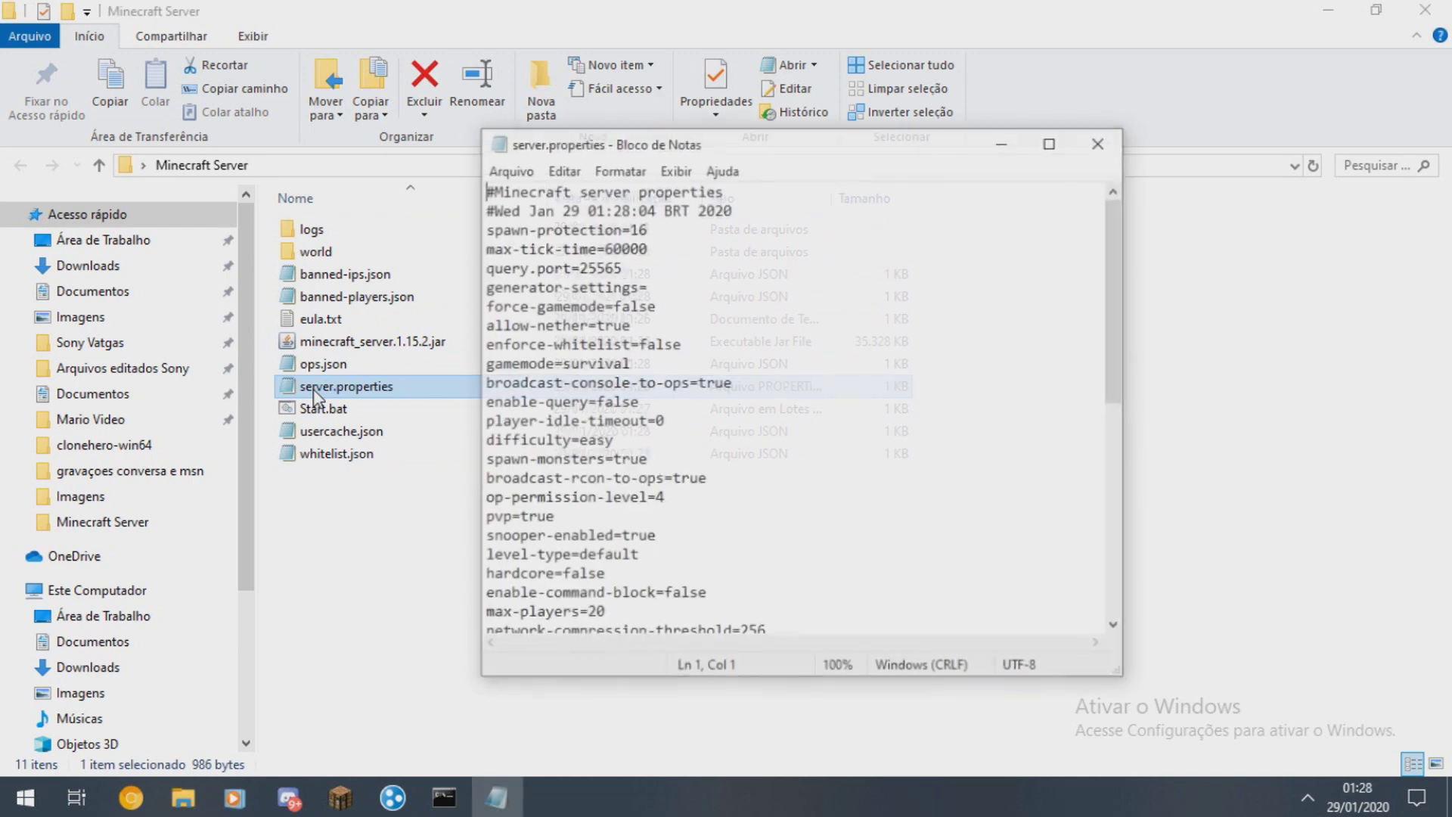
pyautogui.click(1051, 142)
pyautogui.click(1372, 11)
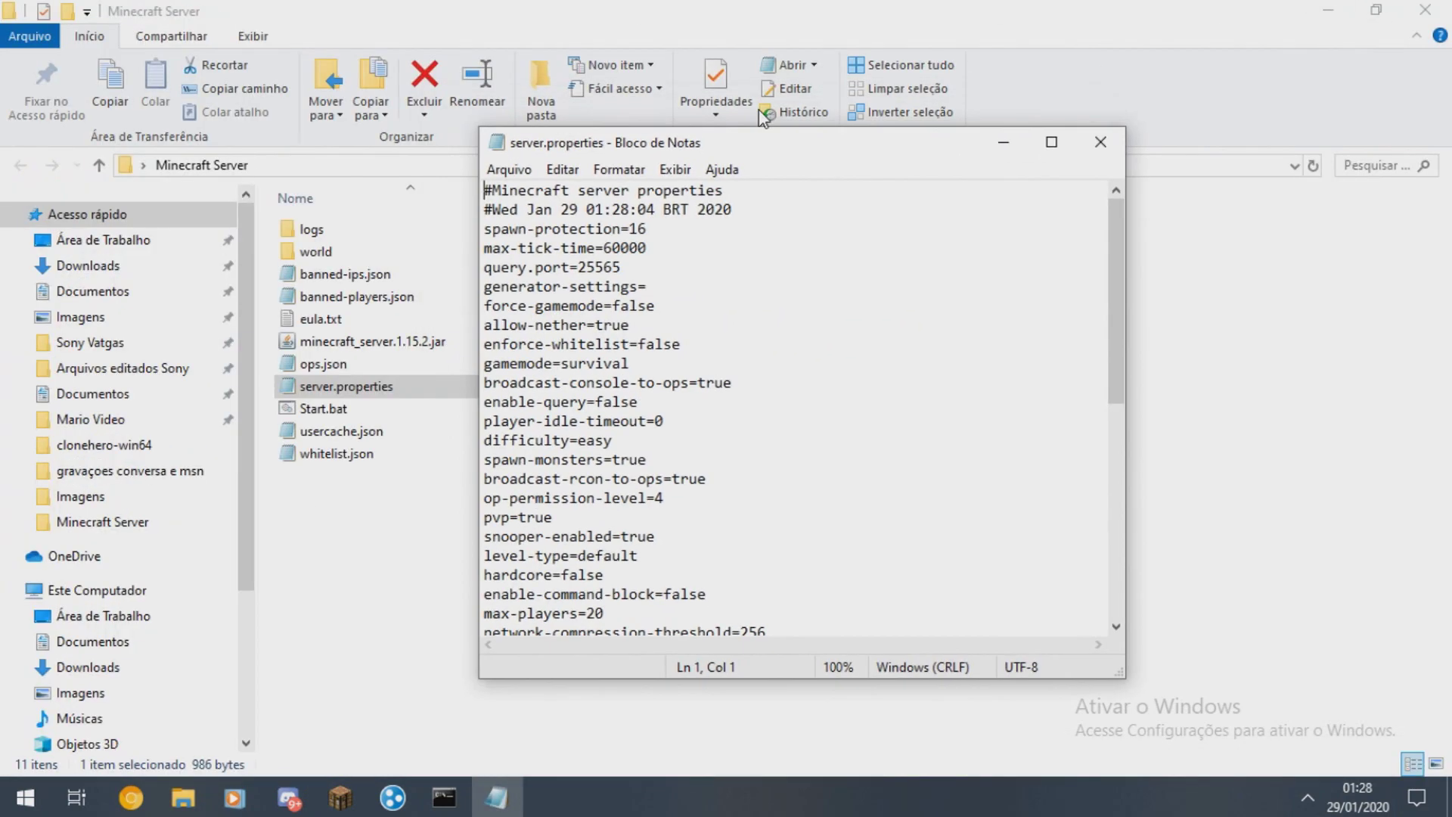
pyautogui.moveTo(478, 274); pyautogui.dragTo(415, 274)
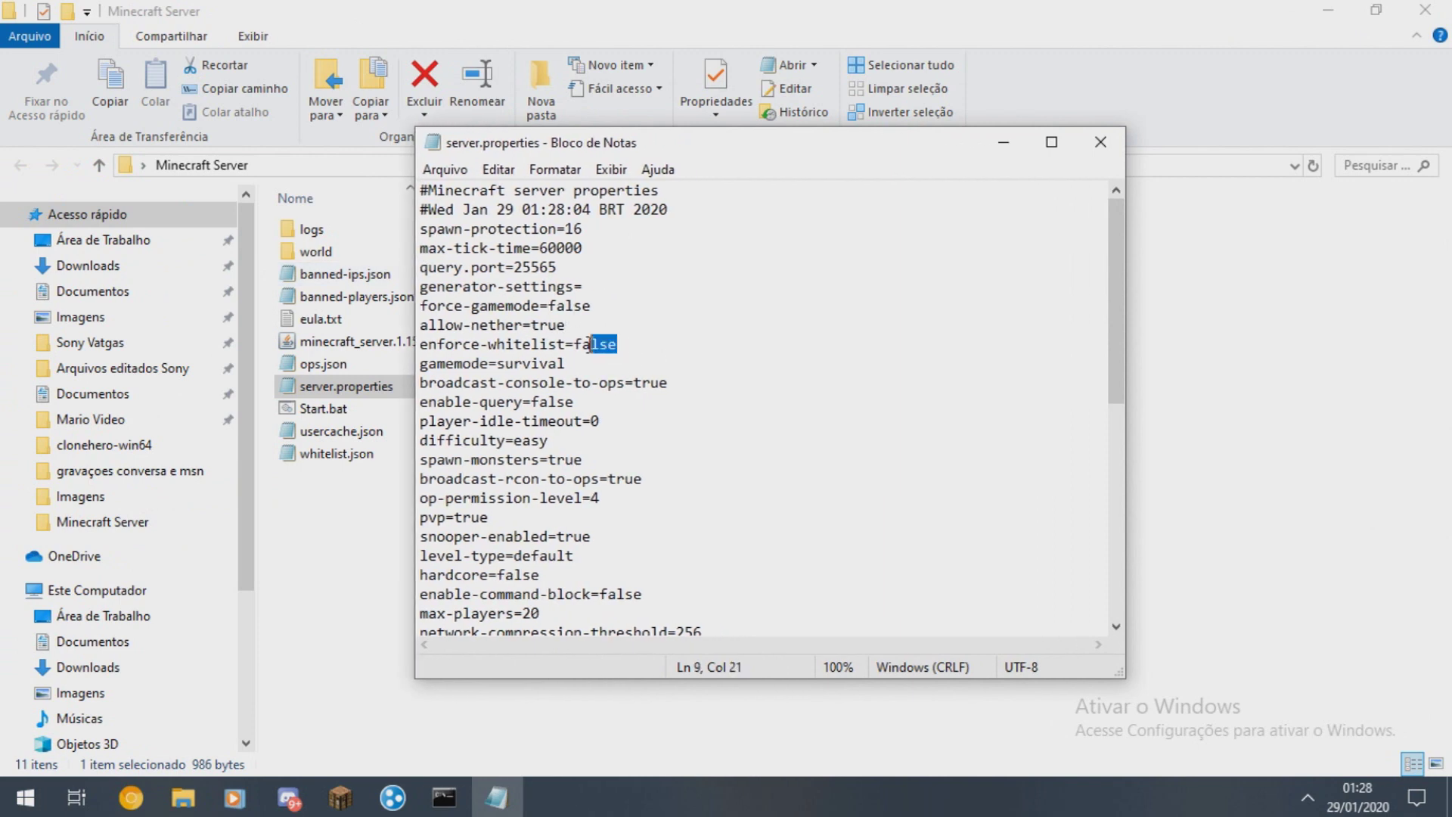
pyautogui.doubleClick(563, 325)
pyautogui.click(564, 362)
pyautogui.doubleClick(540, 326)
pyautogui.click(579, 325)
pyautogui.moveTo(565, 364); pyautogui.dragTo(515, 362)
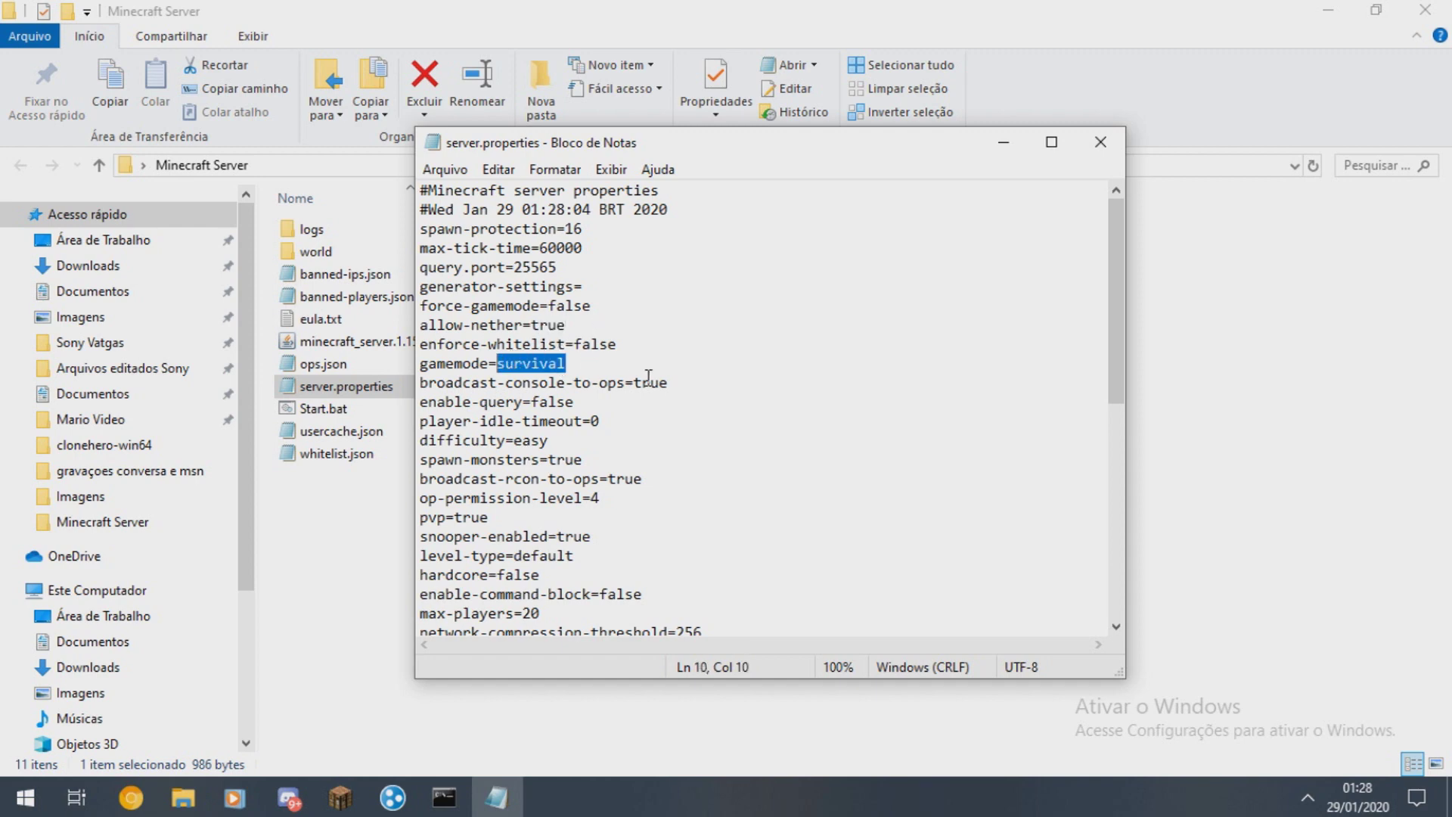
pyautogui.write('creative')
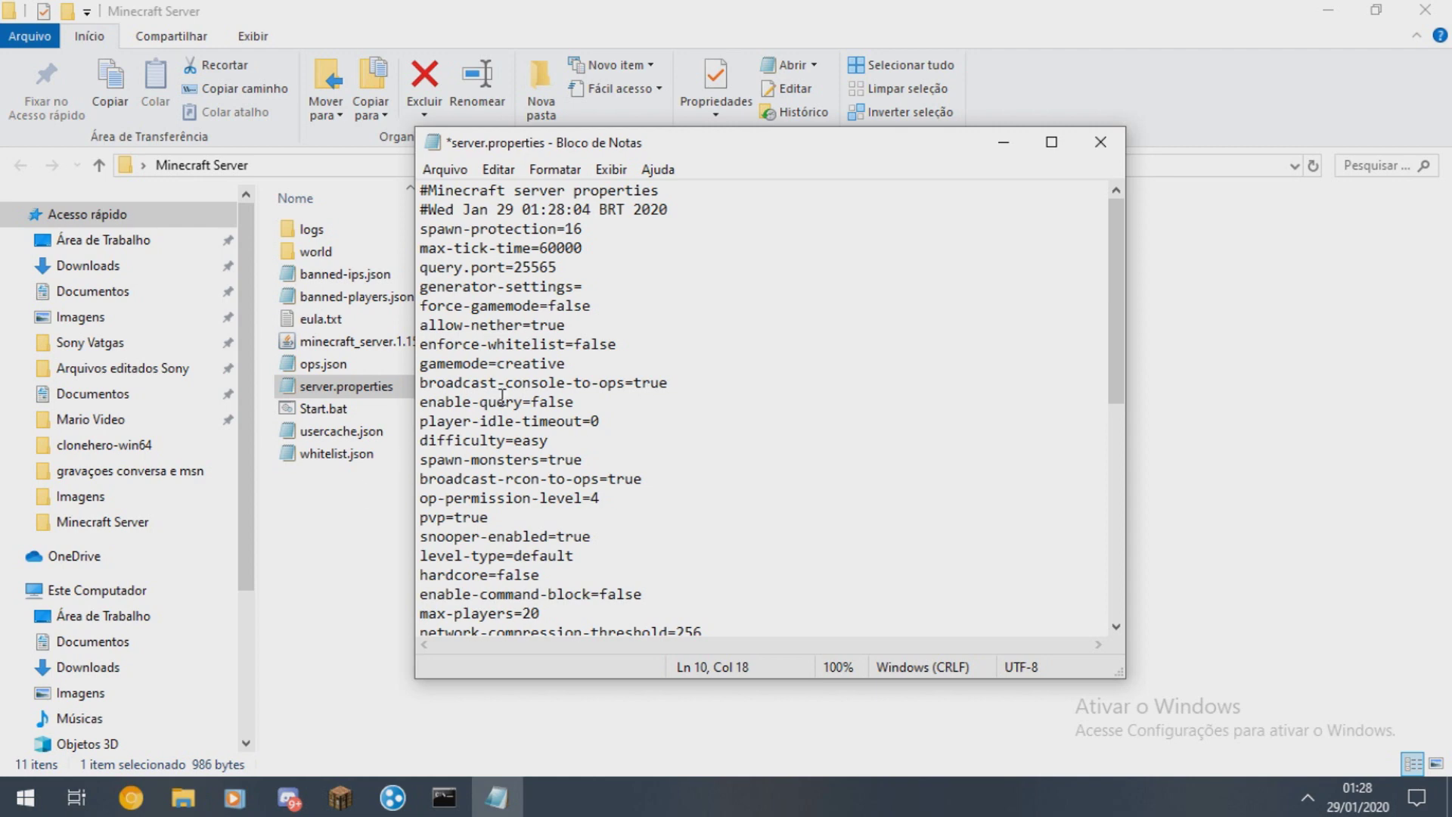
pyautogui.hotkey('ctrl', 'shift', 'Left')
pyautogui.hotkey('ctrl', 'z')
pyautogui.click(599, 420)
pyautogui.scroll(-2, 597, 416)
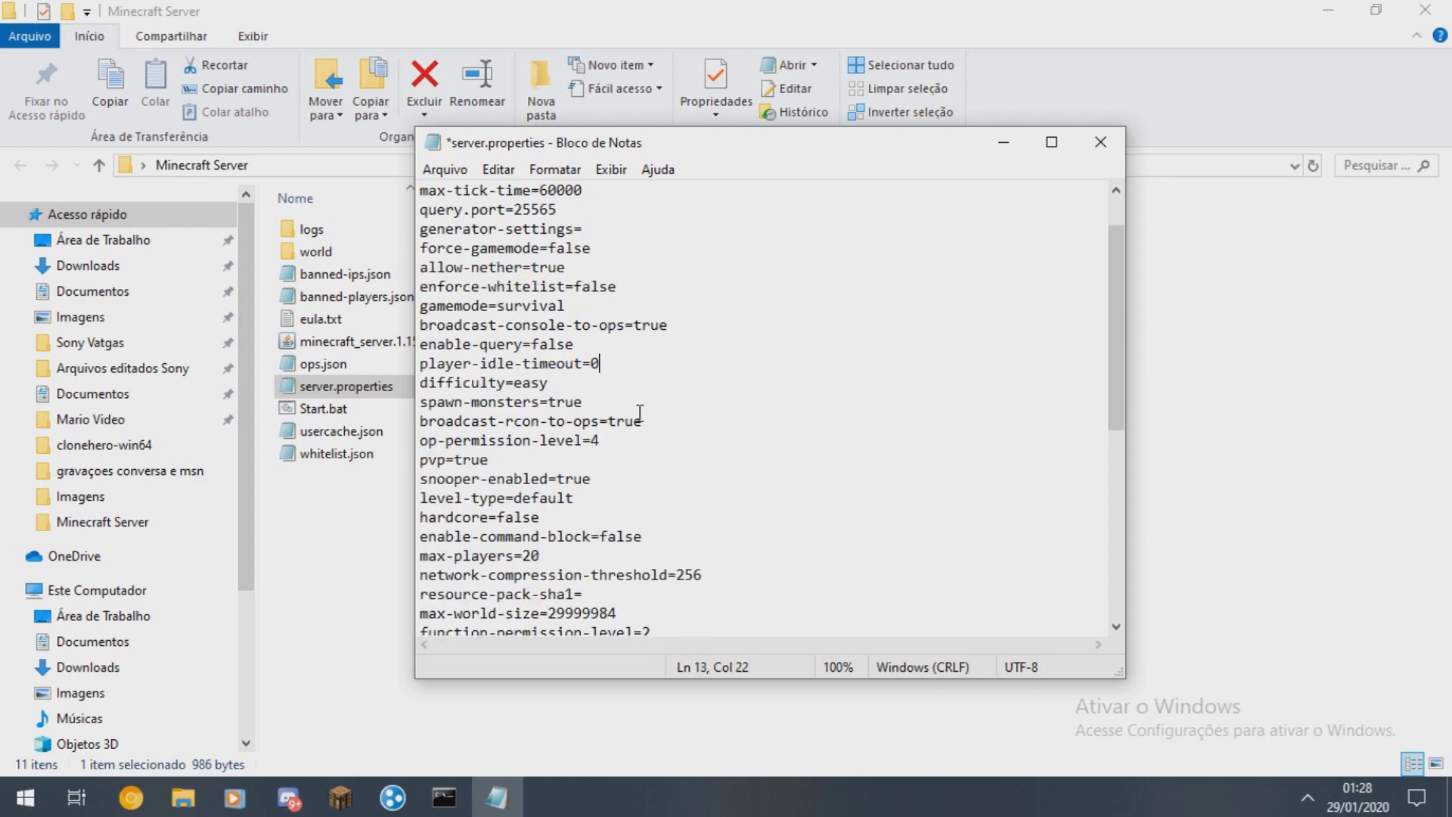
# - Set difficulty to normal and enable-command-block to true
pyautogui.moveTo(582, 323); pyautogui.dragTo(515, 333)
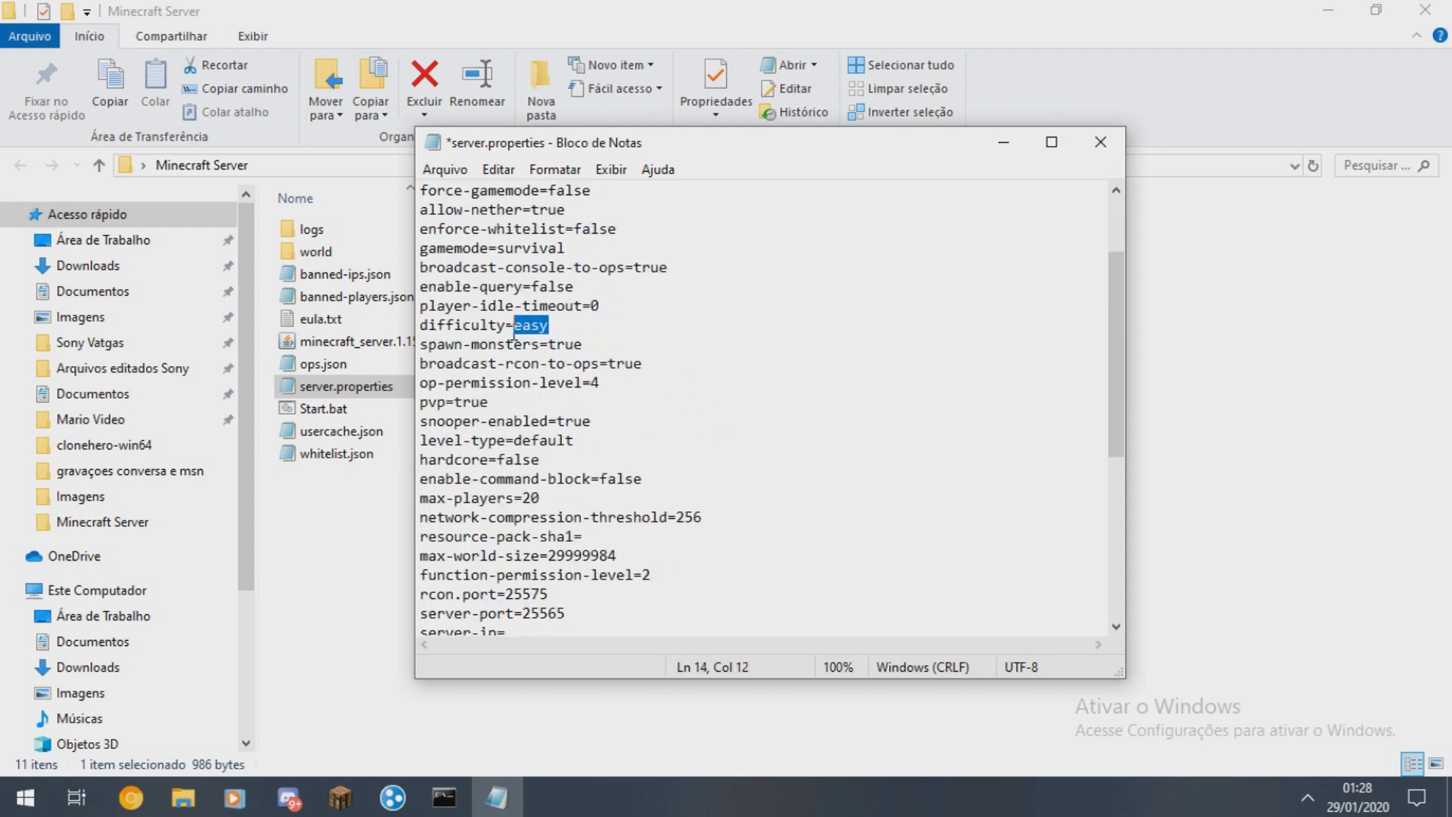
pyautogui.write('normal')
pyautogui.click(599, 384)
pyautogui.scroll(-2, 619, 389)
pyautogui.moveTo(489, 288); pyautogui.dragTo(458, 292)
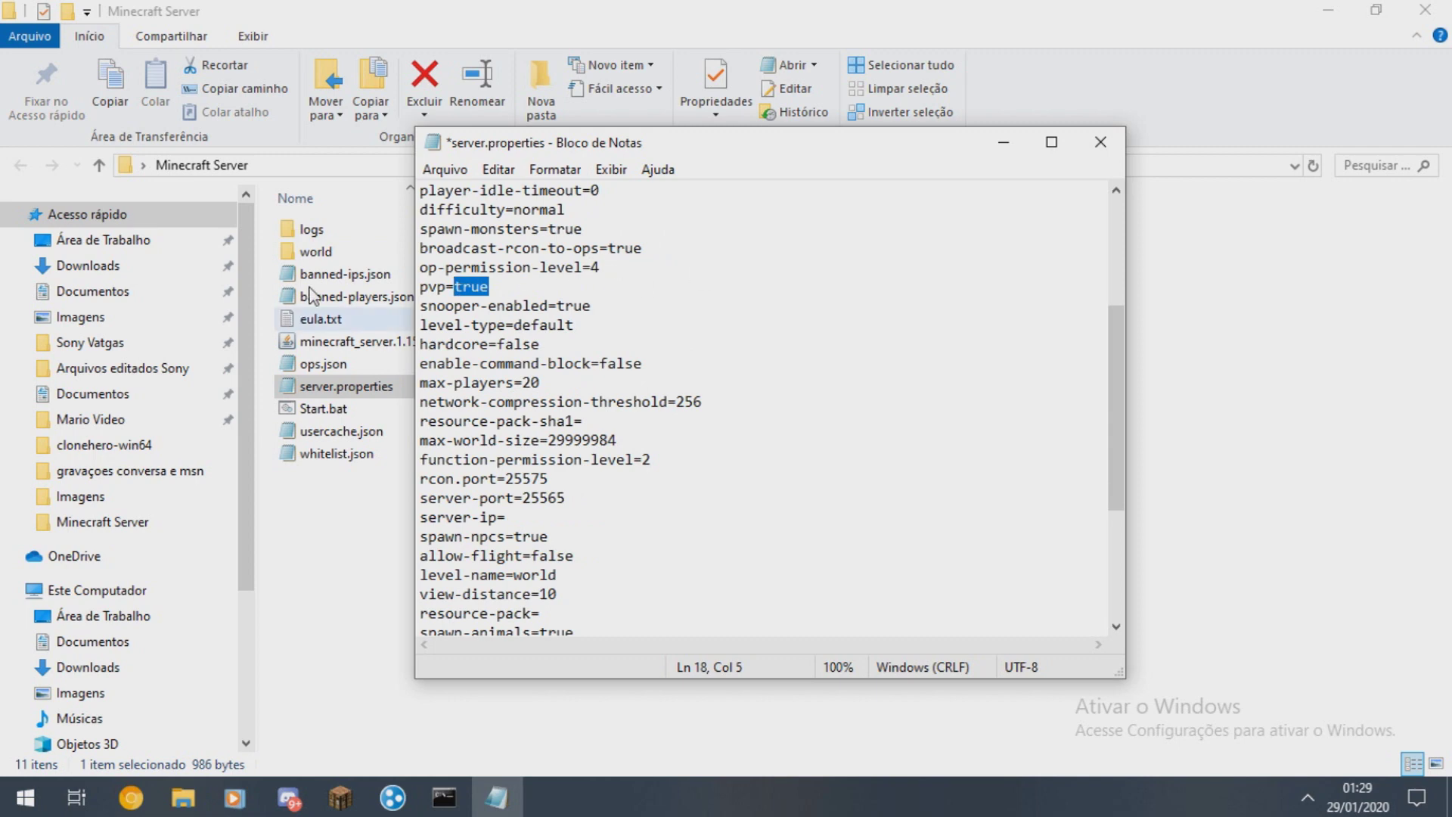
pyautogui.click(529, 344)
pyautogui.moveTo(549, 344); pyautogui.dragTo(497, 344)
pyautogui.click(422, 344)
pyautogui.click(601, 363)
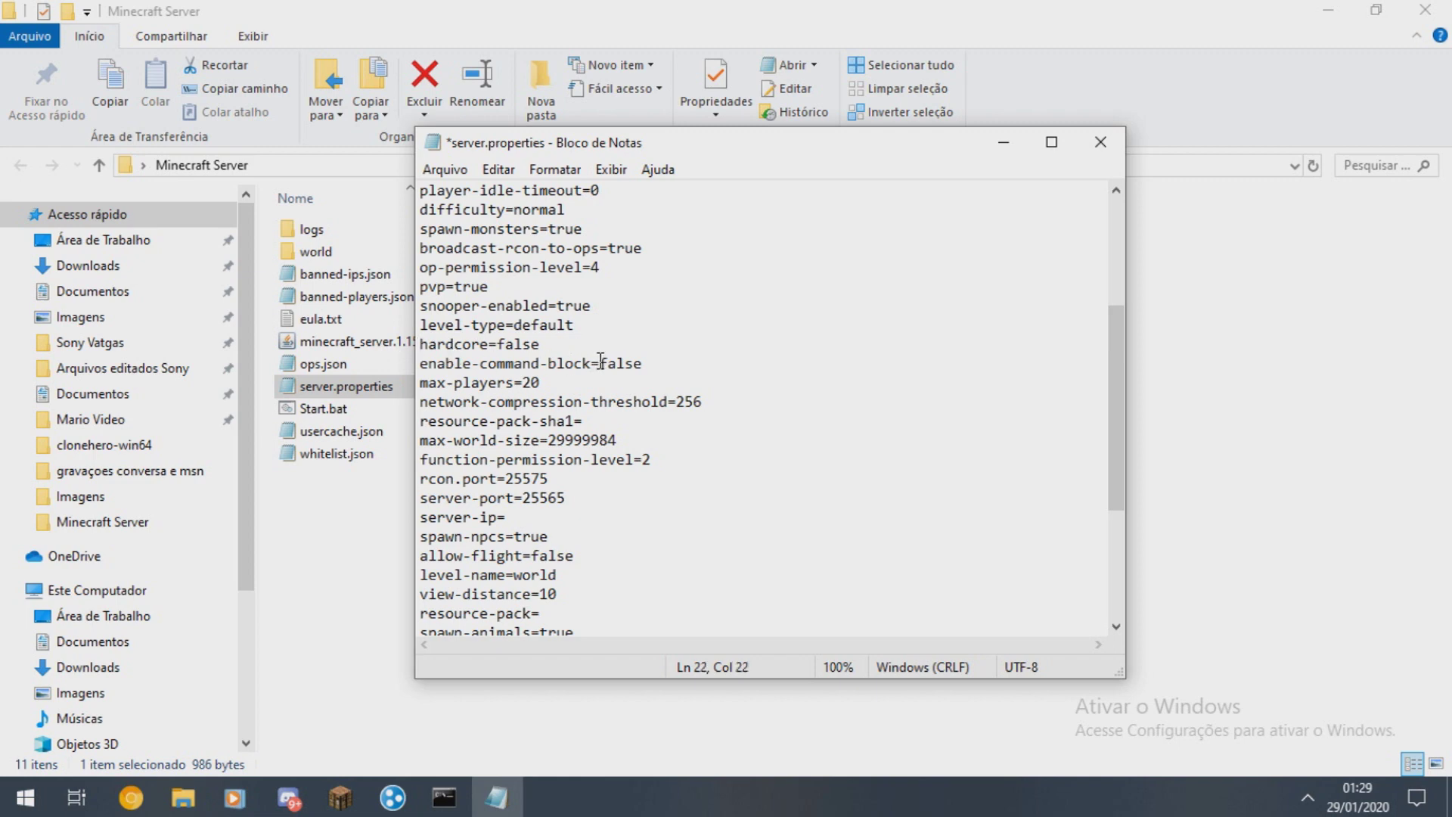
pyautogui.moveTo(598, 363); pyautogui.dragTo(663, 362)
pyautogui.write('true')
# - Change level-name from world to world1
pyautogui.click(575, 391)
pyautogui.scroll(-1, 646, 388)
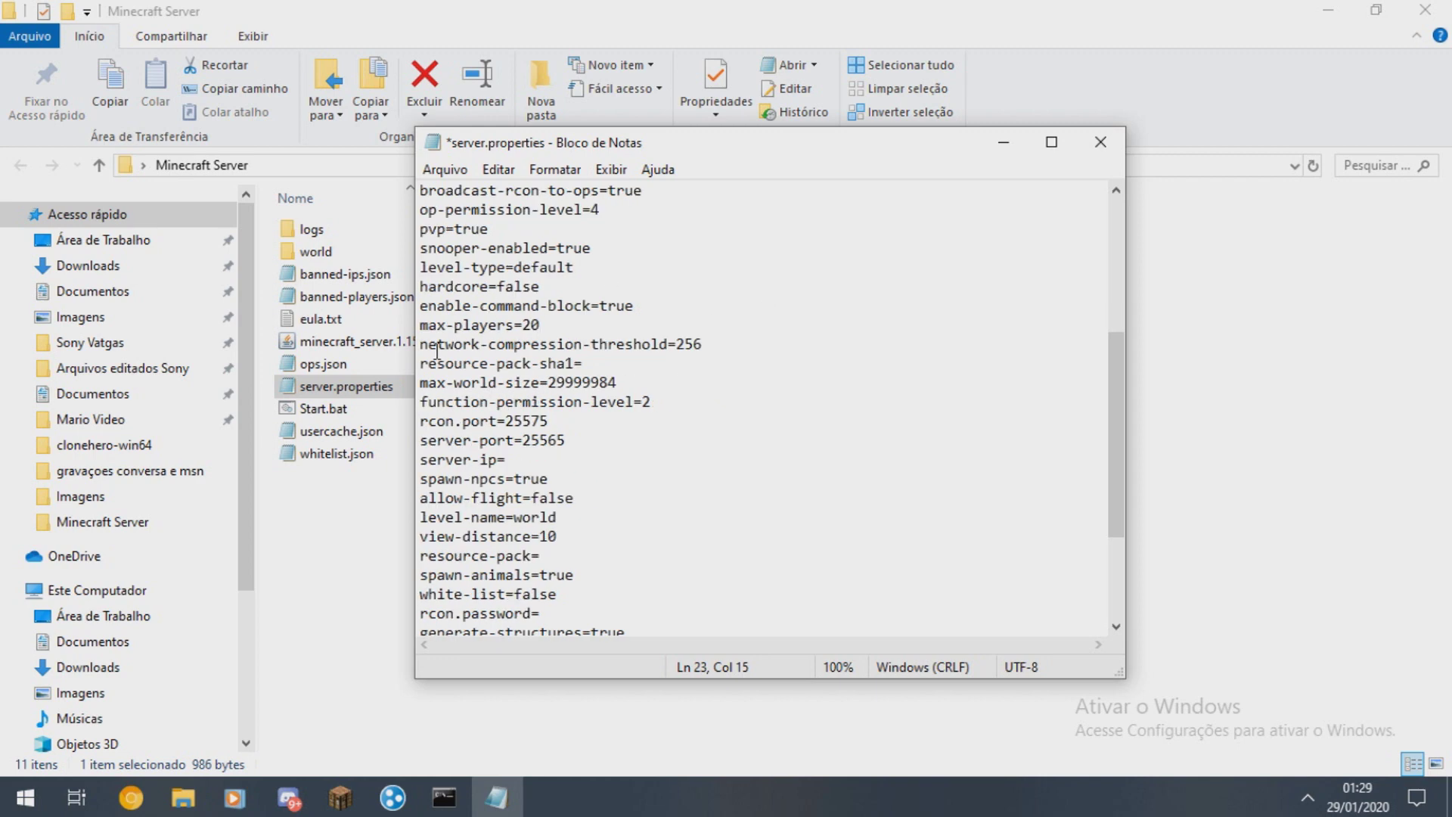
pyautogui.scroll(-1, 637, 348)
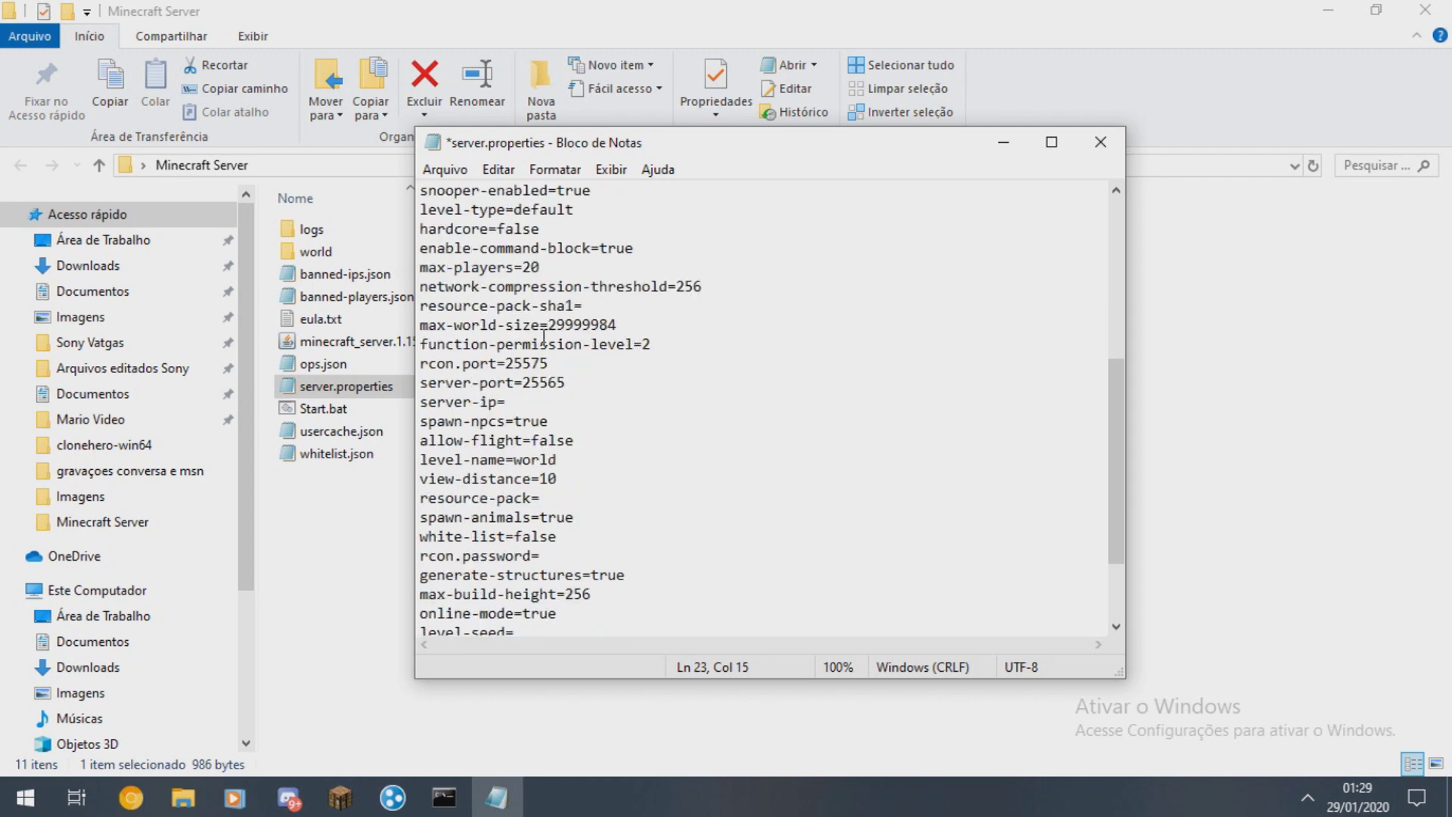
pyautogui.moveTo(566, 383); pyautogui.dragTo(524, 388)
pyautogui.click(499, 407)
pyautogui.scroll(-1, 607, 425)
pyautogui.click(557, 382)
pyautogui.click(555, 401)
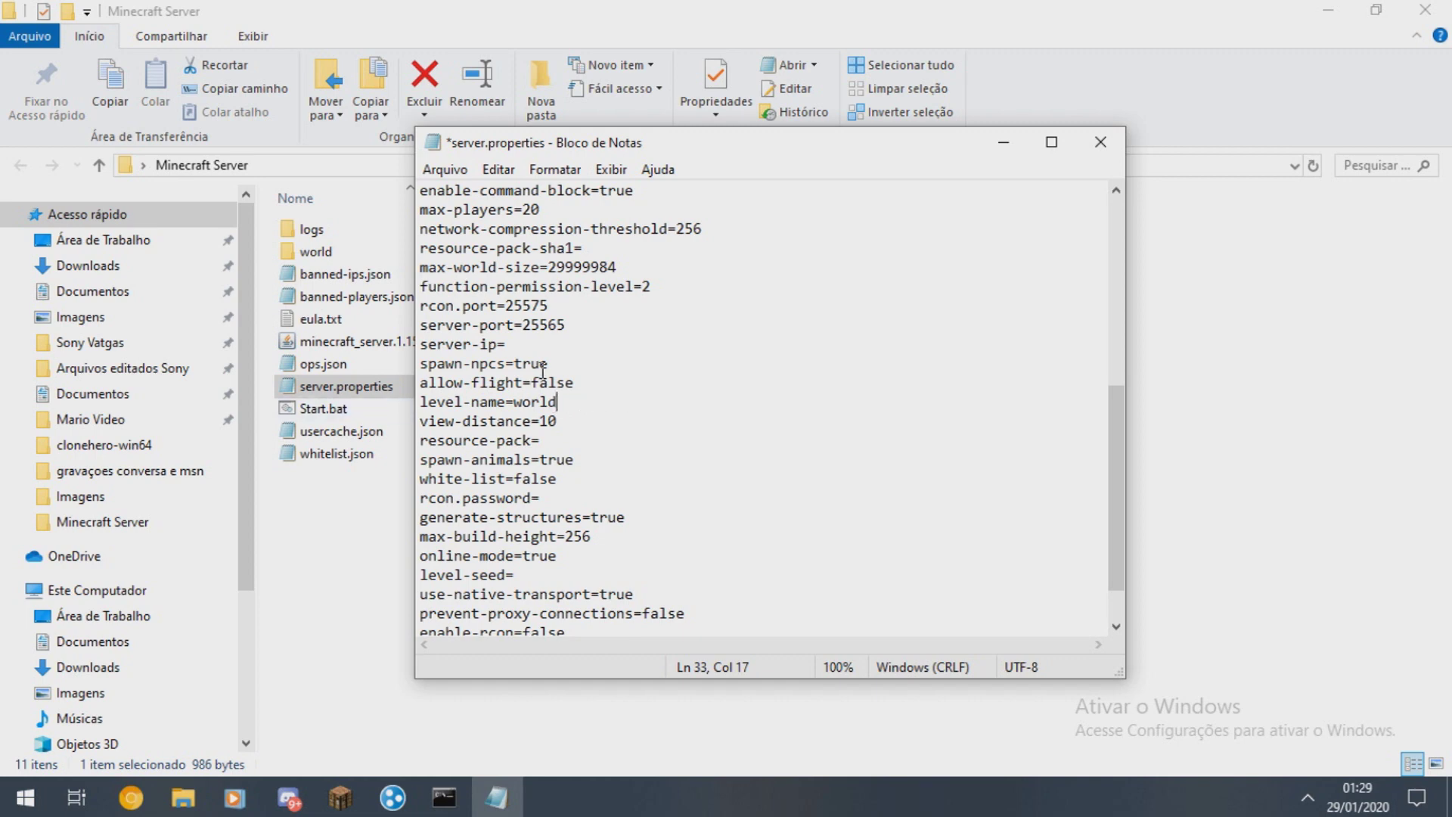
pyautogui.write('a')
pyautogui.scroll(-1, 597, 419)
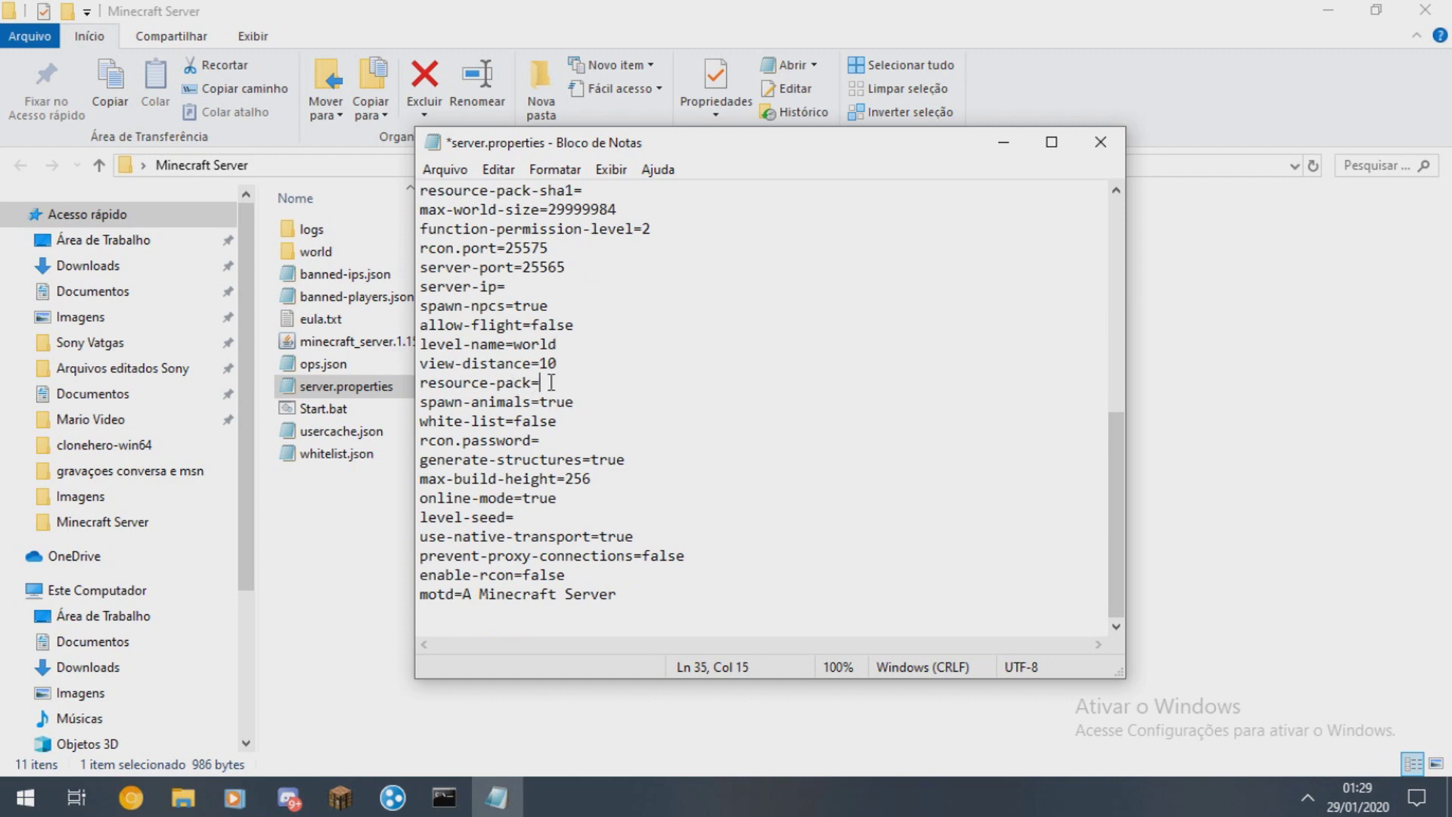
pyautogui.moveTo(597, 346); pyautogui.dragTo(520, 343)
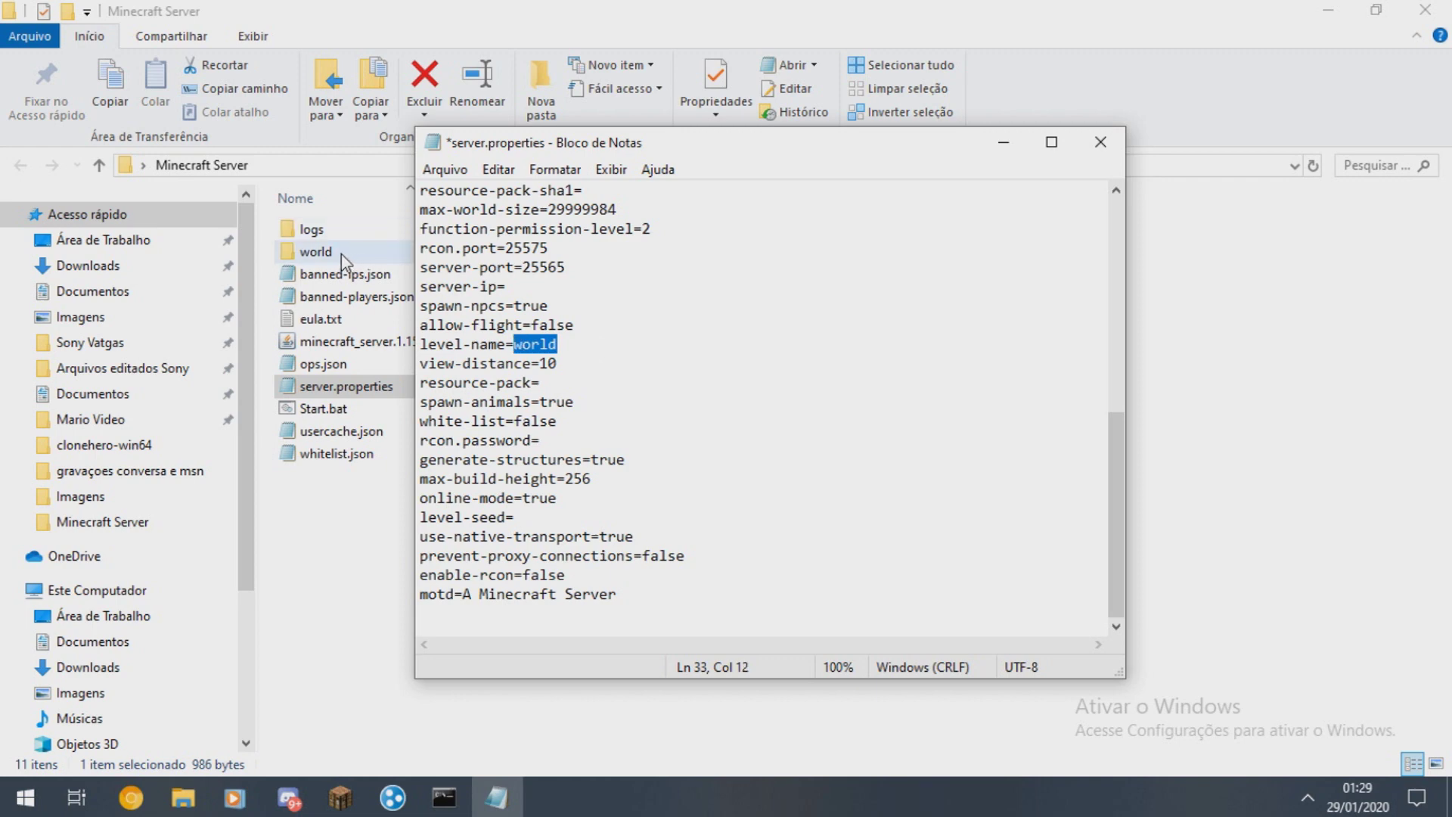
pyautogui.click(588, 346)
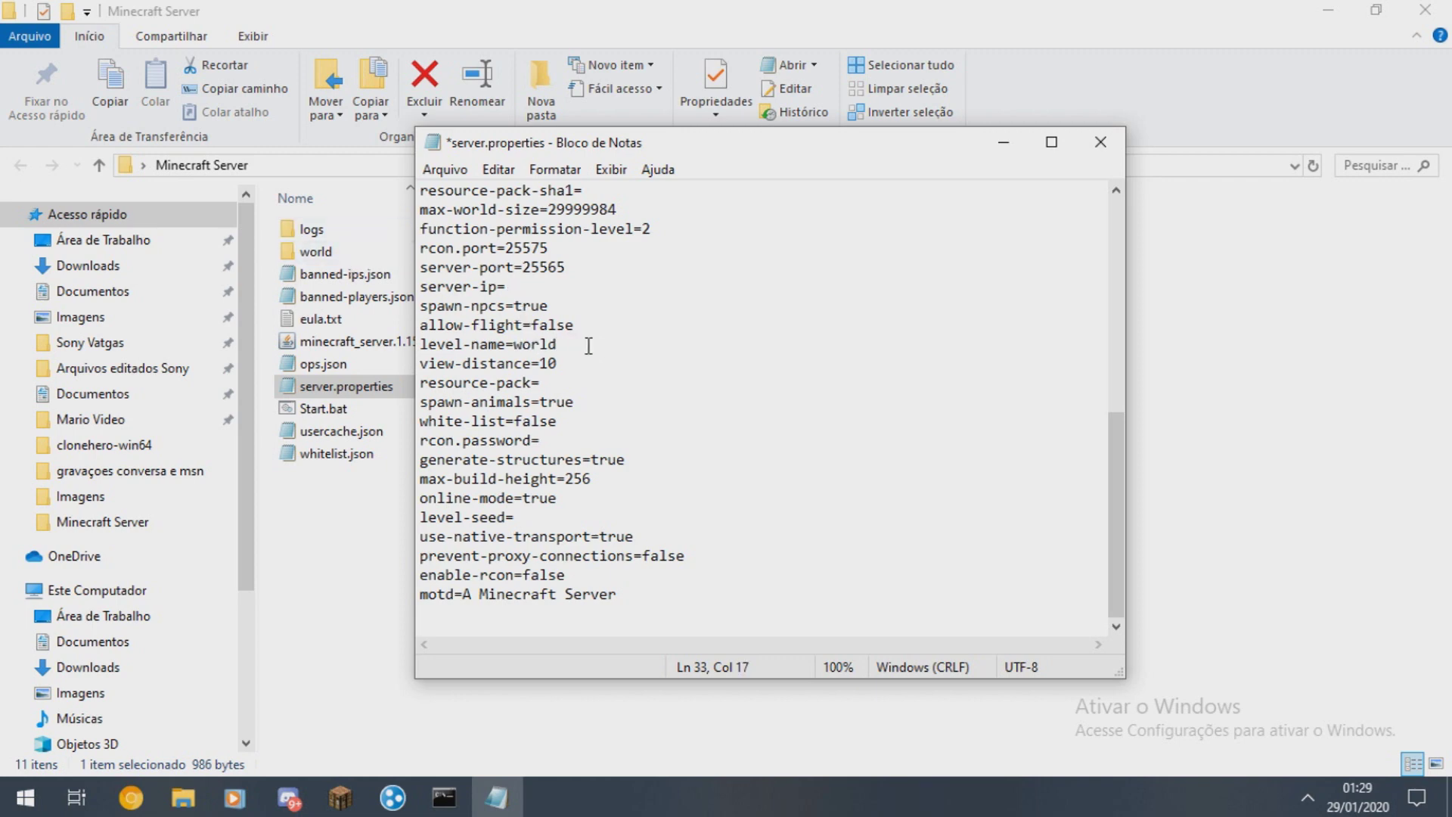
pyautogui.write('1')
# - Set online-mode=false and motd to 'Eu Faria Server's', then save the file
pyautogui.moveTo(587, 502); pyautogui.dragTo(524, 504)
pyautogui.write('false')
pyautogui.moveTo(617, 593); pyautogui.dragTo(466, 594)
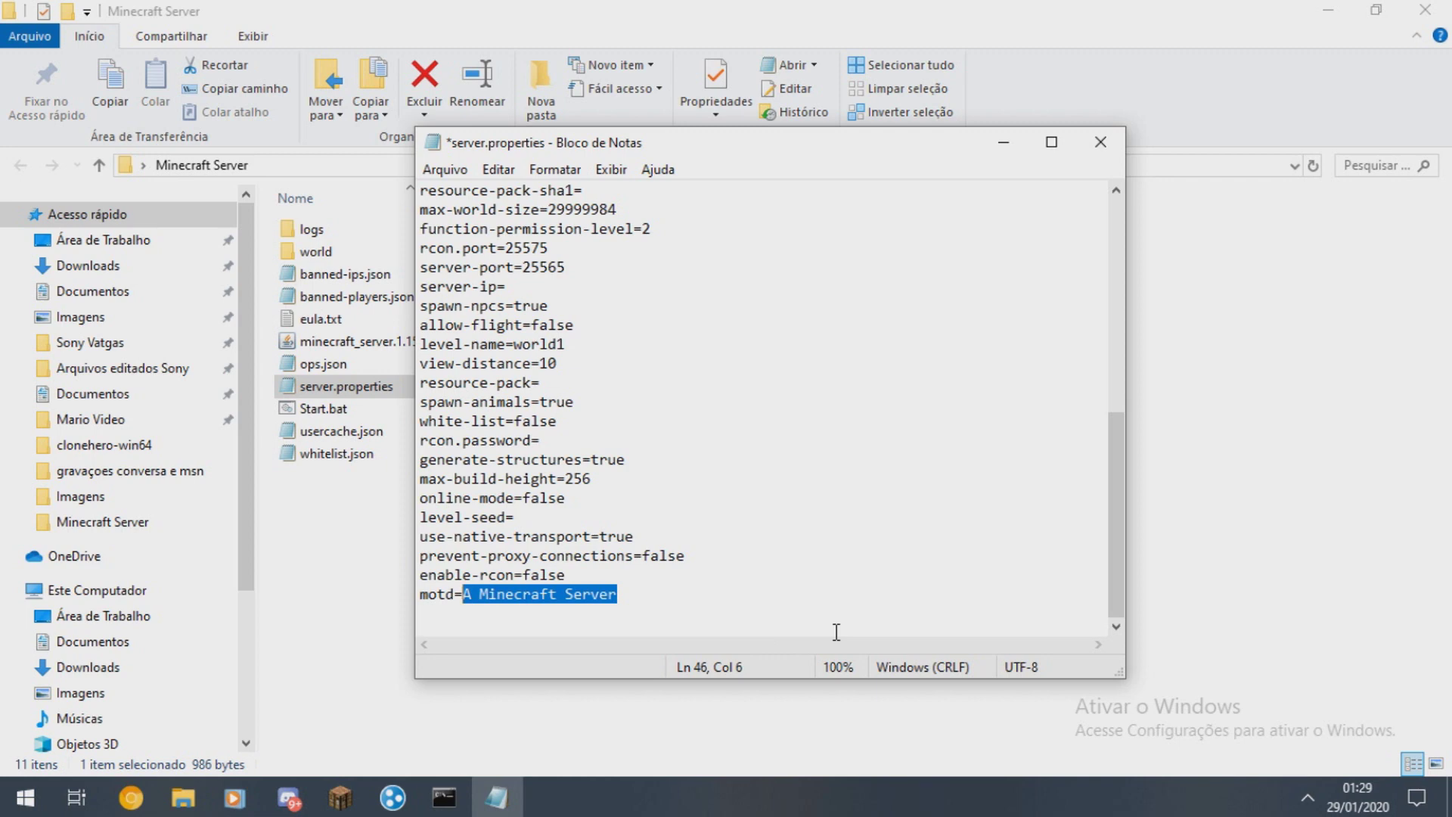
pyautogui.write('Eu Fari So')
pyautogui.press('BackSpace')
pyautogui.press('BackSpace')
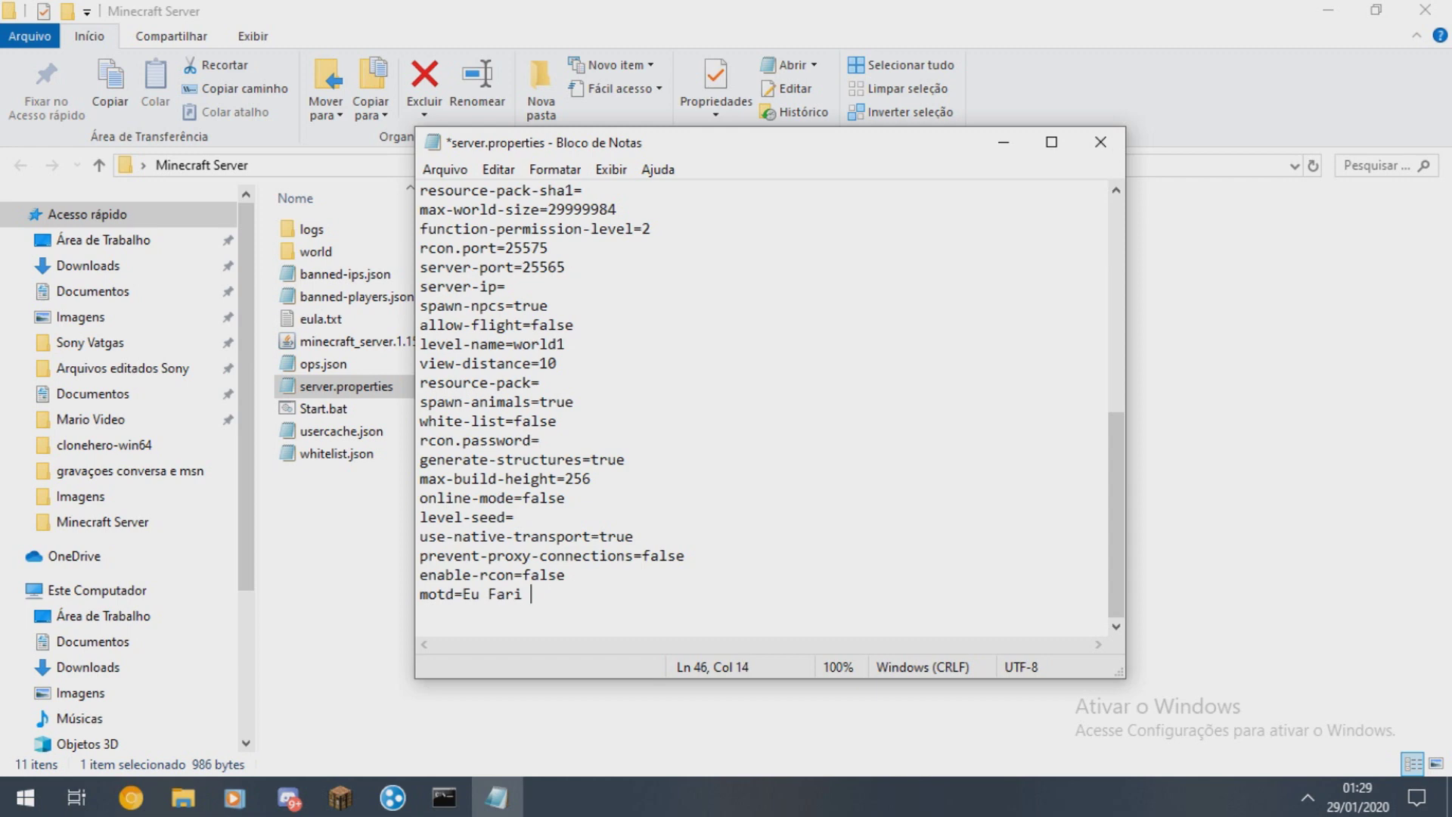
pyautogui.write('Serve')
pyautogui.press('Left')
pyautogui.press('Left')
pyautogui.press('Left')
pyautogui.write('r')
pyautogui.hotkey('ctrl', 's')
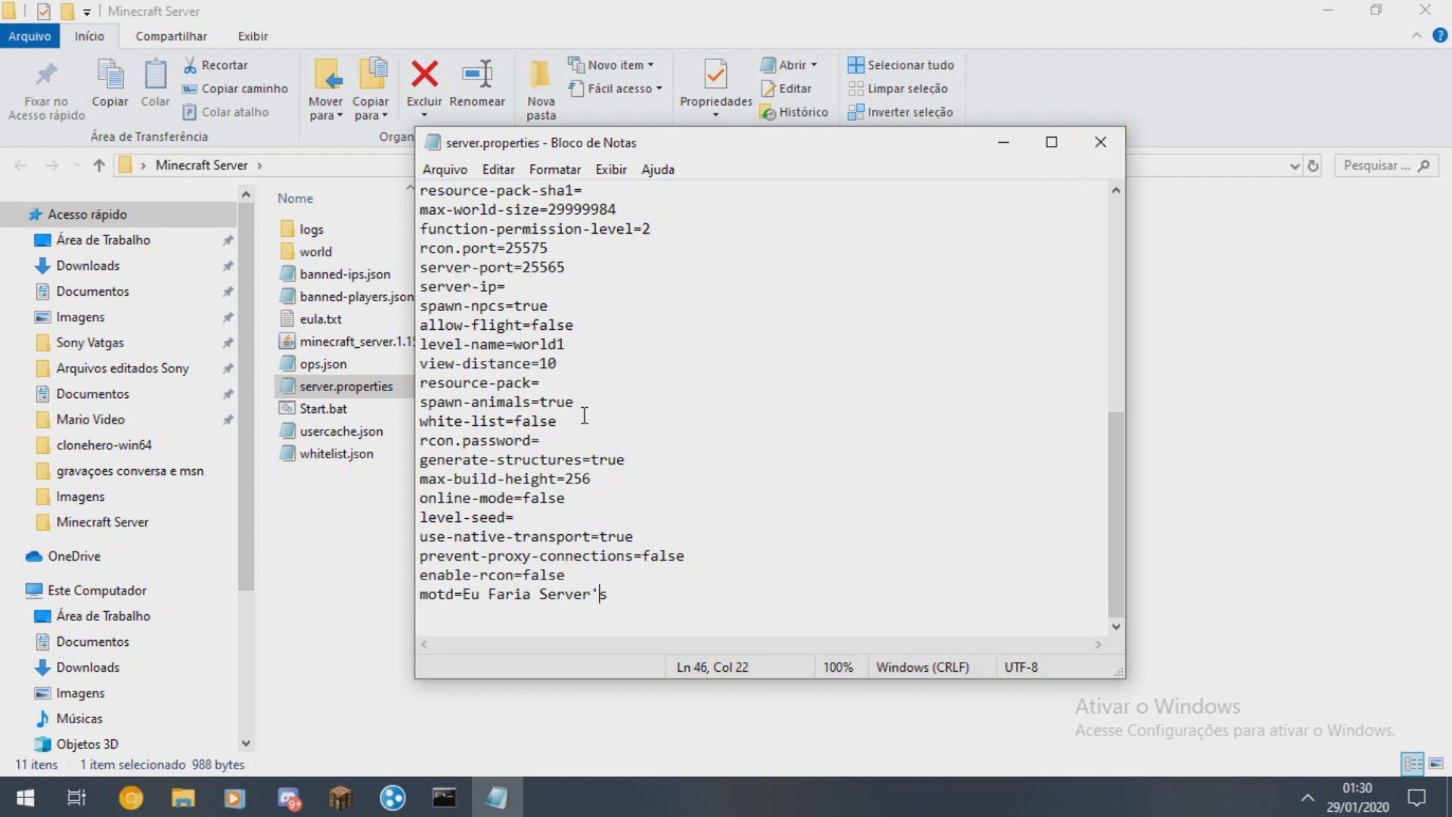
# - Close the saved server.properties and clear the folder selection
pyautogui.moveTo(521, 267); pyautogui.dragTo(576, 266)
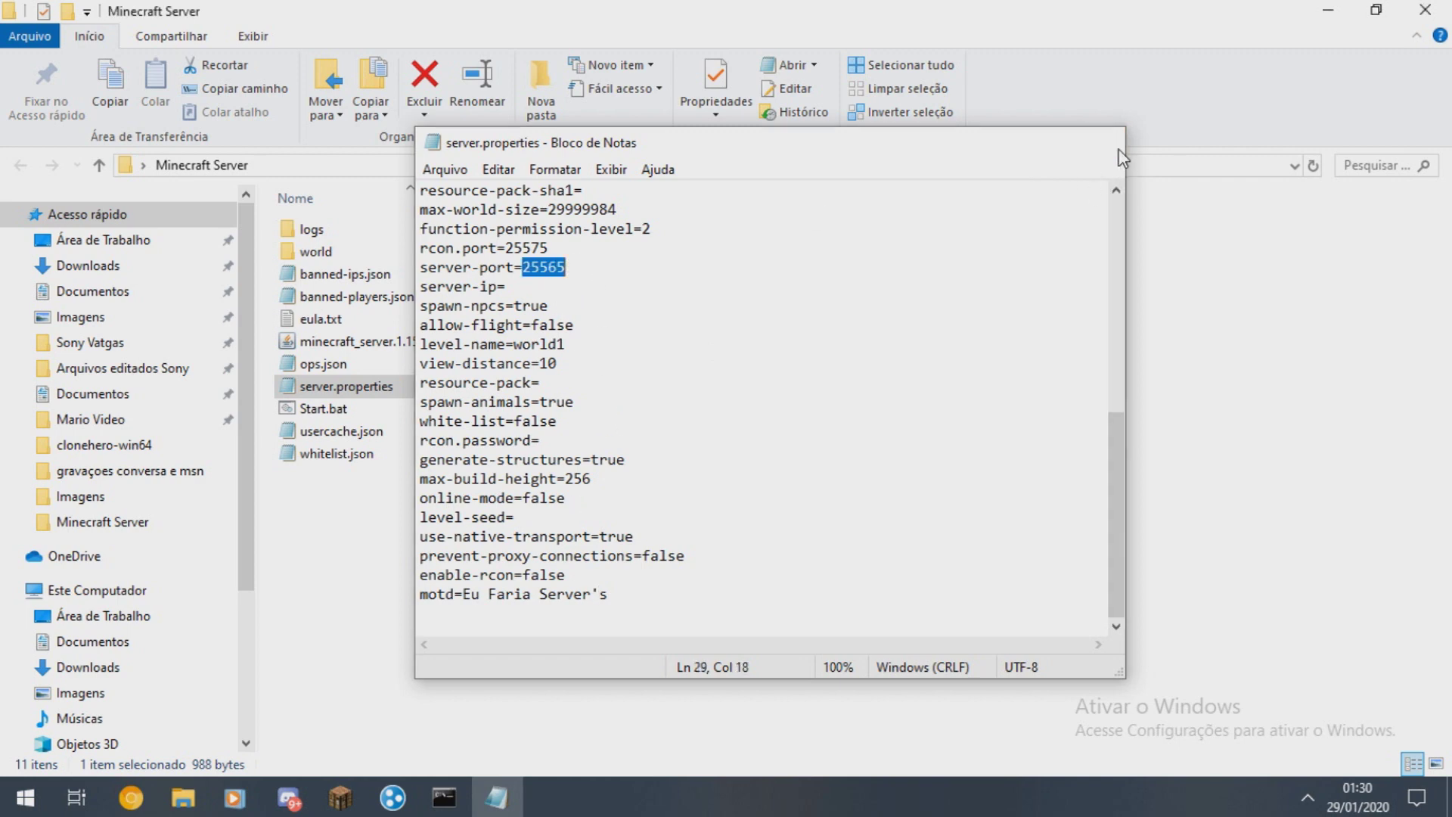
pyautogui.click(1121, 155)
pyautogui.click(810, 543)
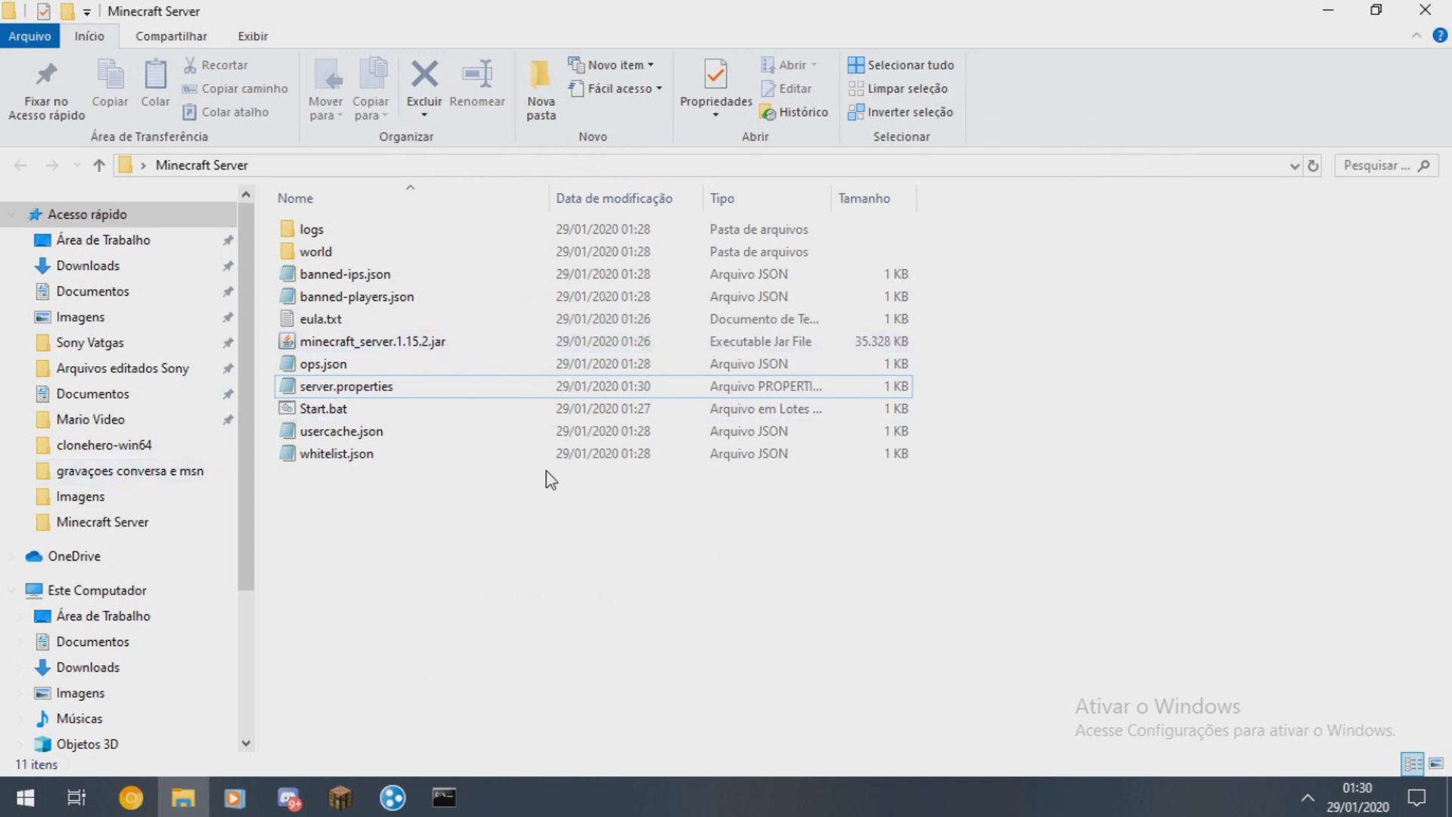
pyautogui.click(130, 797)
# - Bring up the Hamachi window, centre it and collapse the first network's member list
pyautogui.click(375, 15)
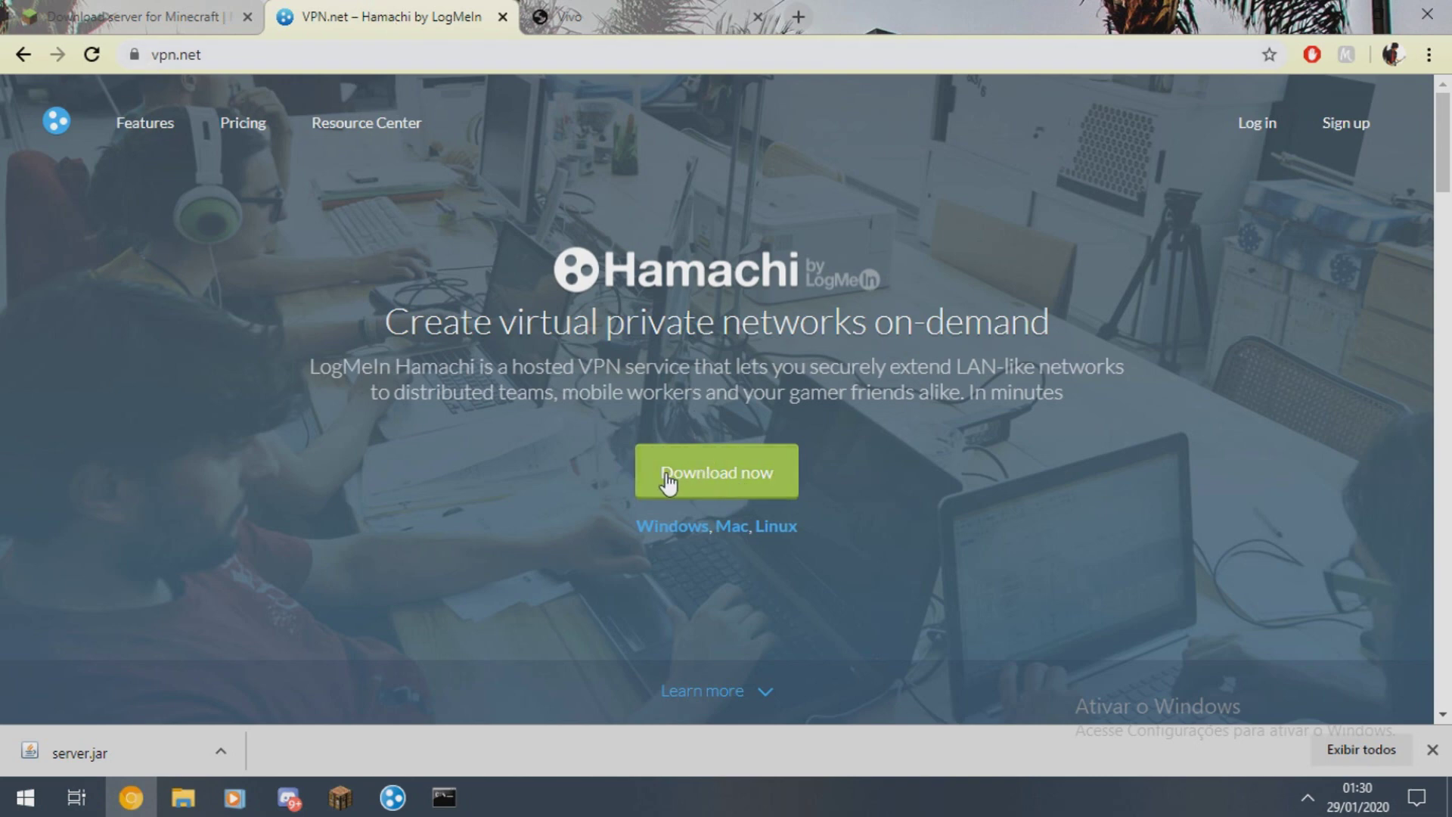
pyautogui.moveTo(461, 324); pyautogui.dragTo(713, 323)
pyautogui.click(994, 304)
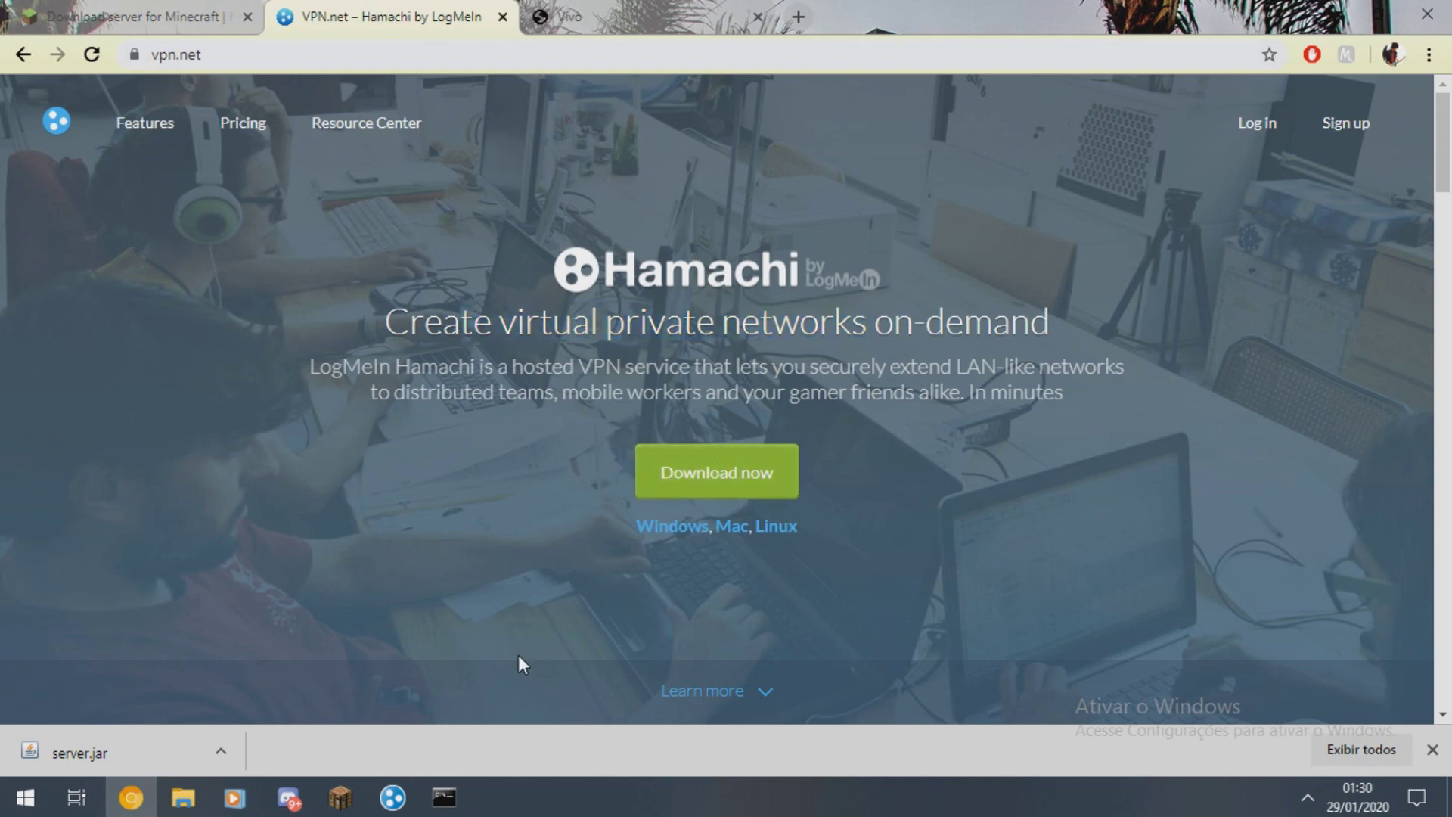
pyautogui.click(393, 797)
pyautogui.moveTo(1249, 146); pyautogui.dragTo(793, 169)
pyautogui.click(924, 296)
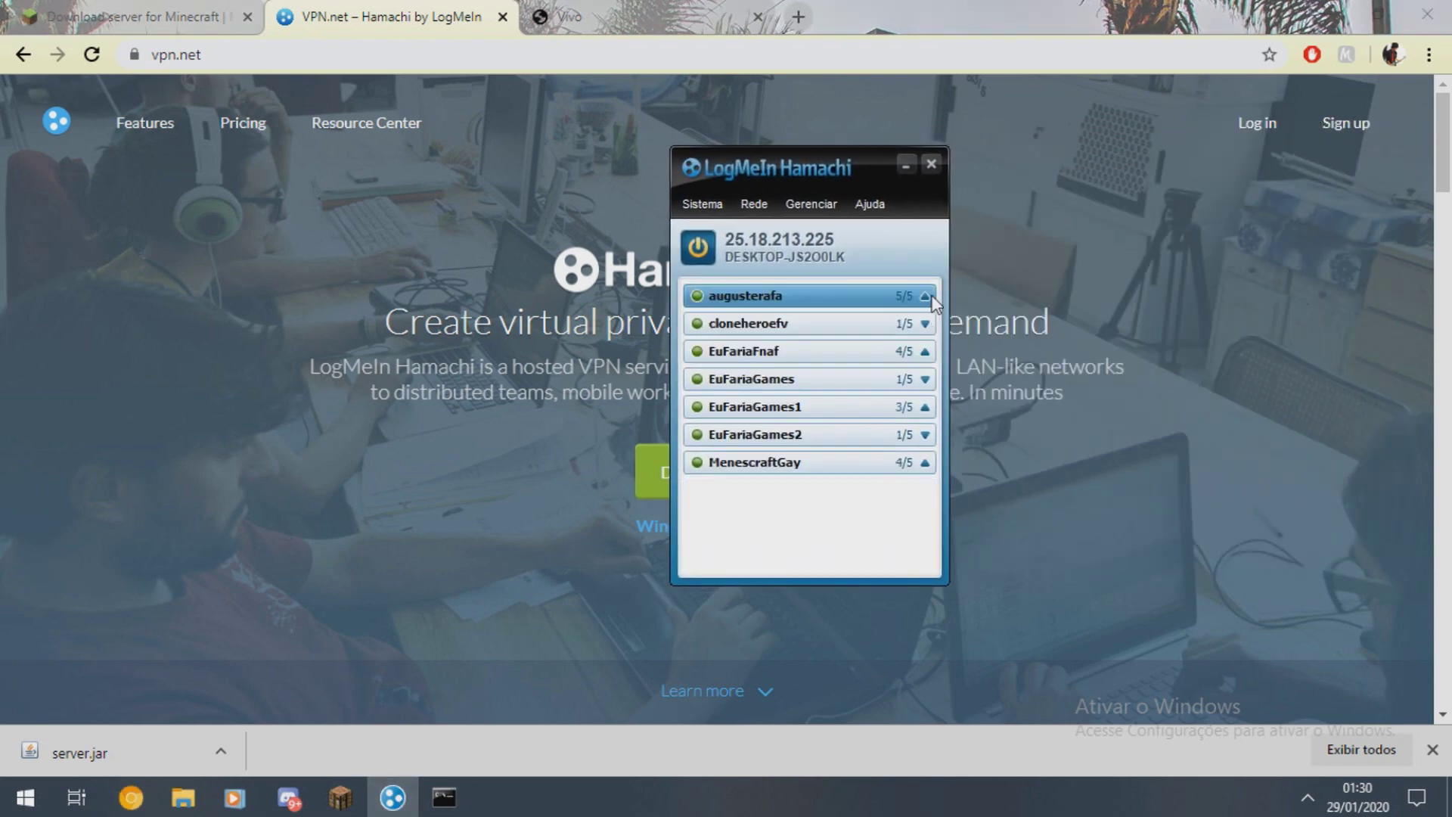
# - Create the Hamachi network EuFariaGames3 with a confirmed password, then minimize Hamachi
pyautogui.click(755, 204)
pyautogui.click(765, 228)
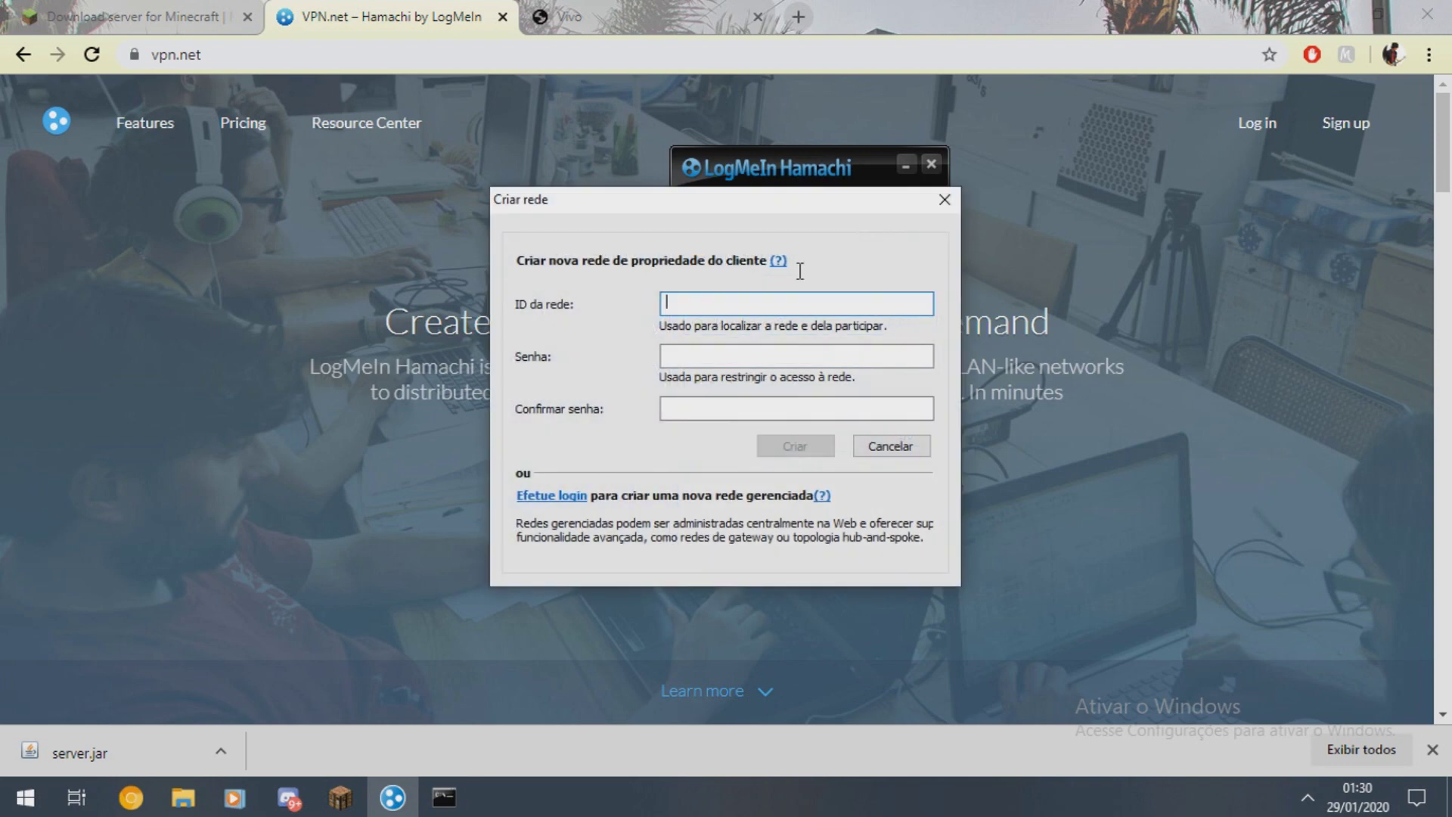
pyautogui.moveTo(738, 198); pyautogui.dragTo(1111, 191)
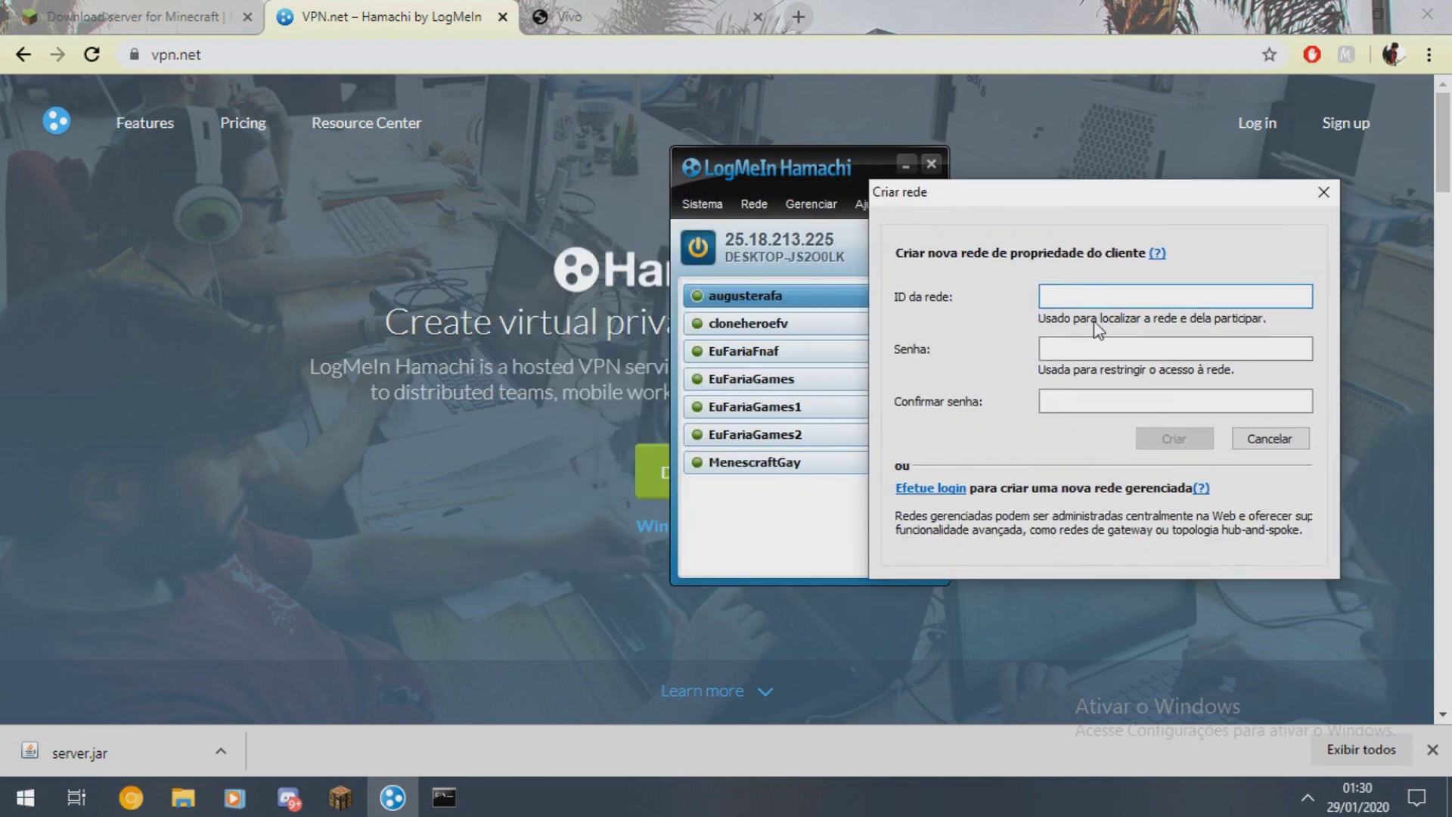
pyautogui.write('EuFariaGames3')
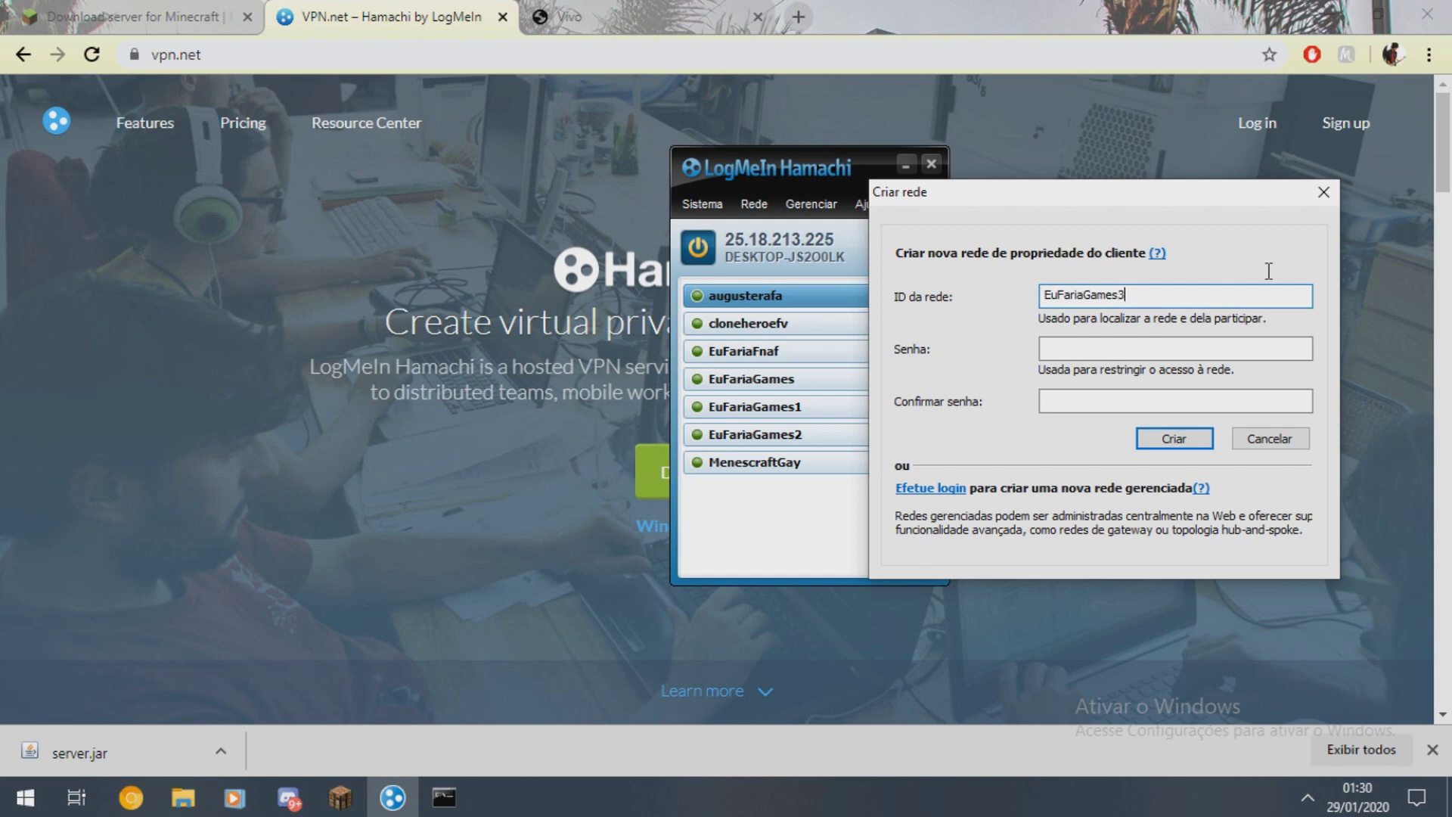
pyautogui.click(1172, 438)
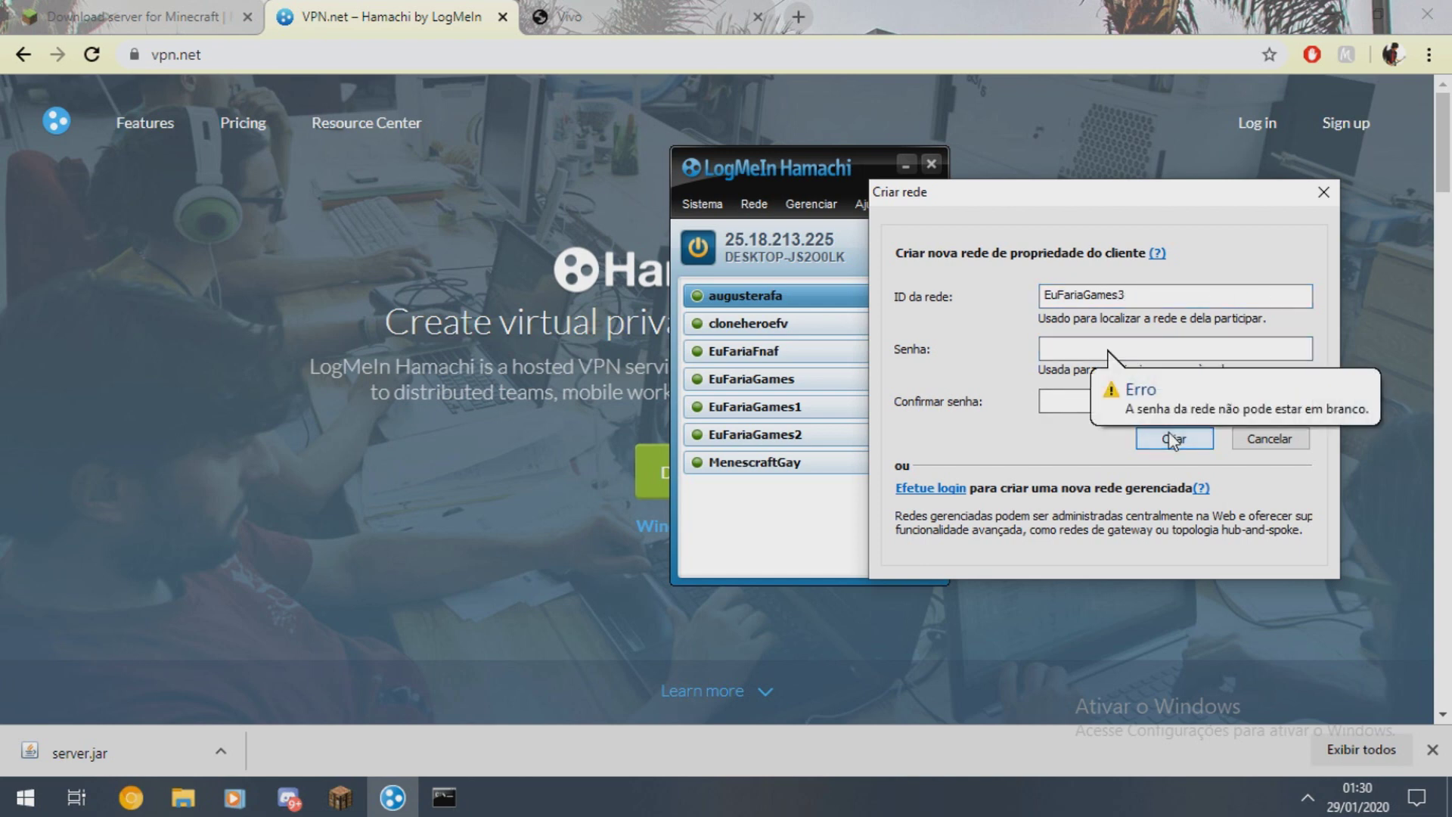
pyautogui.write('123')
pyautogui.press('Tab')
pyautogui.write('123')
pyautogui.click(1173, 438)
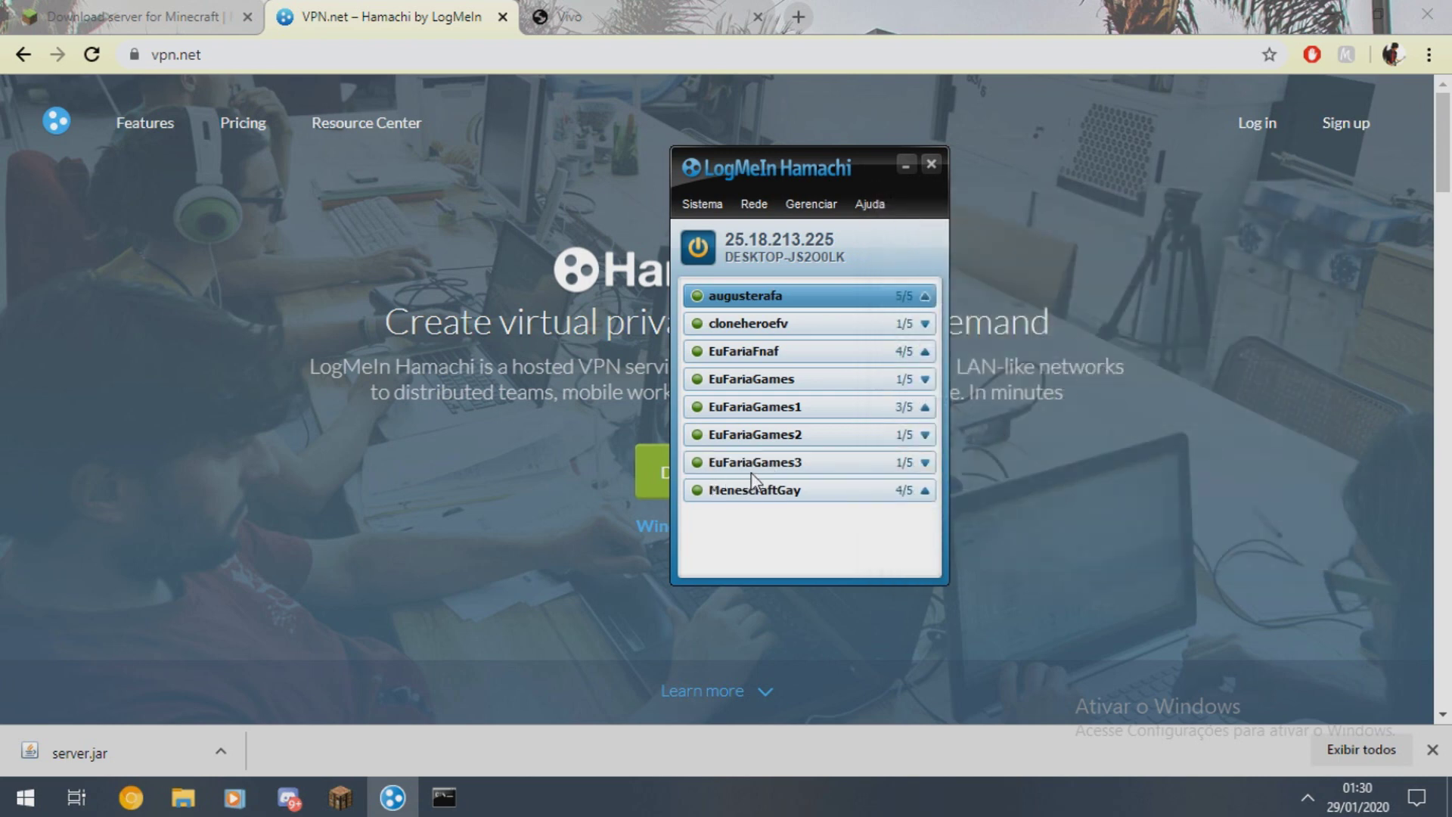
pyautogui.click(921, 463)
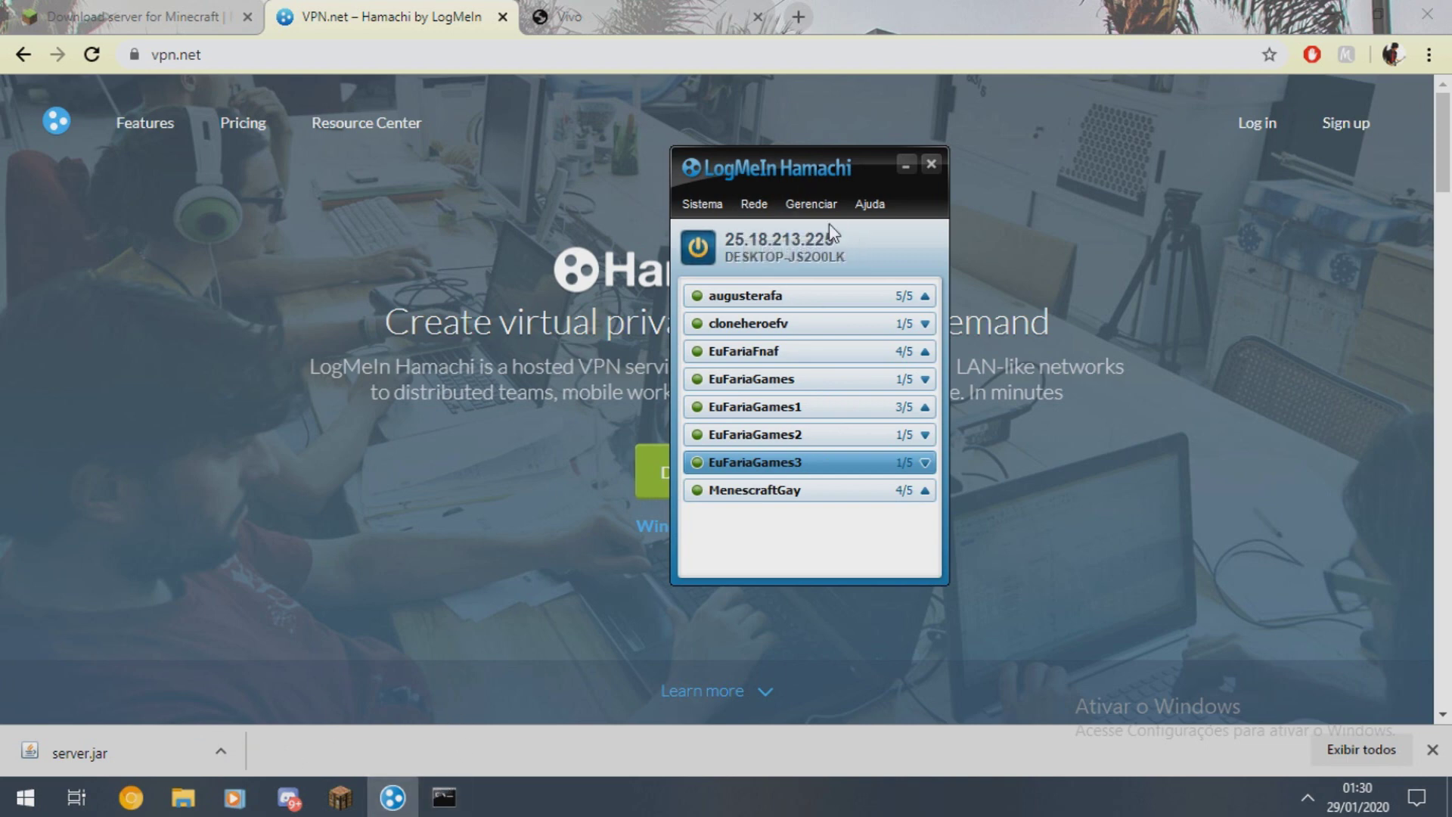
pyautogui.click(906, 164)
pyautogui.click(183, 797)
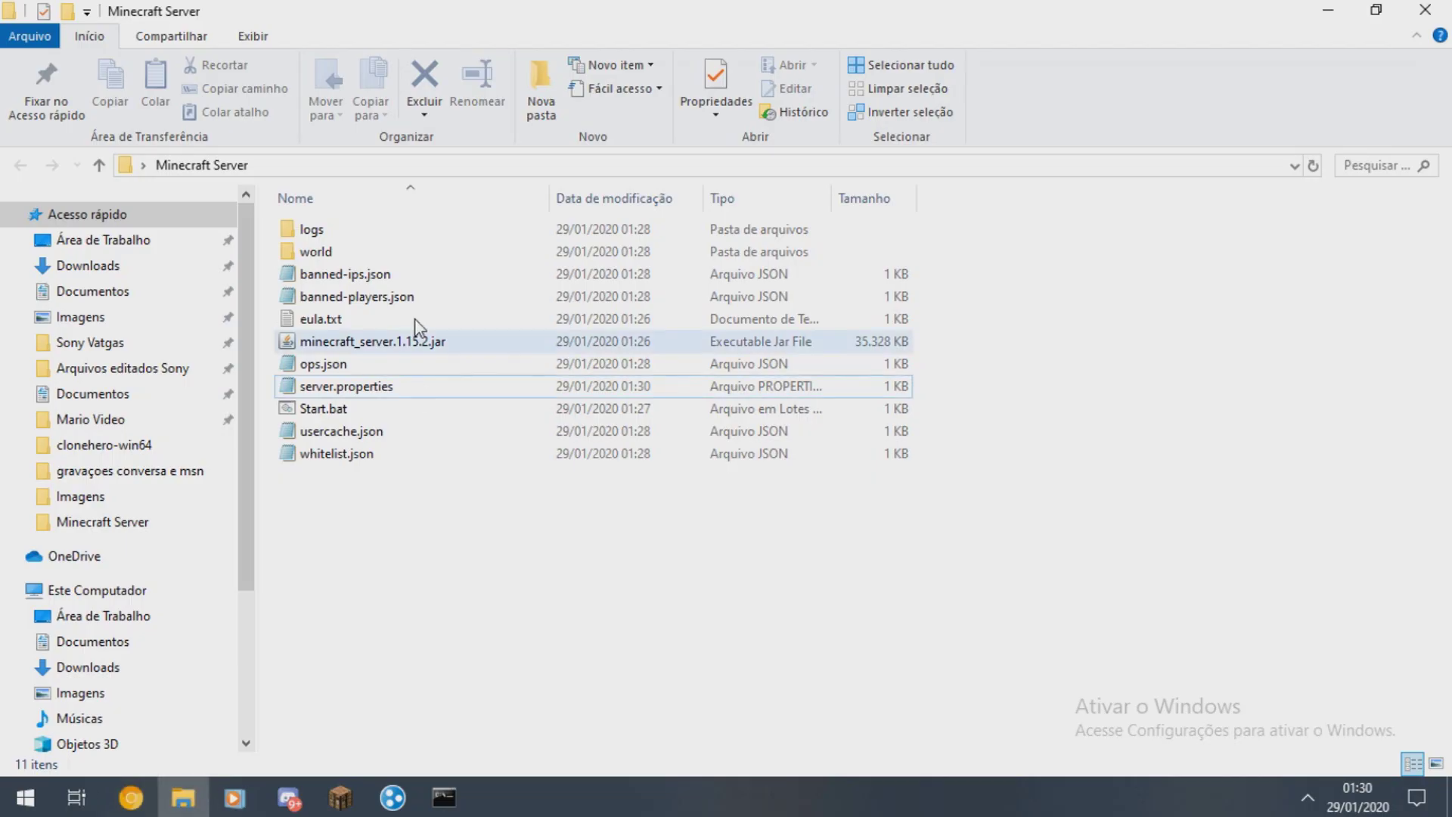
# - Launch minecraft_server.1.15.2.jar, wait for the Done (12.320s) message, then open Multiplayer in the game
pyautogui.doubleClick(319, 346)
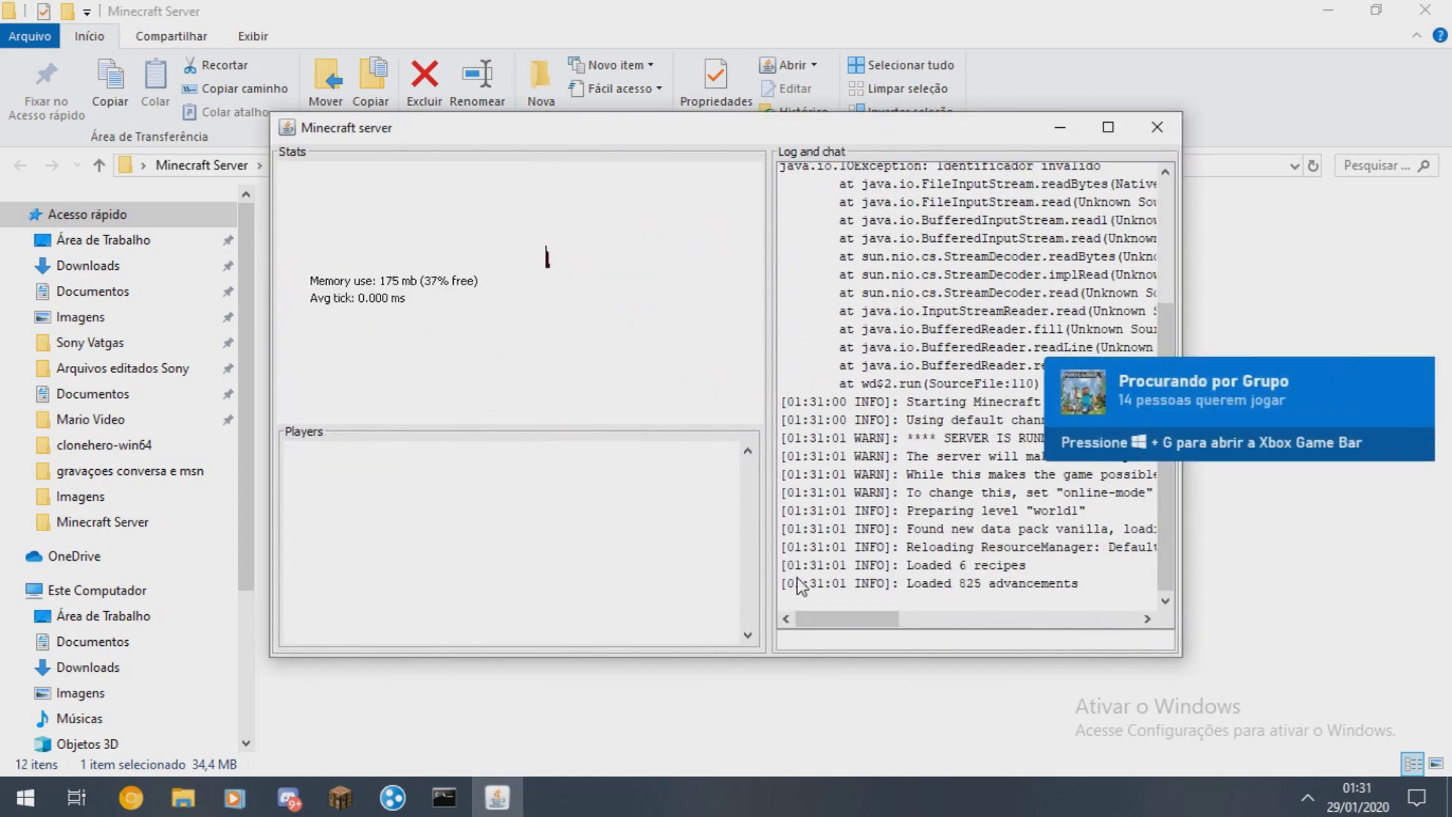
pyautogui.doubleClick(971, 583)
pyautogui.moveTo(881, 133); pyautogui.dragTo(784, 105)
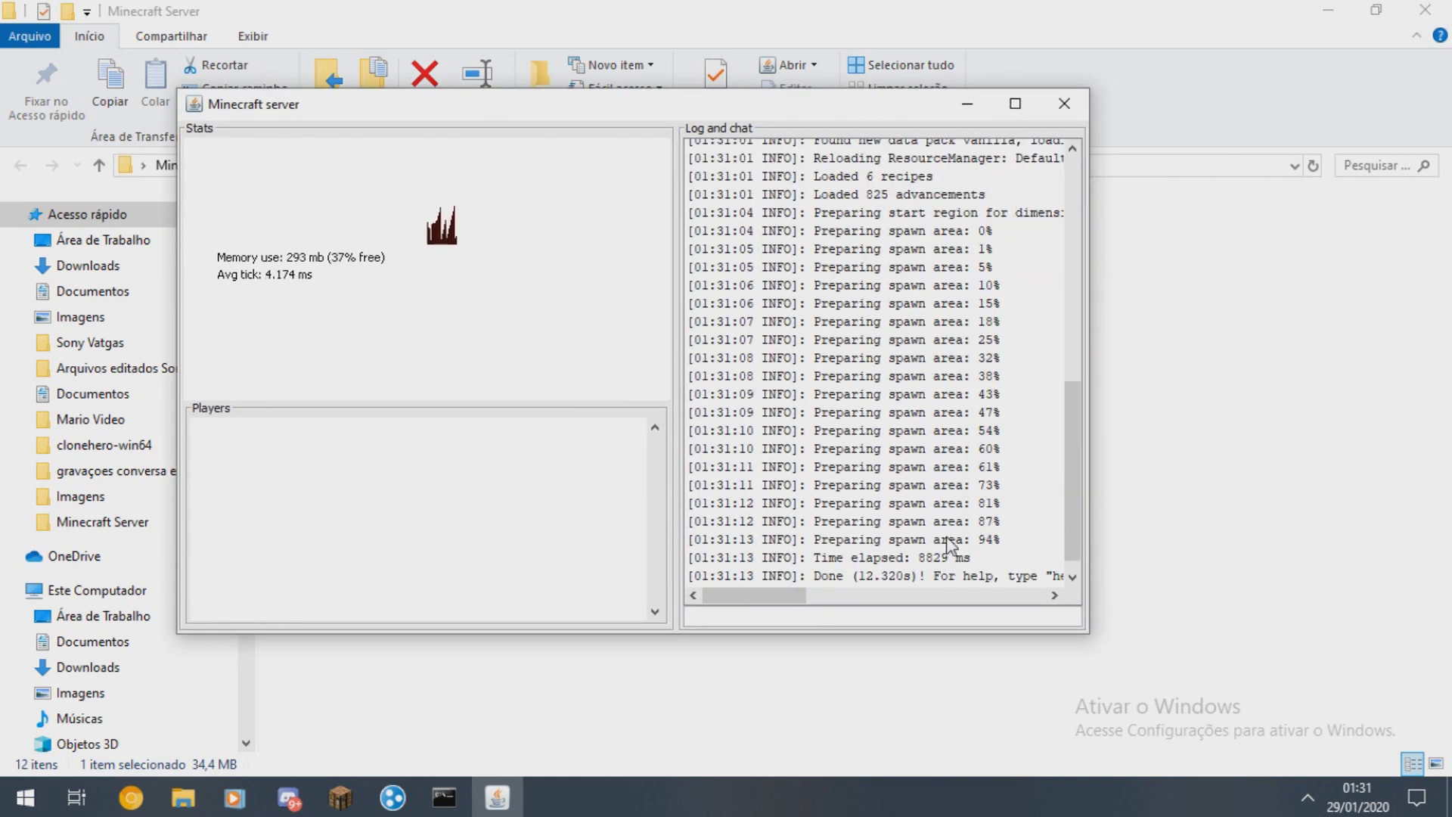
pyautogui.moveTo(825, 578); pyautogui.dragTo(941, 579)
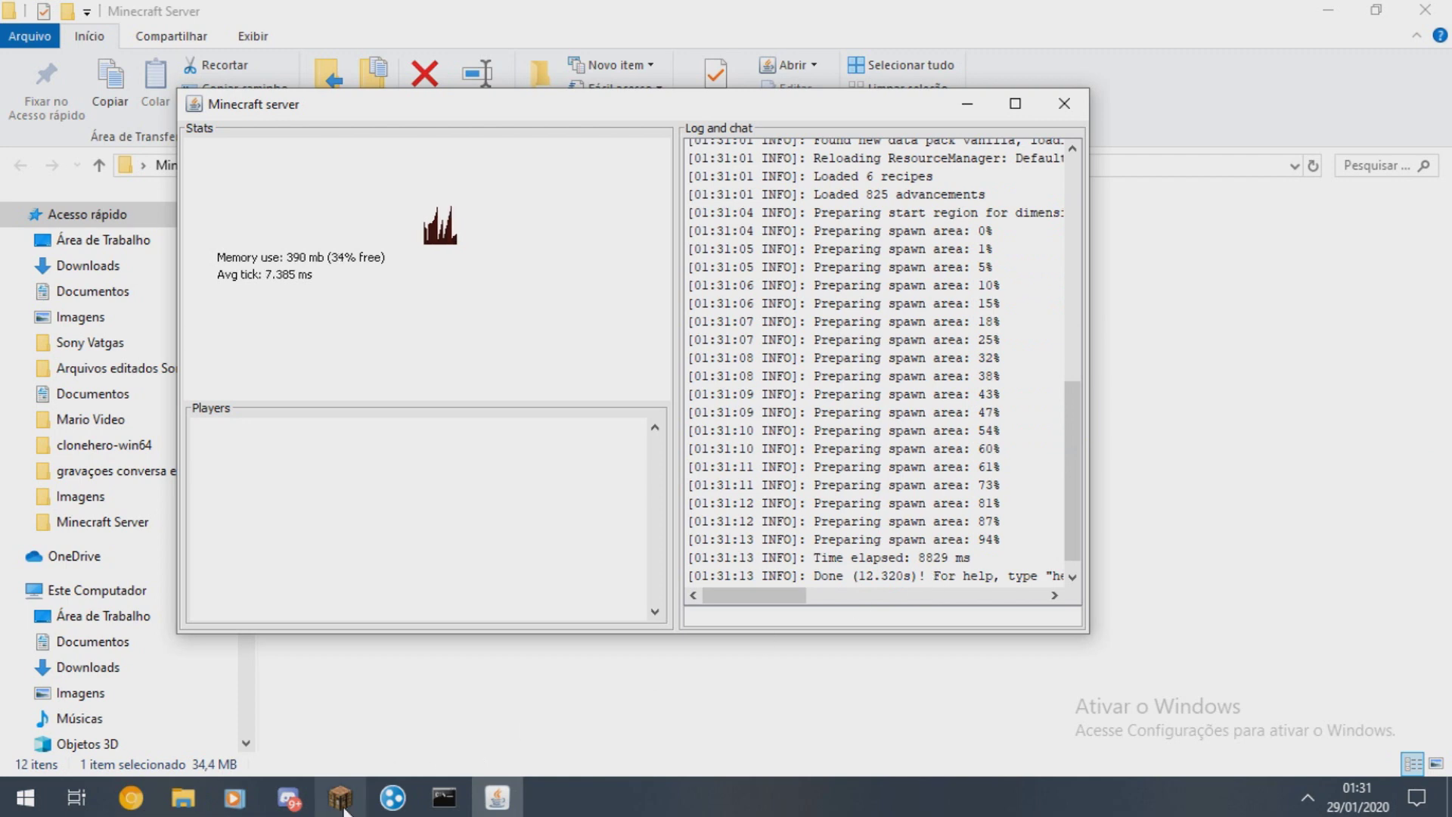
pyautogui.click(348, 795)
pyautogui.click(725, 385)
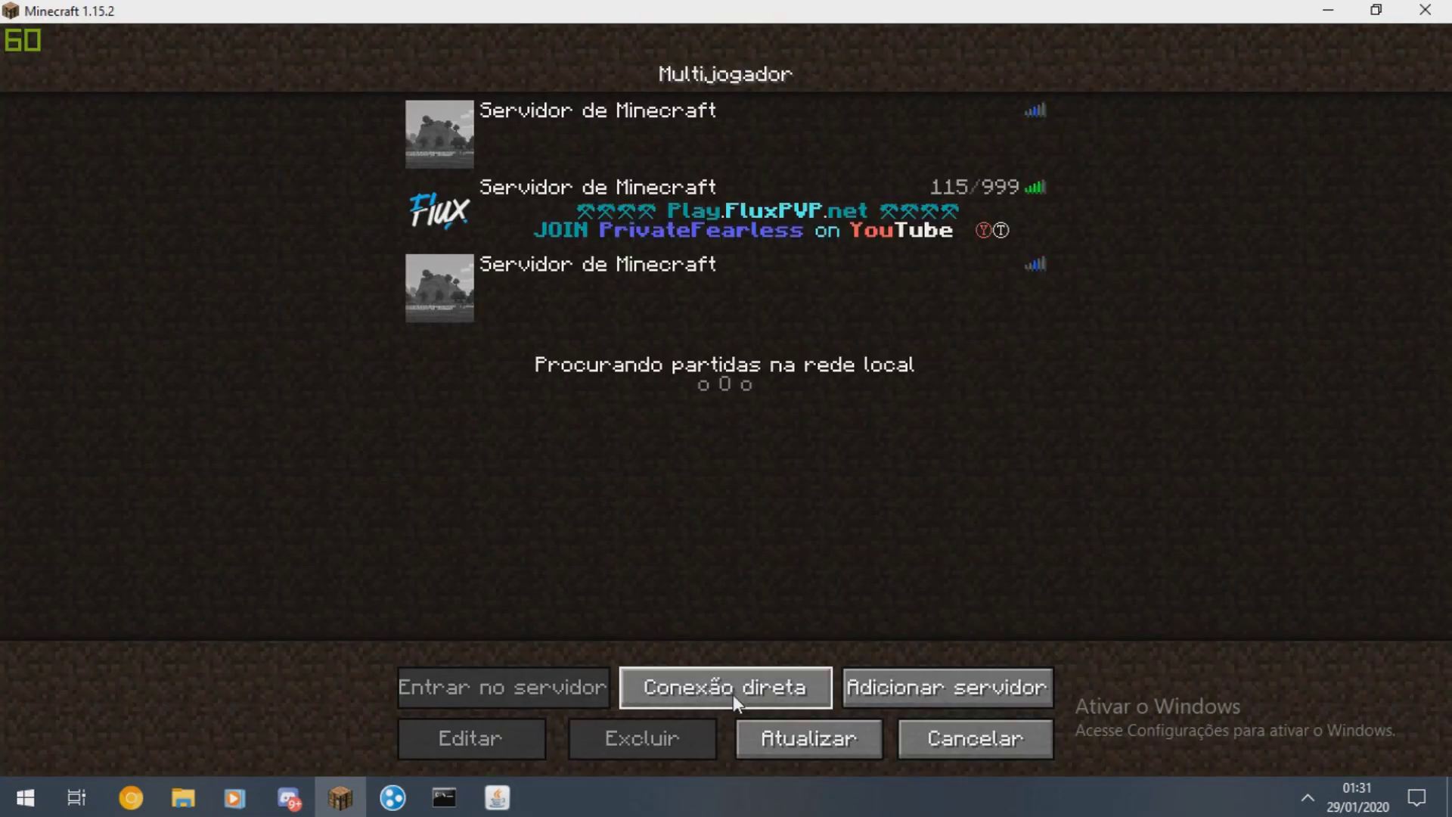
# - Join the server by direct connection at Hamachi address 25.18.213.225
pyautogui.click(730, 689)
pyautogui.hotkey('ctrl', 'a')
pyautogui.write('25.18.213.225')
pyautogui.click(715, 457)
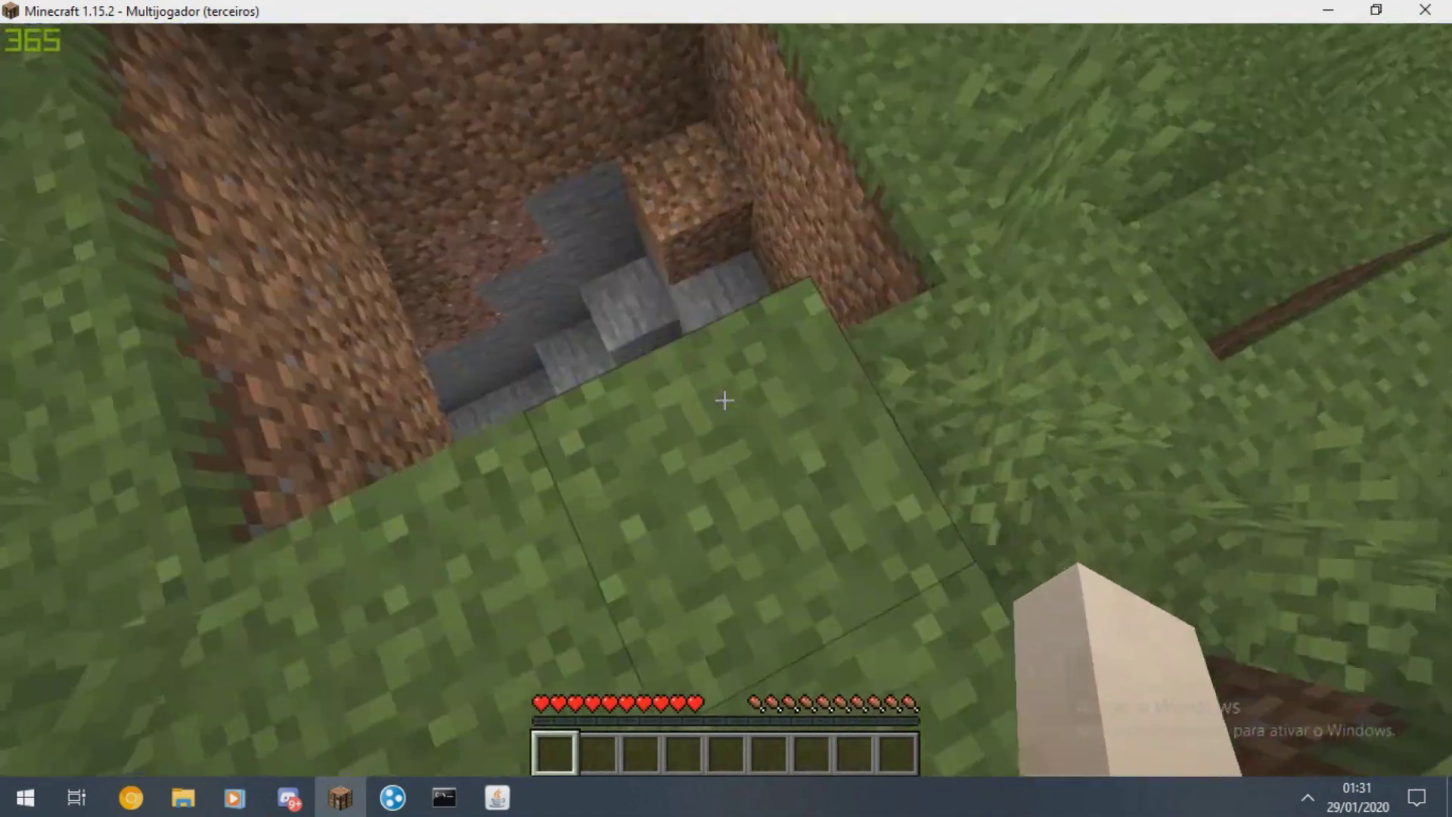
# - Make the player a server operator with the op command in the server console
pyautogui.press('t')
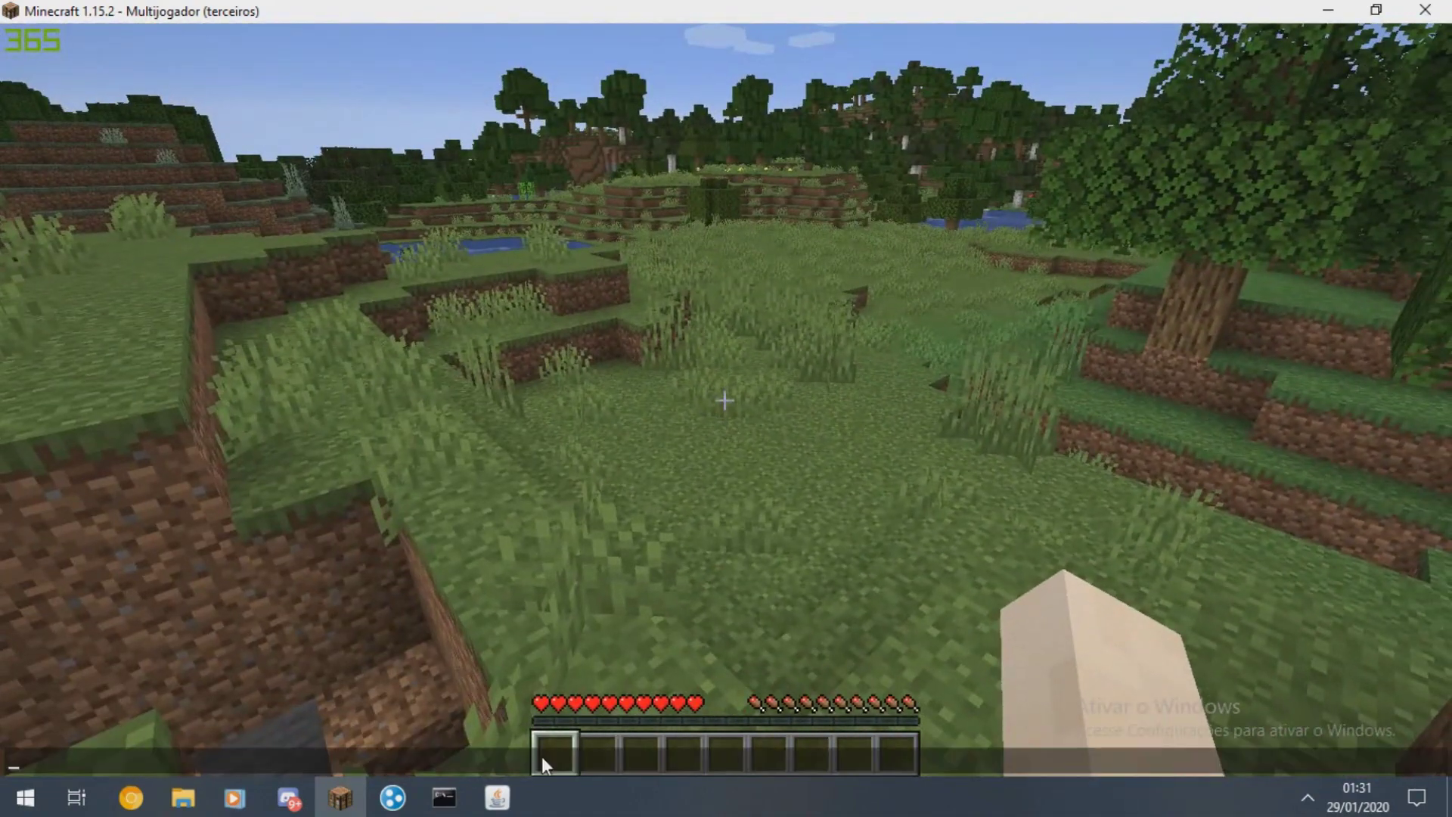
pyautogui.click(496, 797)
pyautogui.click(722, 612)
pyautogui.write('op superti')
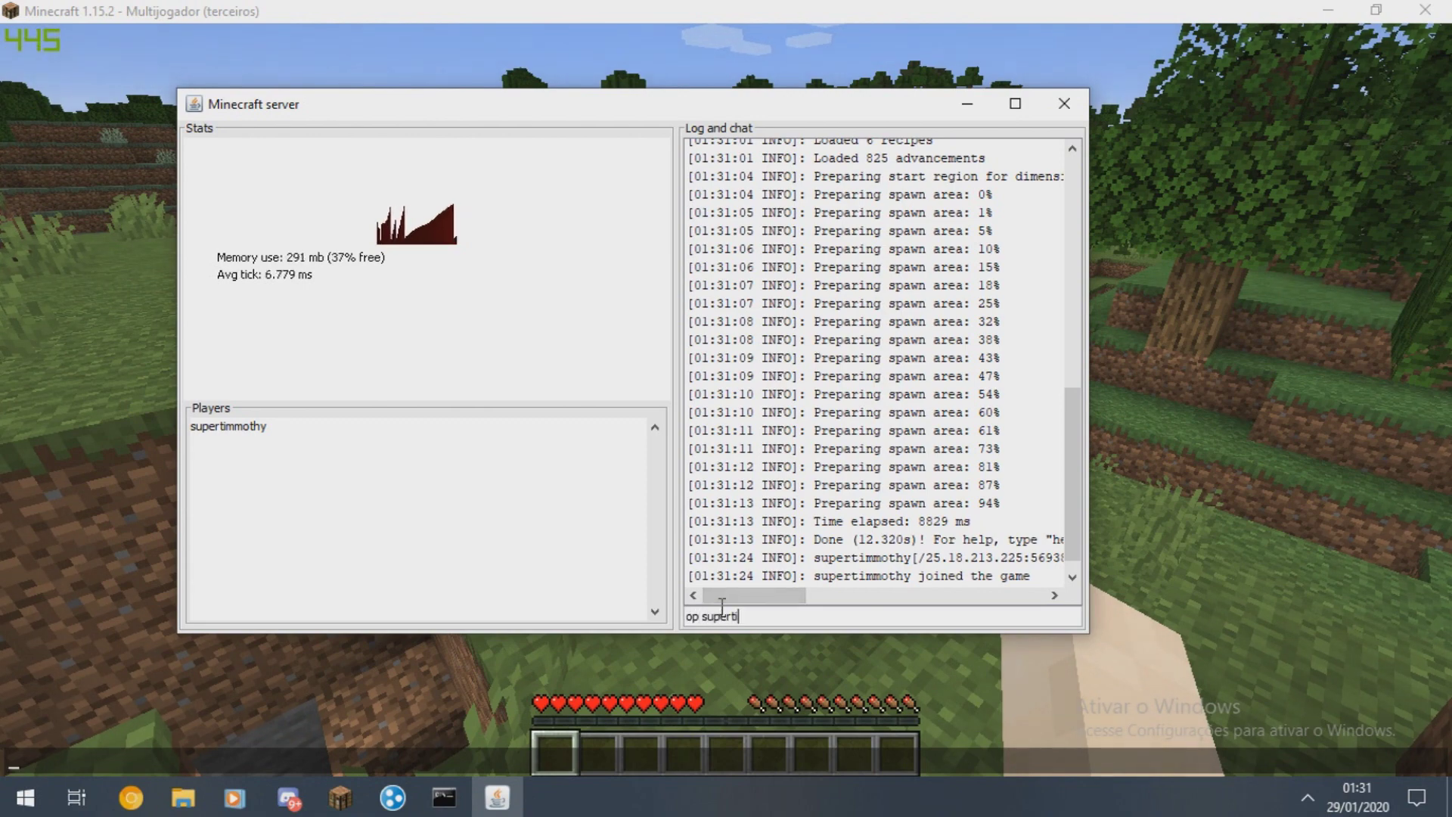
pyautogui.write('mmothy')
pyautogui.press('Return')
# - Send the chat greeting 'oi' in game with /say oi
pyautogui.click(1132, 478)
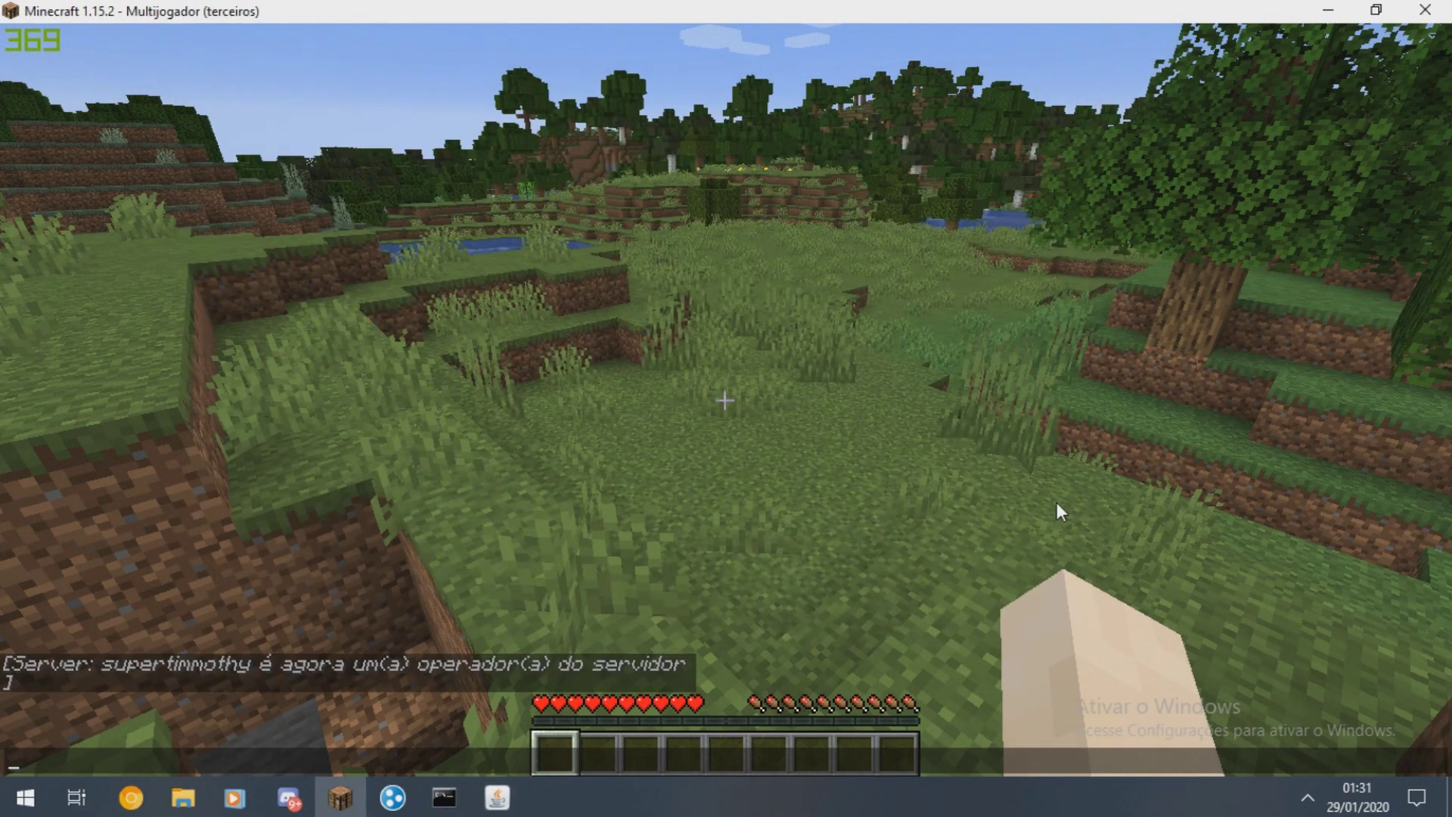
pyautogui.write('/say')
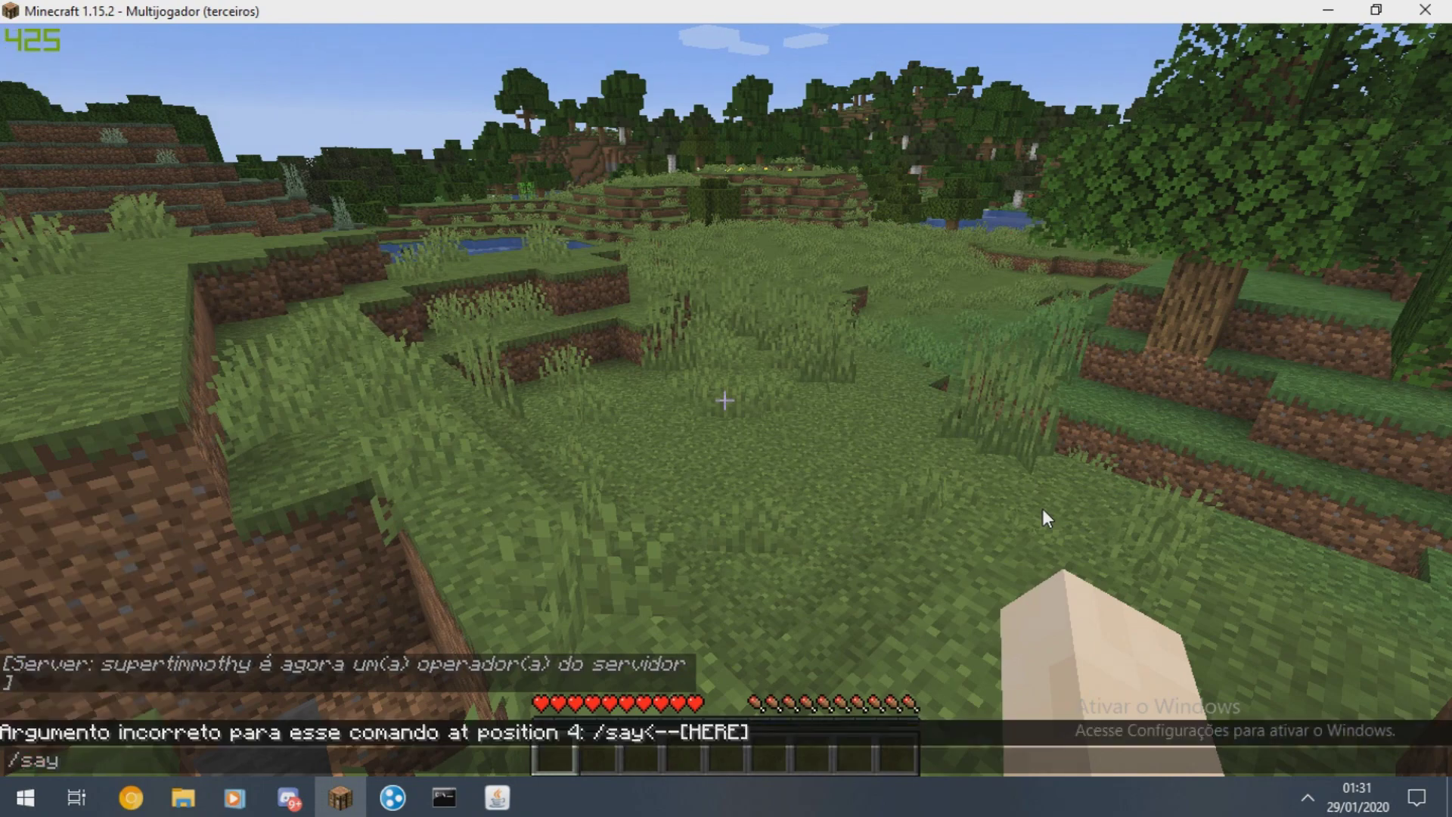
pyautogui.write(' oi')
pyautogui.press('Return')
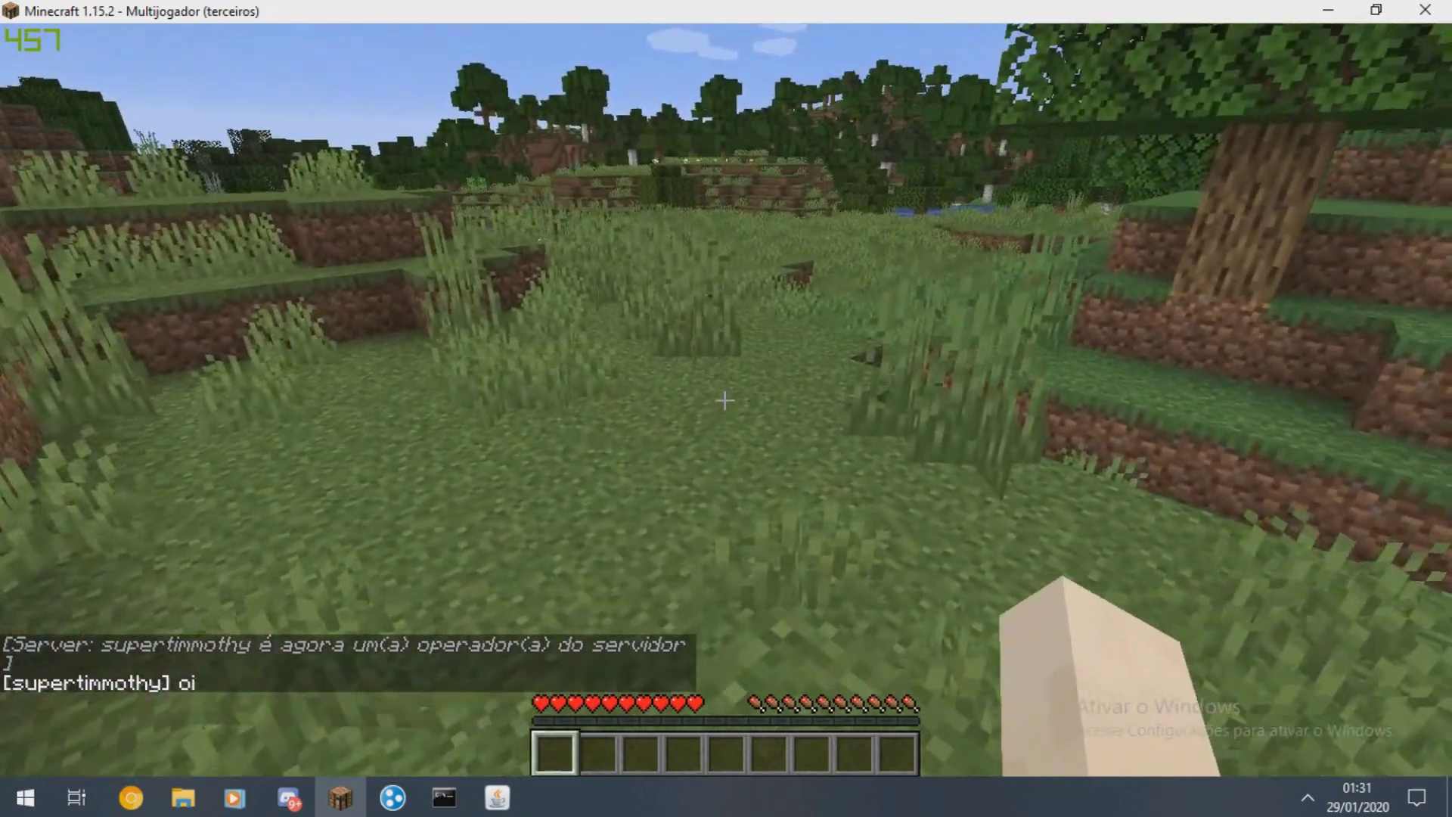
# - Disconnect from the server, cancel a new direct connection, and minimize the game
pyautogui.press('Escape')
pyautogui.click(723, 446)
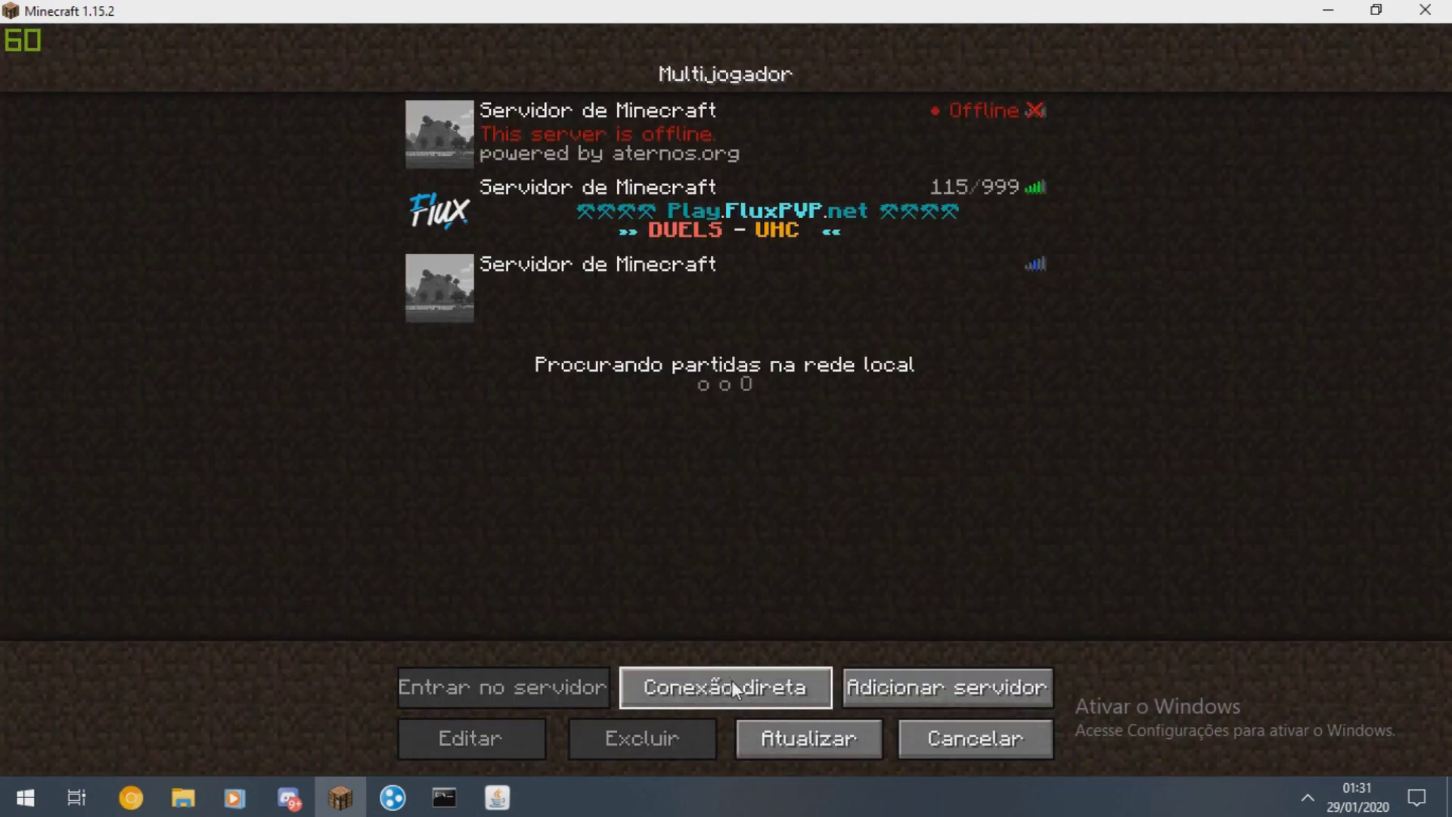
pyautogui.click(729, 684)
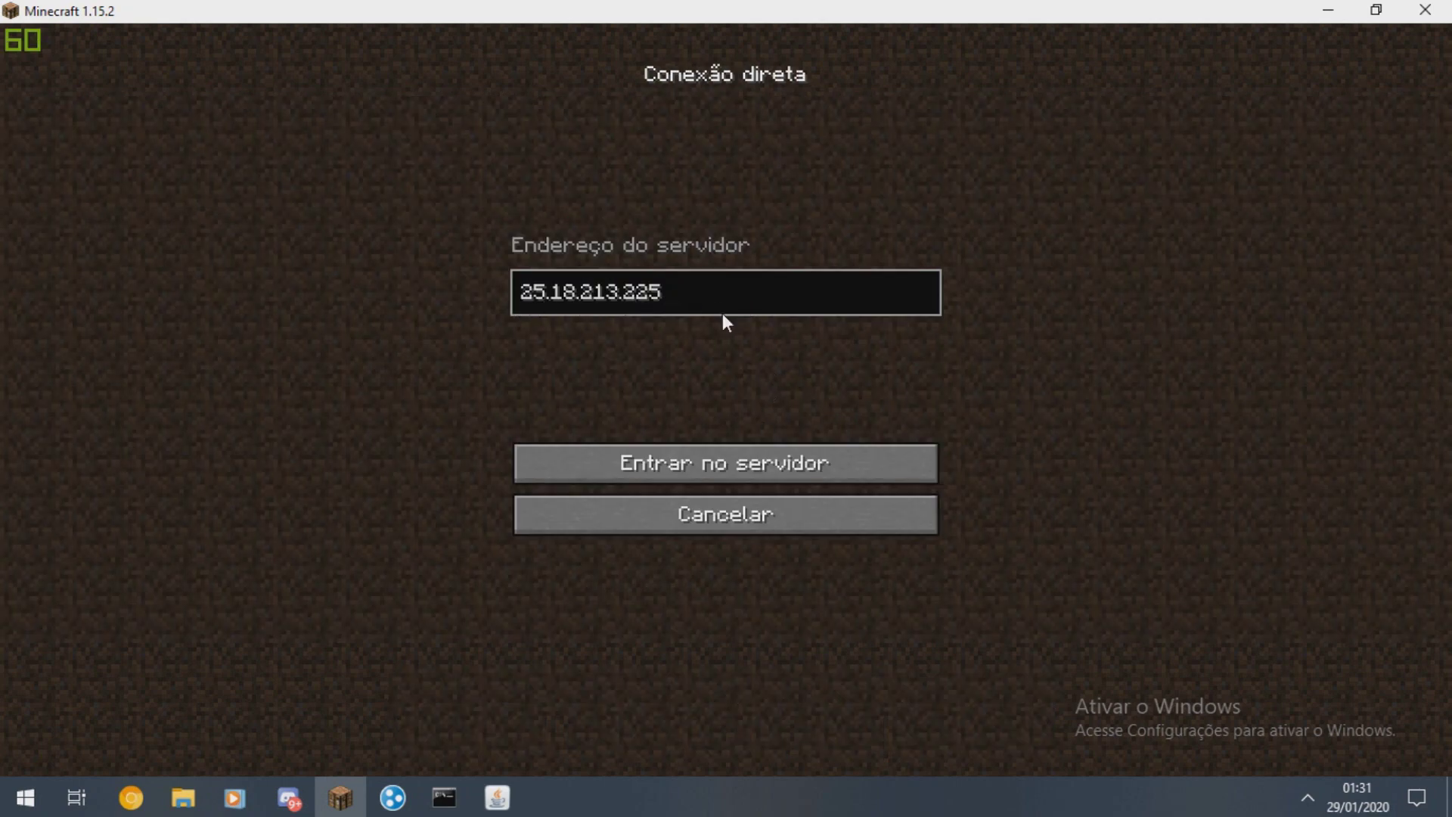
pyautogui.write(':25565')
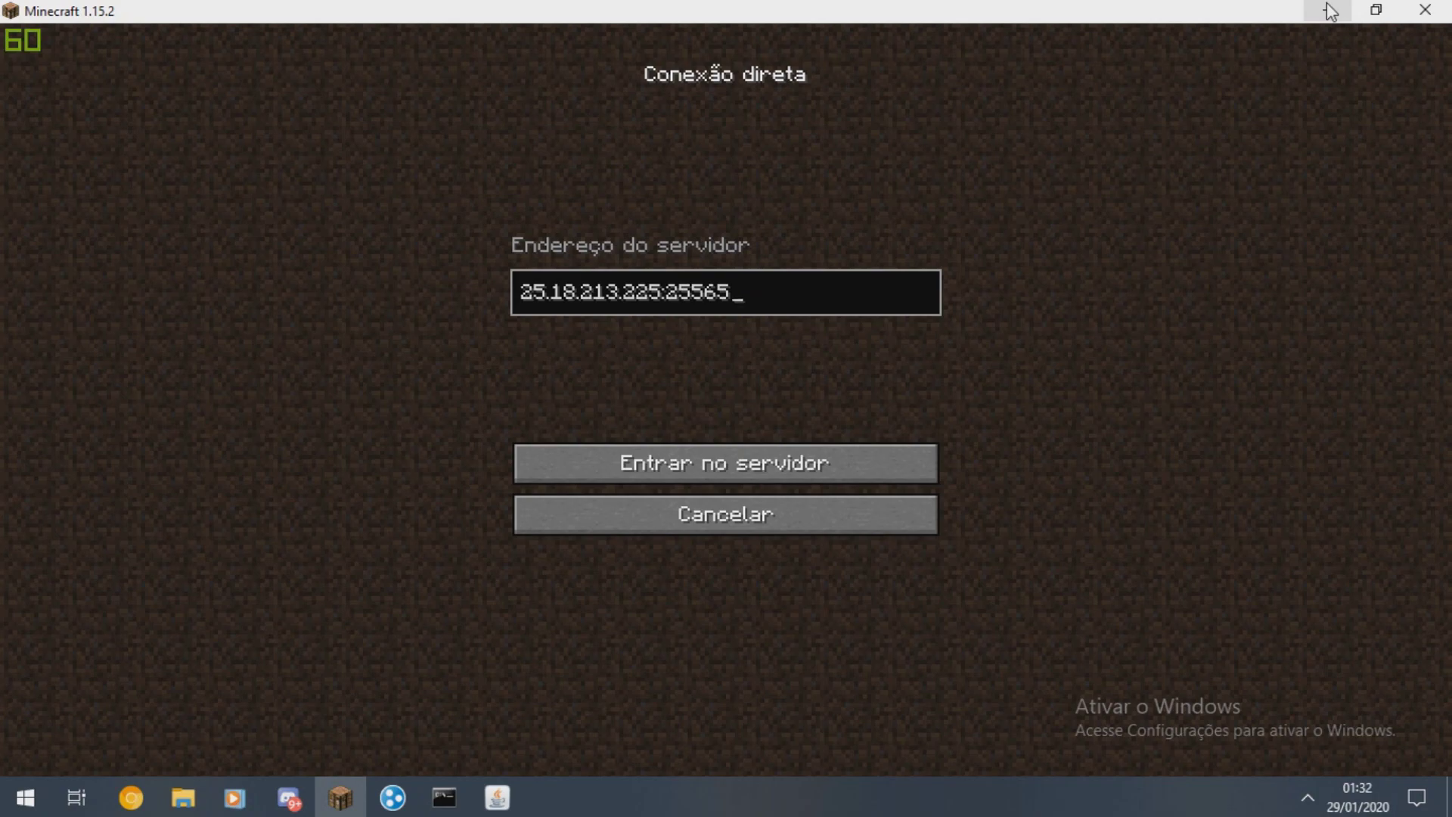
pyautogui.click(717, 513)
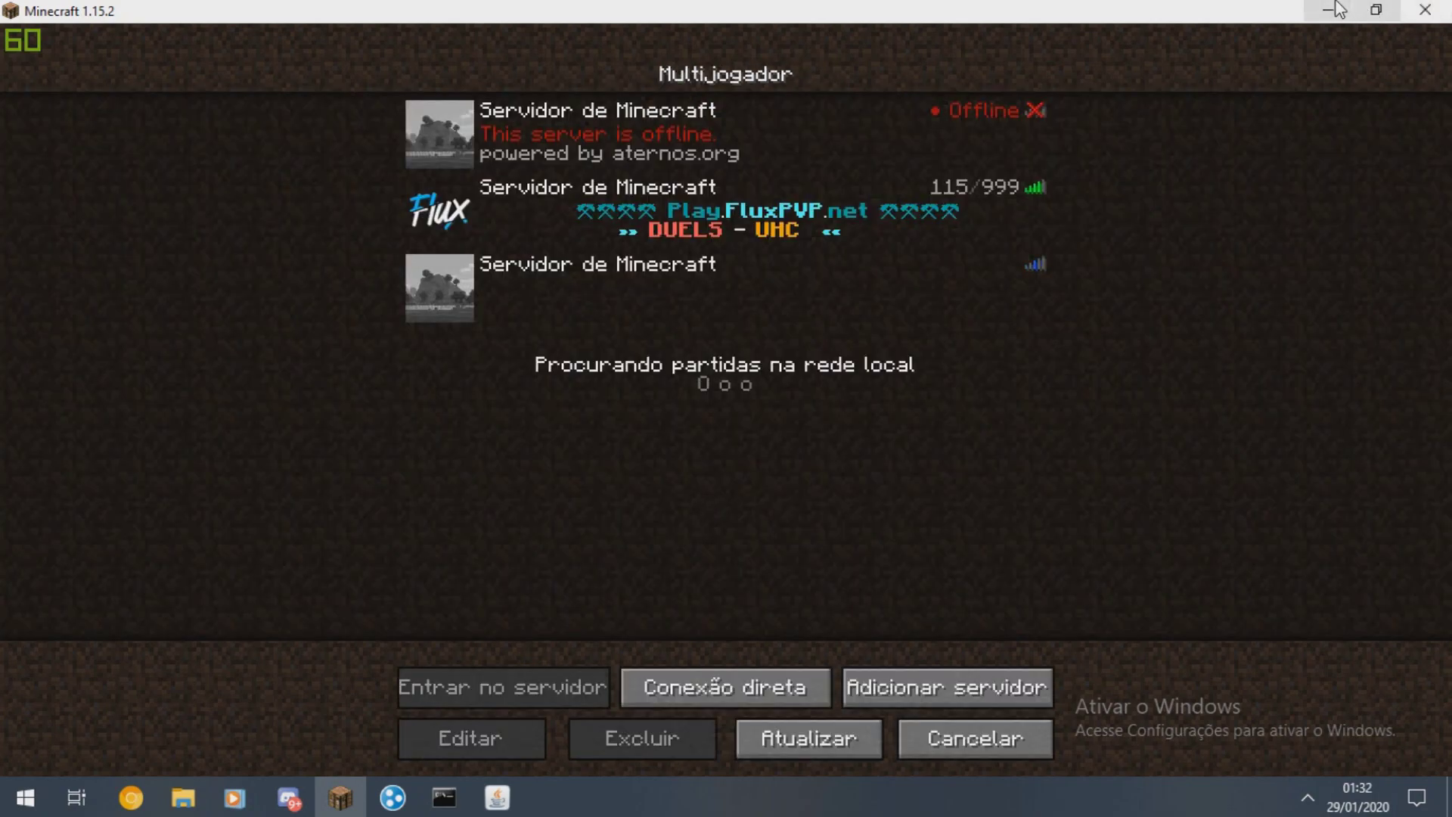
pyautogui.click(1328, 10)
pyautogui.press('super')
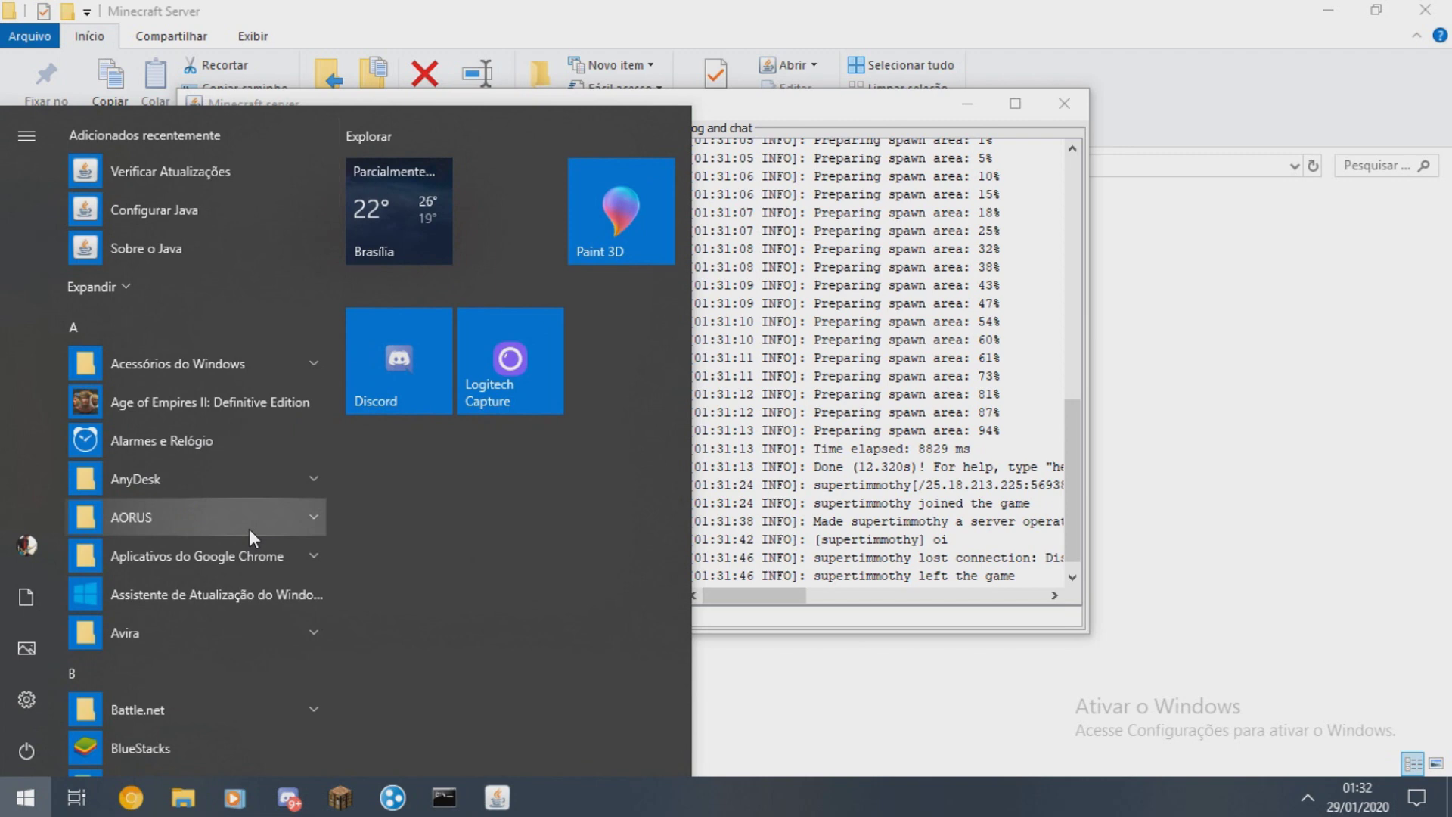
# - Launch Windows Defender Firewall with Advanced Security maximized, showing the inbound rules
pyautogui.write('firewall')
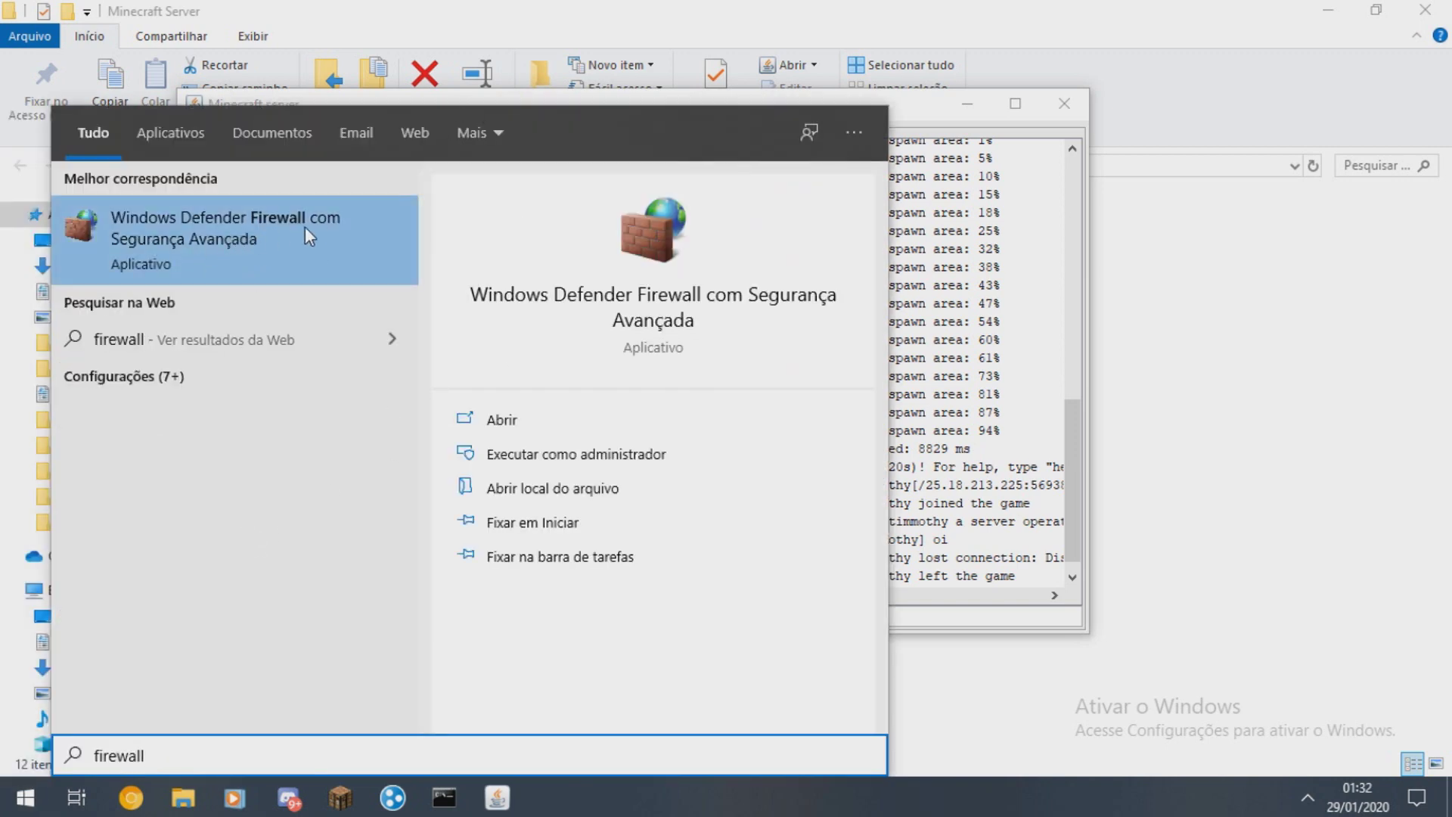
pyautogui.click(227, 244)
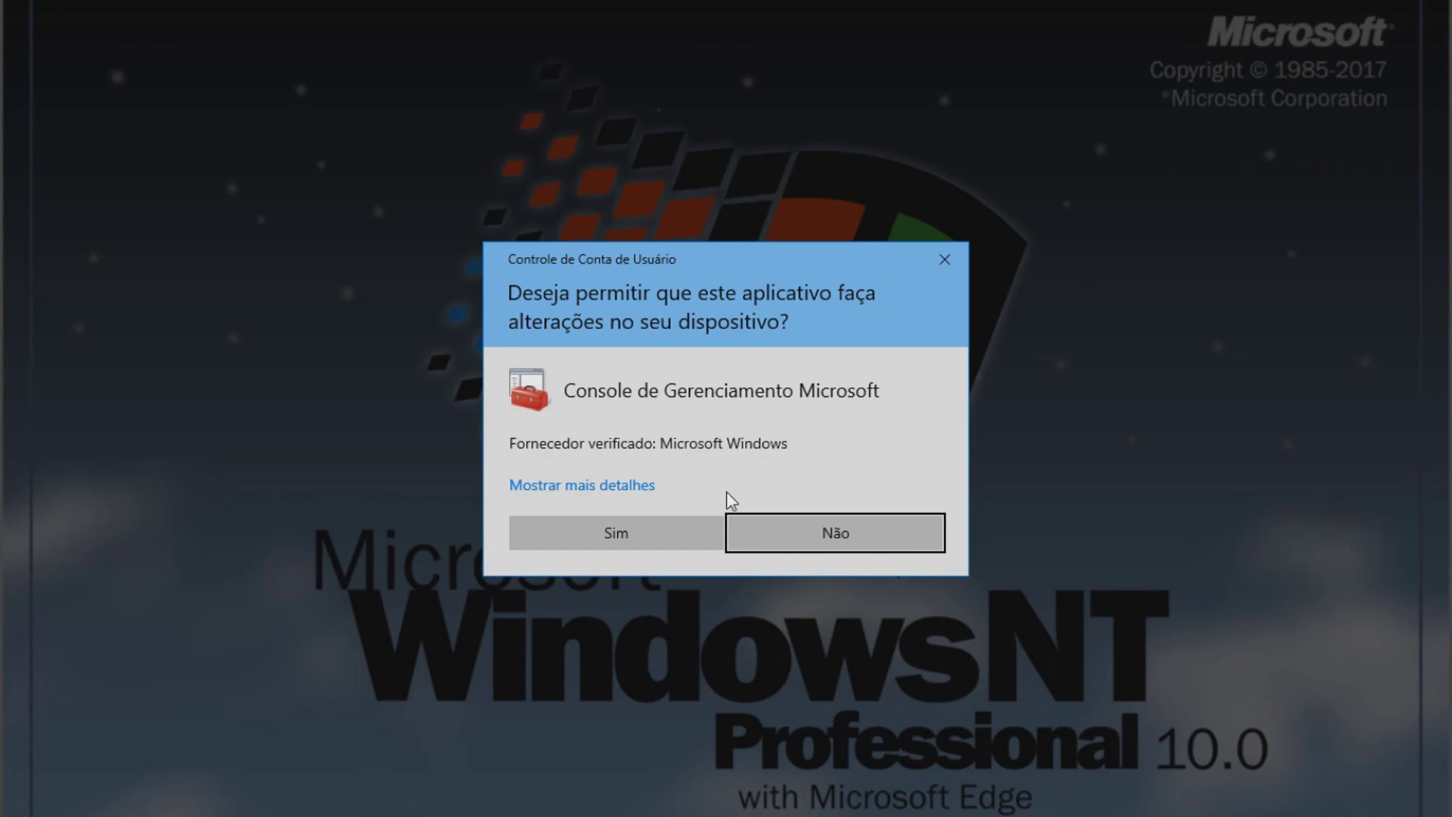
pyautogui.click(614, 533)
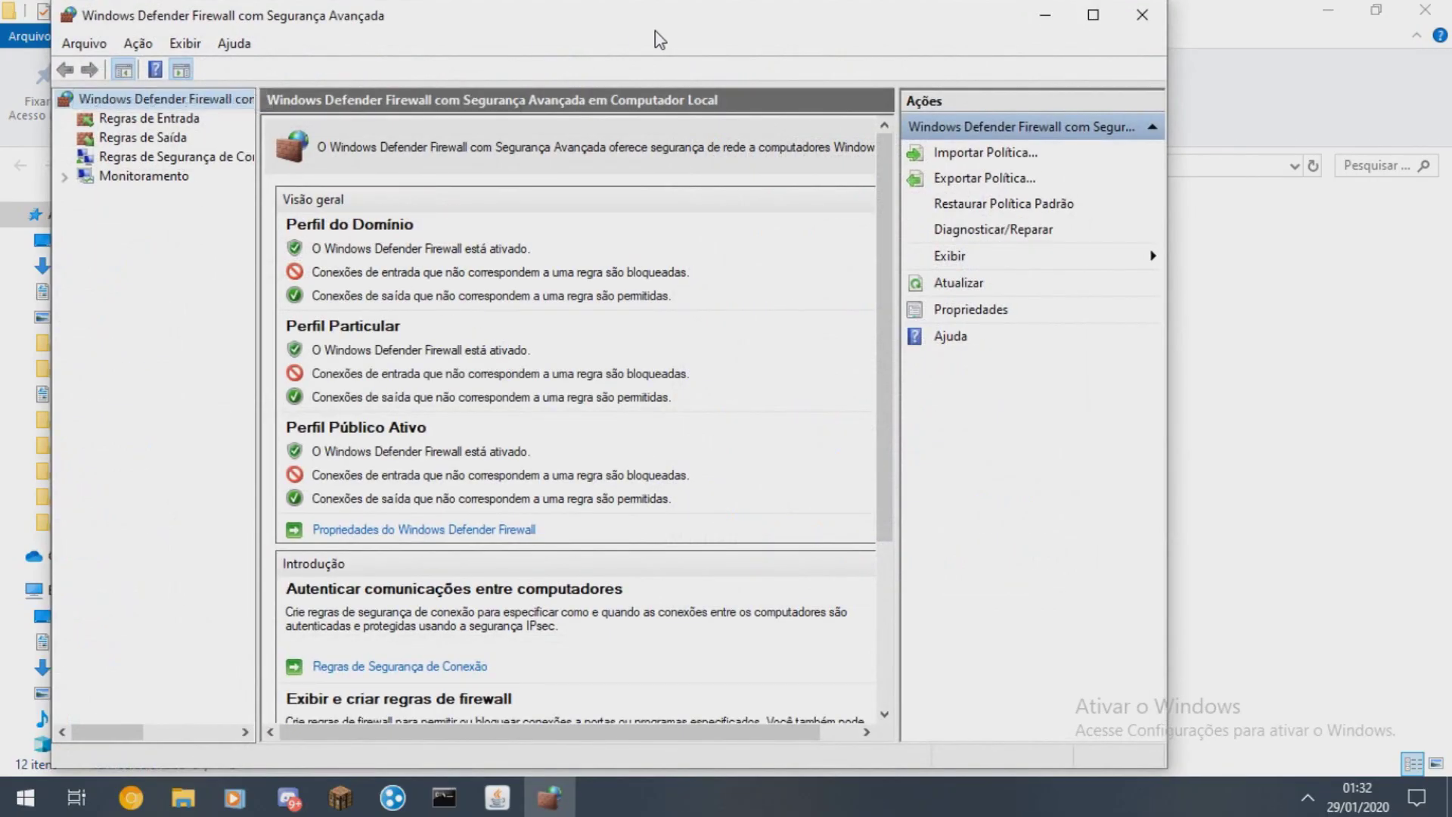
pyautogui.doubleClick(656, 34)
pyautogui.click(88, 108)
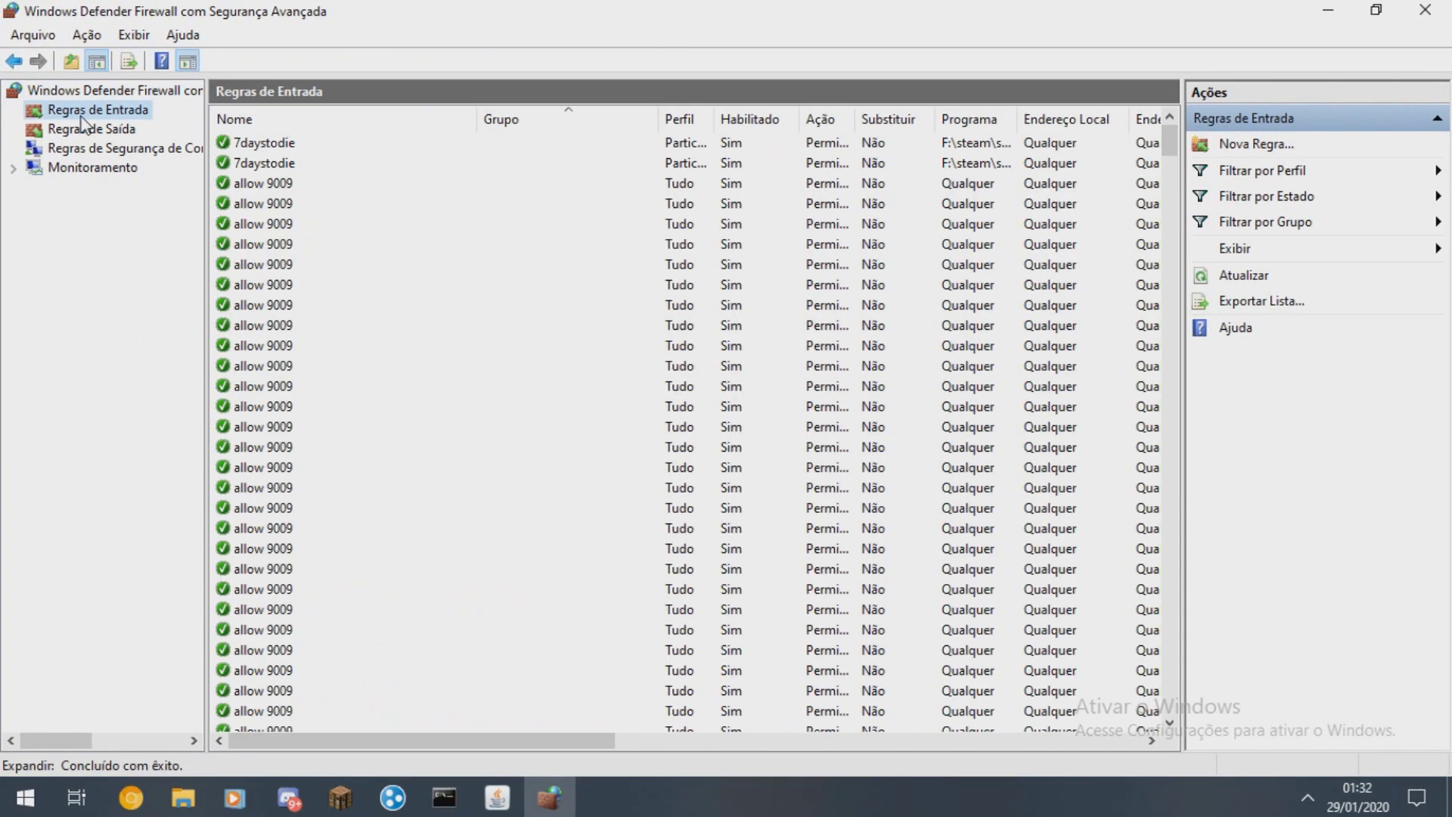
# - Create an inbound port rule for TCP 25565 named Minecraft, then show outbound rules
pyautogui.click(1252, 145)
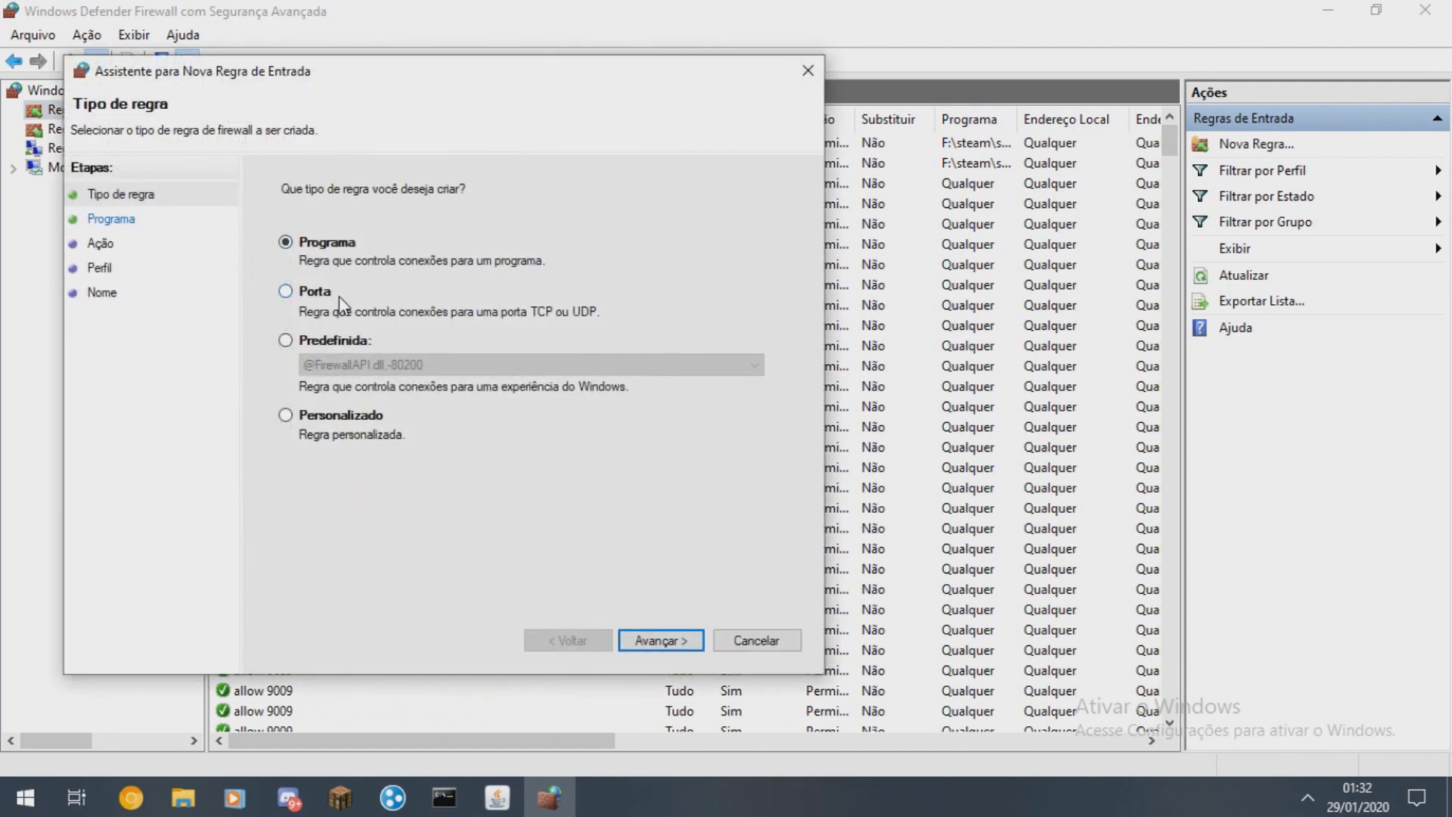
pyautogui.click(310, 293)
pyautogui.click(650, 639)
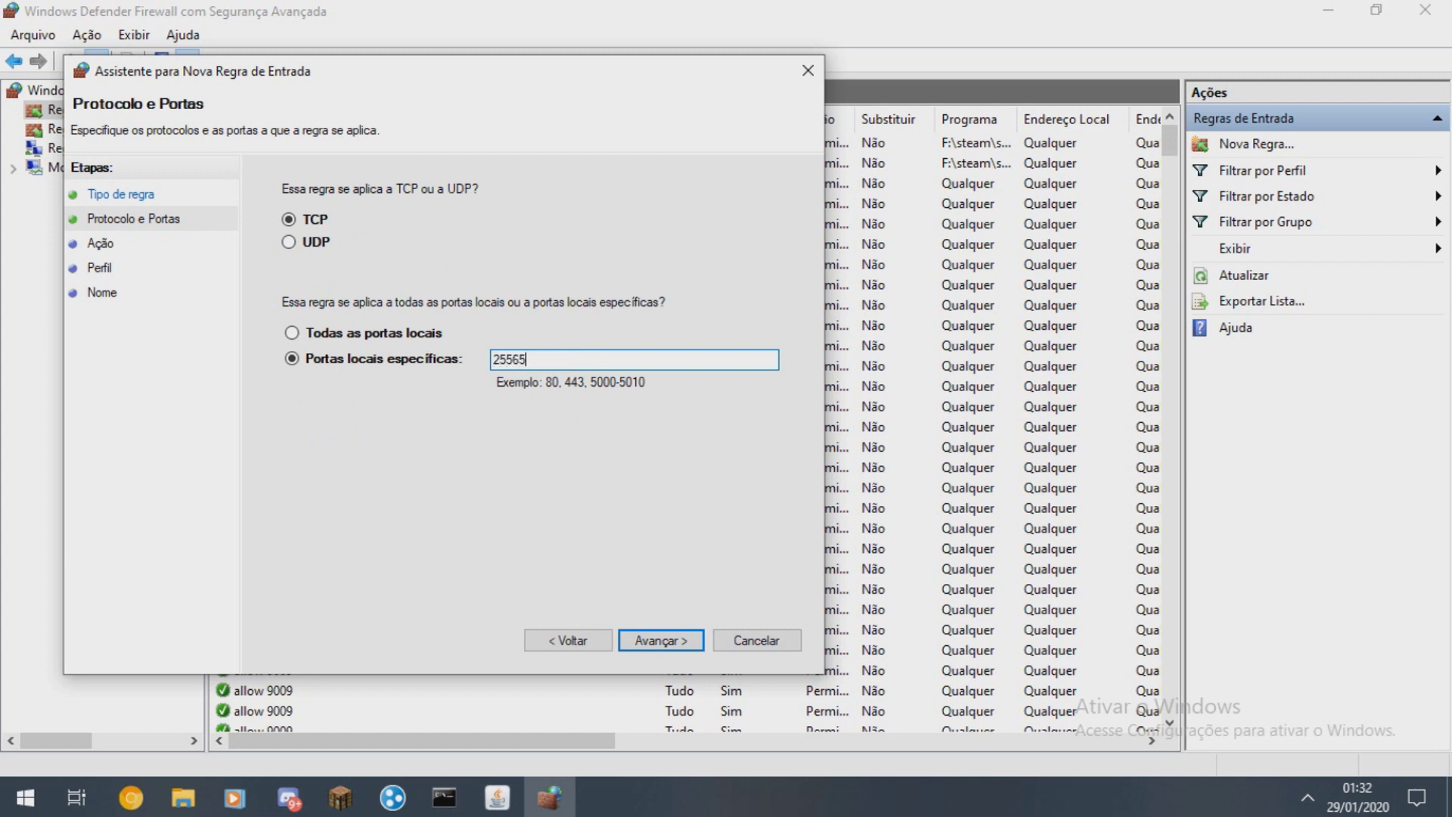
pyautogui.click(671, 639)
pyautogui.click(664, 641)
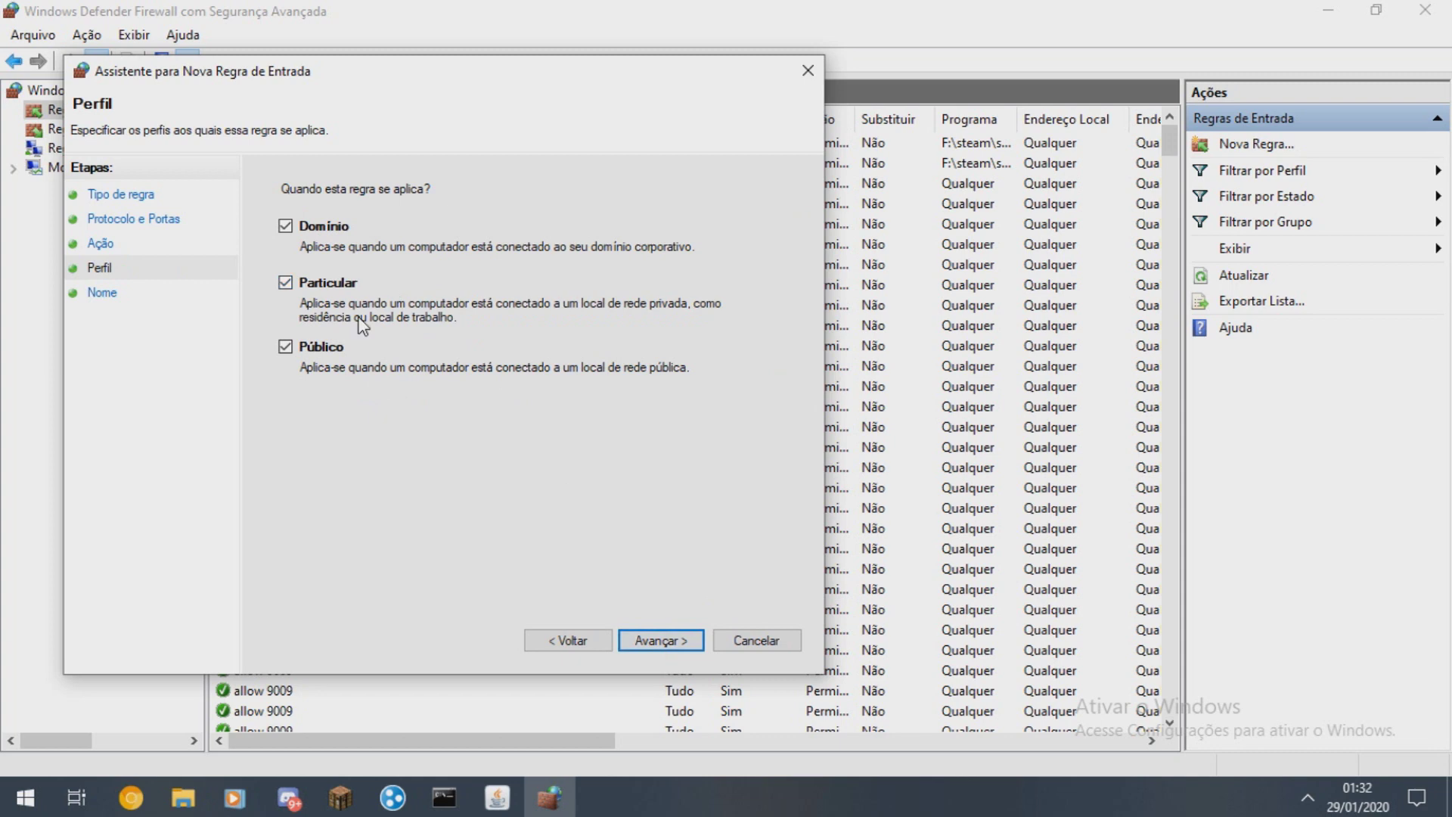
pyautogui.click(662, 640)
pyautogui.write('Minecraft')
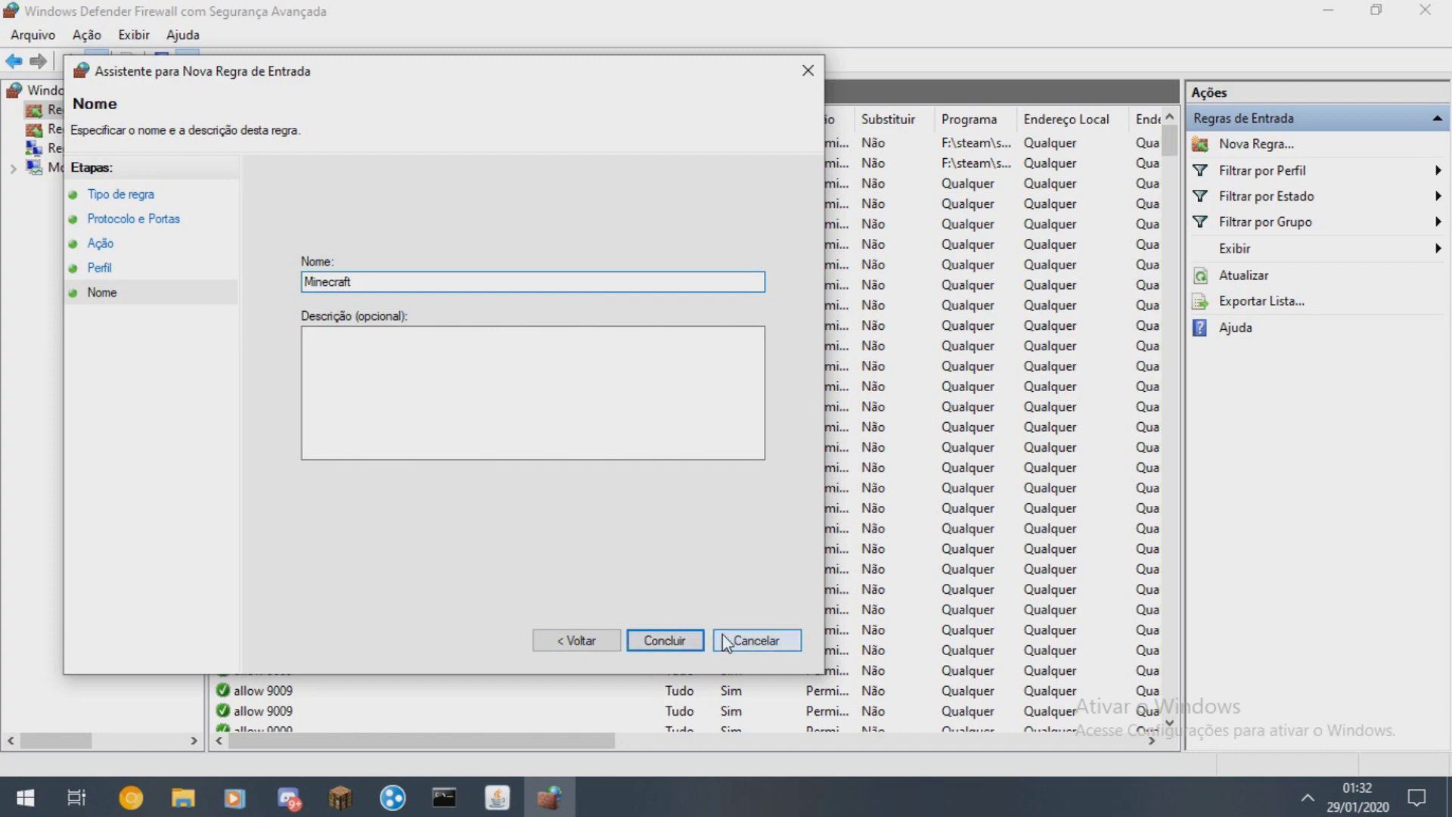
pyautogui.click(725, 640)
pyautogui.click(91, 129)
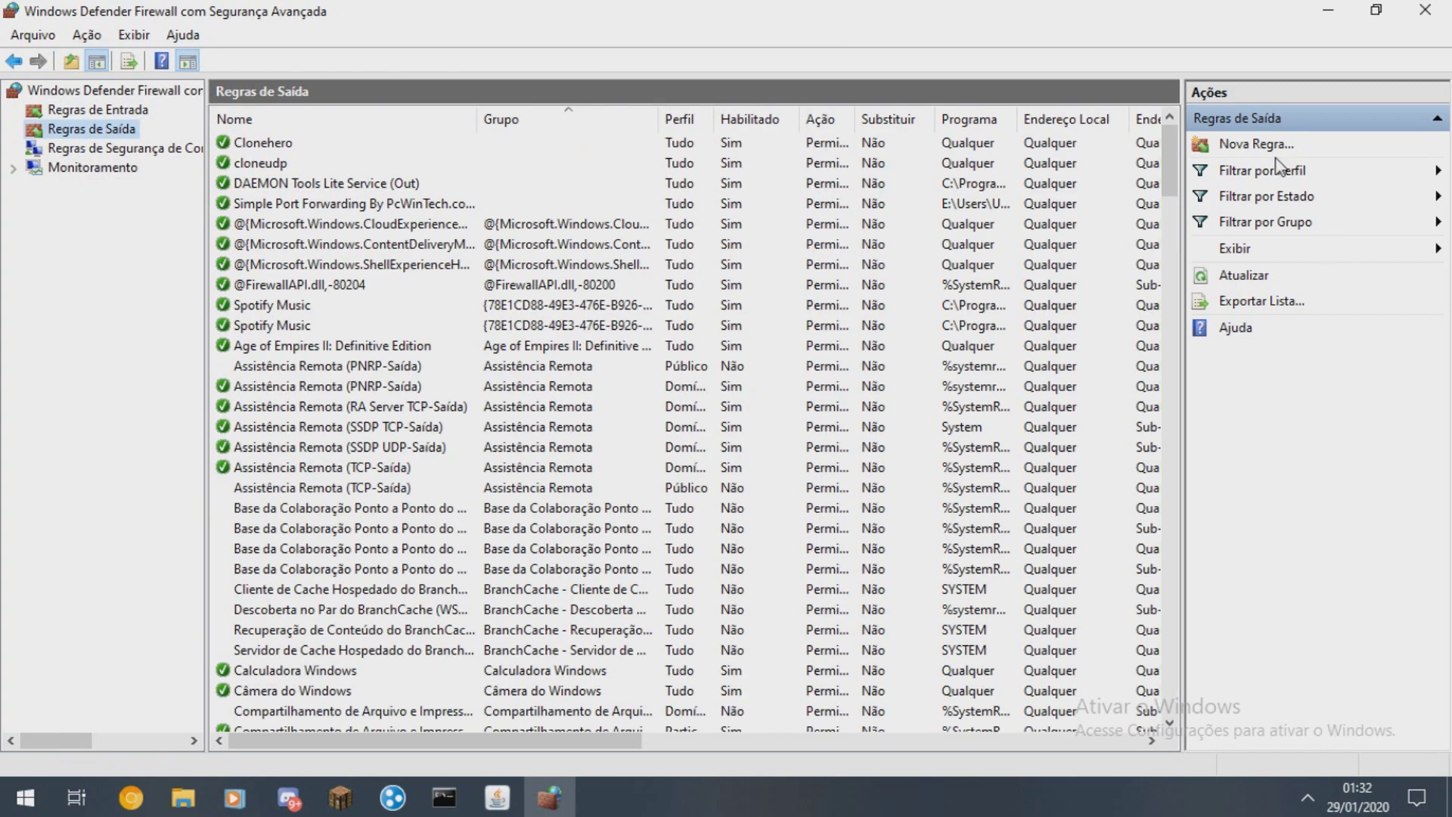
# - Start a new outbound port rule for TCP with specific remote ports
pyautogui.click(1251, 144)
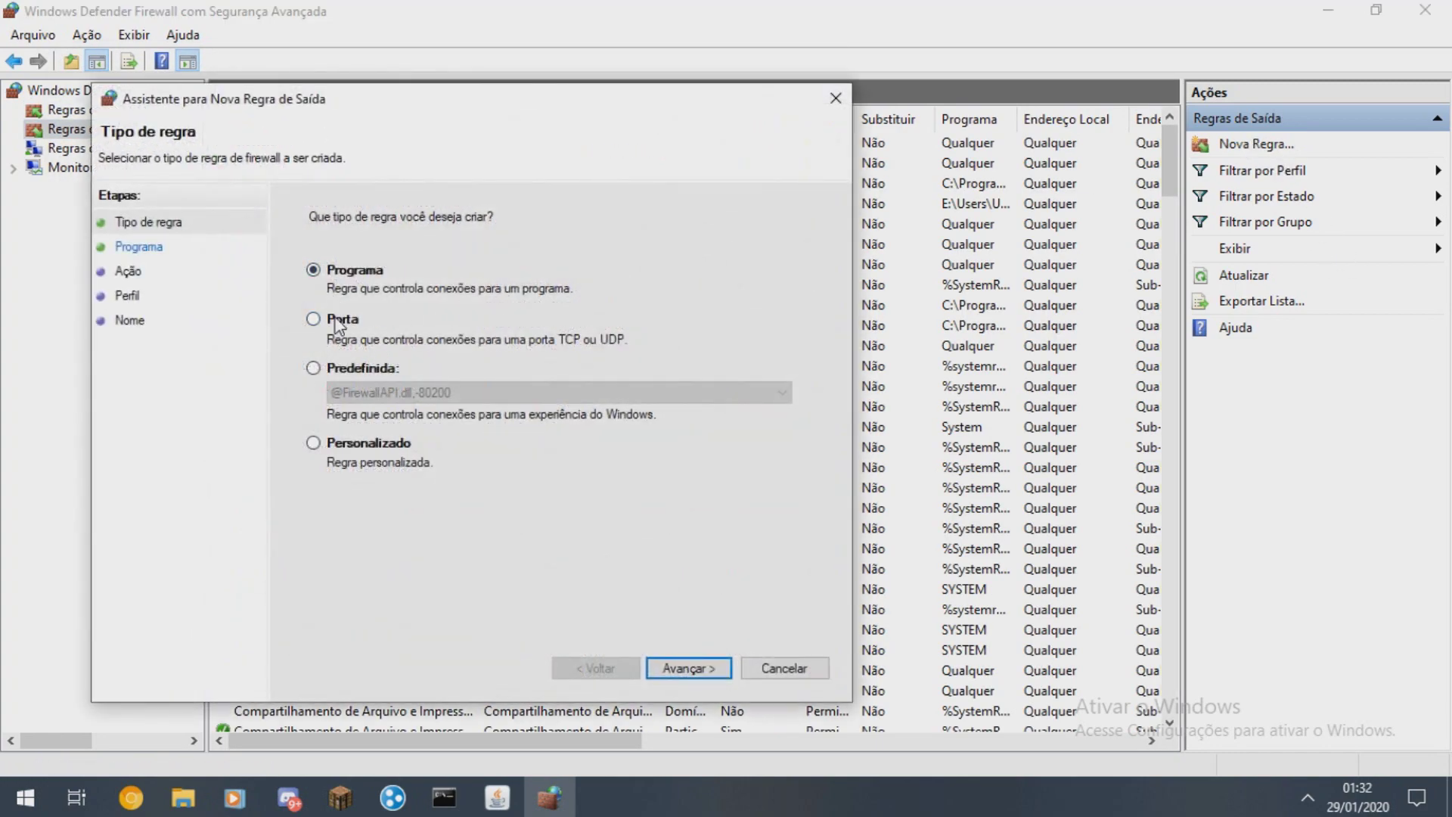
pyautogui.click(342, 321)
pyautogui.click(688, 668)
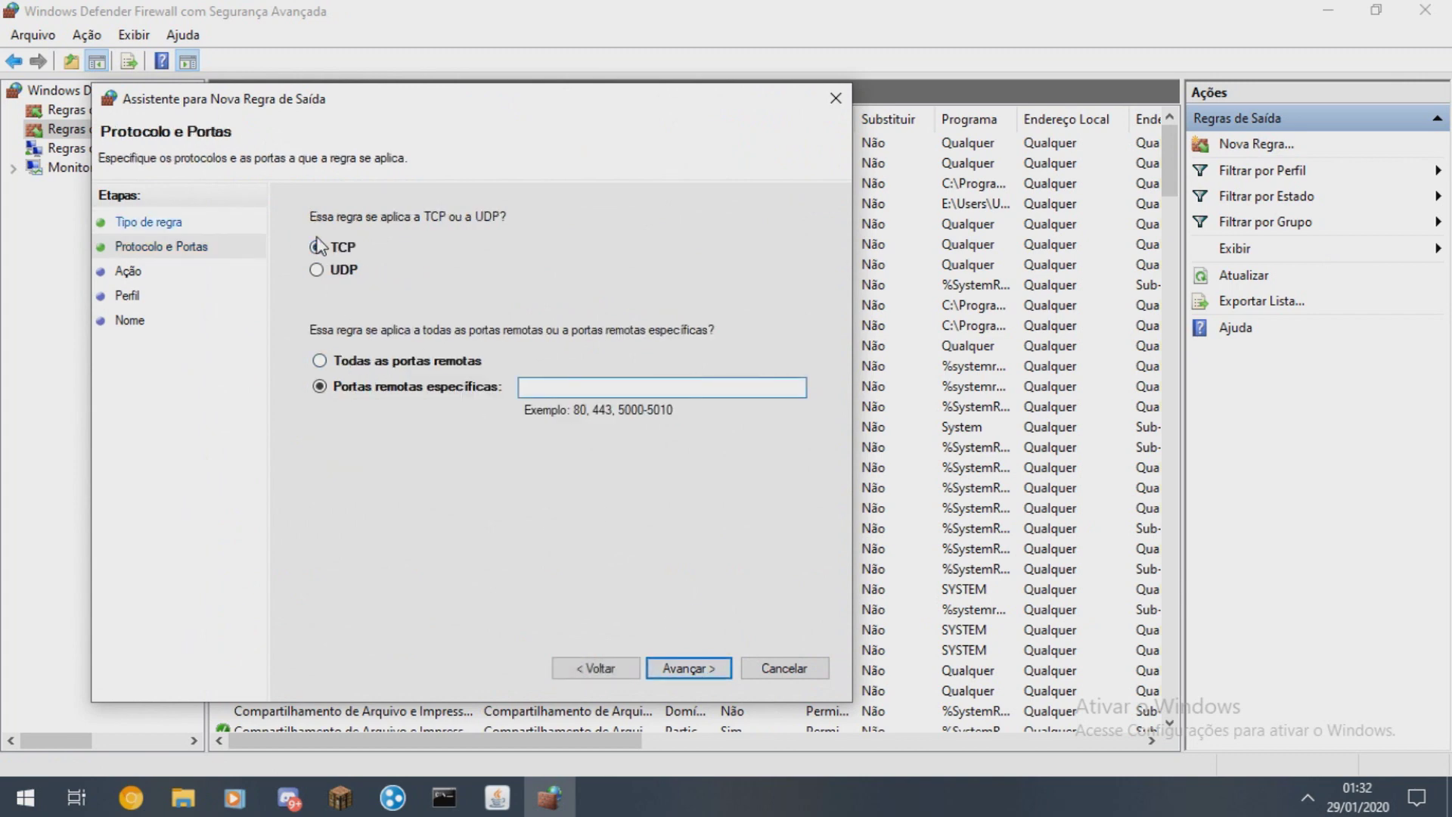
pyautogui.click(597, 387)
pyautogui.click(688, 668)
# - Set the rule to allow the connection on all profiles, then close the wizard and console
pyautogui.hotkey('alt', 'p')
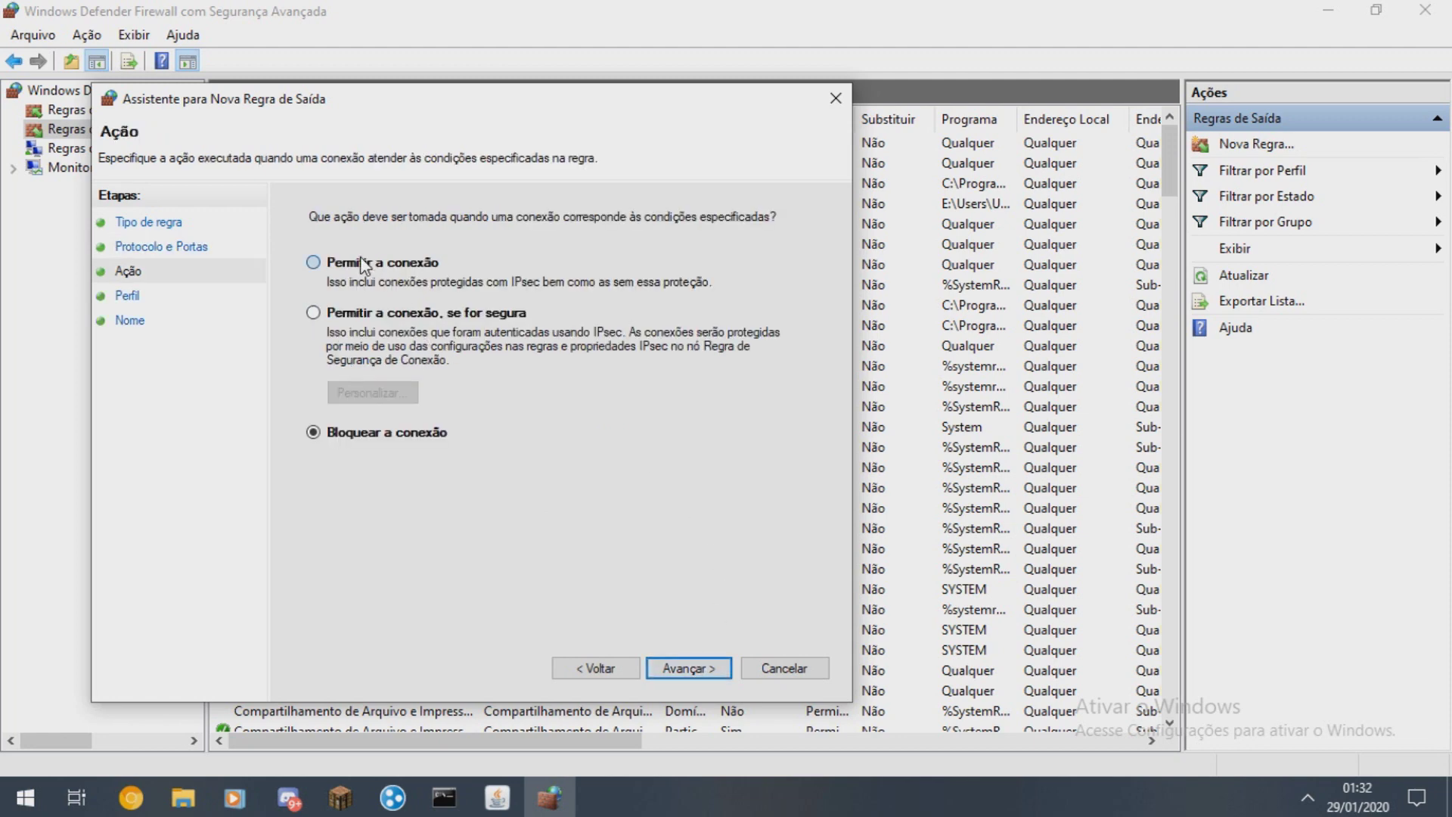
pyautogui.click(688, 668)
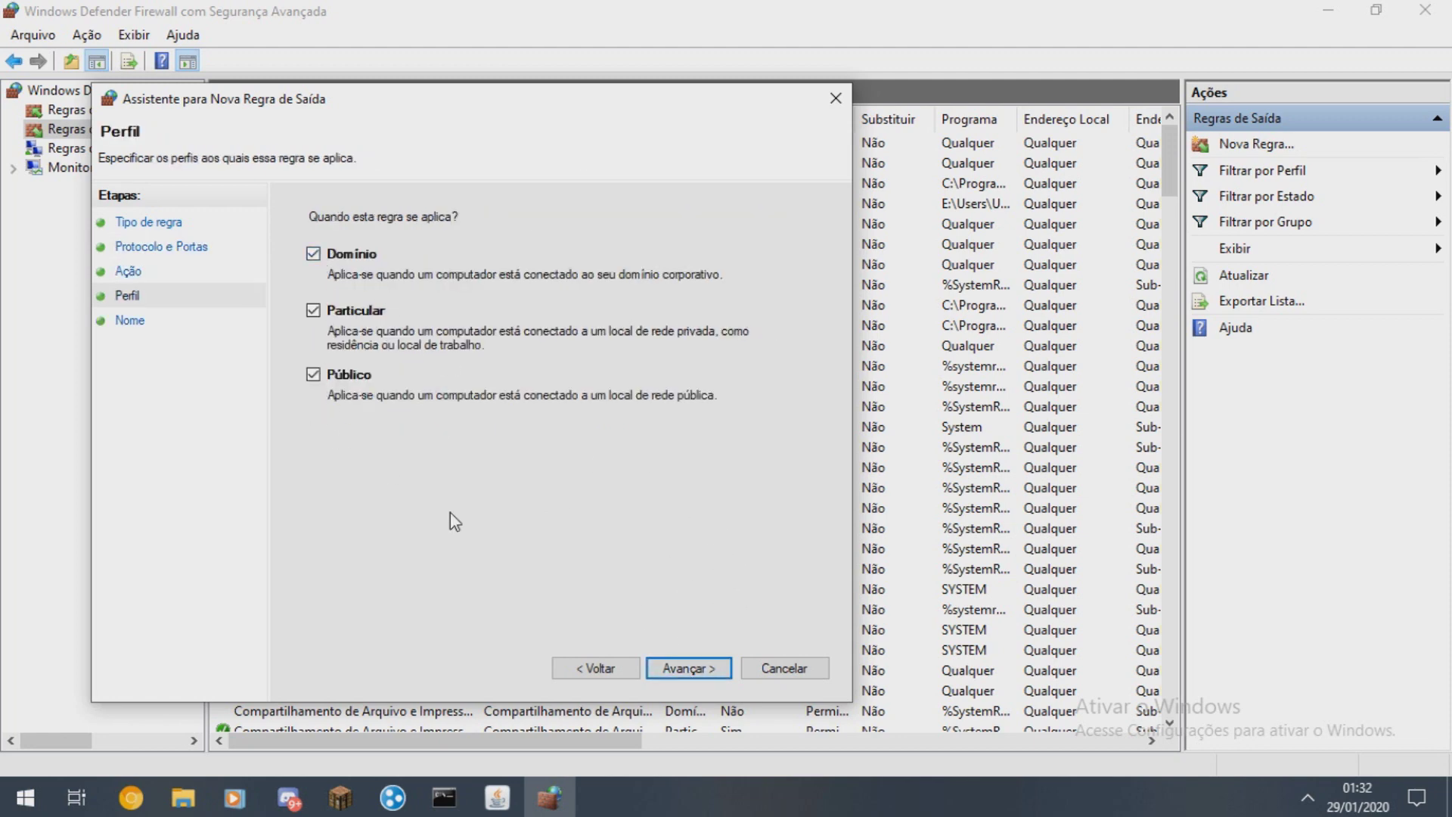
pyautogui.click(684, 666)
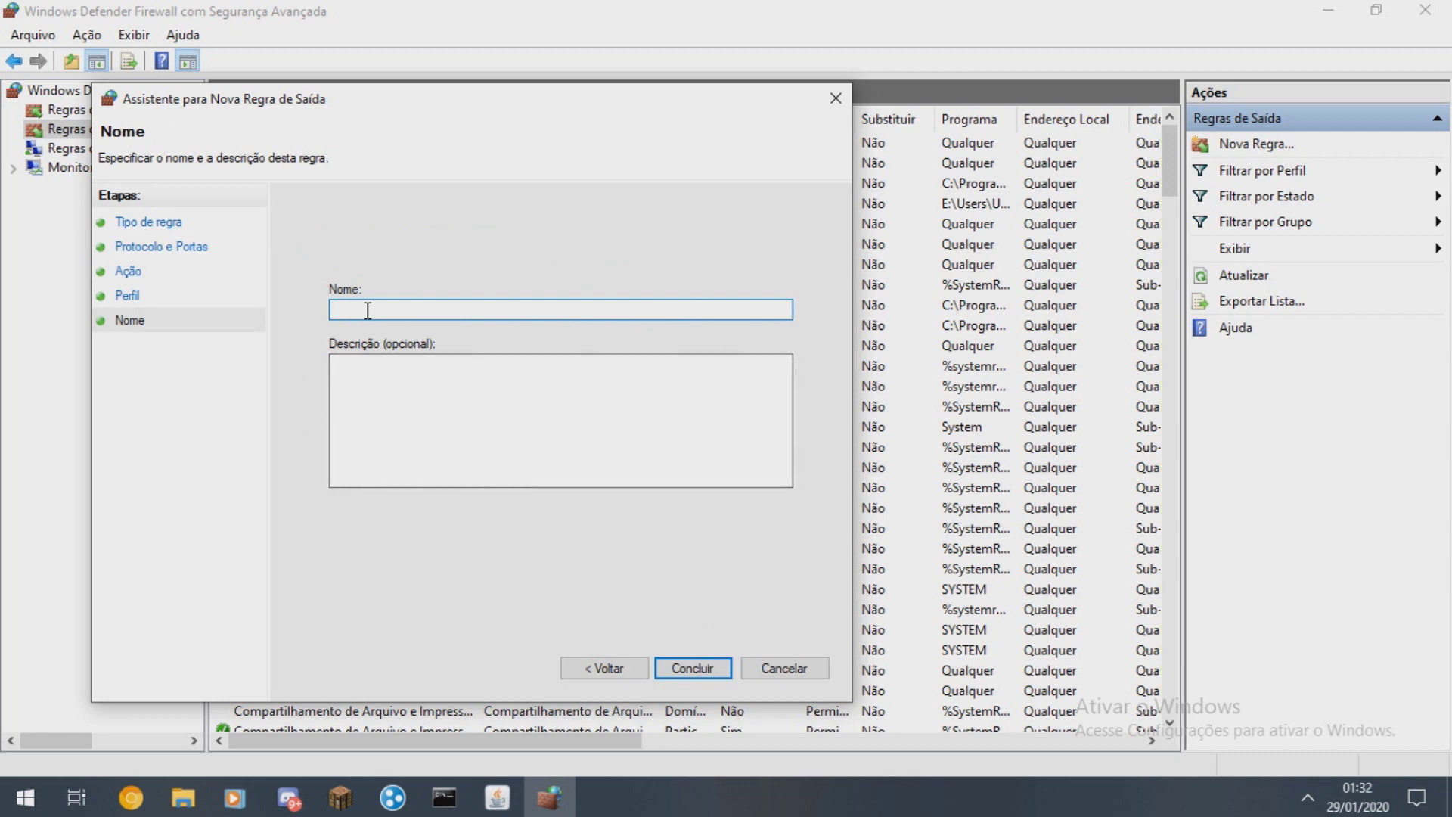
pyautogui.click(787, 669)
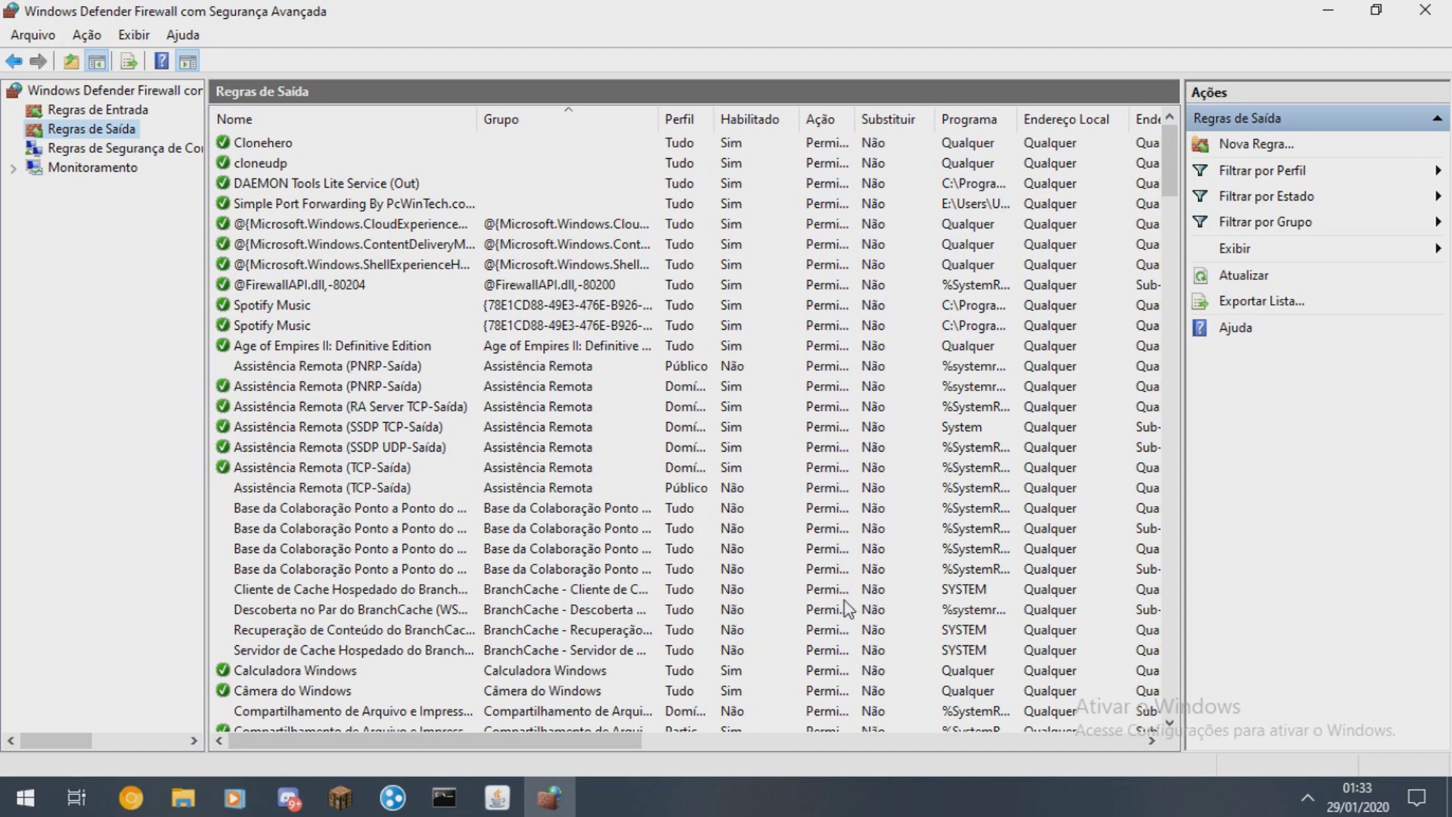
pyautogui.click(1425, 10)
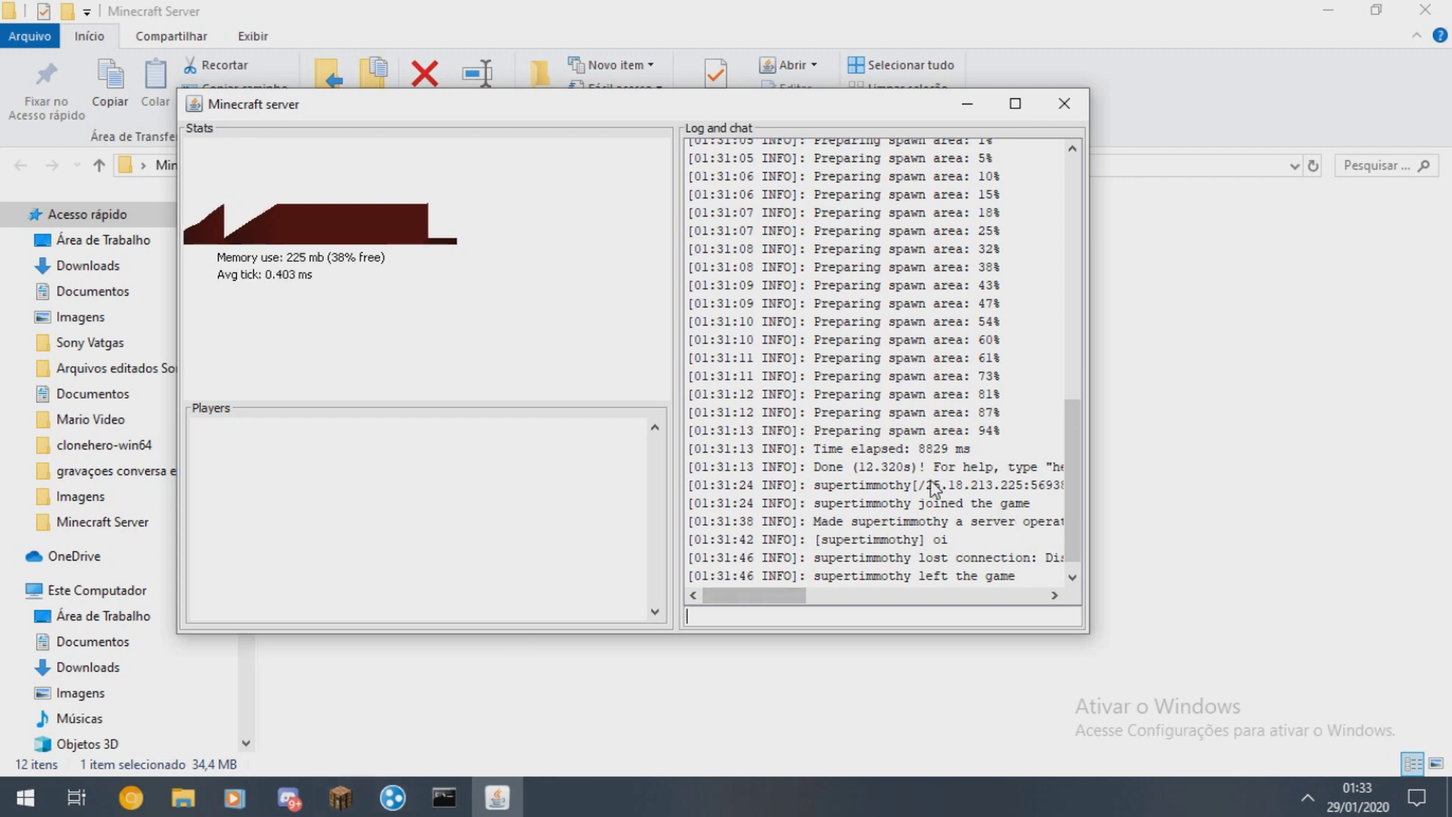
# - Copy Master-PC's address from Hamachi's EuFariaGames1 network and return to Minecraft's multiplayer list
pyautogui.click(392, 798)
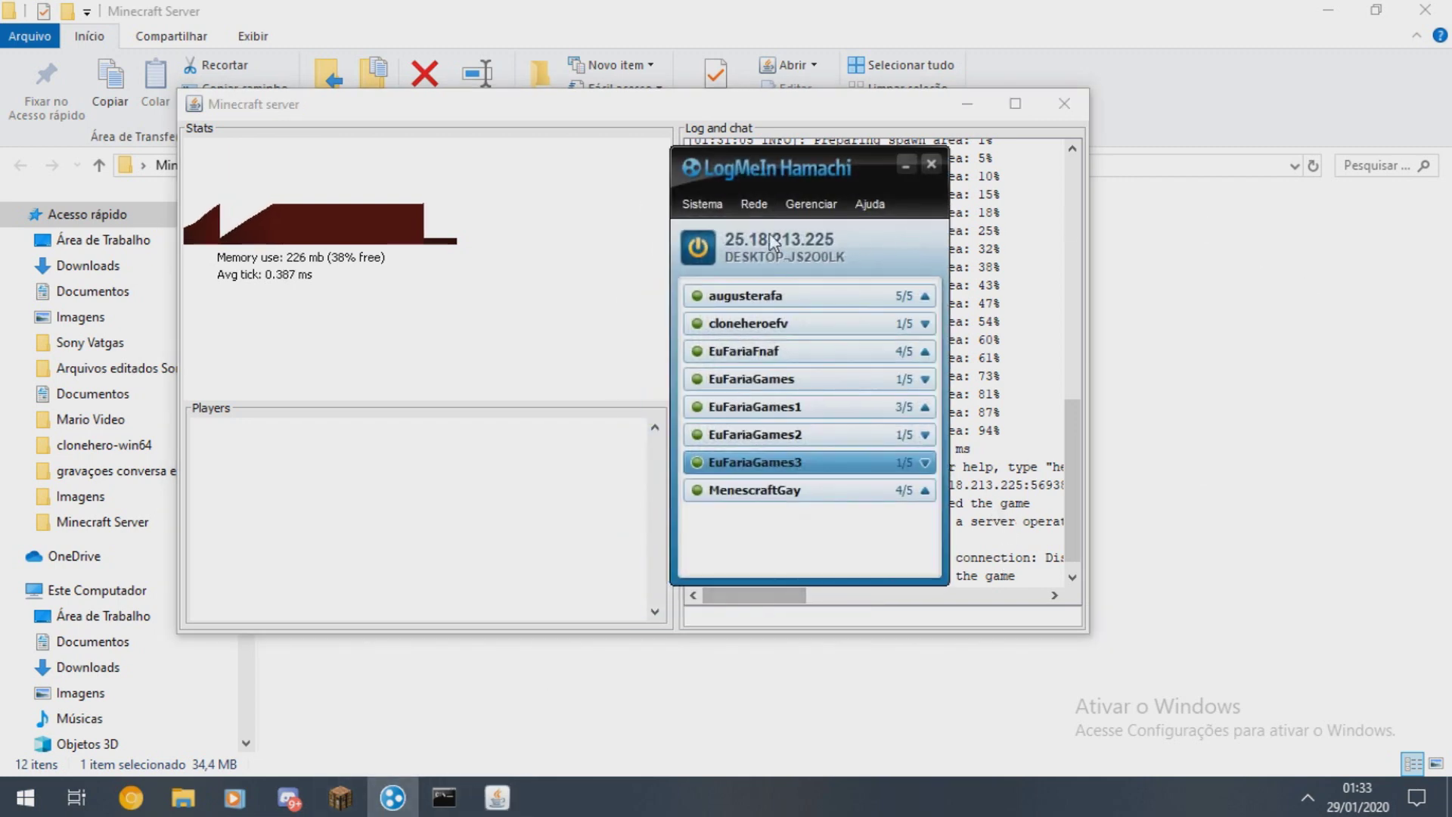
pyautogui.click(927, 381)
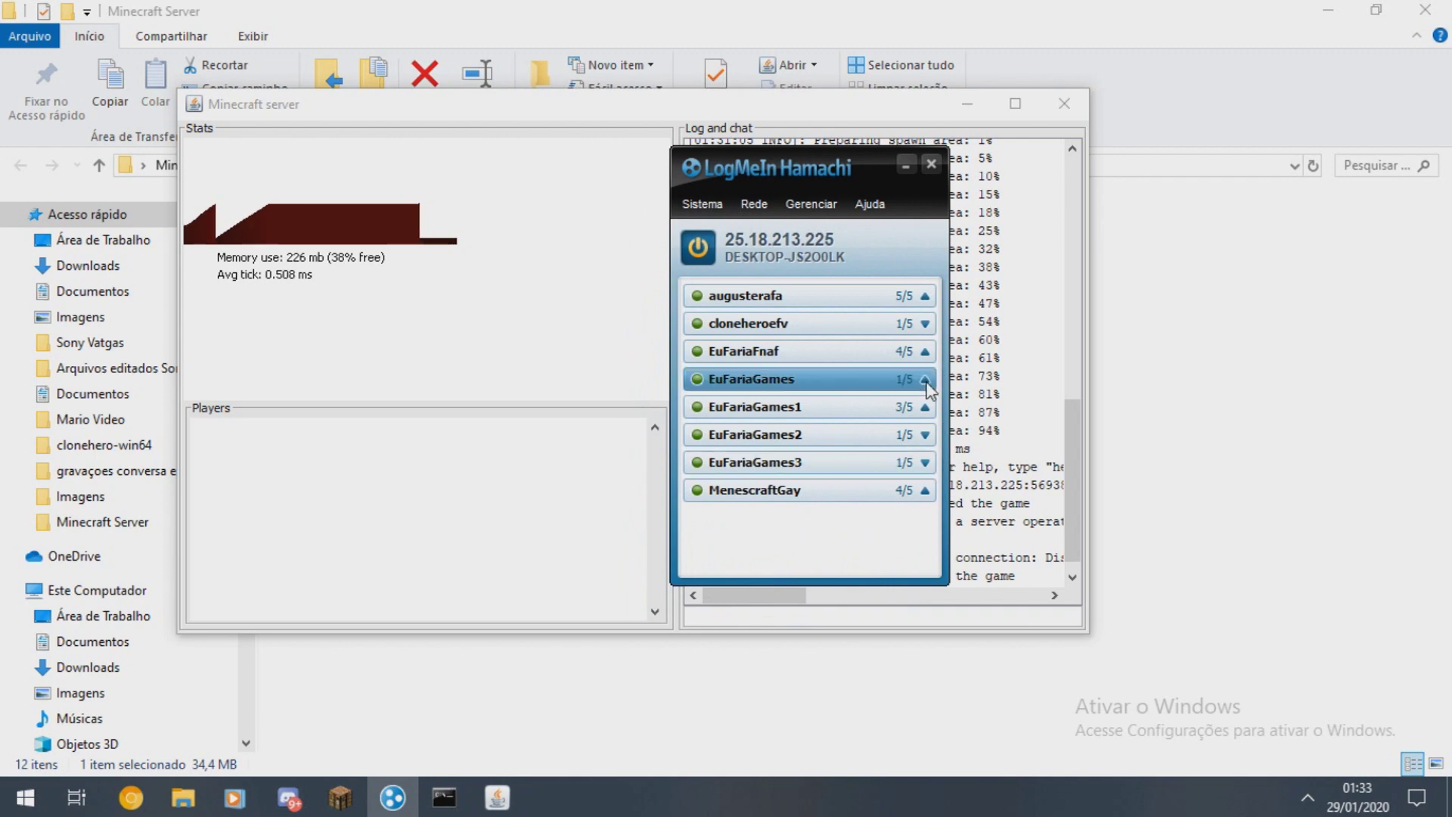
pyautogui.click(924, 407)
pyautogui.rightClick(786, 452)
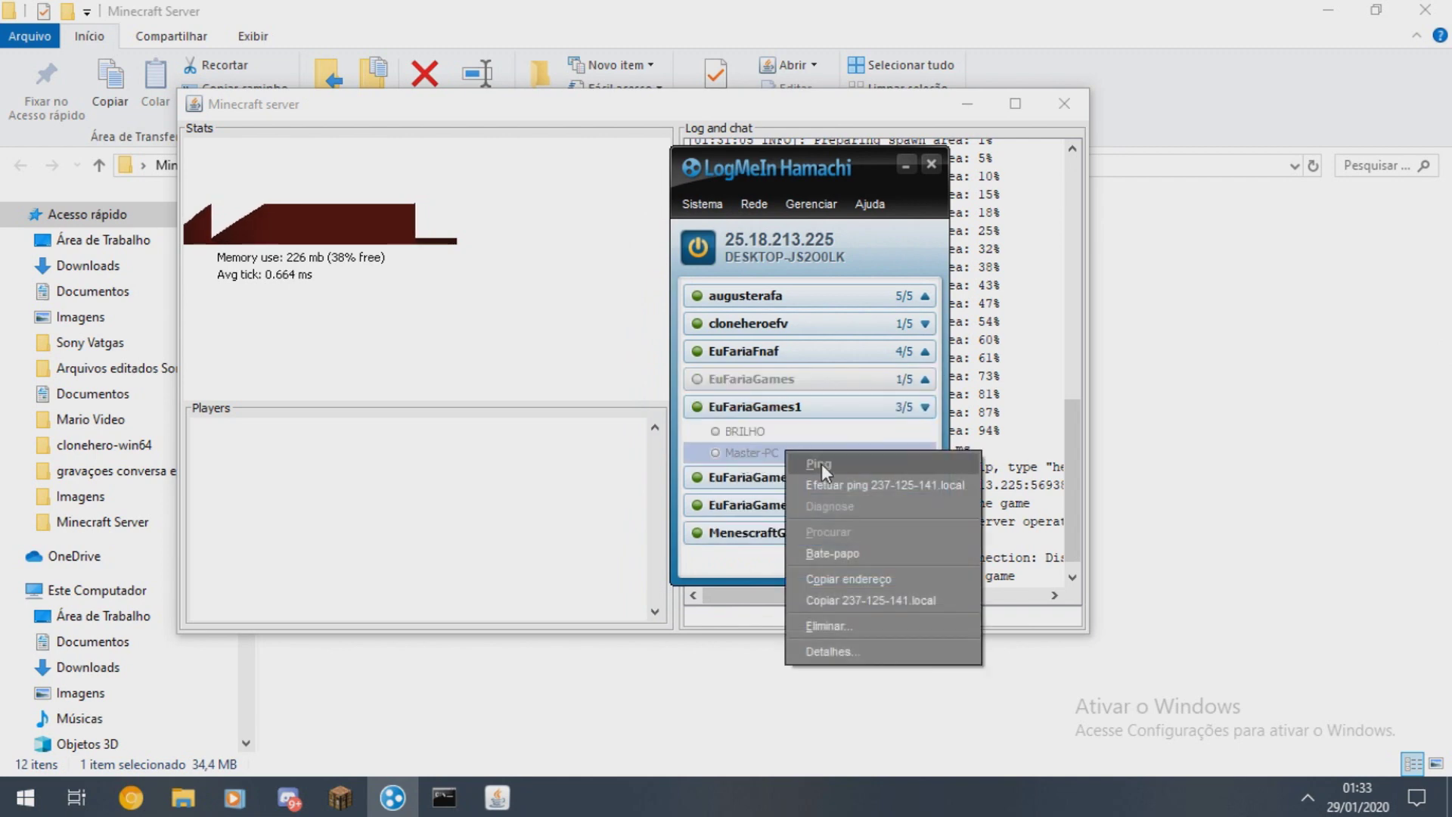
pyautogui.click(905, 573)
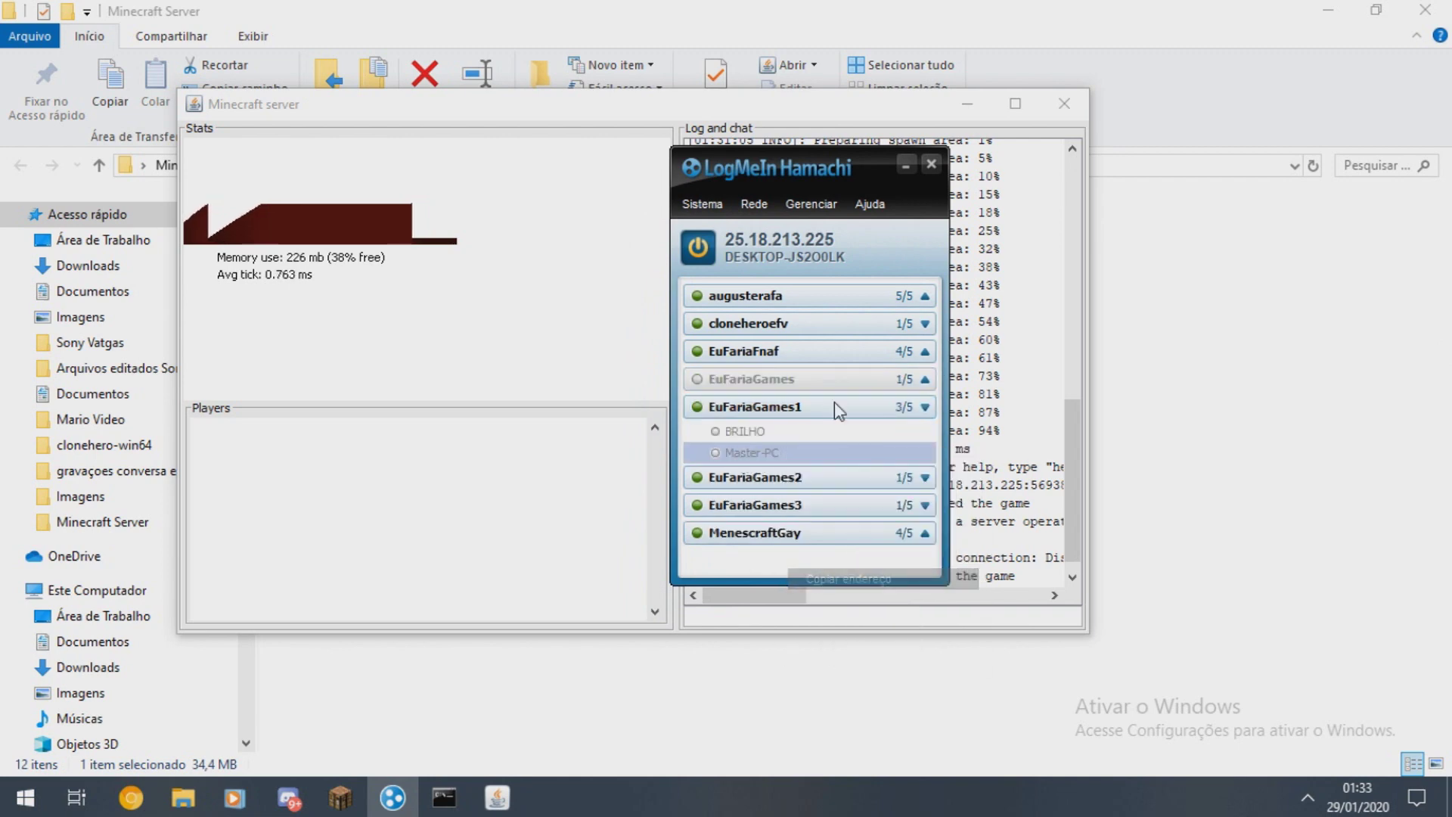
pyautogui.click(868, 382)
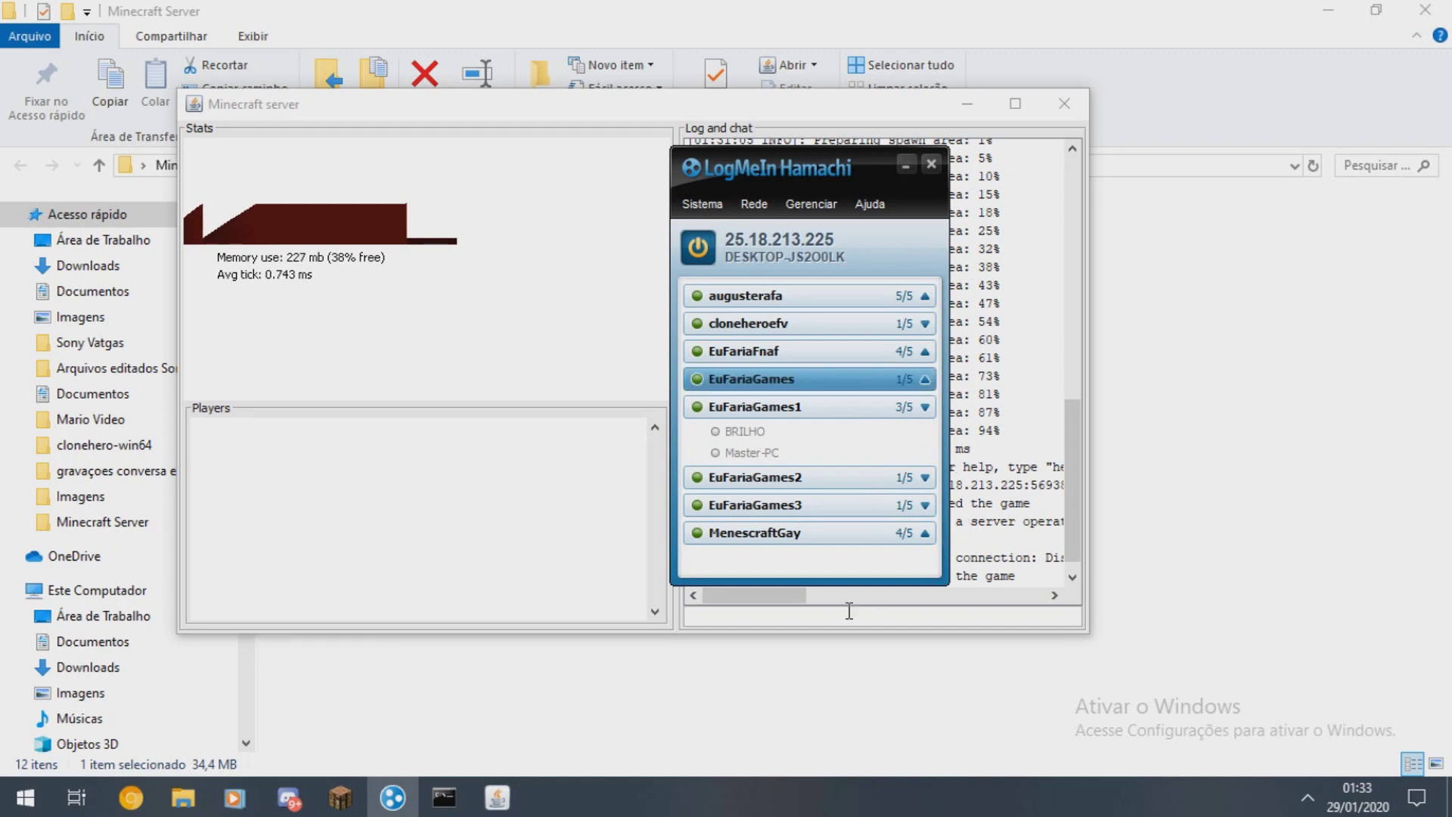
pyautogui.click(848, 611)
pyautogui.click(341, 797)
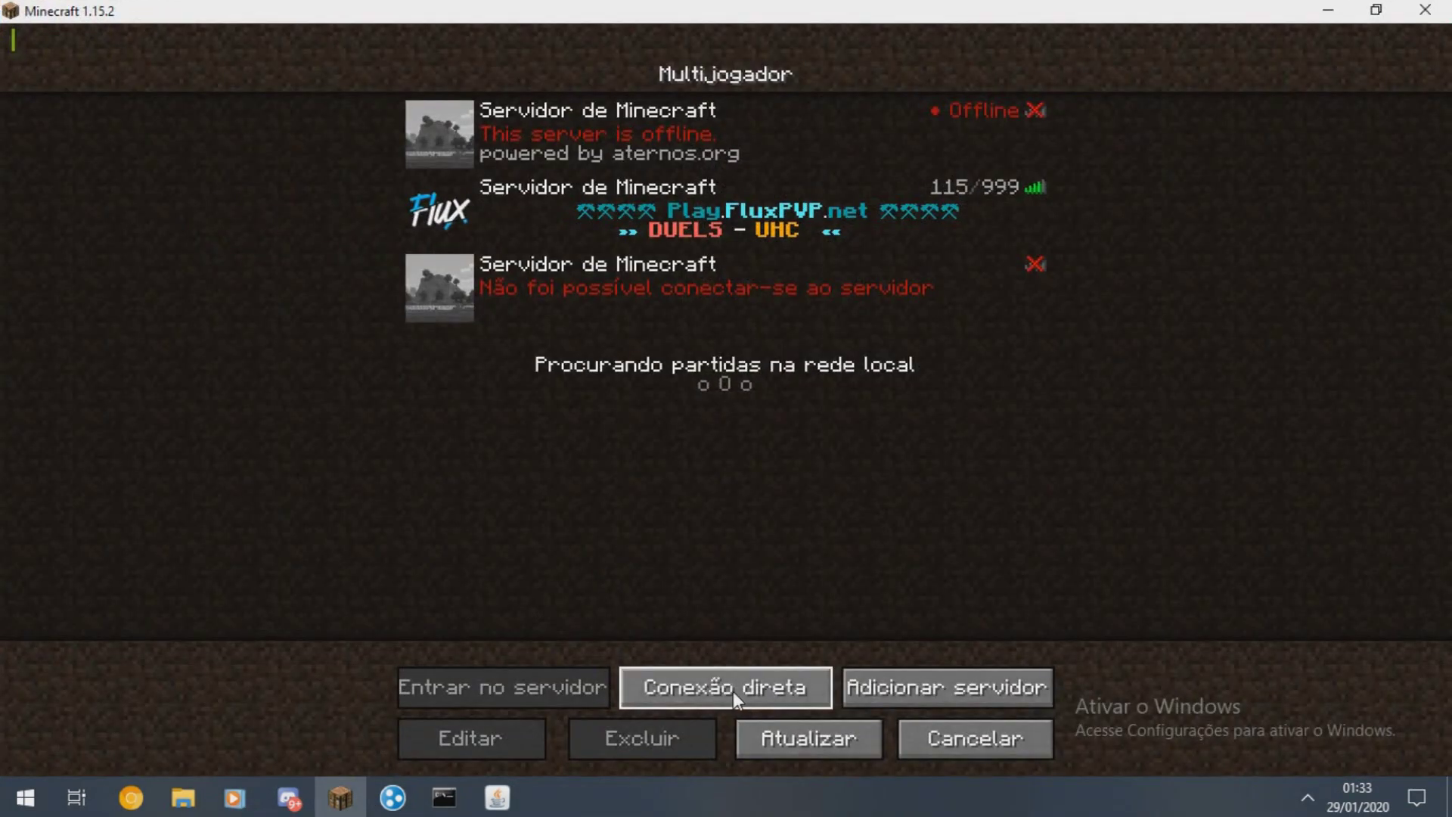
# - Enter 25.94.245.90 as the direct connection address, then cancel back to the main menu
pyautogui.click(733, 692)
pyautogui.hotkey('ctrl', 'a')
pyautogui.write('25.94.245.90')
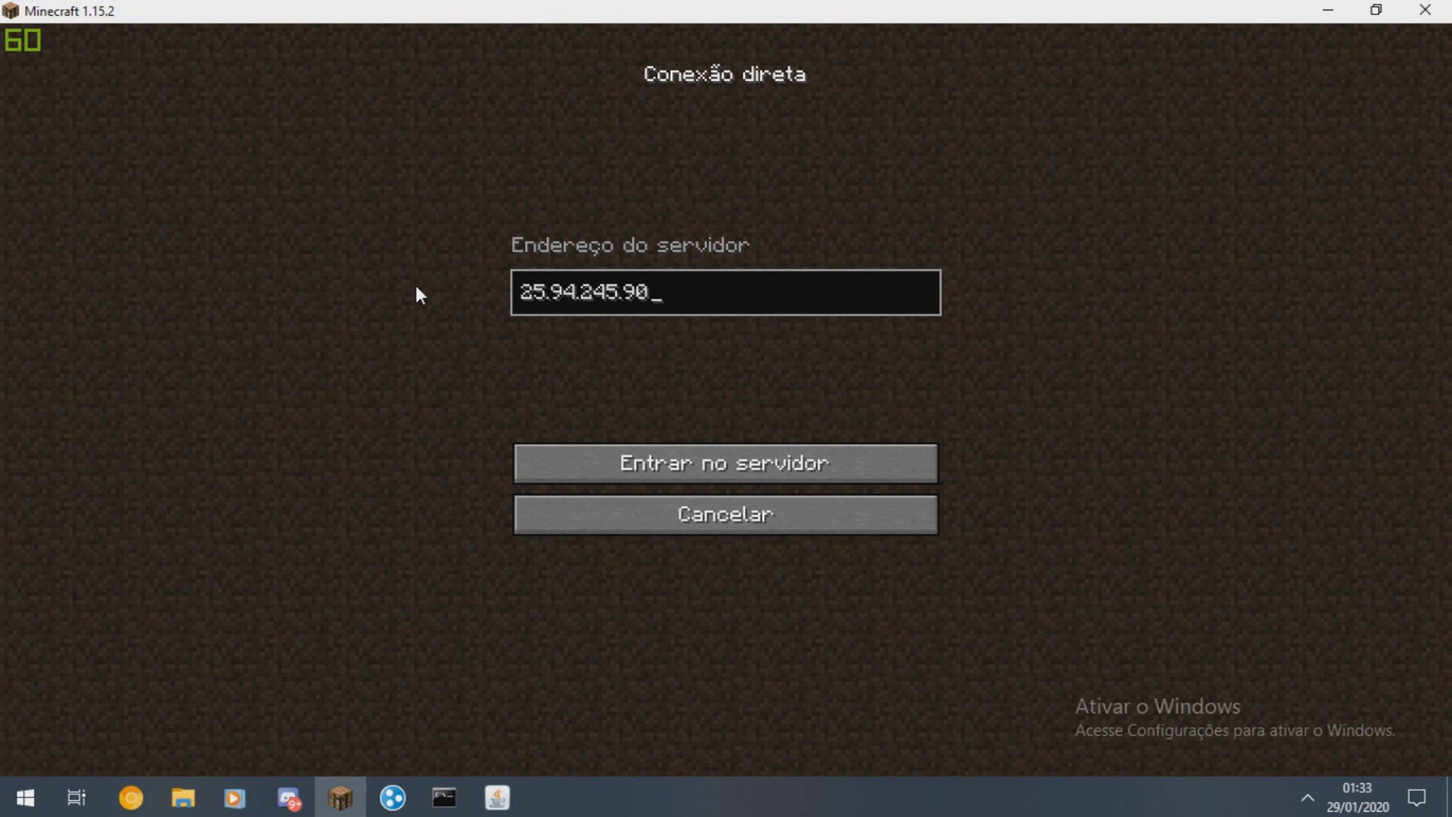
pyautogui.press('BackSpace')
pyautogui.press('BackSpace')
pyautogui.press('BackSpace')
pyautogui.press('BackSpace')
pyautogui.press('BackSpace')
pyautogui.press('BackSpace')
pyautogui.press('BackSpace')
pyautogui.press('BackSpace')
pyautogui.press('BackSpace')
pyautogui.press('BackSpace')
pyautogui.press('BackSpace')
pyautogui.press('BackSpace')
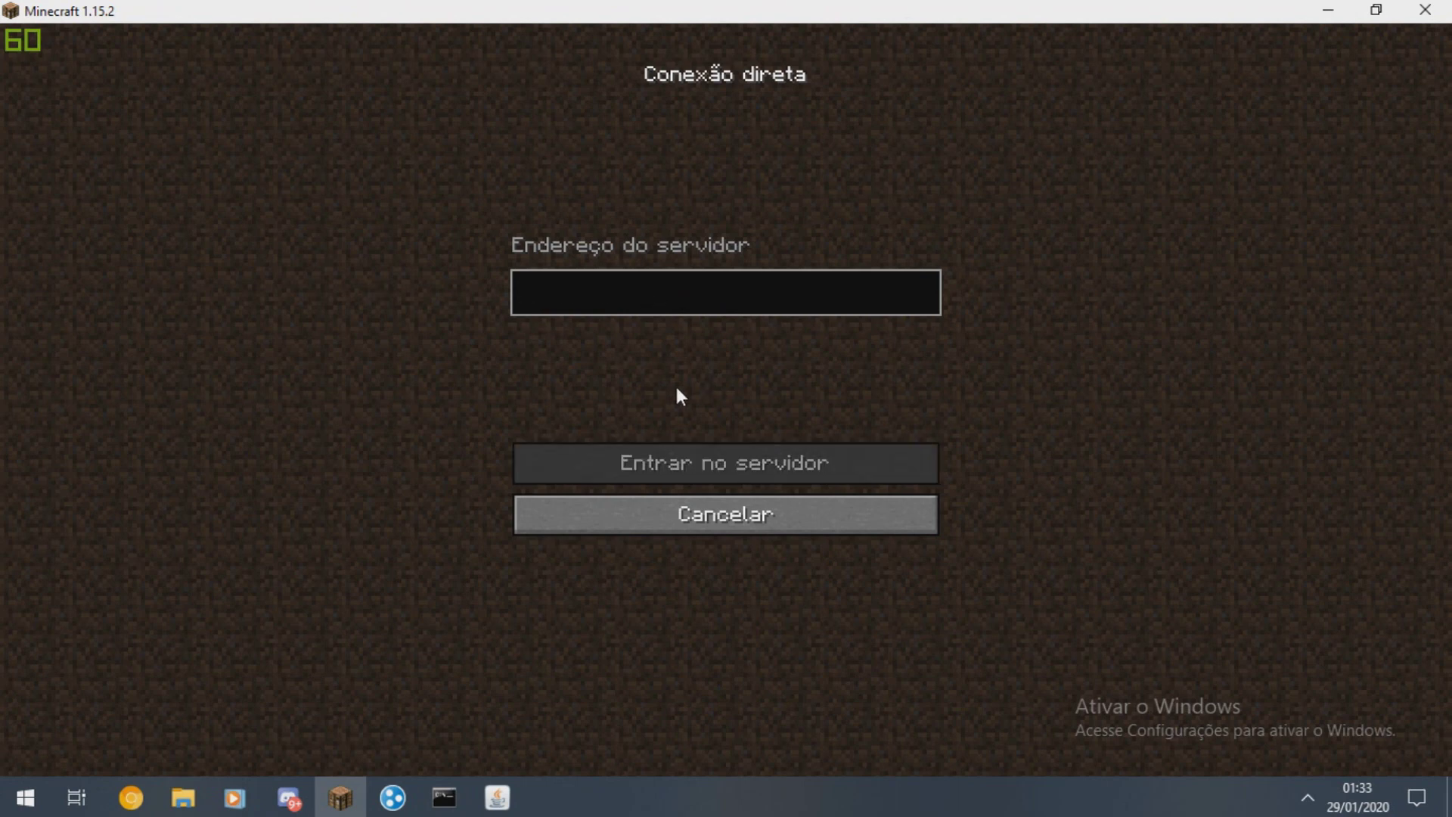
pyautogui.write('25.94.245.90')
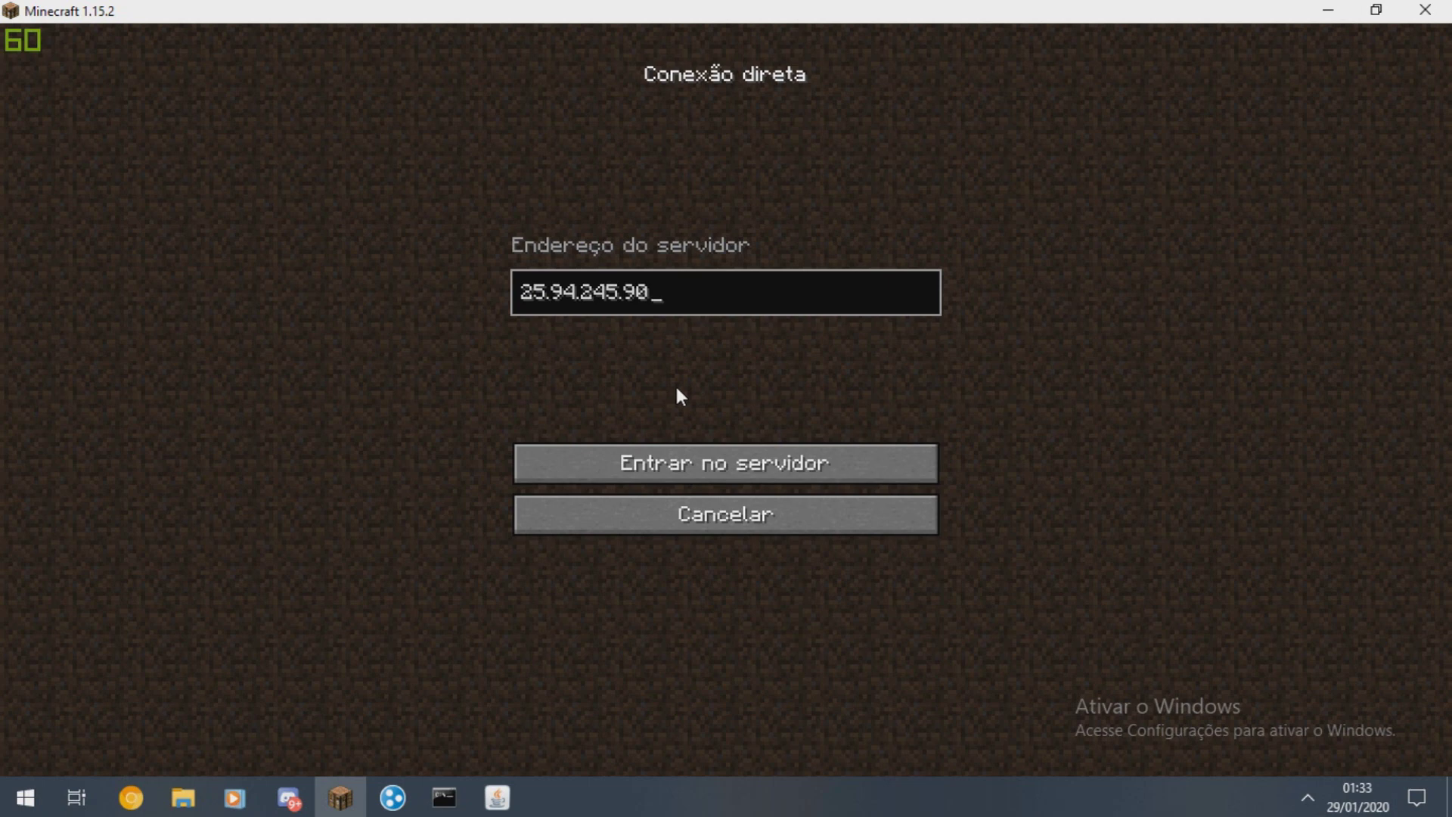
pyautogui.click(668, 531)
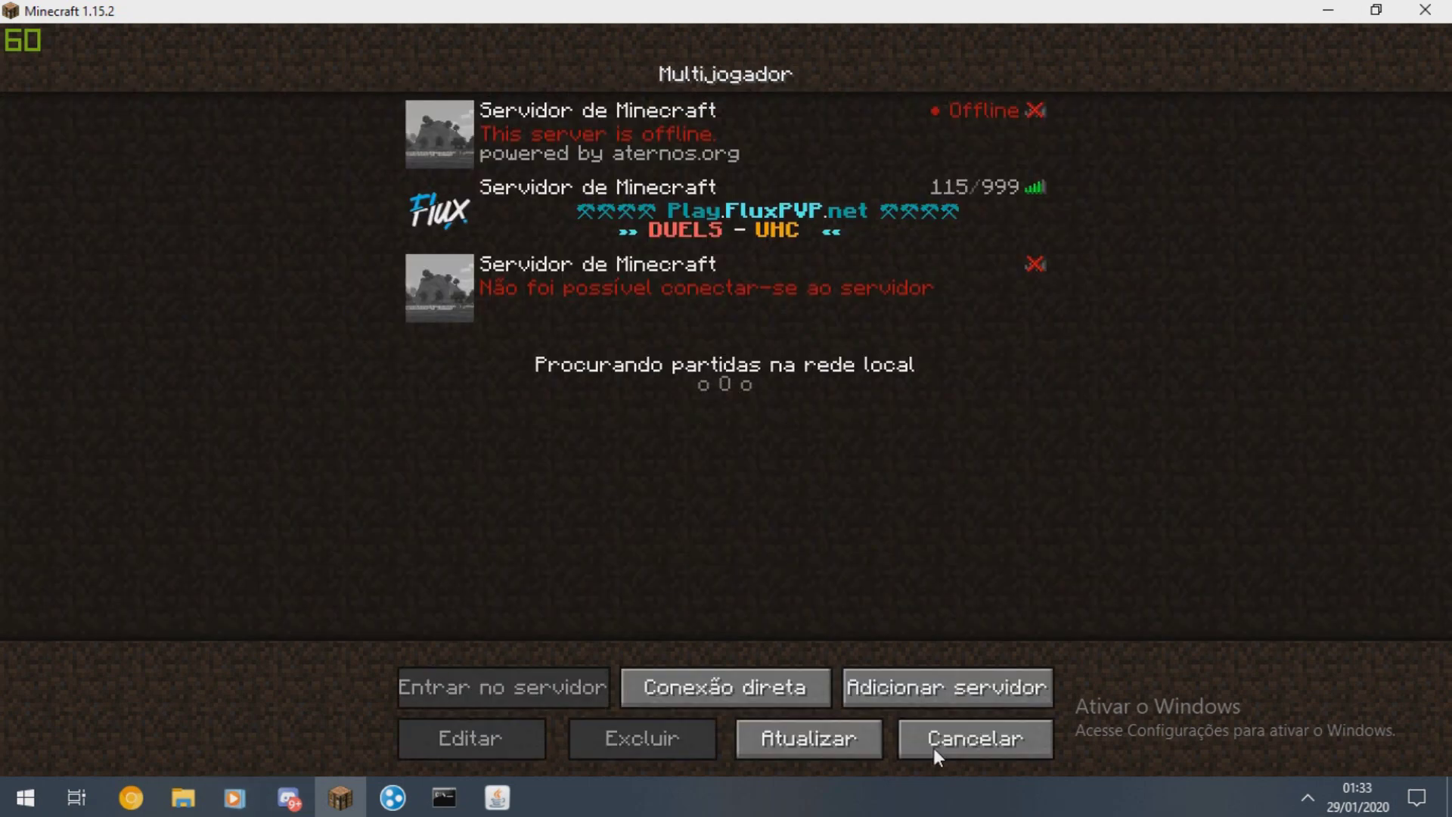
pyautogui.click(979, 738)
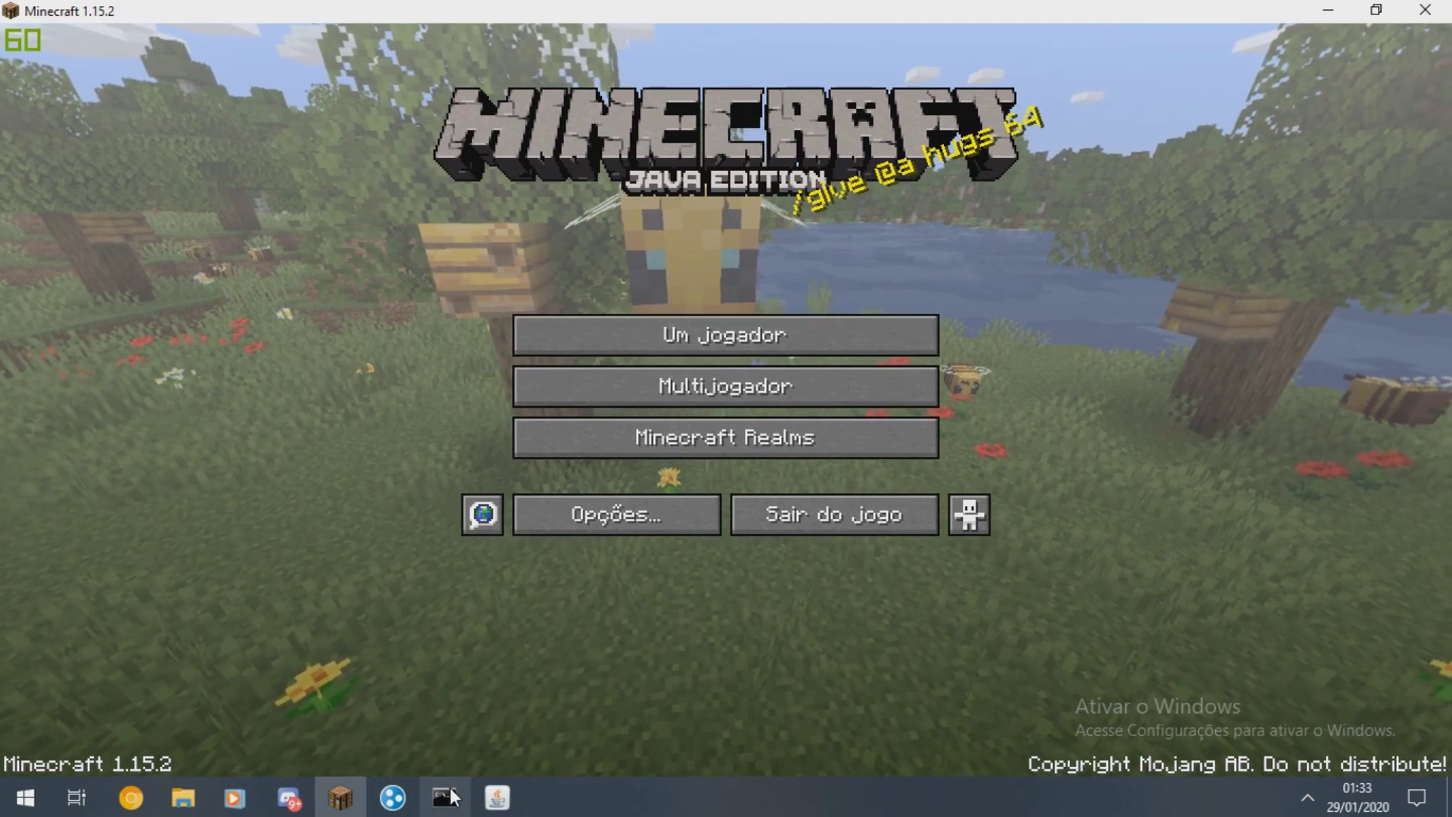
# - Close the running server console and select Start.bat in the Minecraft Server folder
pyautogui.click(497, 798)
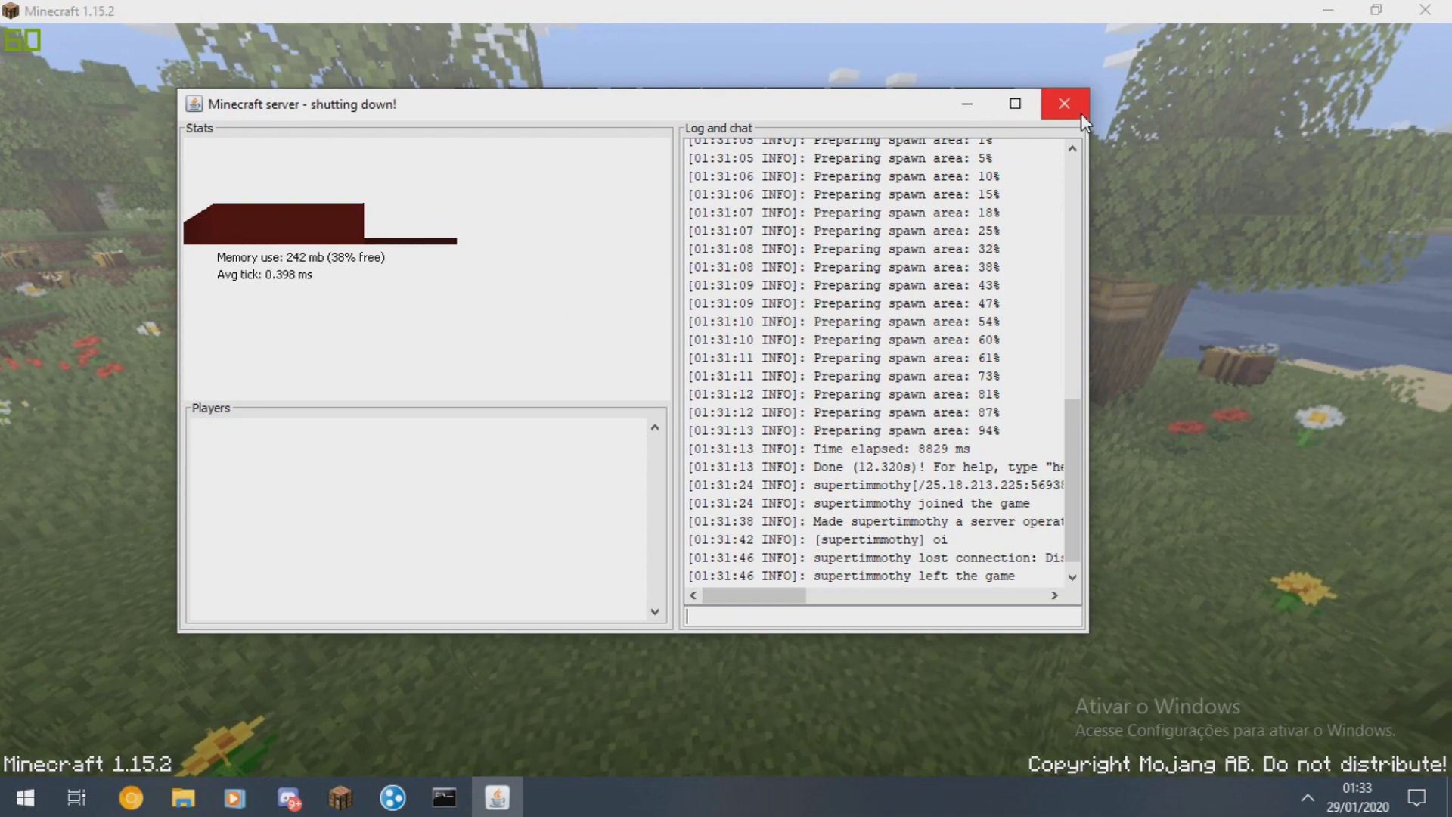
pyautogui.hotkey('alt', 'F4')
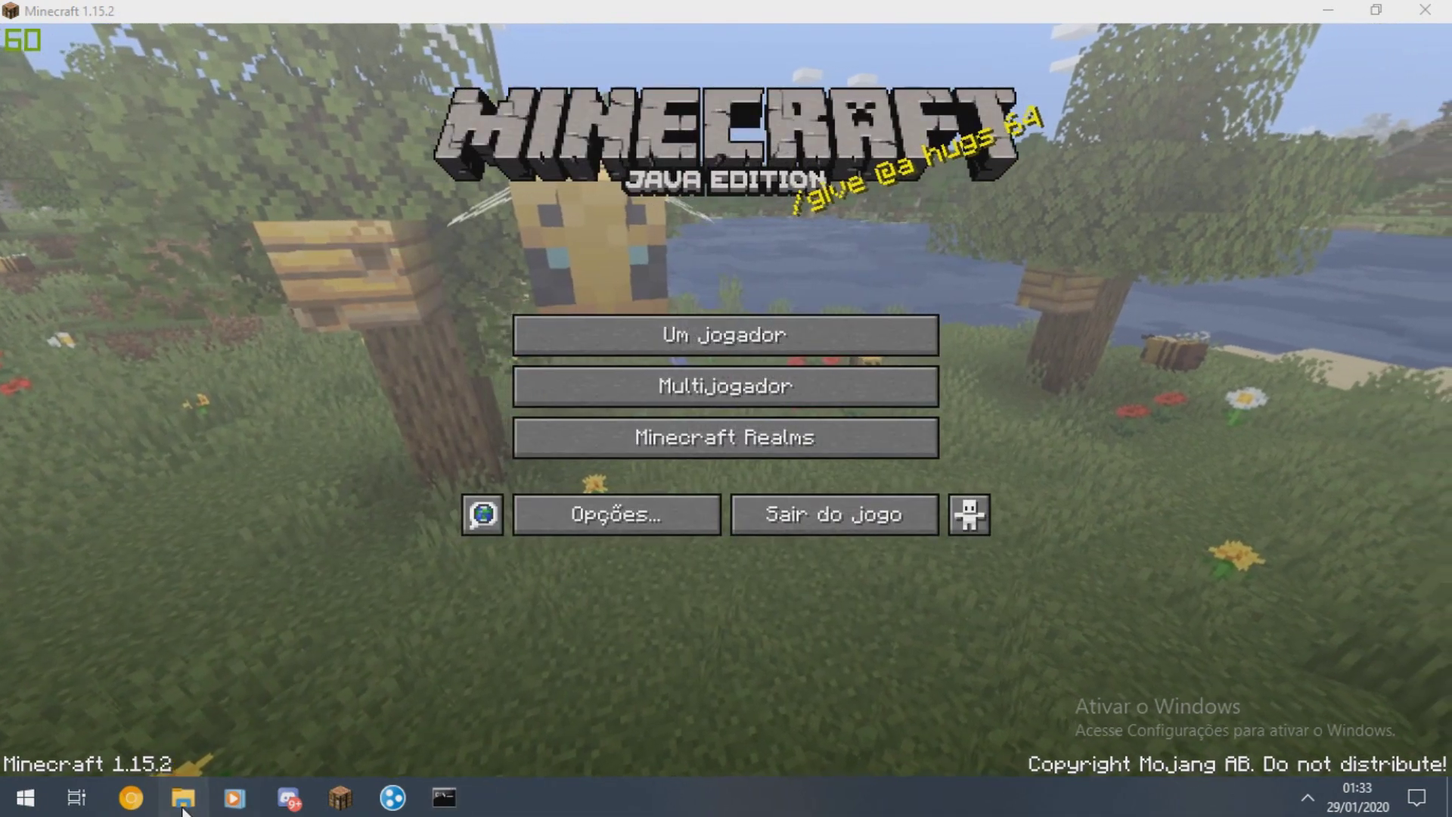
pyautogui.click(183, 798)
pyautogui.click(310, 431)
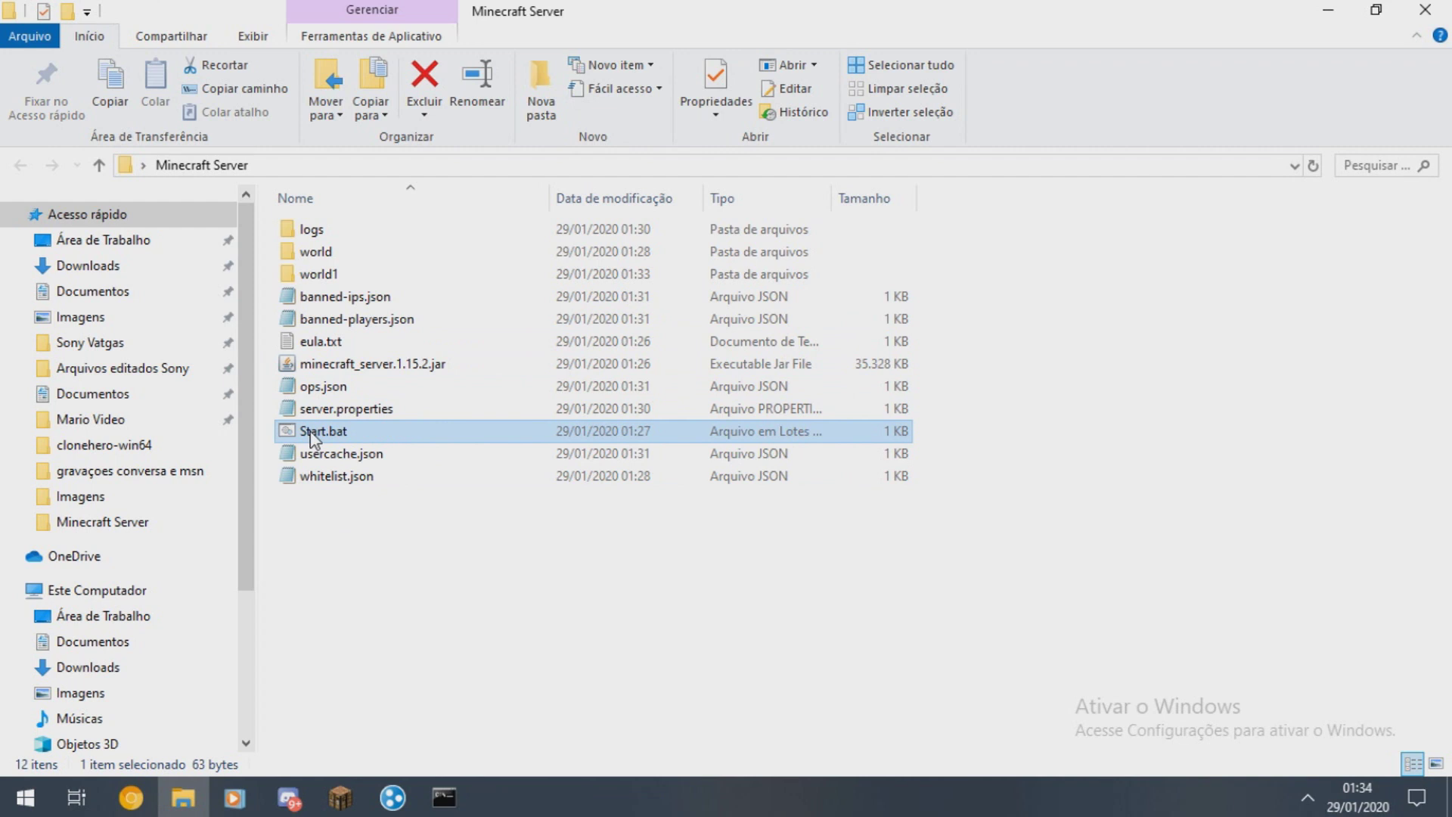
# - Review the java launch command in Start.bat and close it without changes
pyautogui.rightClick(314, 437)
pyautogui.click(393, 266)
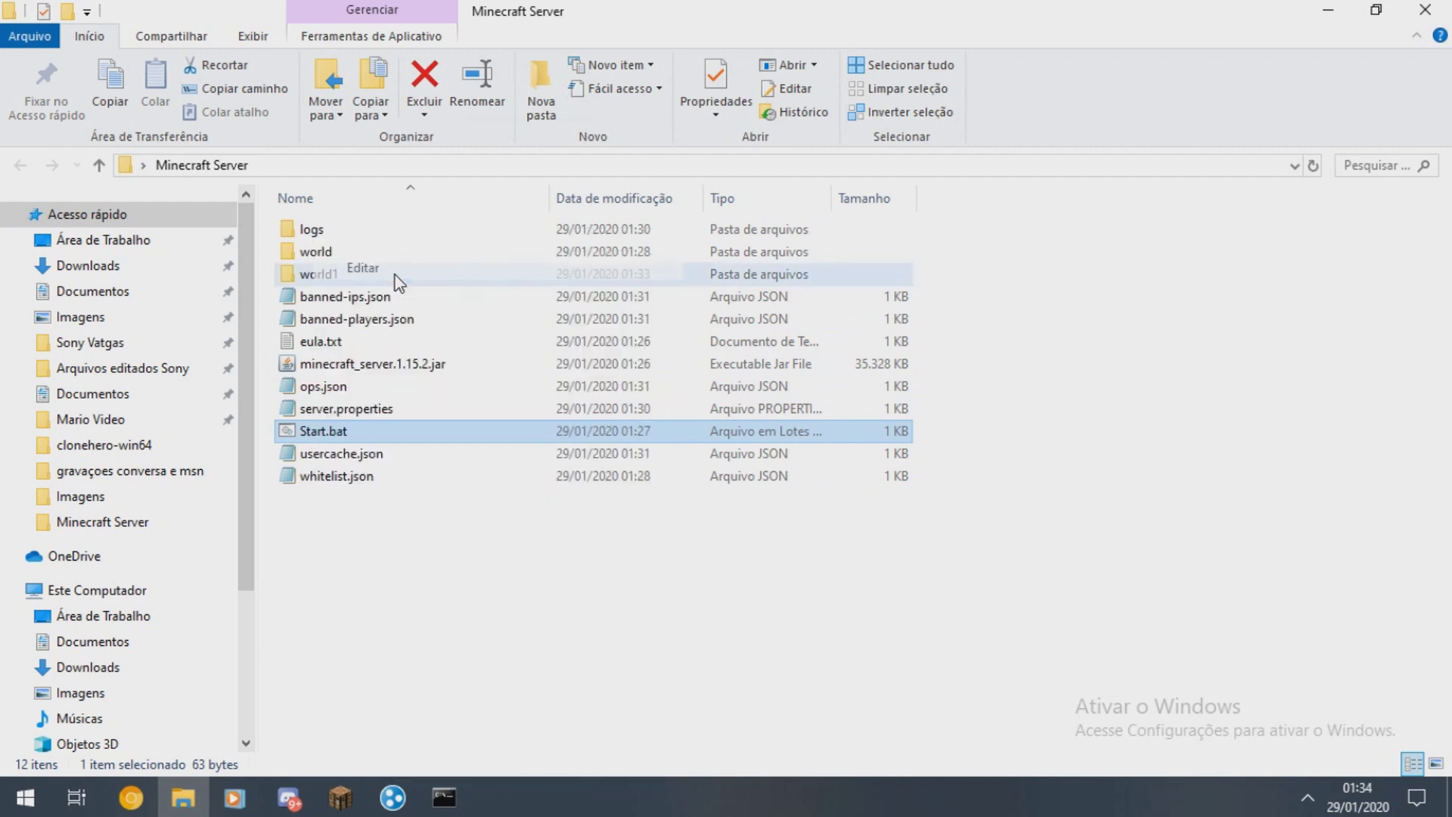
pyautogui.moveTo(418, 195); pyautogui.dragTo(1013, 205)
pyautogui.click(1014, 205)
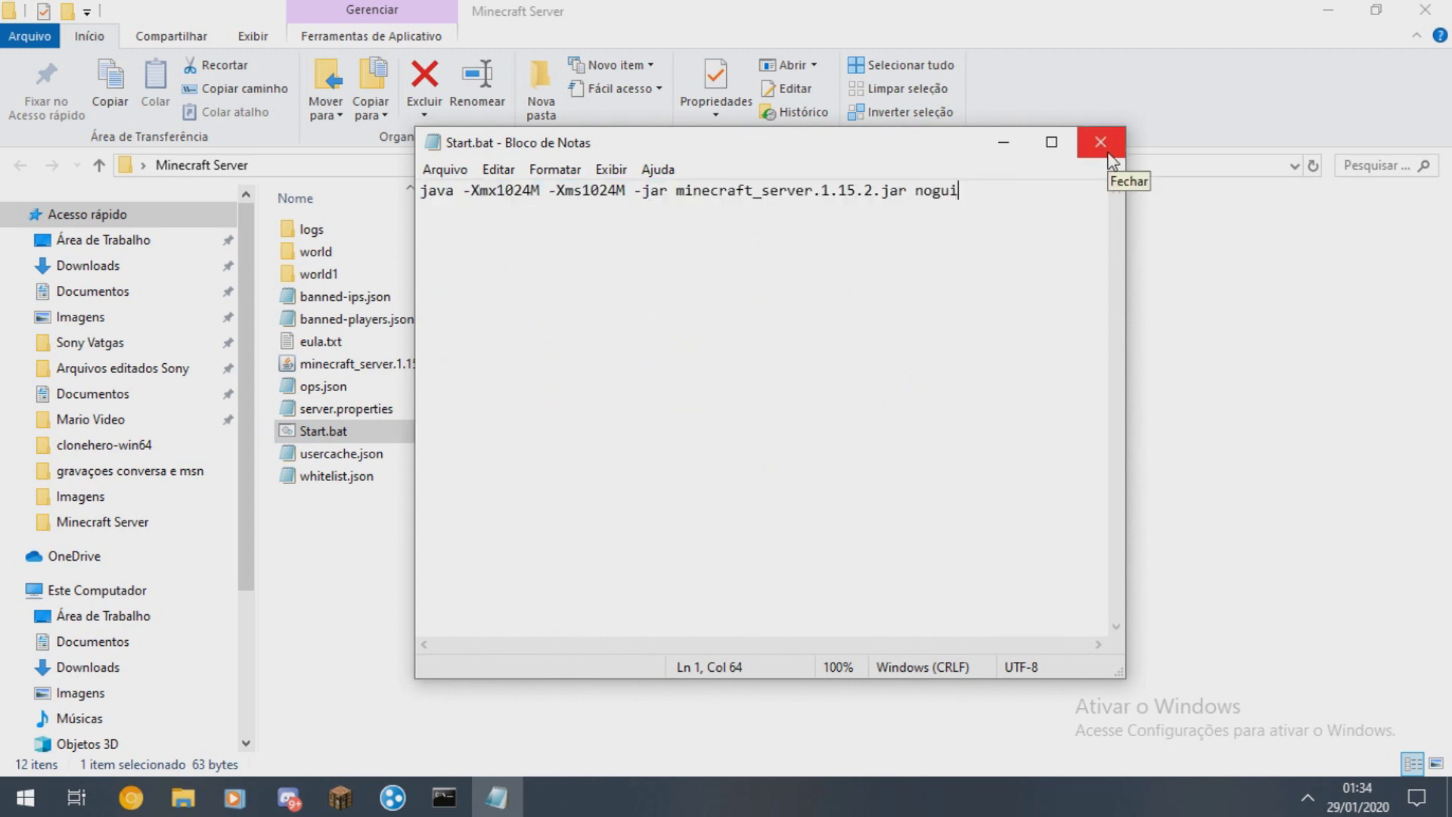
pyautogui.click(1101, 142)
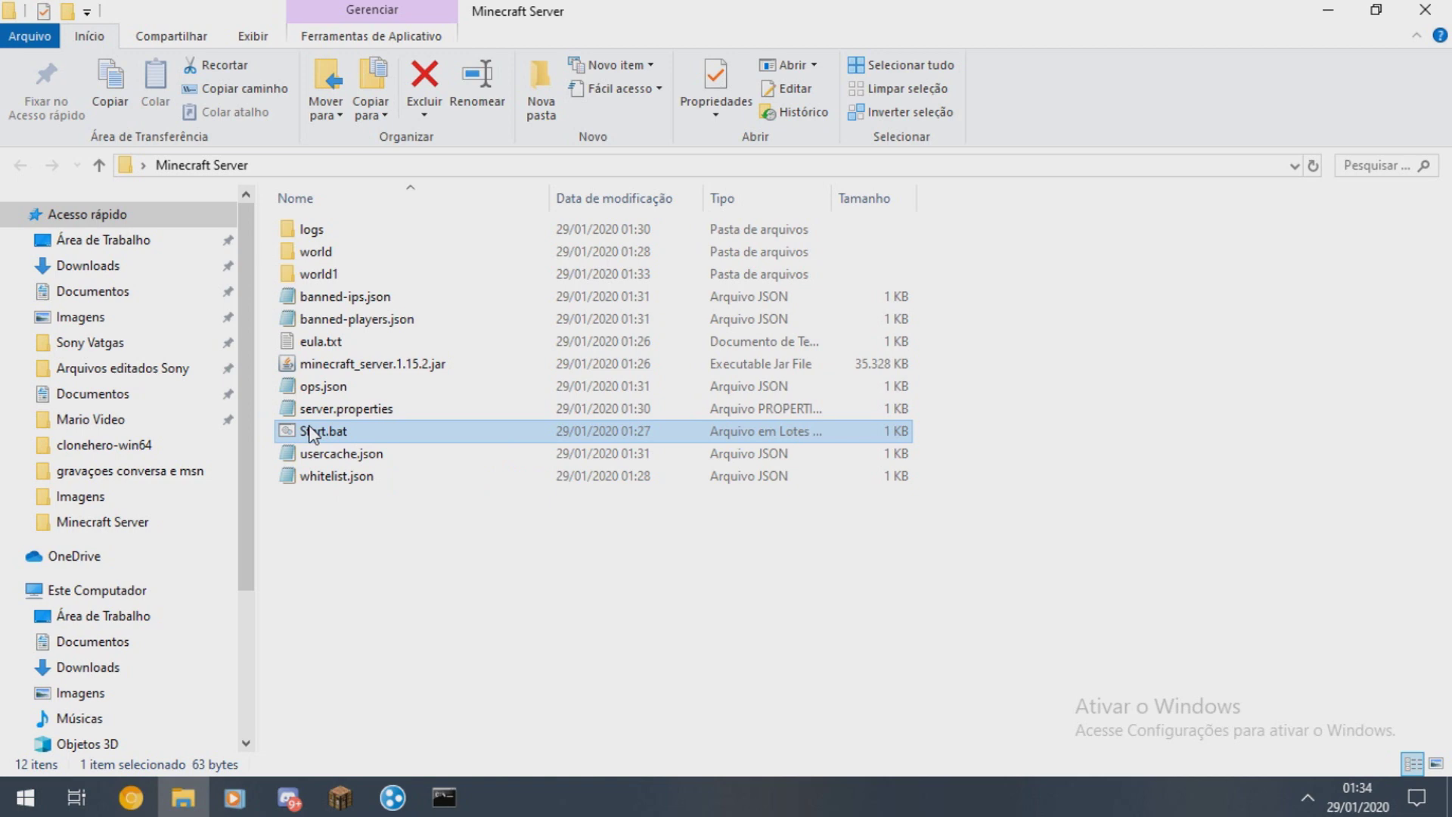
# - Run Start.bat to launch the server in a resized command window, allowing firewall access
pyautogui.doubleClick(308, 433)
pyautogui.click(561, 152)
pyautogui.moveTo(559, 139); pyautogui.dragTo(536, 118)
pyautogui.click(524, 254)
pyautogui.click(313, 199)
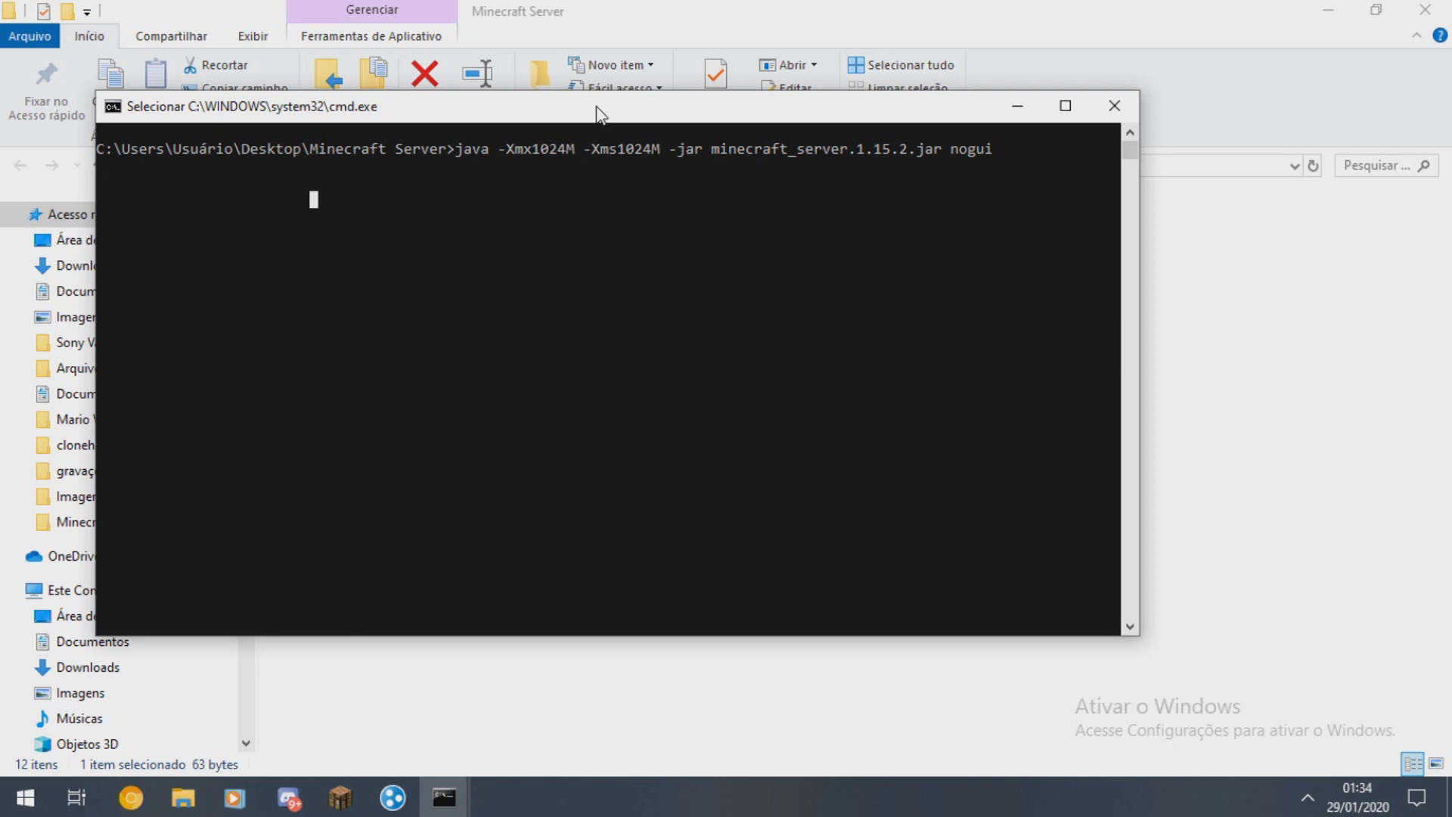
pyautogui.moveTo(599, 112); pyautogui.dragTo(541, 105)
pyautogui.moveTo(1082, 626); pyautogui.dragTo(1019, 582)
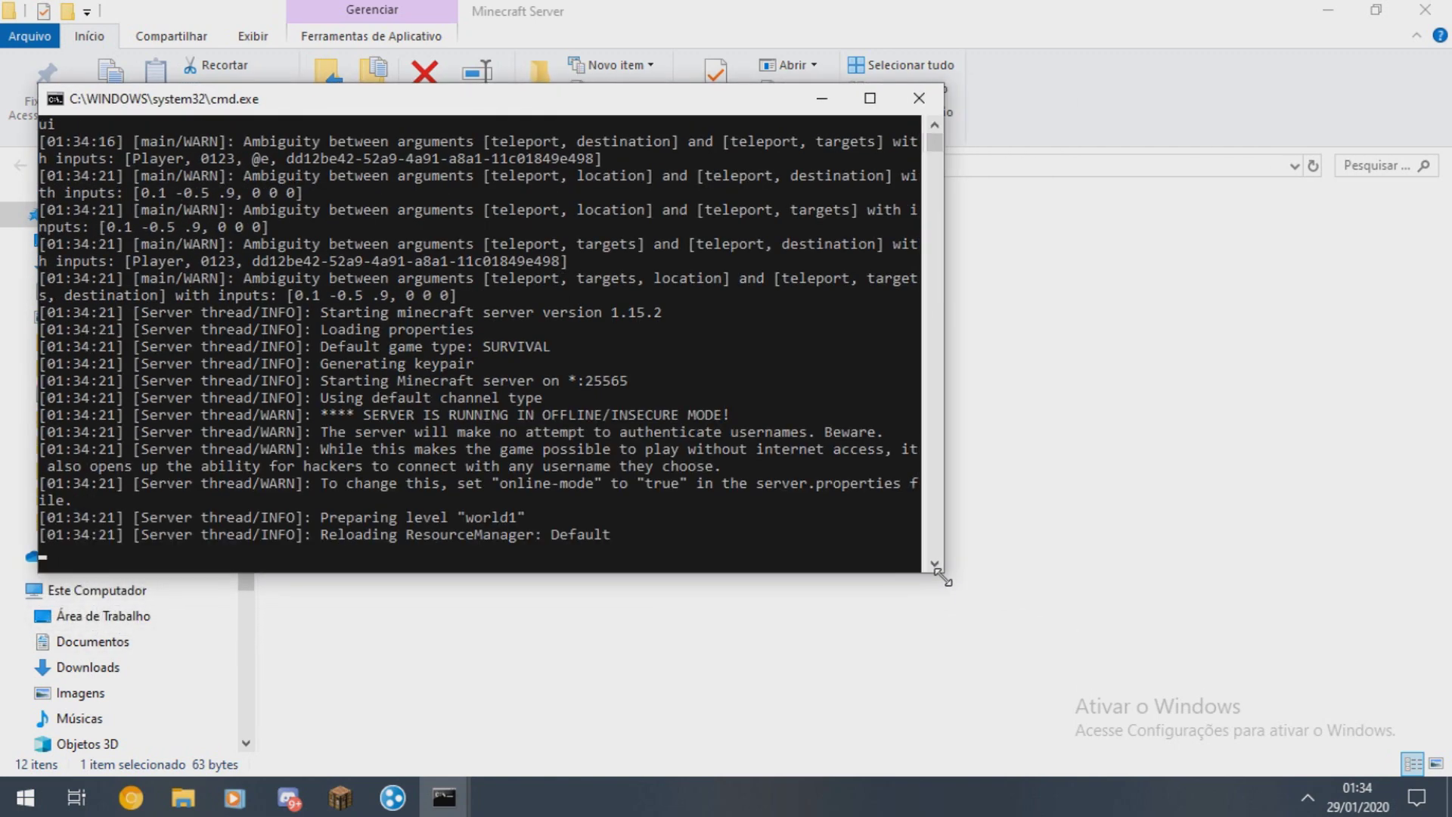
pyautogui.click(870, 588)
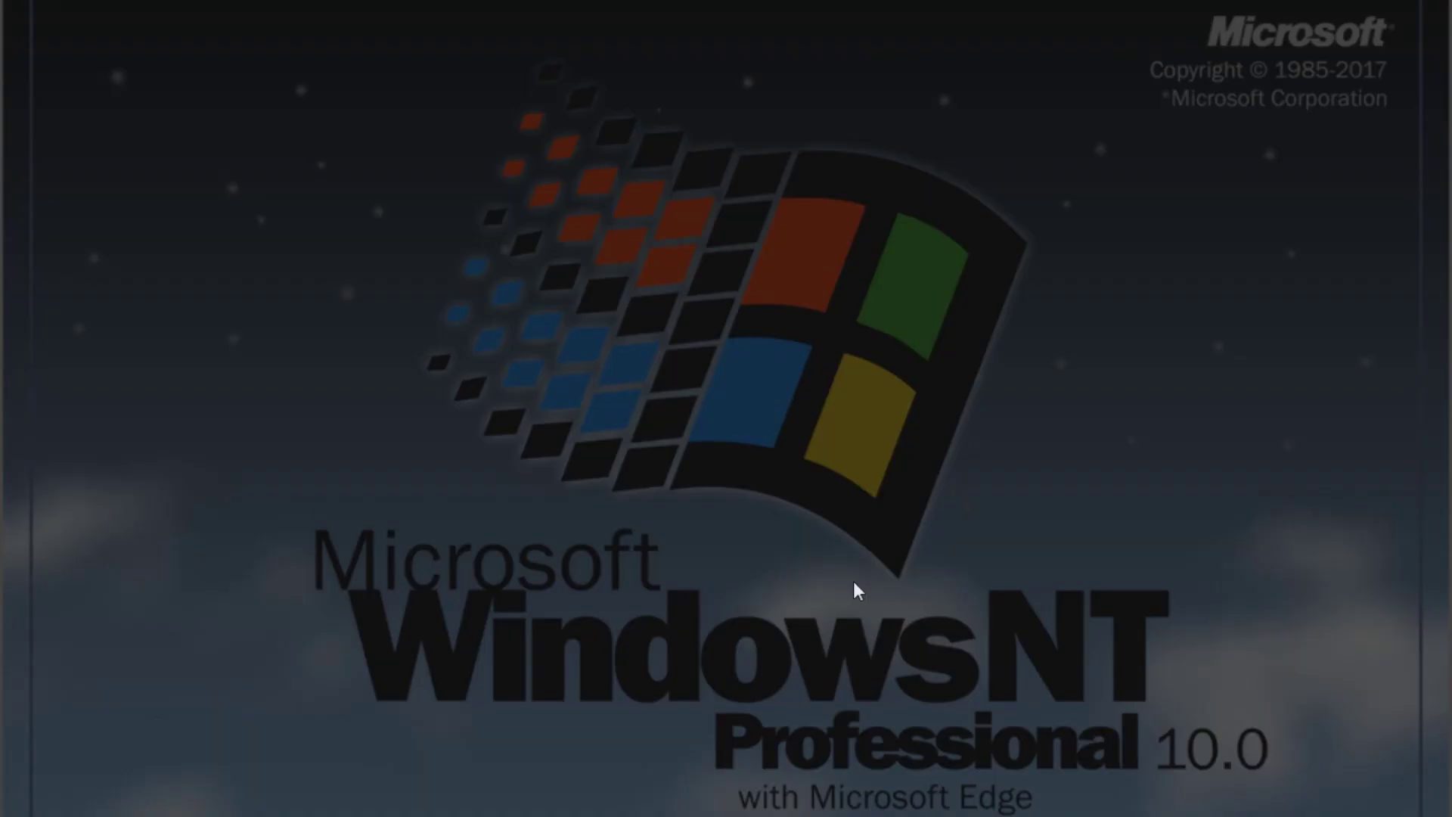
pyautogui.click(564, 543)
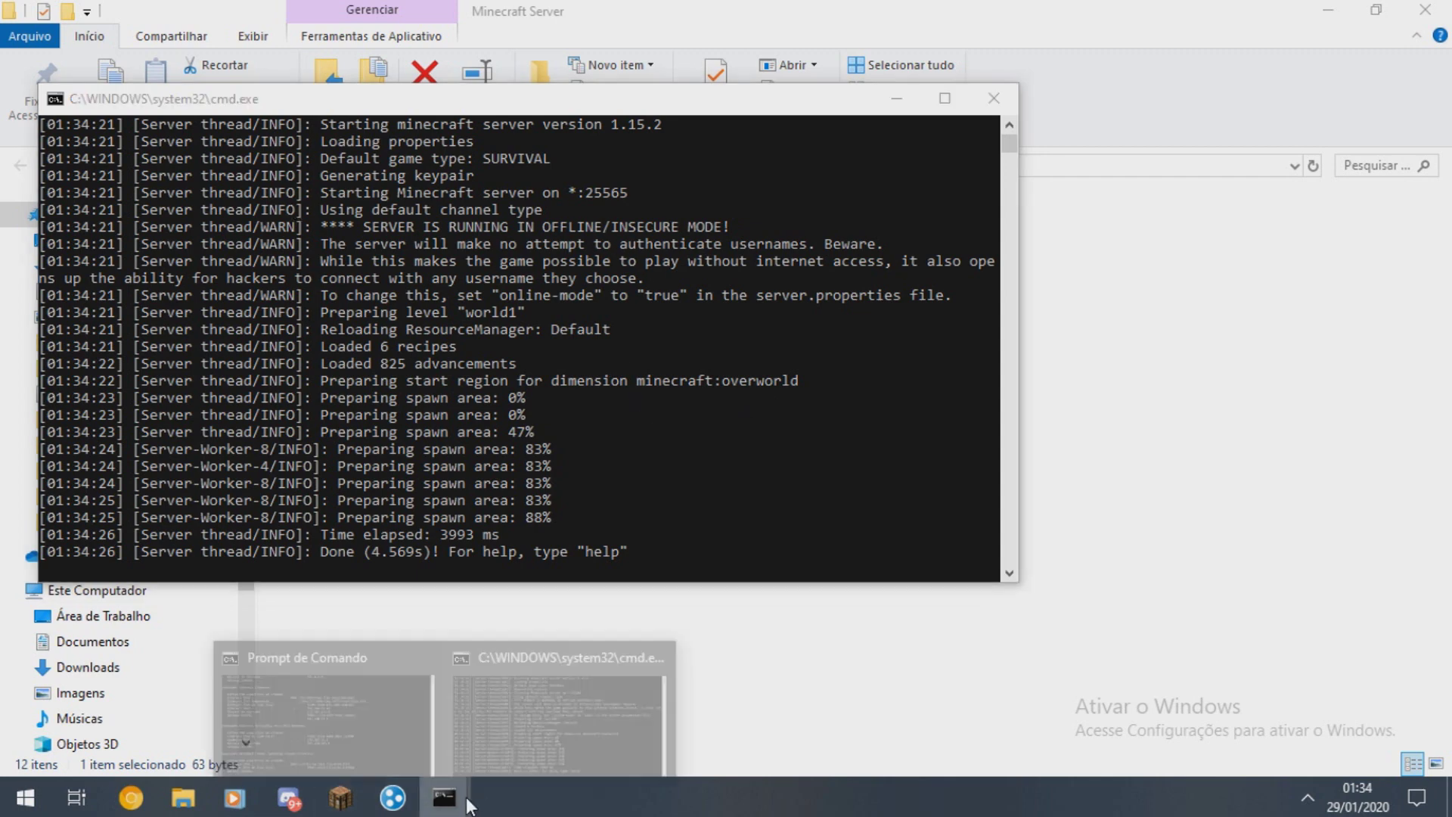
# - Rejoin the server by direct connection using this computer's copied Hamachi address
pyautogui.click(339, 797)
pyautogui.click(743, 397)
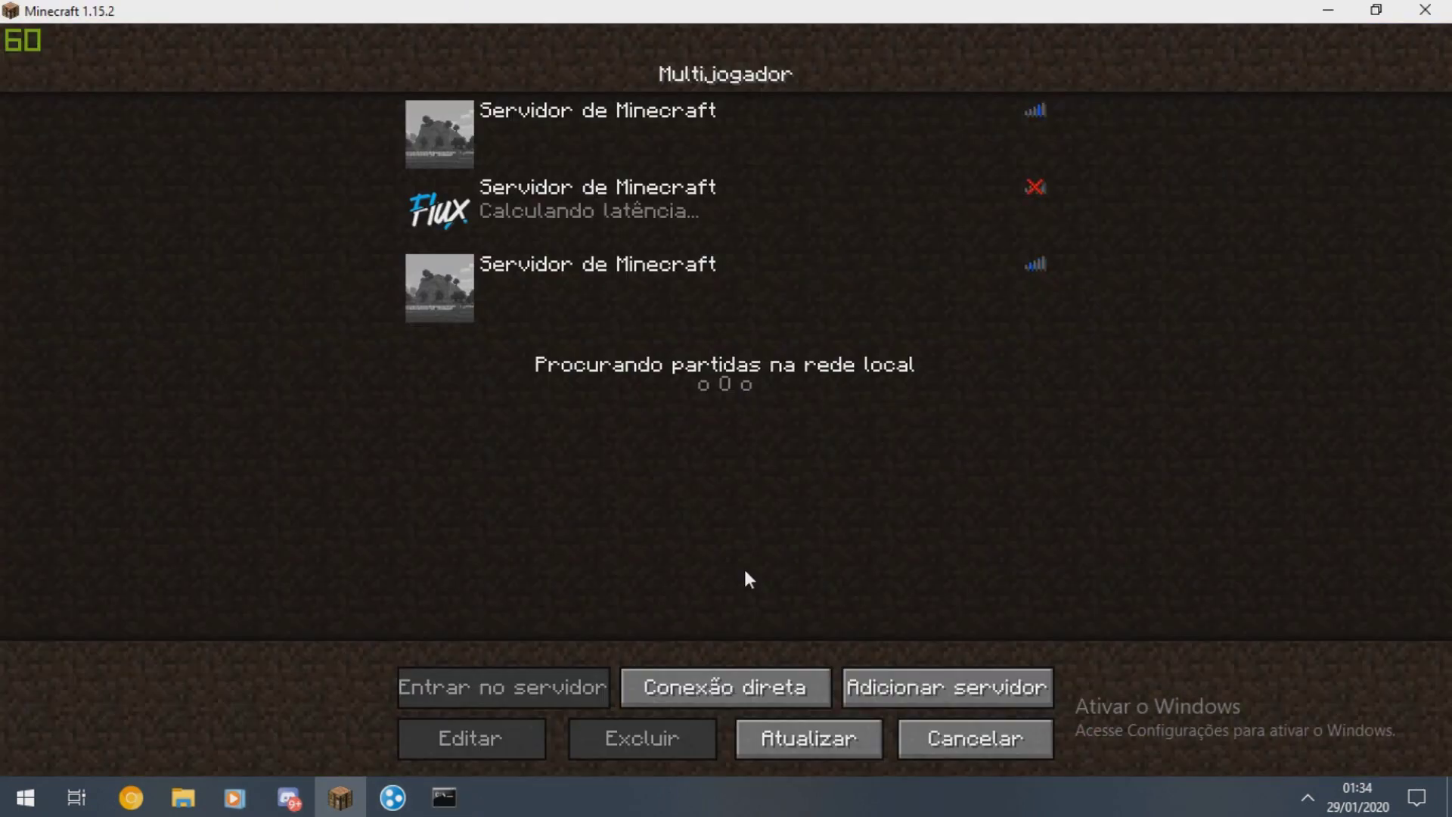
pyautogui.click(738, 688)
pyautogui.hotkey('ctrl', 'a')
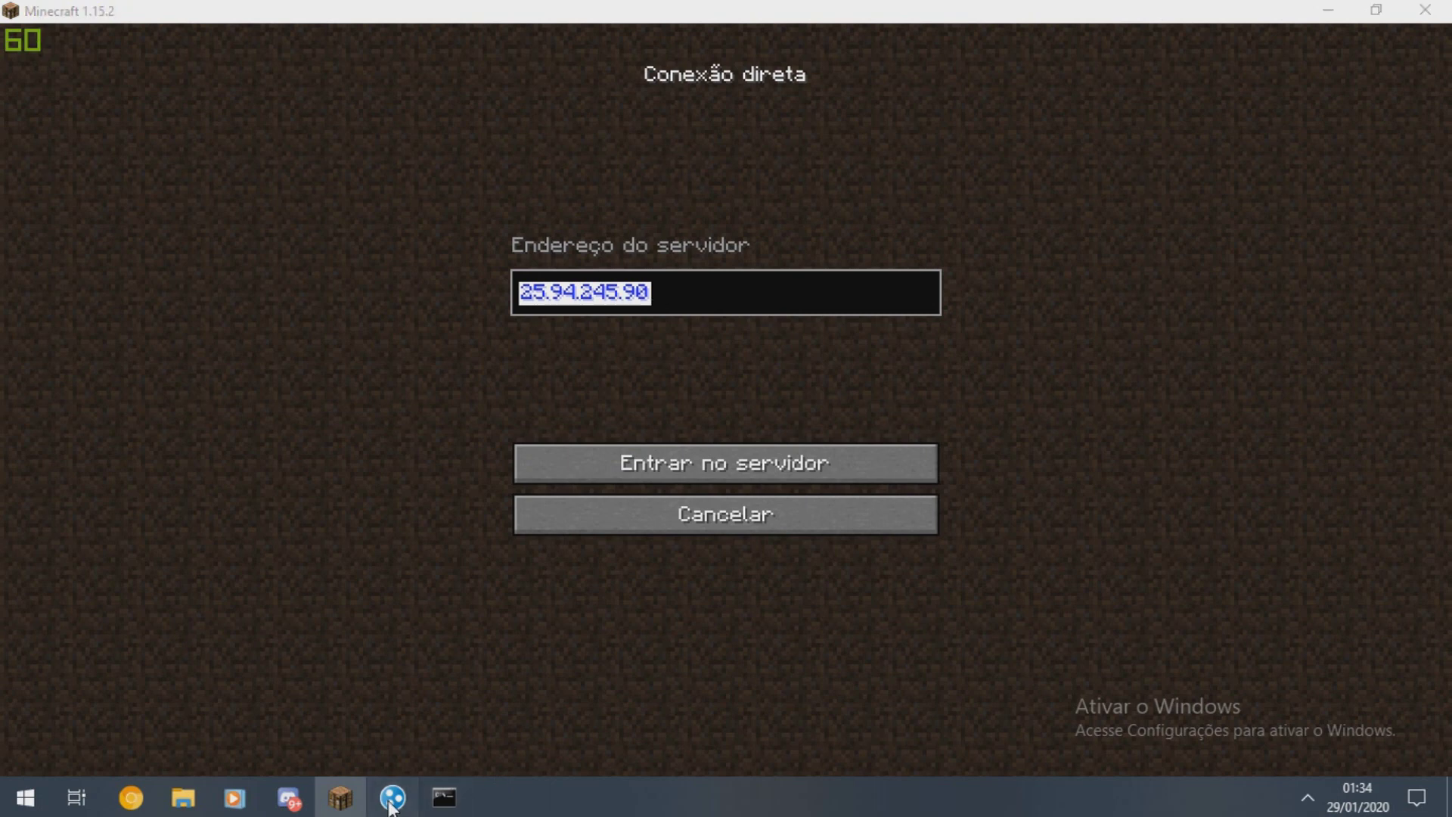
pyautogui.click(392, 797)
pyautogui.click(800, 256)
pyautogui.click(346, 315)
pyautogui.write('25.18.213.225')
pyautogui.click(690, 454)
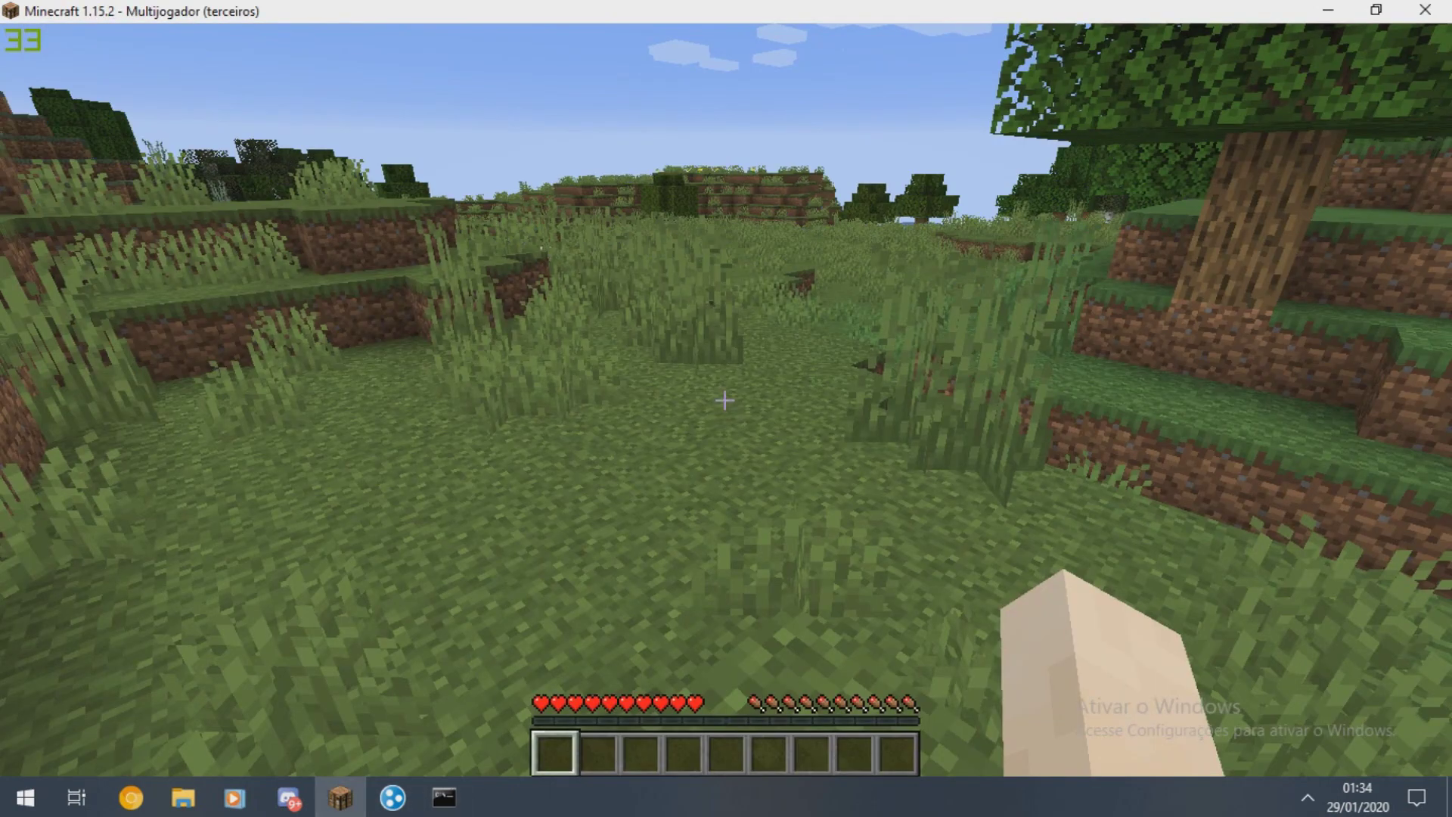
# - Walk forward in game, confirm the join in the server console, then switch to the browser
pyautogui.press('w')
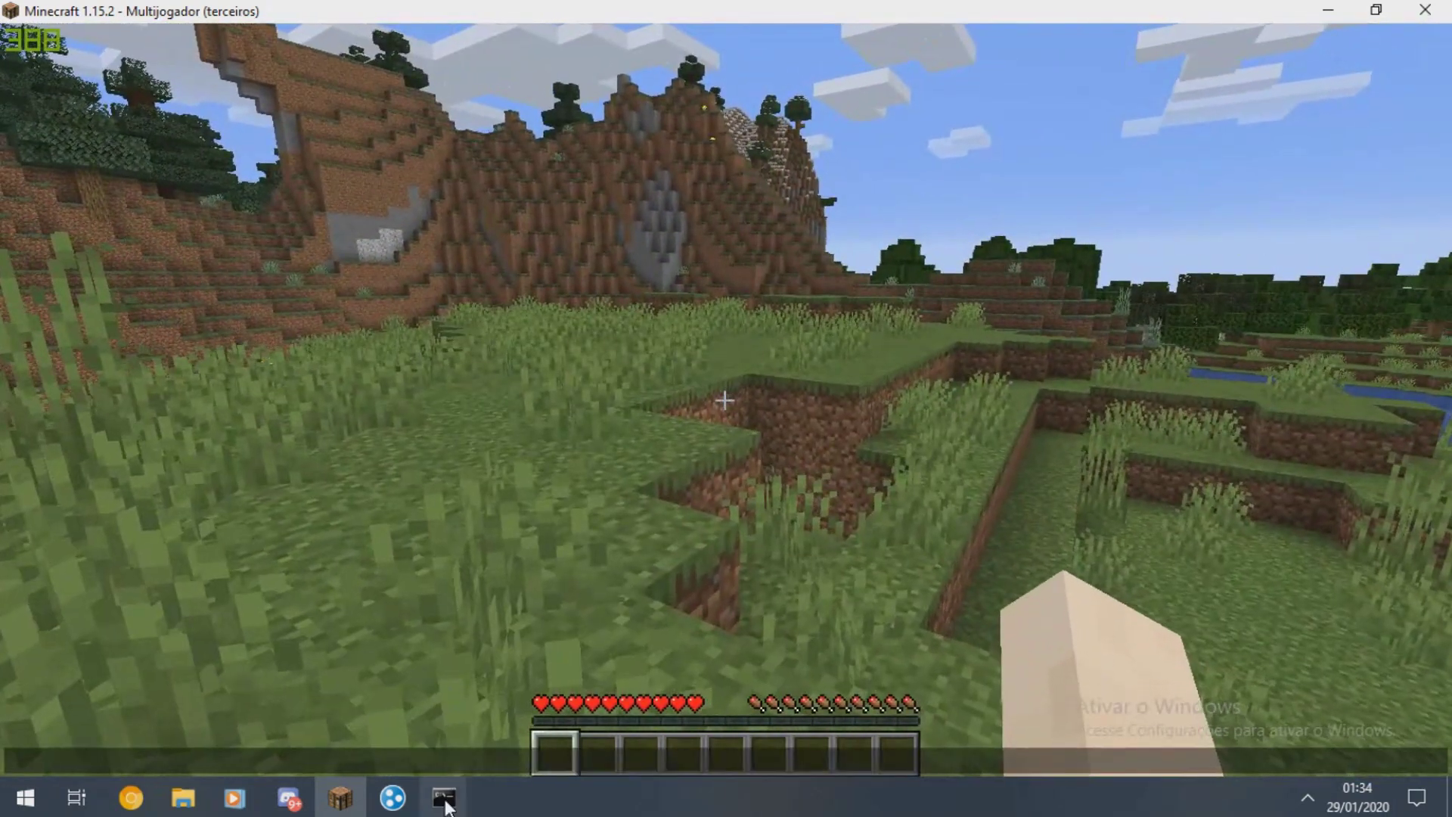
pyautogui.moveTo(444, 797)
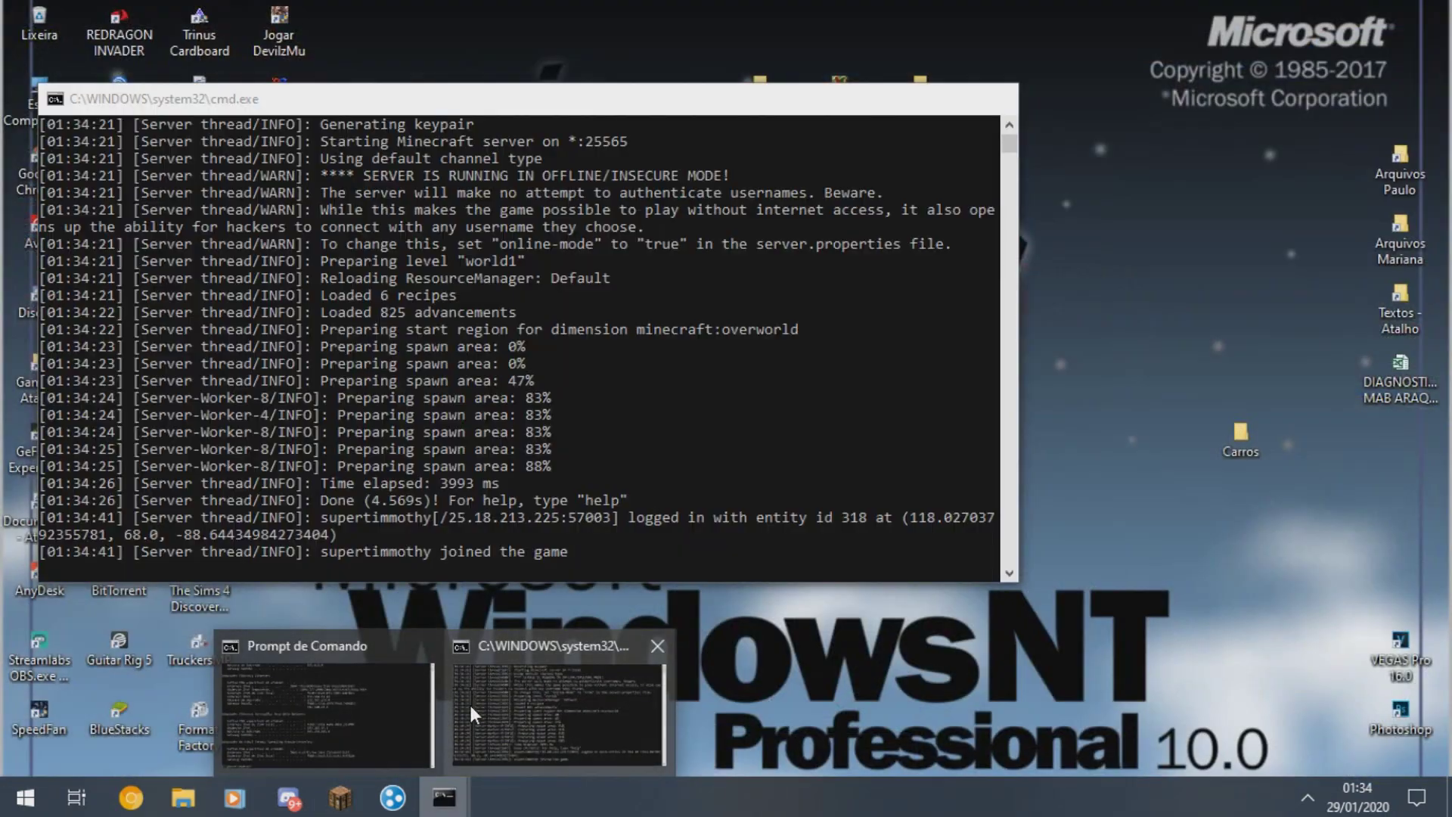
pyautogui.click(470, 705)
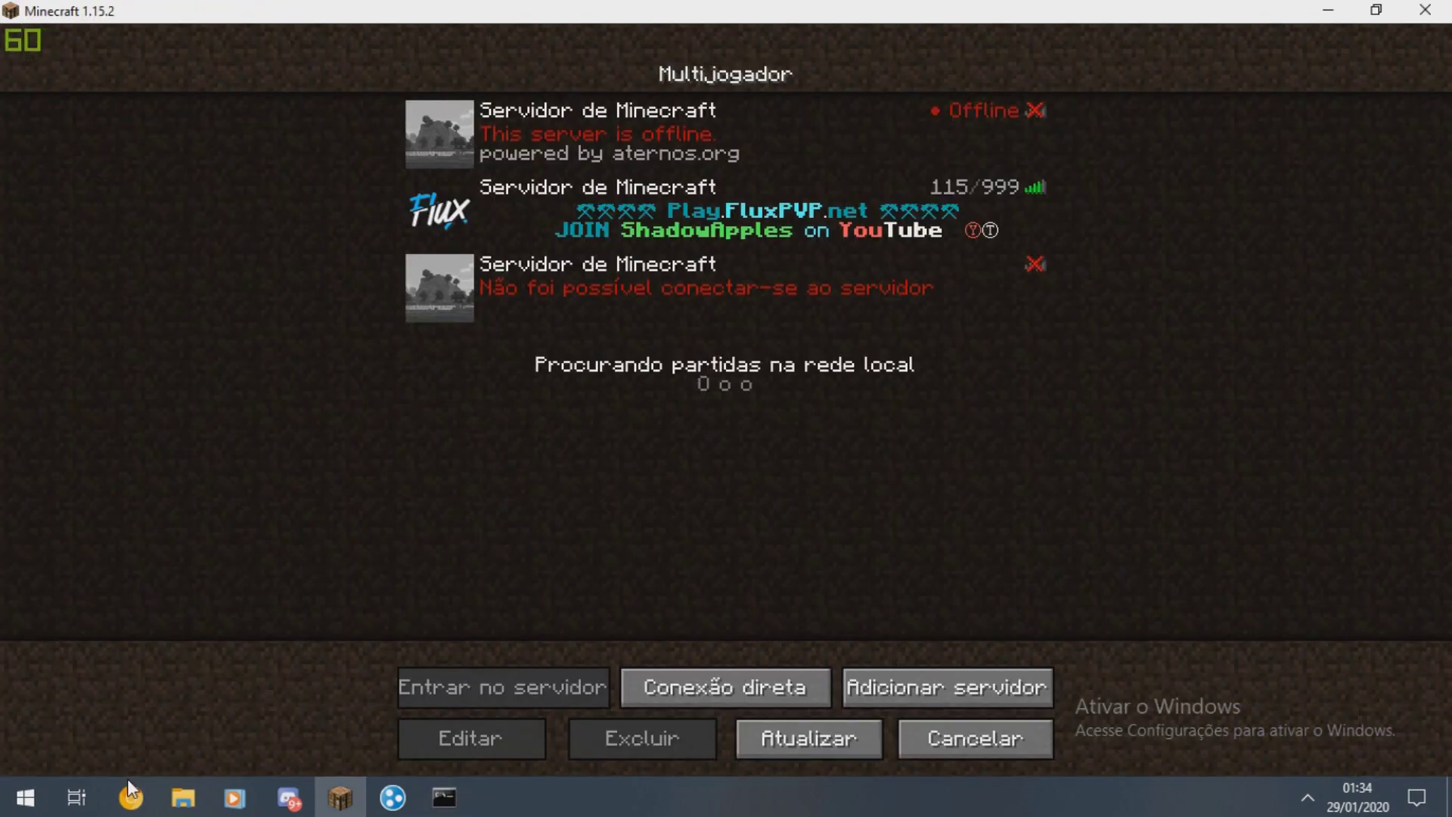
pyautogui.click(130, 797)
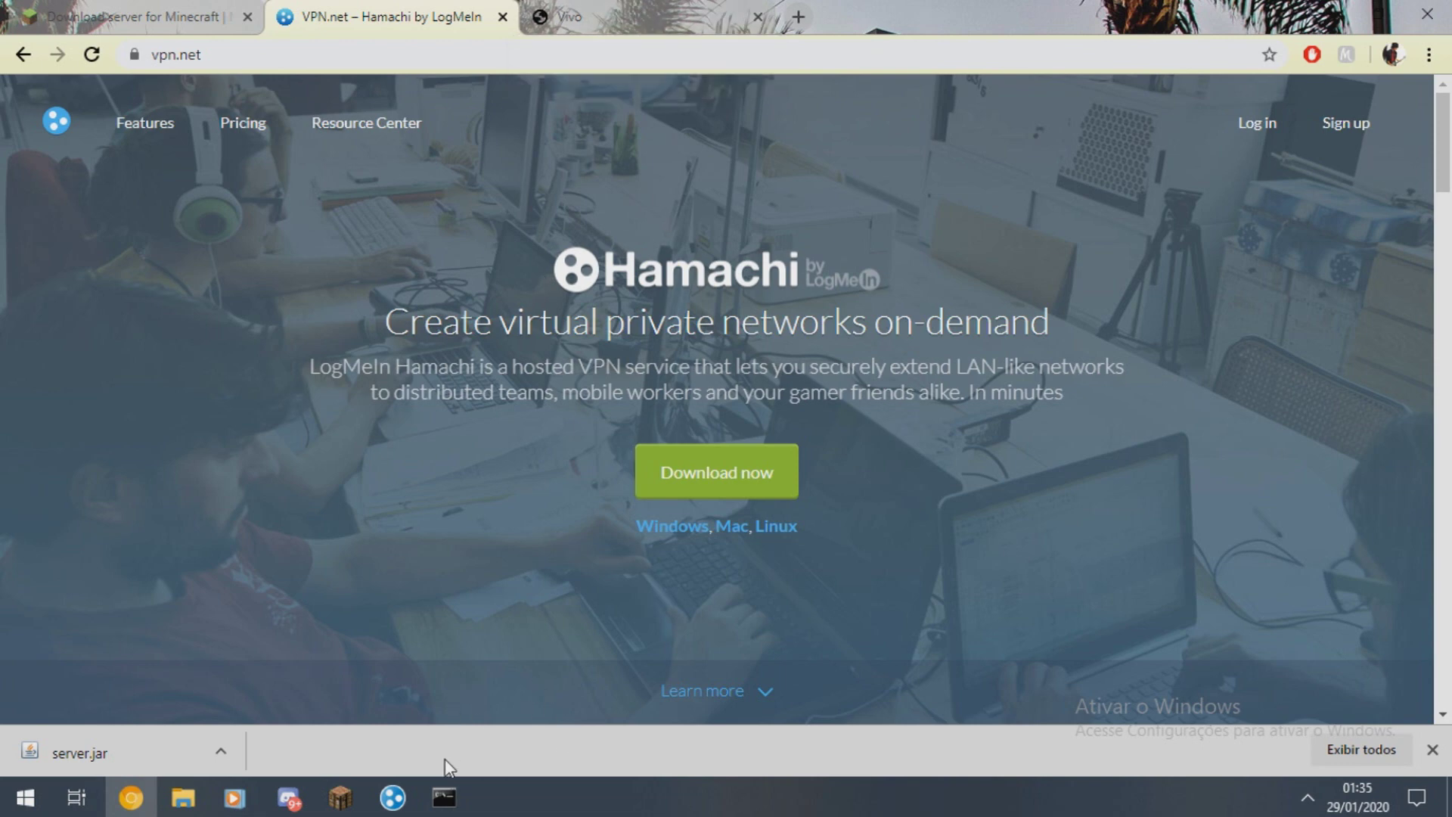
# - Open Command Prompt and run ipconfig
pyautogui.click(24, 797)
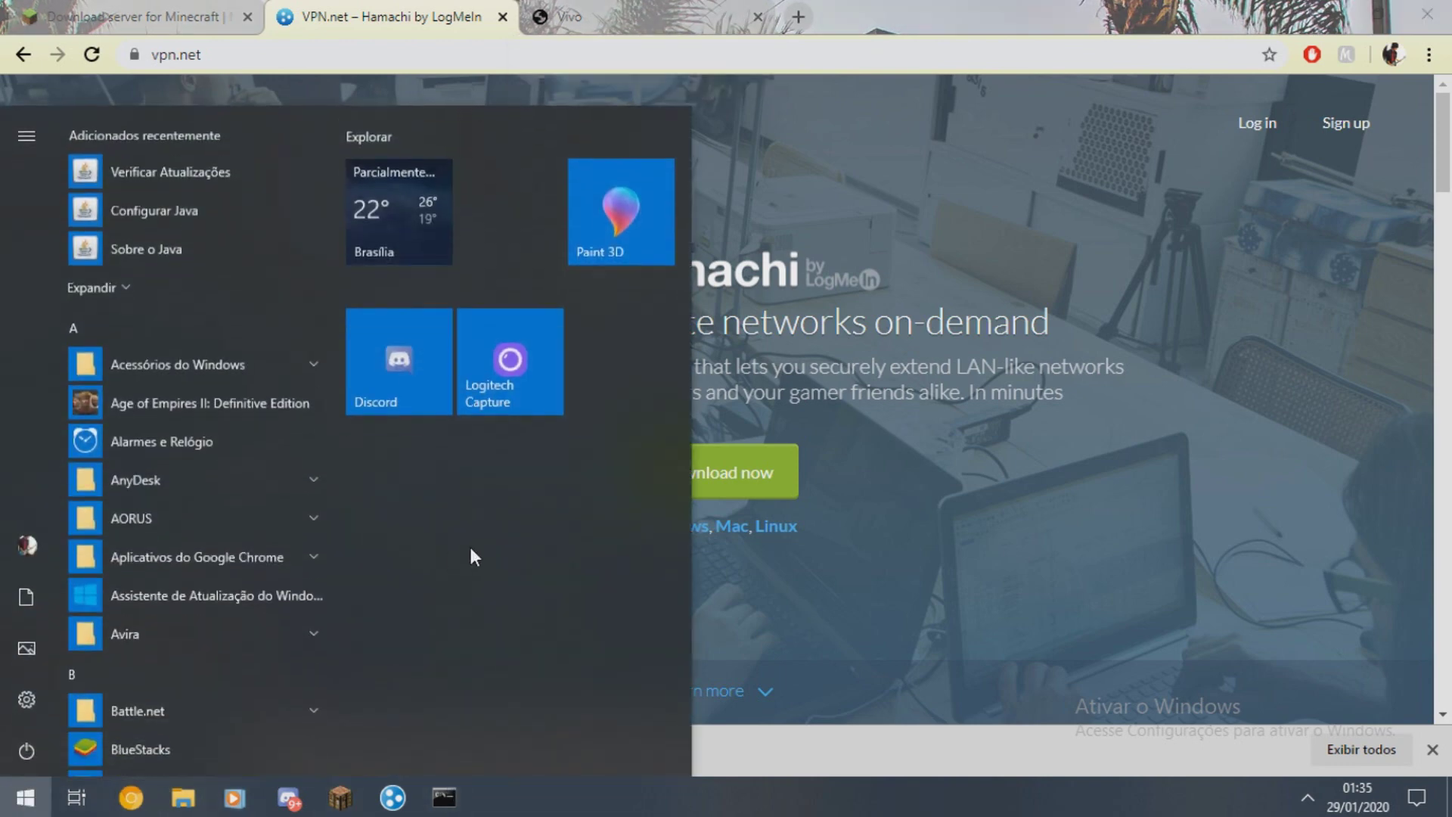
pyautogui.write('cmd')
pyautogui.press('Return')
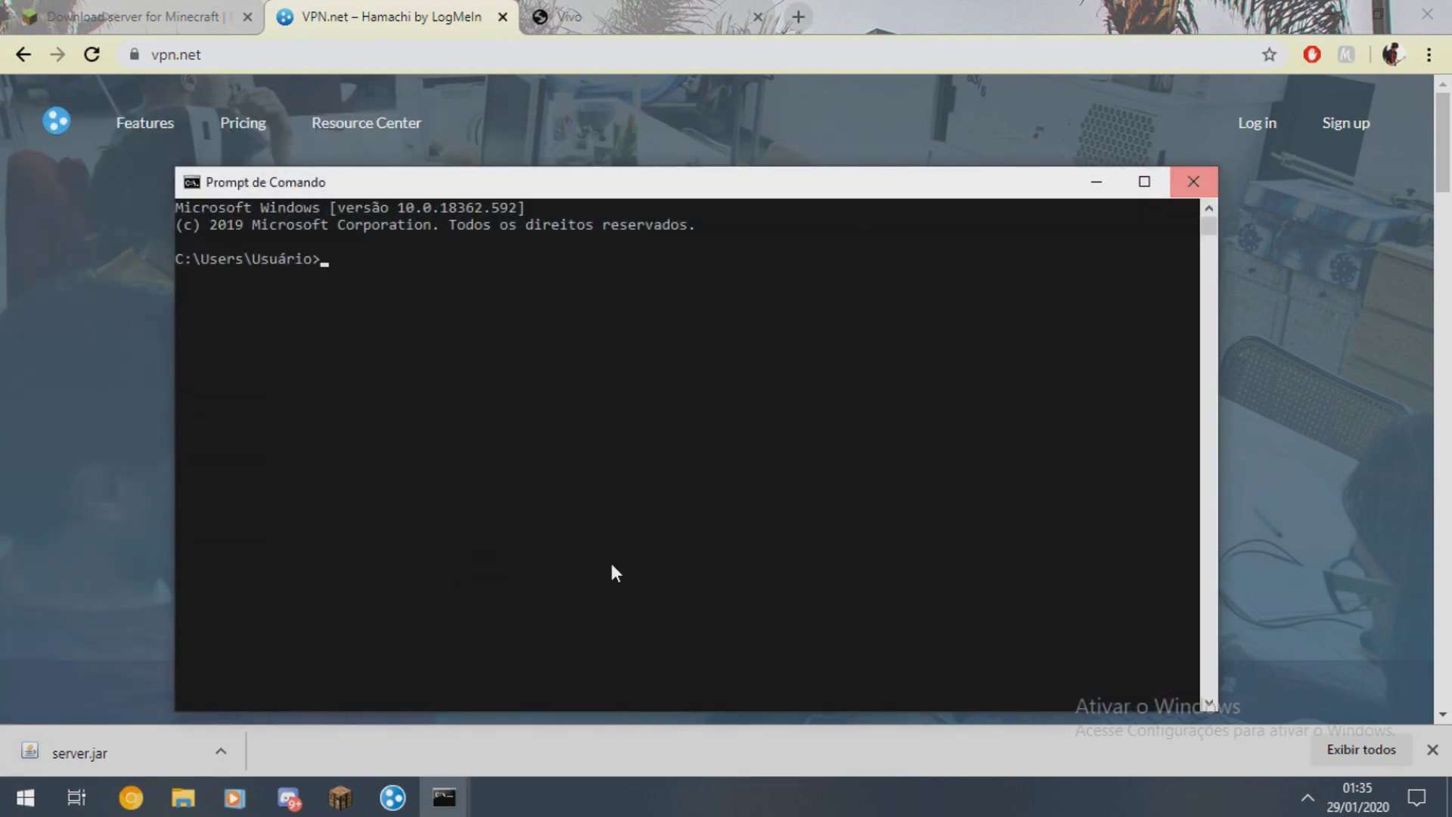
pyautogui.click(642, 378)
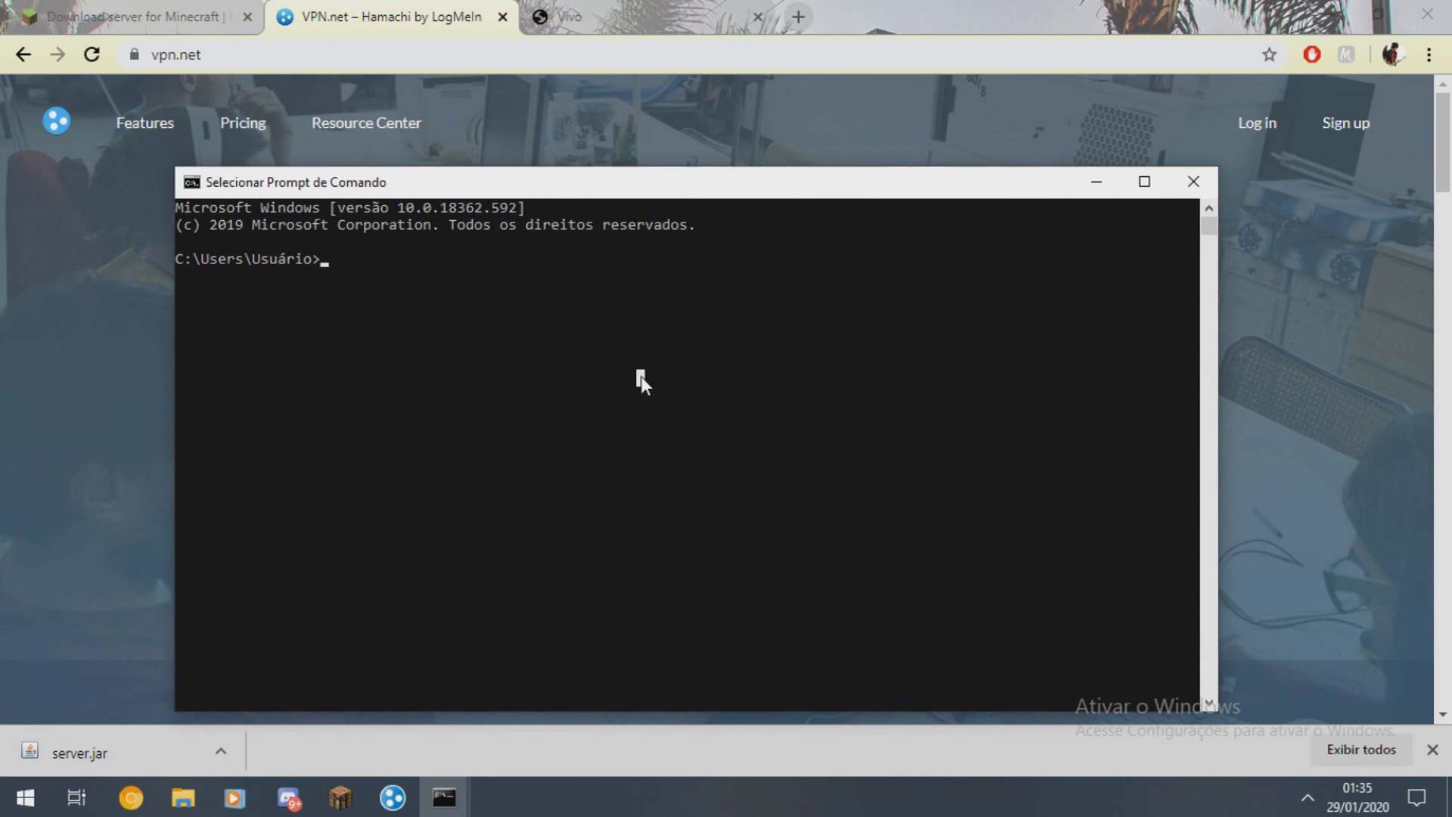
pyautogui.write('ipconfig')
pyautogui.press('Return')
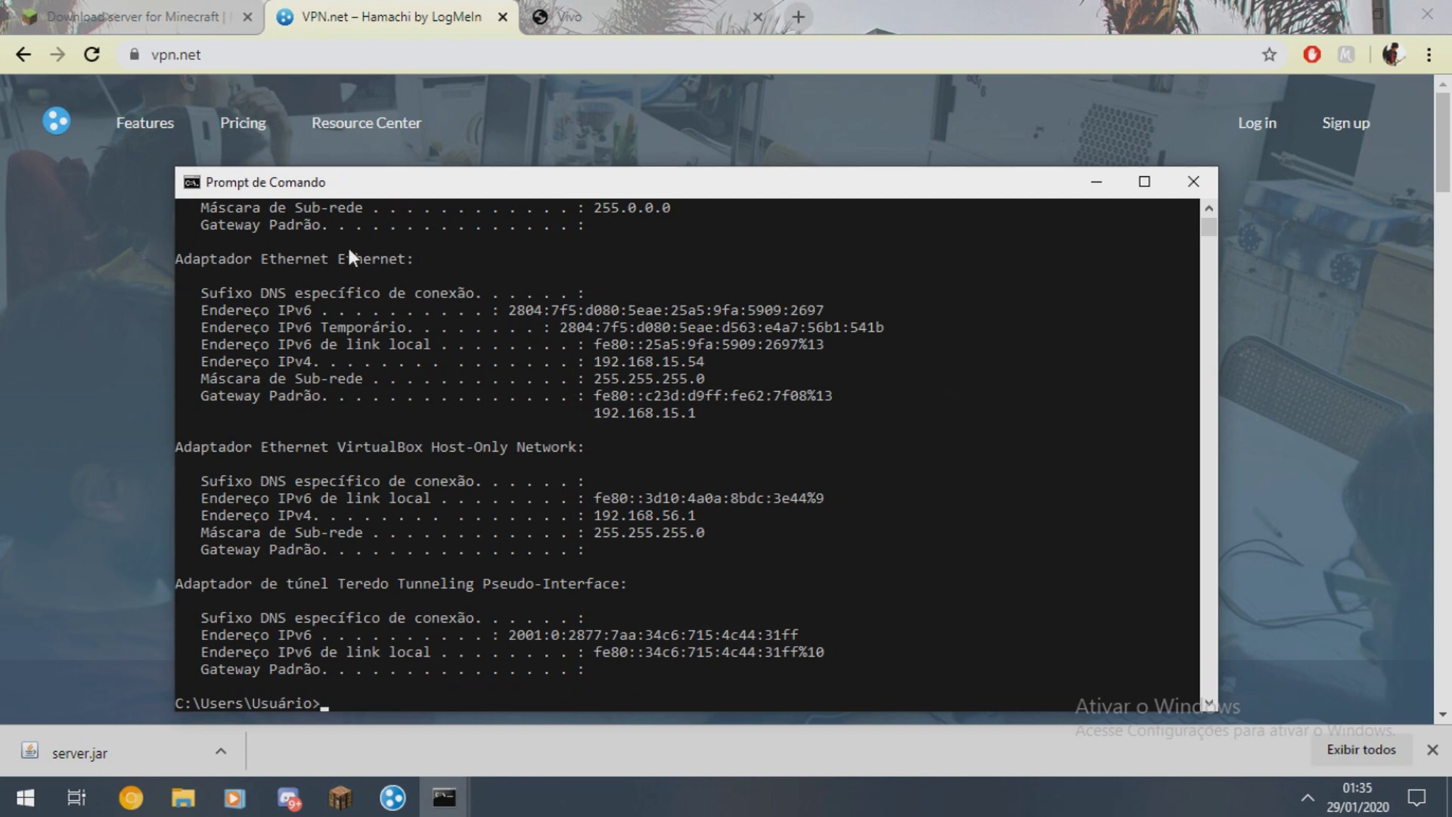
# - Mark and copy the default gateway address 192.168.15.1 from the Ethernet adapter
pyautogui.scroll(1, 394, 384)
pyautogui.moveTo(175, 327)
pyautogui.mouseDown()
pyautogui.moveTo(267, 315)
pyautogui.moveTo(158, 325)
pyautogui.mouseUp()
pyautogui.click(204, 446)
pyautogui.click(567, 465)
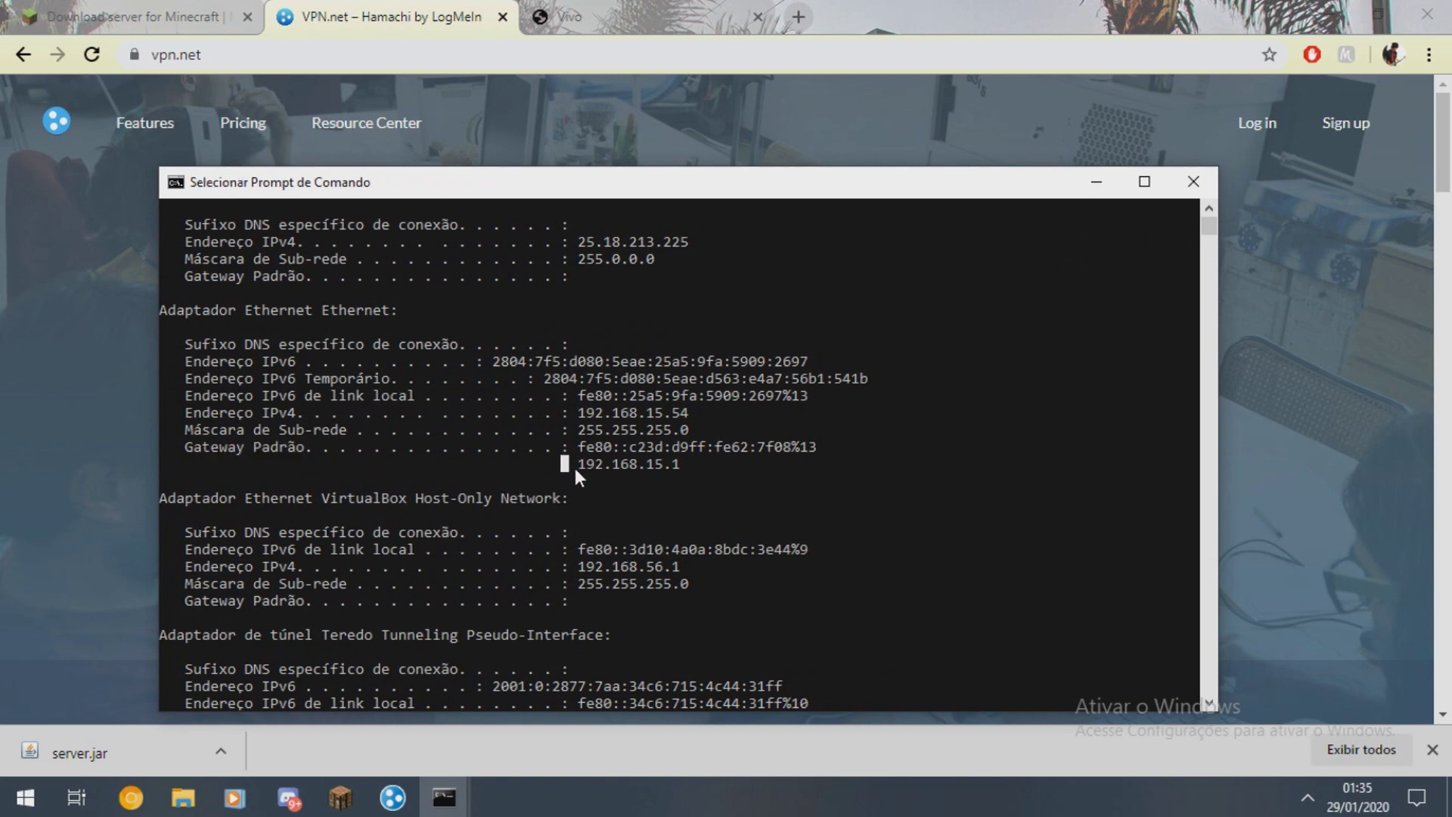
pyautogui.hotkey('ctrl', 'c')
# - Load the router page at 192.168.15.1 and open Configurações > Internet
pyautogui.click(669, 16)
pyautogui.moveTo(681, 49); pyautogui.dragTo(4, 34)
pyautogui.write('192.16')
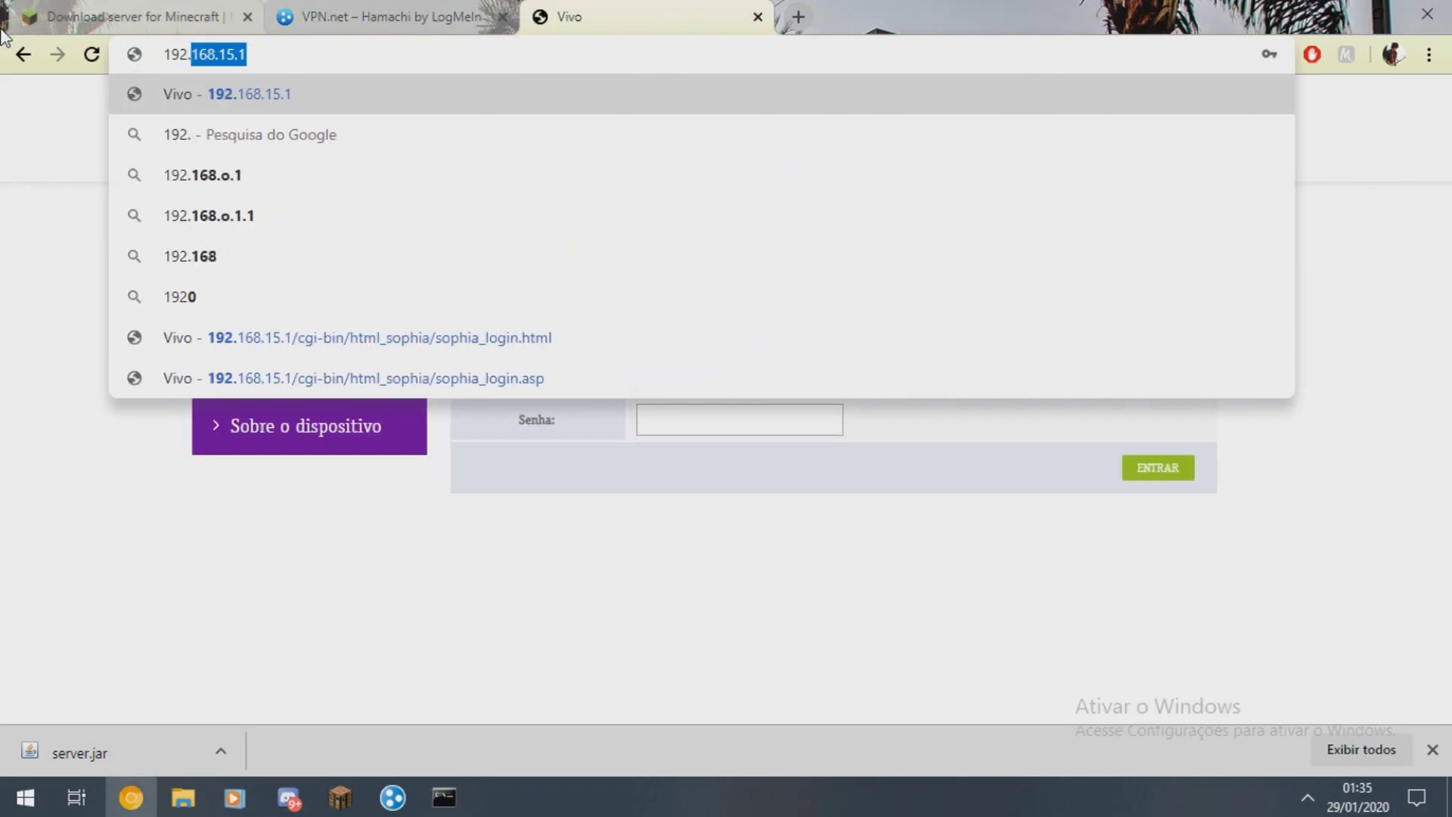
pyautogui.write('8.1')
pyautogui.press('Return')
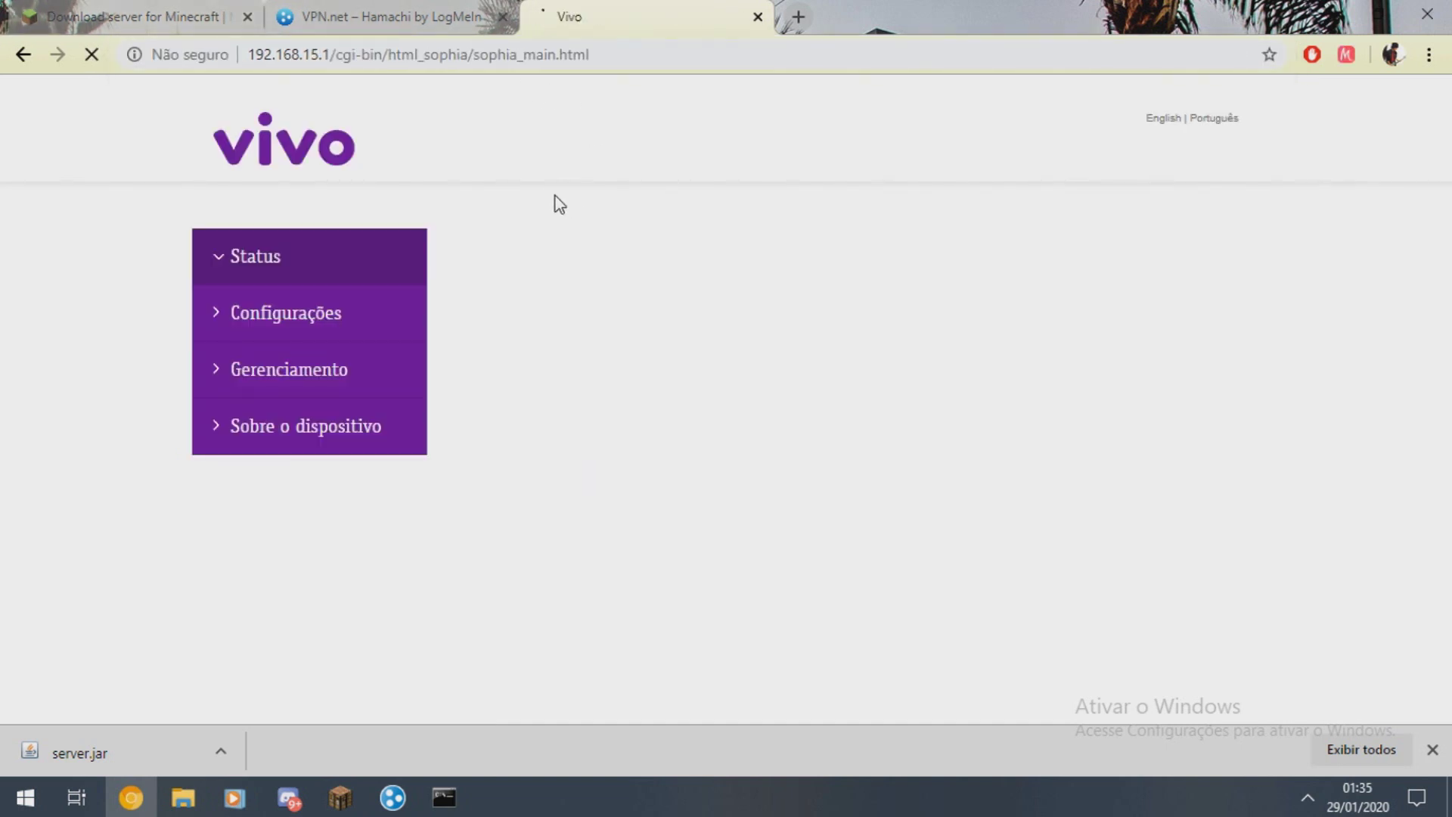
pyautogui.click(284, 318)
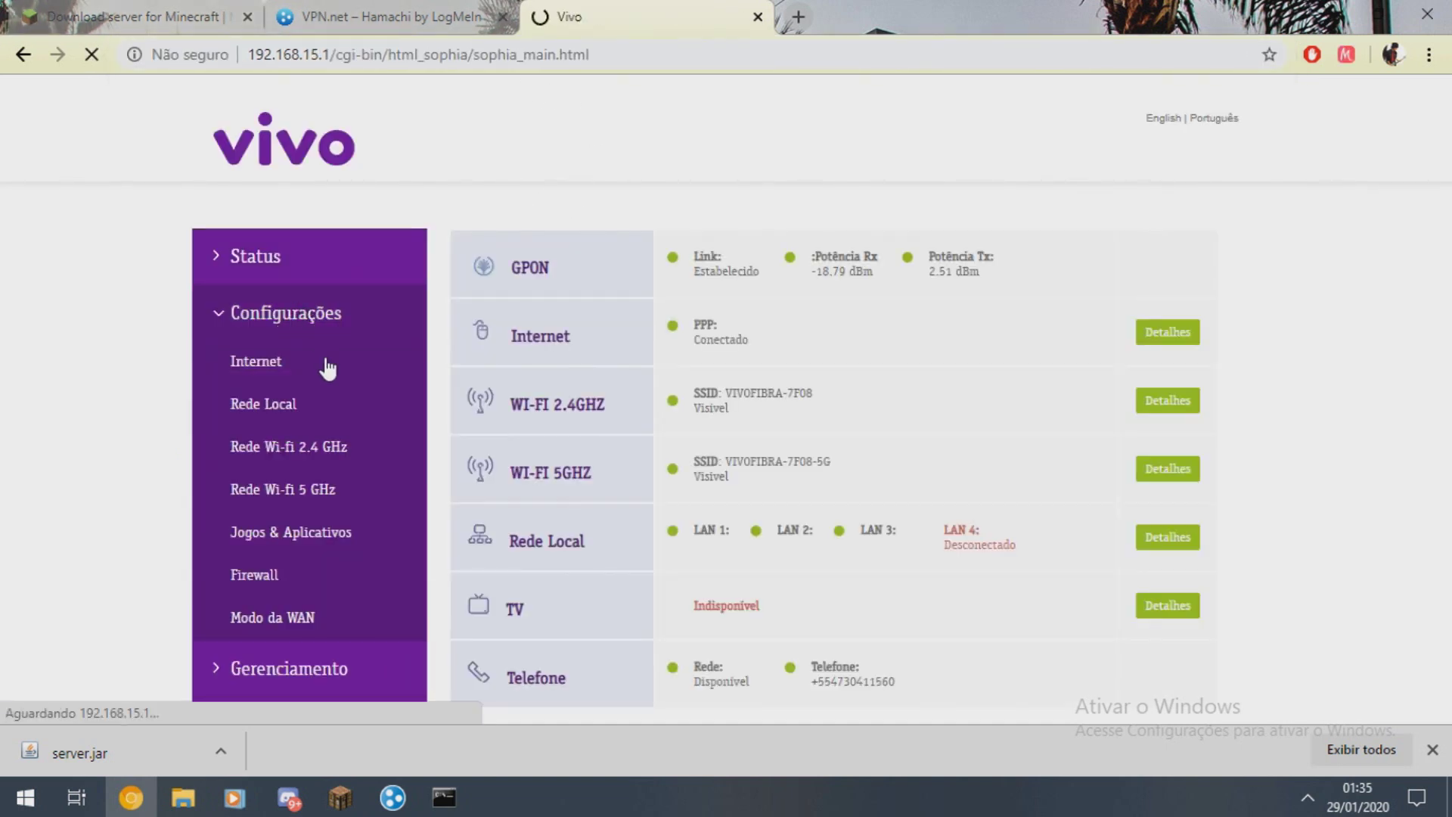
pyautogui.click(291, 379)
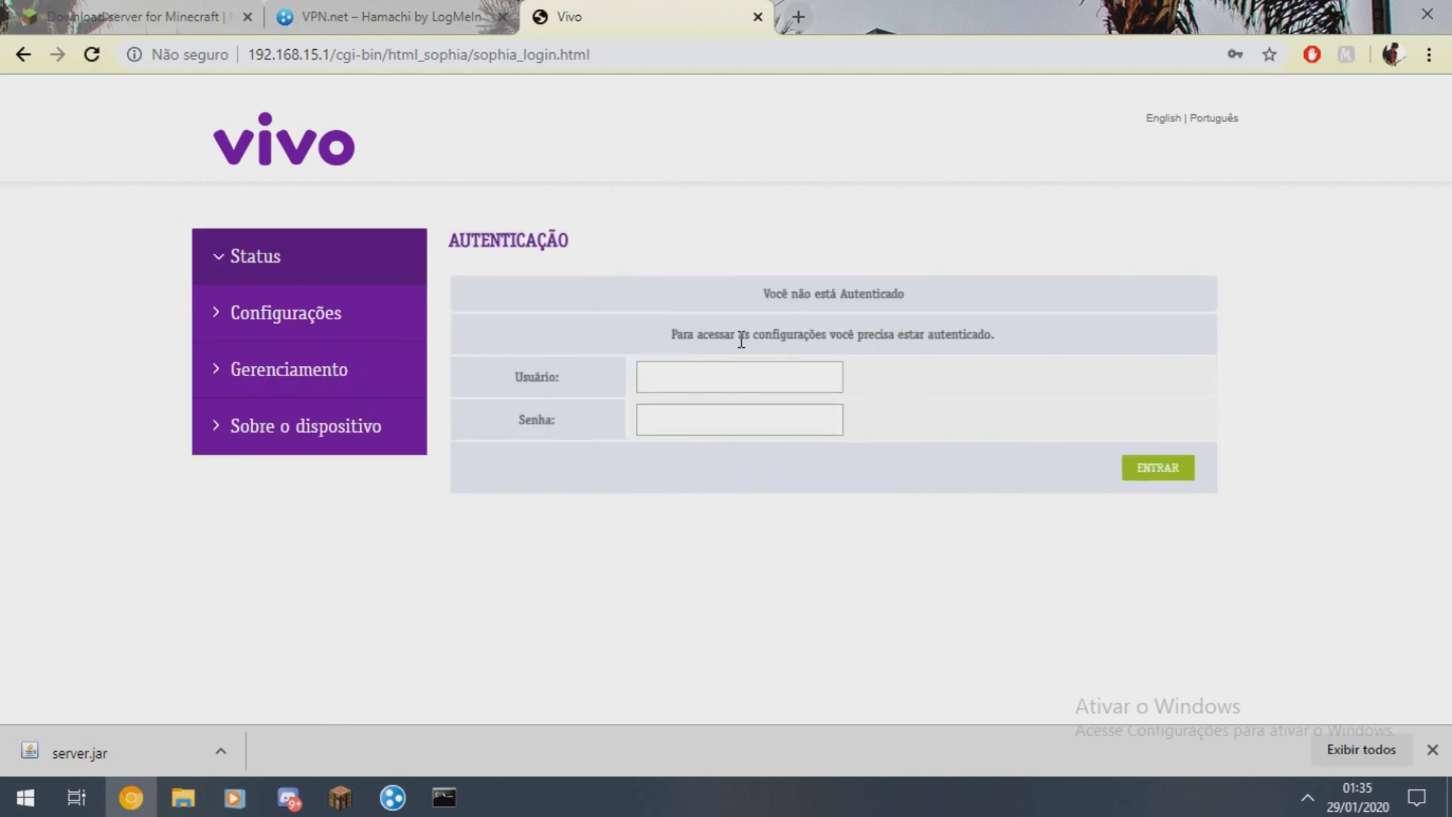
# - Sign in to the Vivo router using the saved login
pyautogui.click(742, 376)
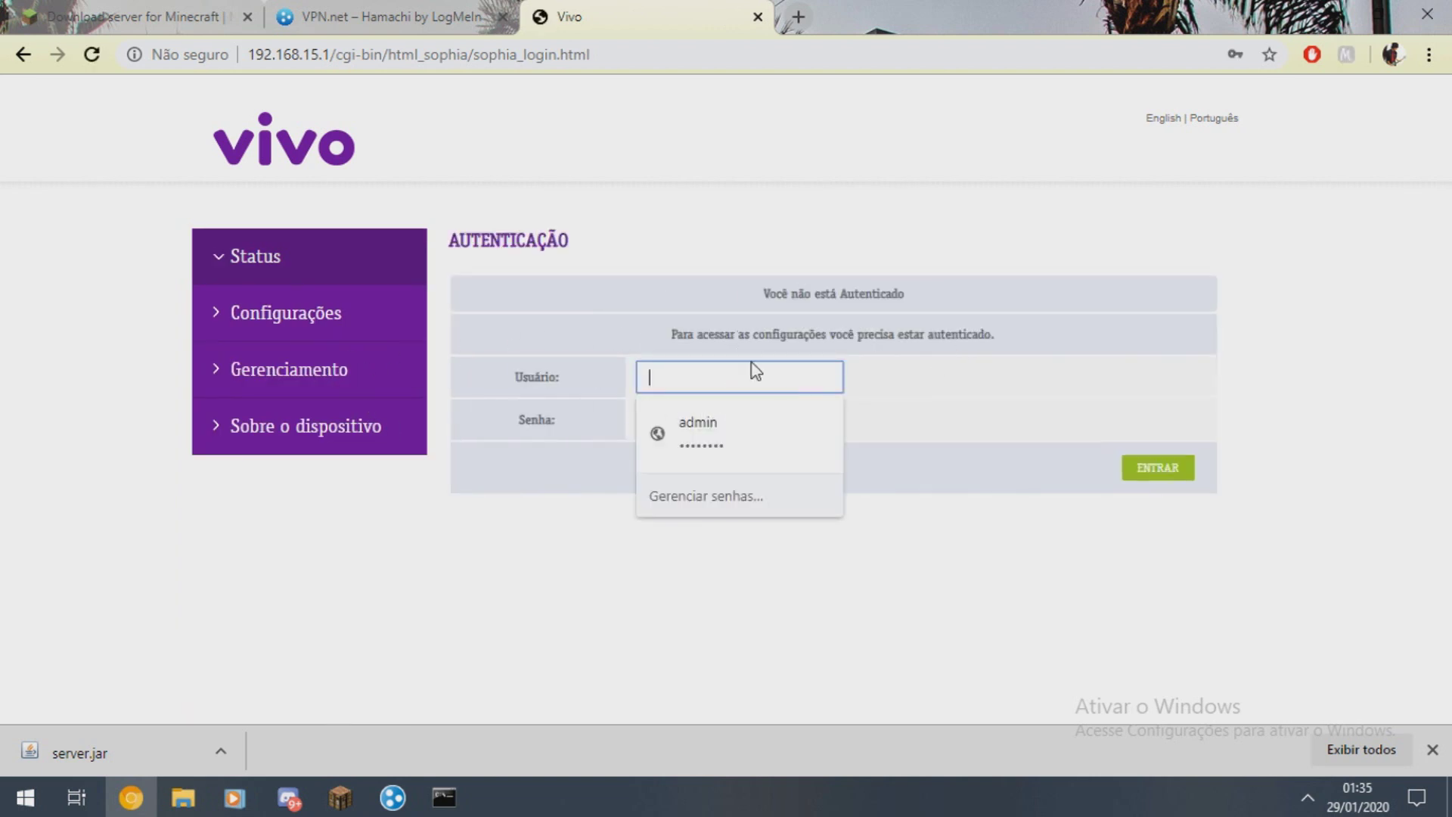
pyautogui.click(809, 284)
pyautogui.click(726, 377)
pyautogui.click(755, 425)
pyautogui.click(1158, 472)
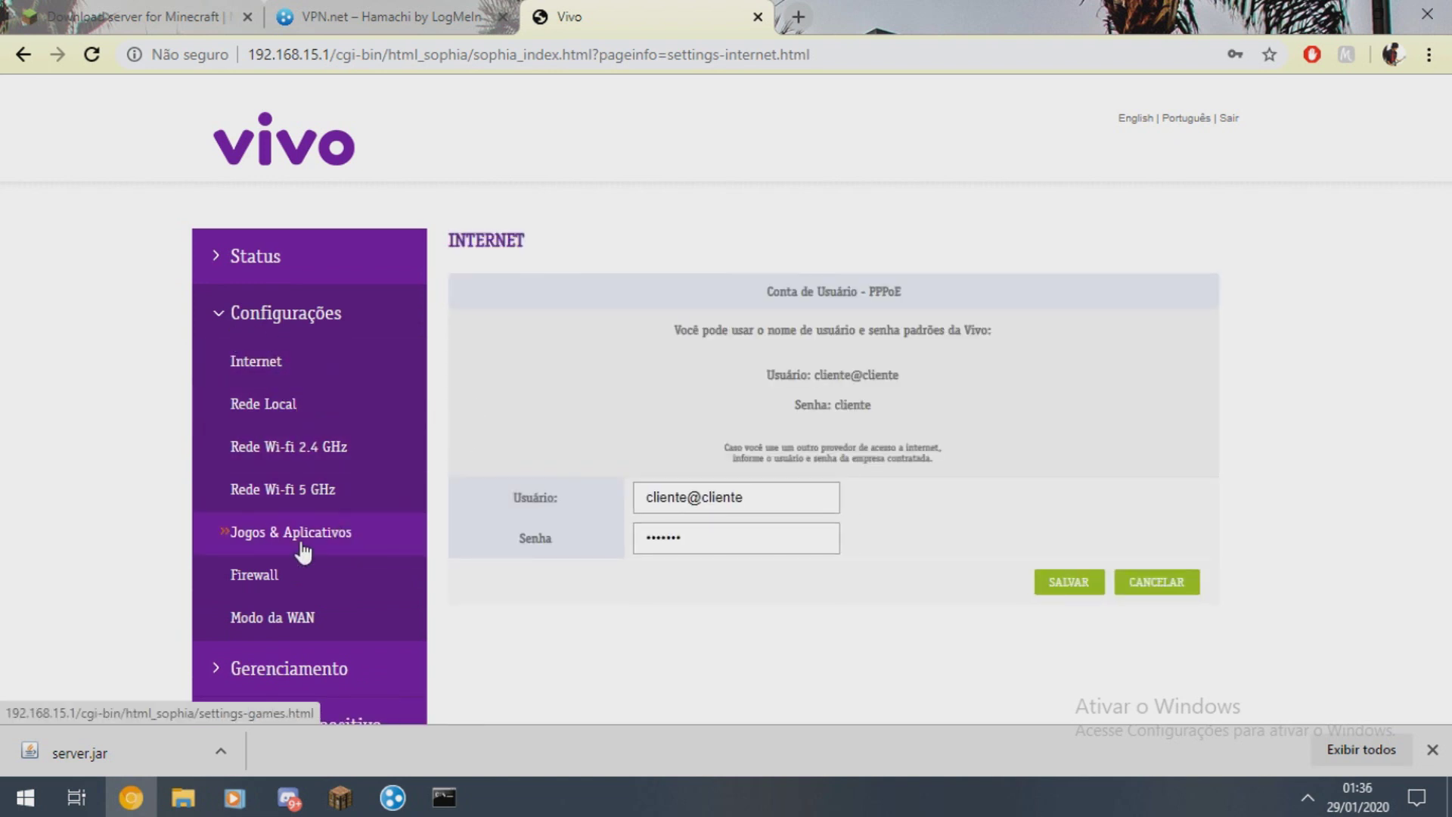
# - Go to Rede Local > Redirecionar Portas
pyautogui.click(307, 404)
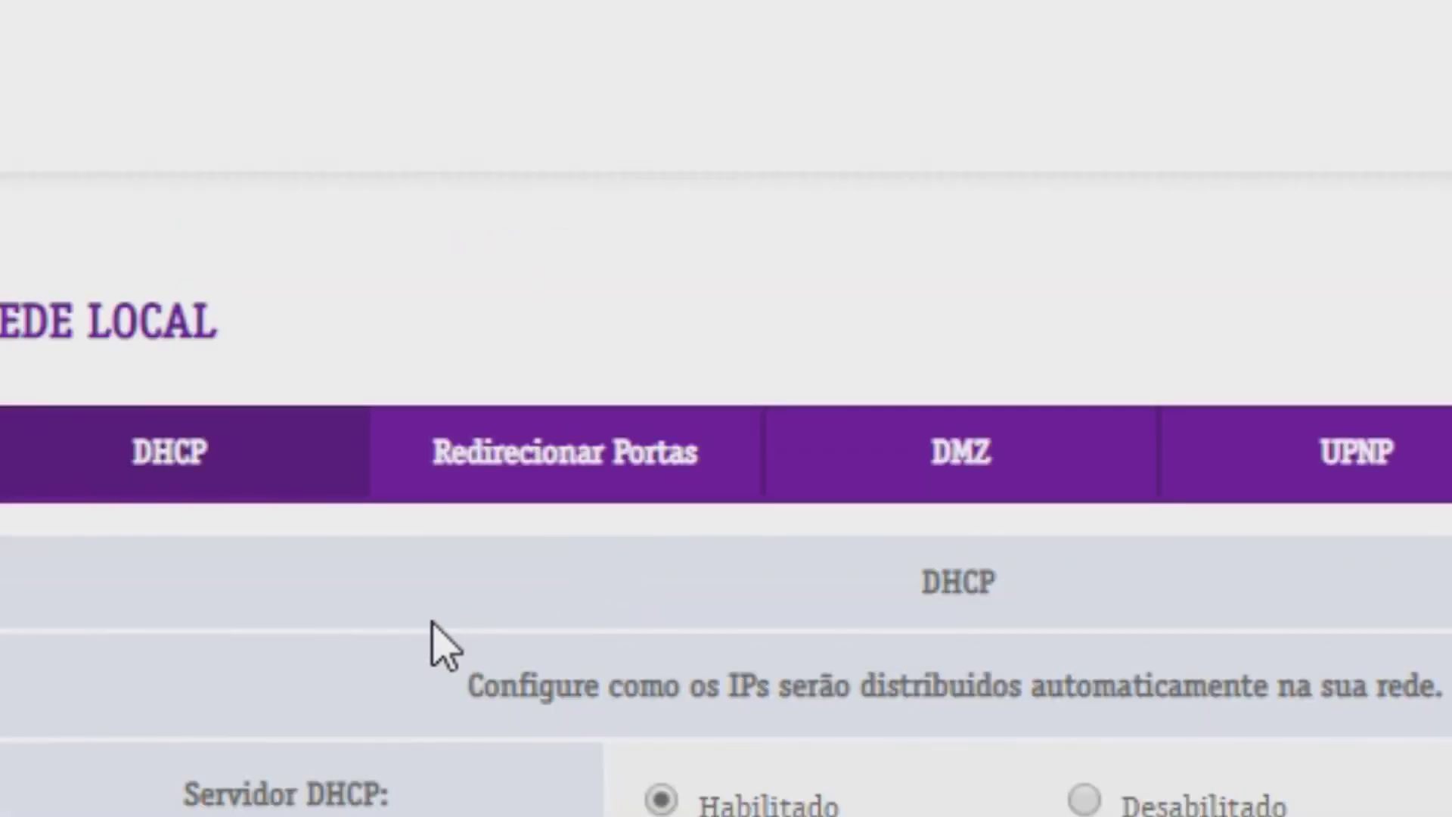
pyautogui.click(553, 456)
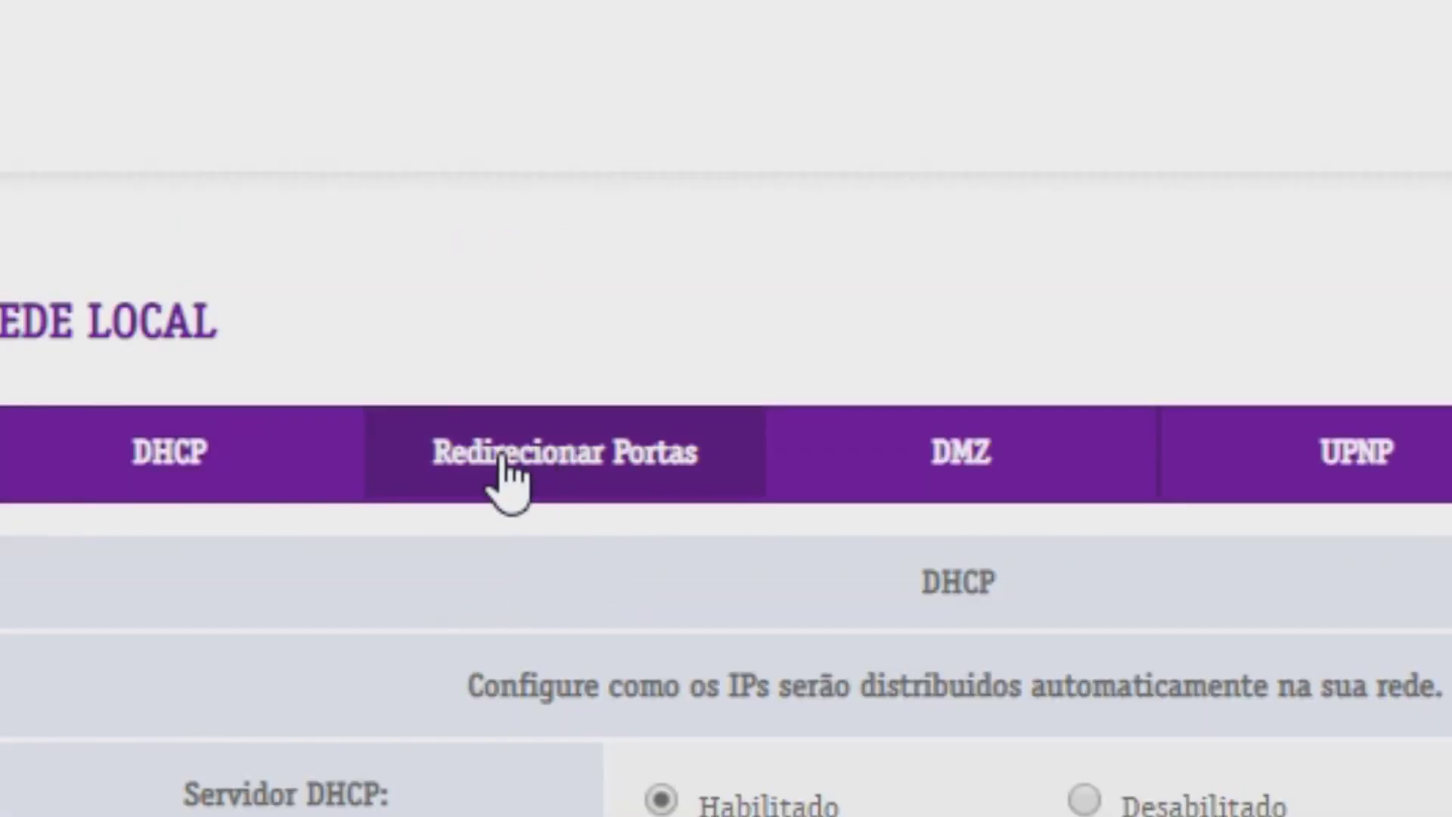
pyautogui.scroll(-2, 937, 632)
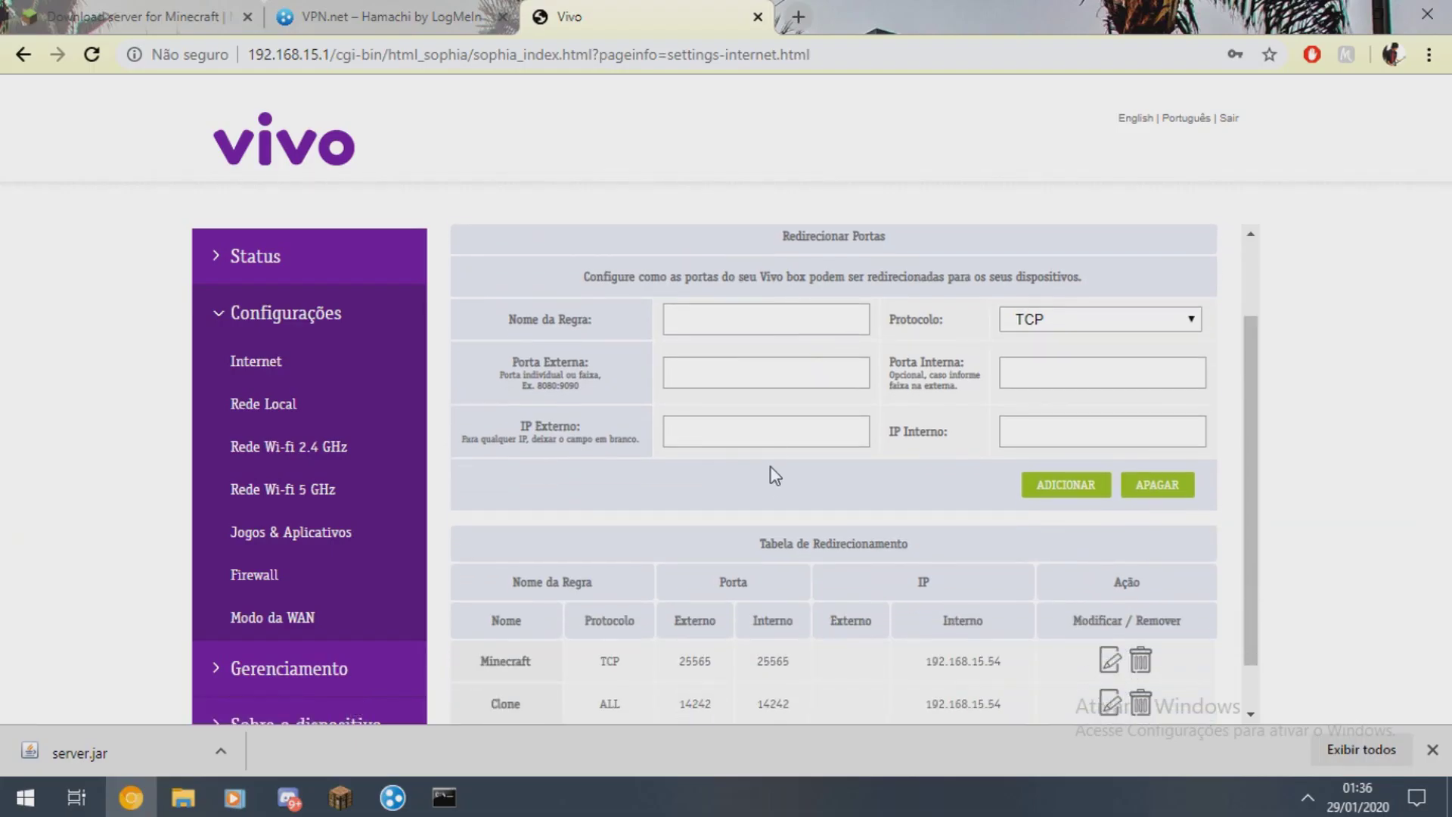
pyautogui.scroll(-1, 835, 478)
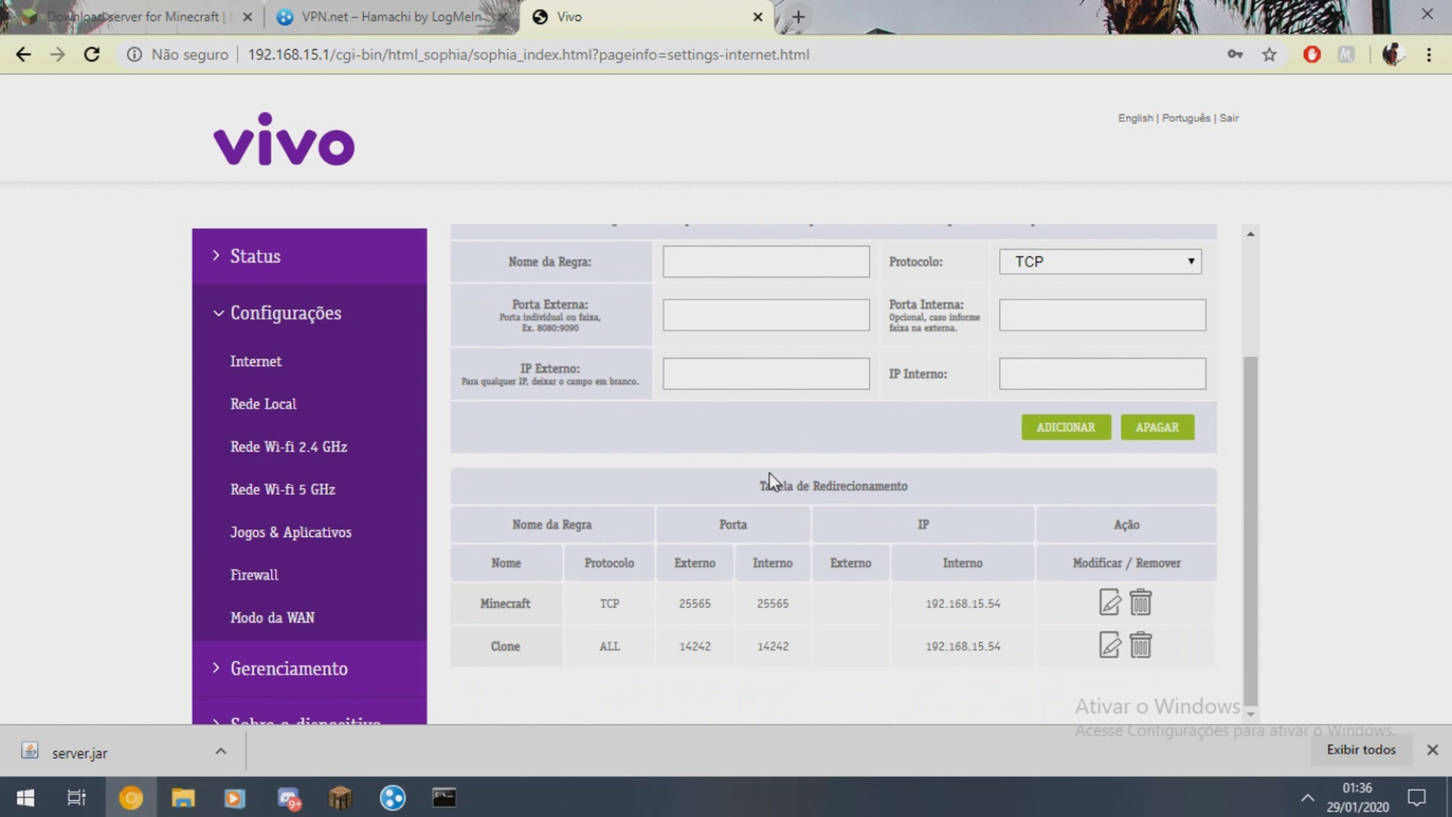
# - Enter rule name Minecraft, external and internal port 25565, protocol TCP
pyautogui.click(754, 275)
pyautogui.write('Minecraft')
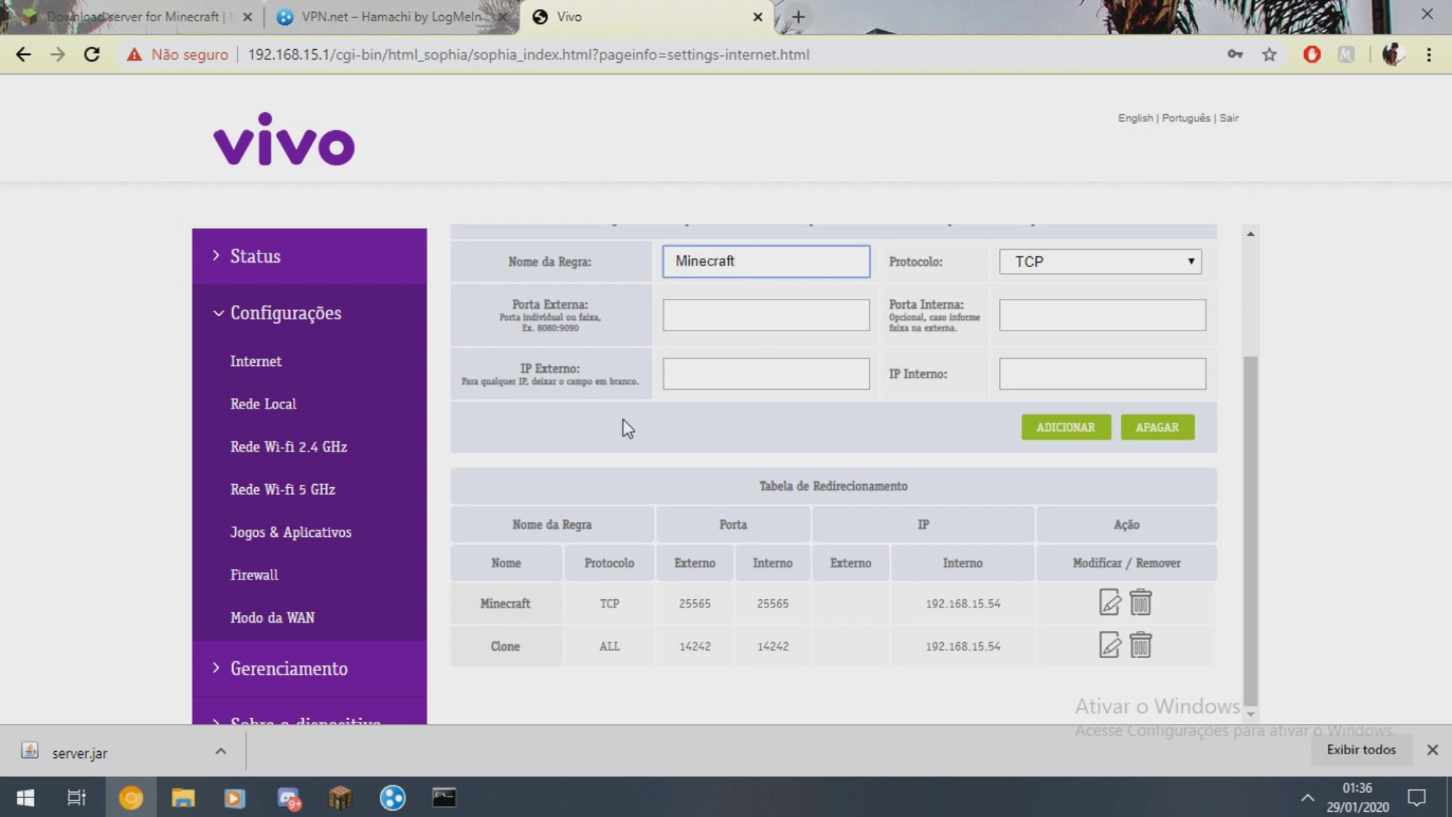
pyautogui.click(749, 327)
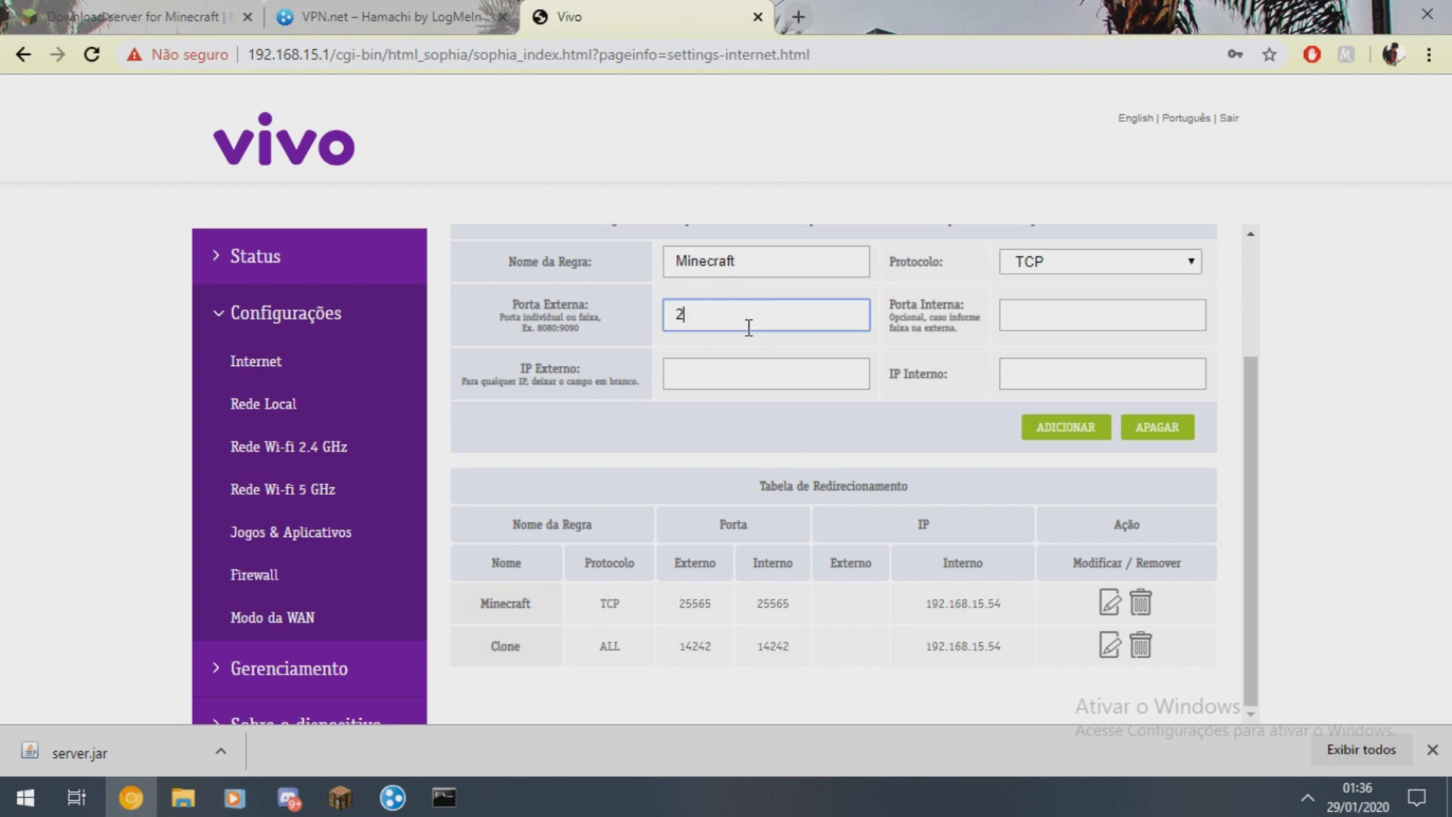
pyautogui.click(1024, 316)
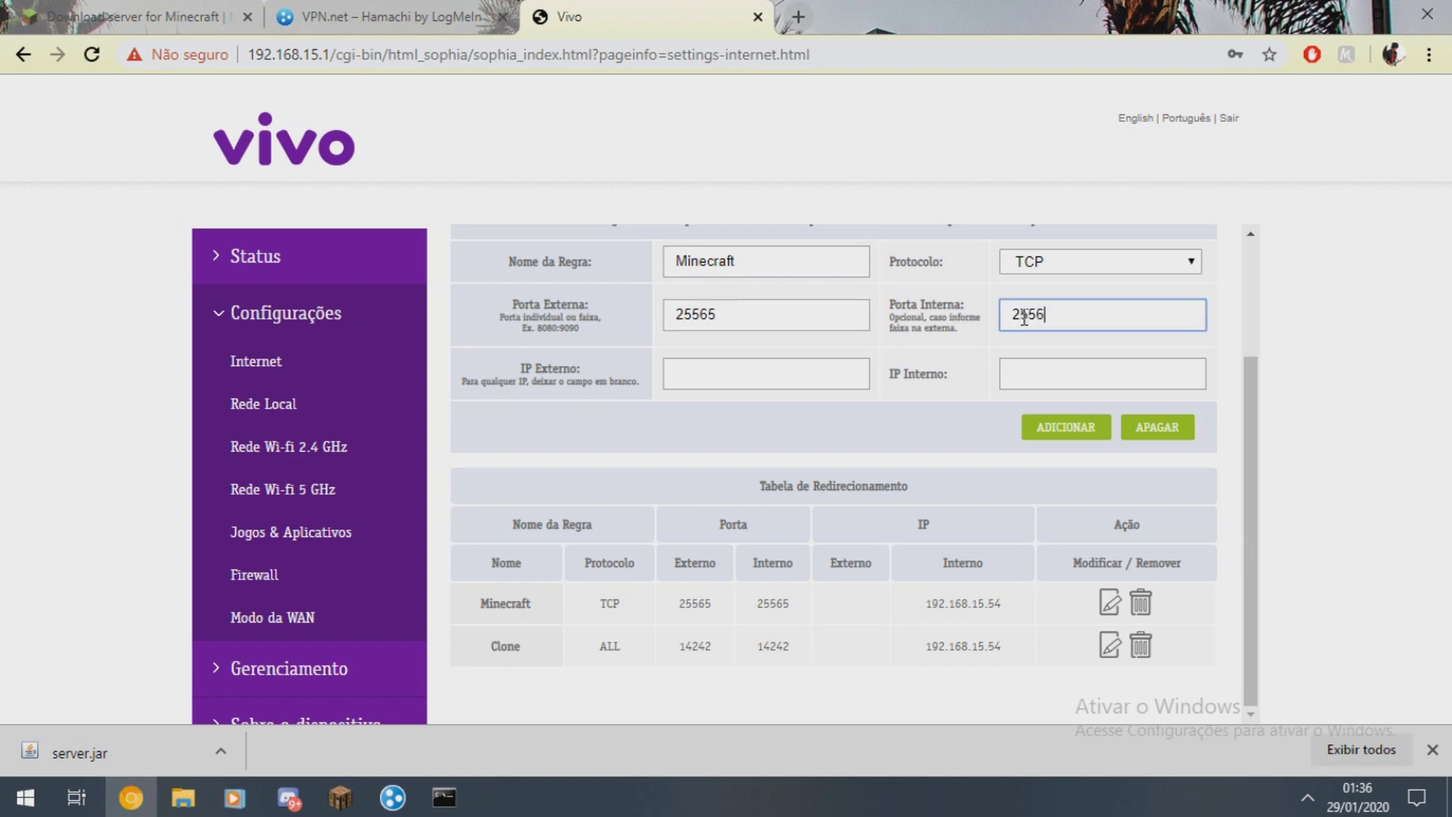
pyautogui.click(1096, 264)
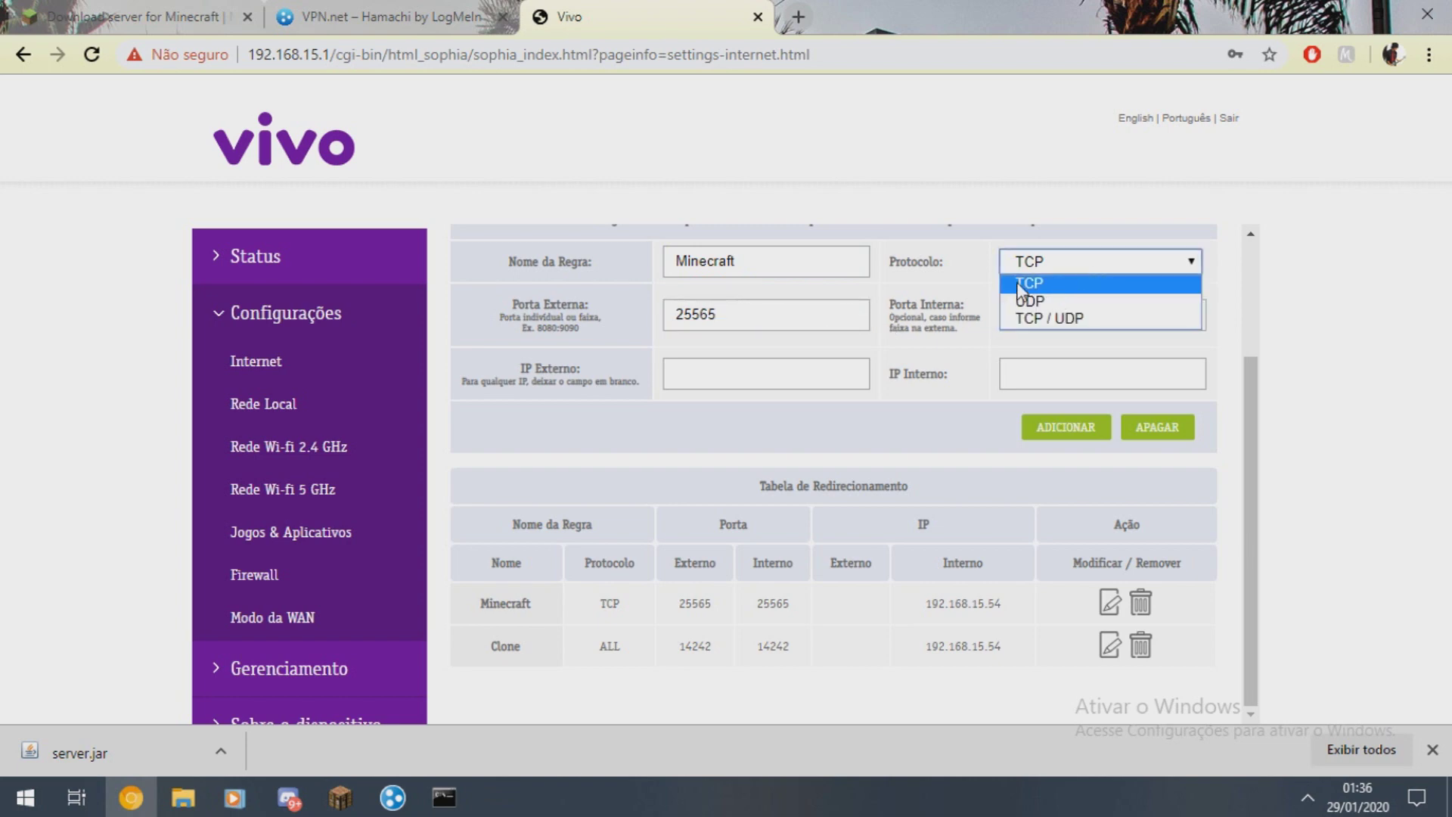
pyautogui.click(718, 368)
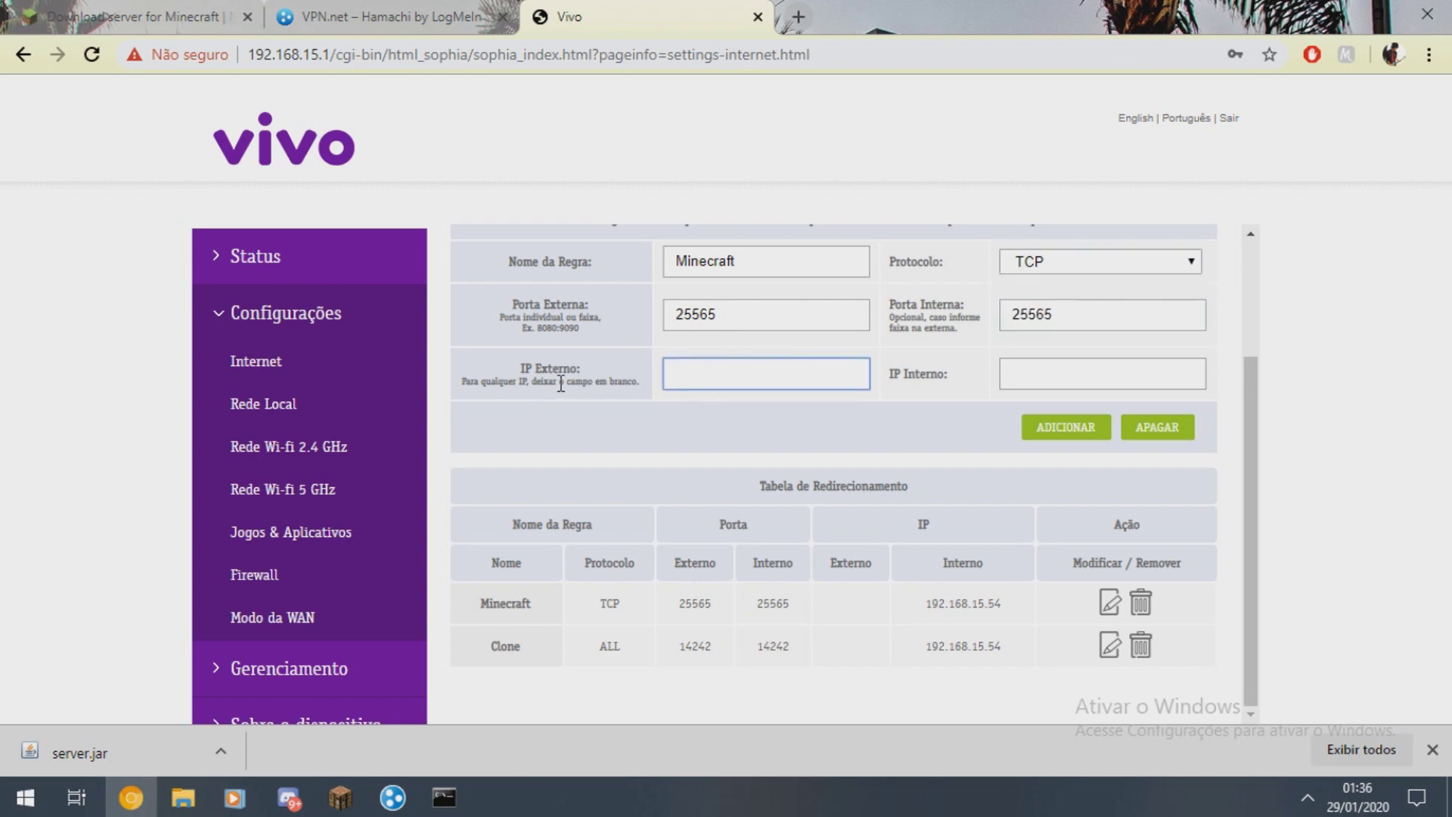
# - Work on the rule's external and internal IP fields
pyautogui.click(501, 379)
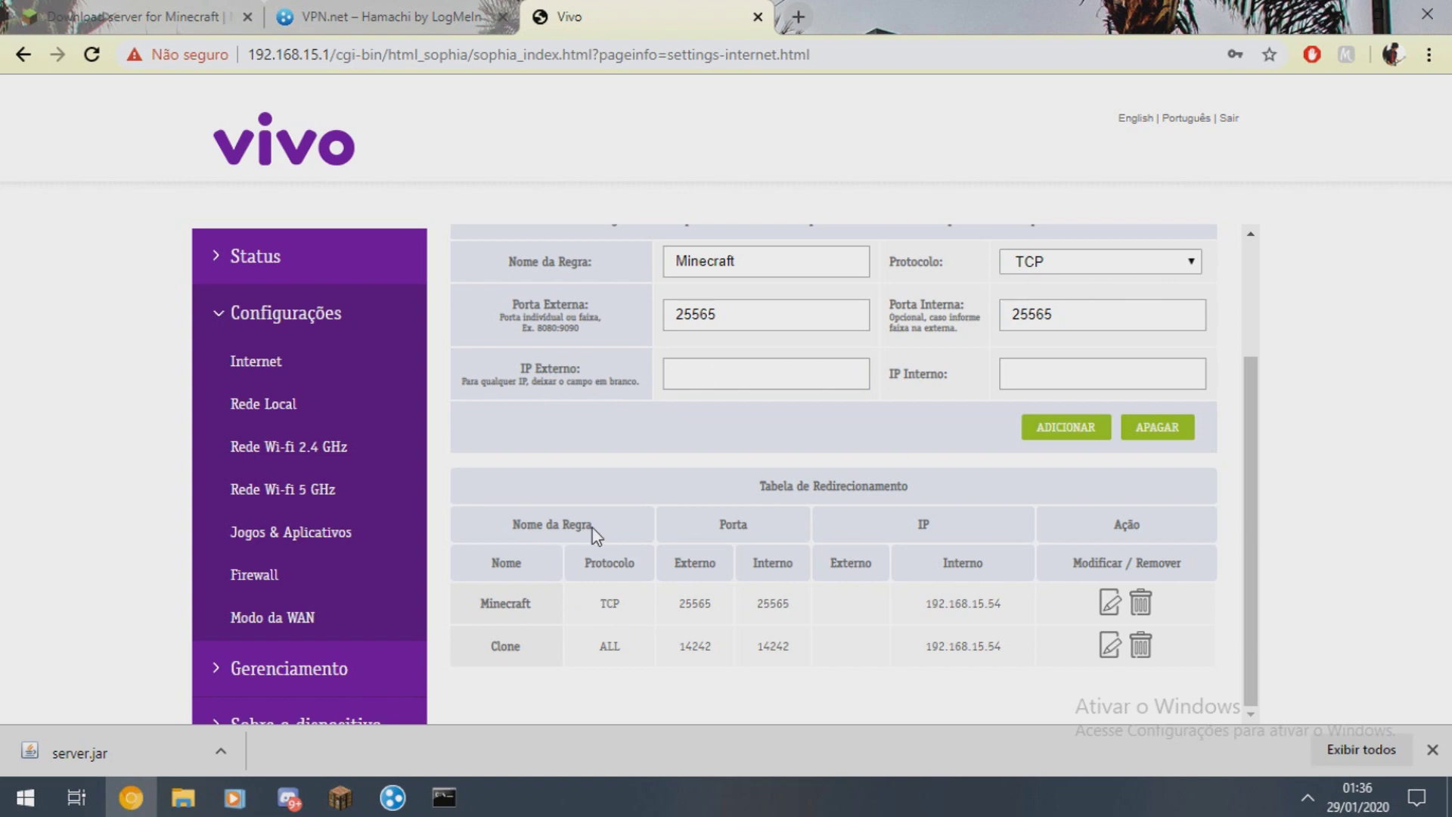
pyautogui.click(679, 378)
pyautogui.moveTo(503, 376); pyautogui.dragTo(657, 411)
pyautogui.click(655, 412)
pyautogui.click(1036, 371)
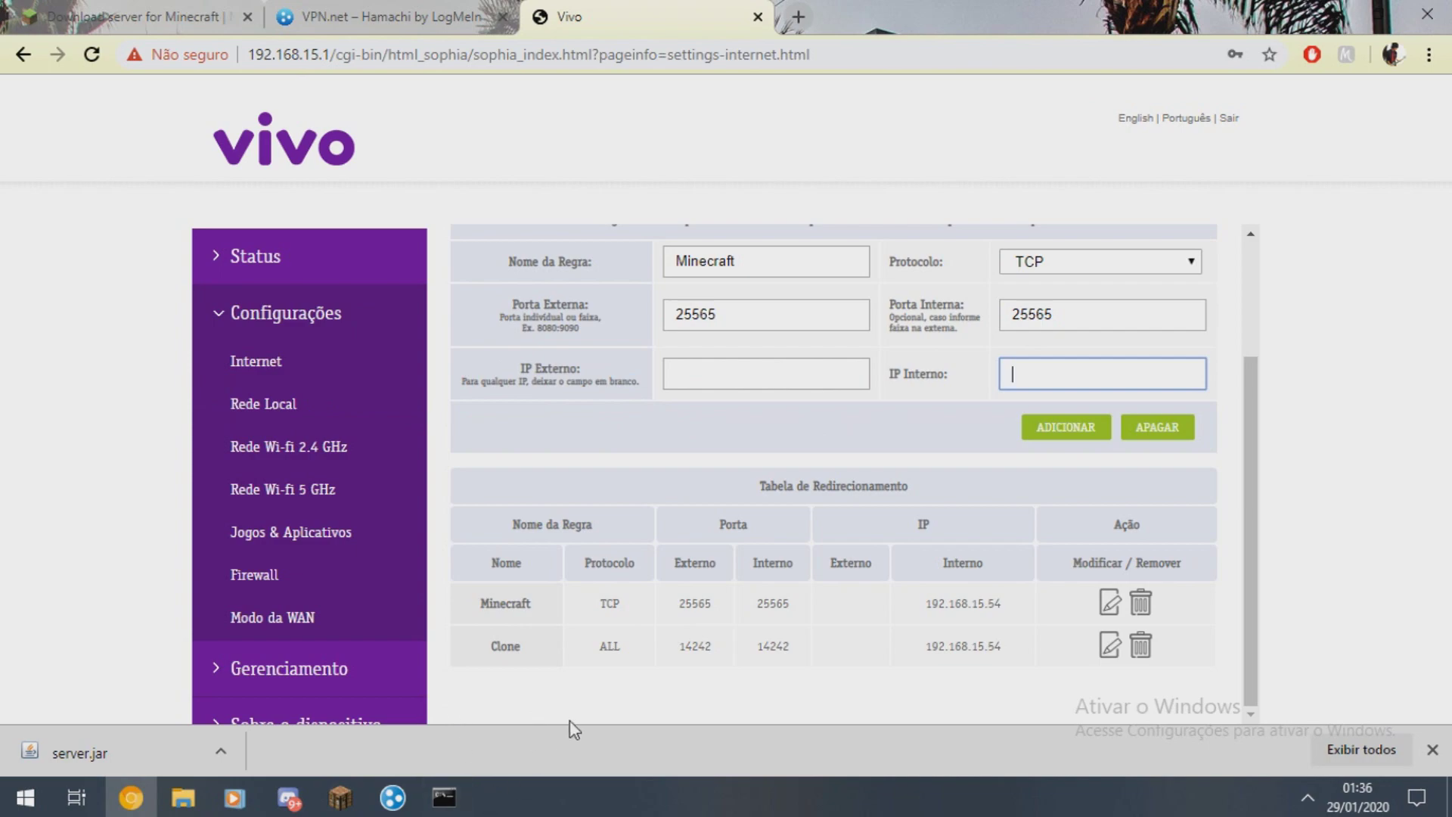
pyautogui.click(444, 797)
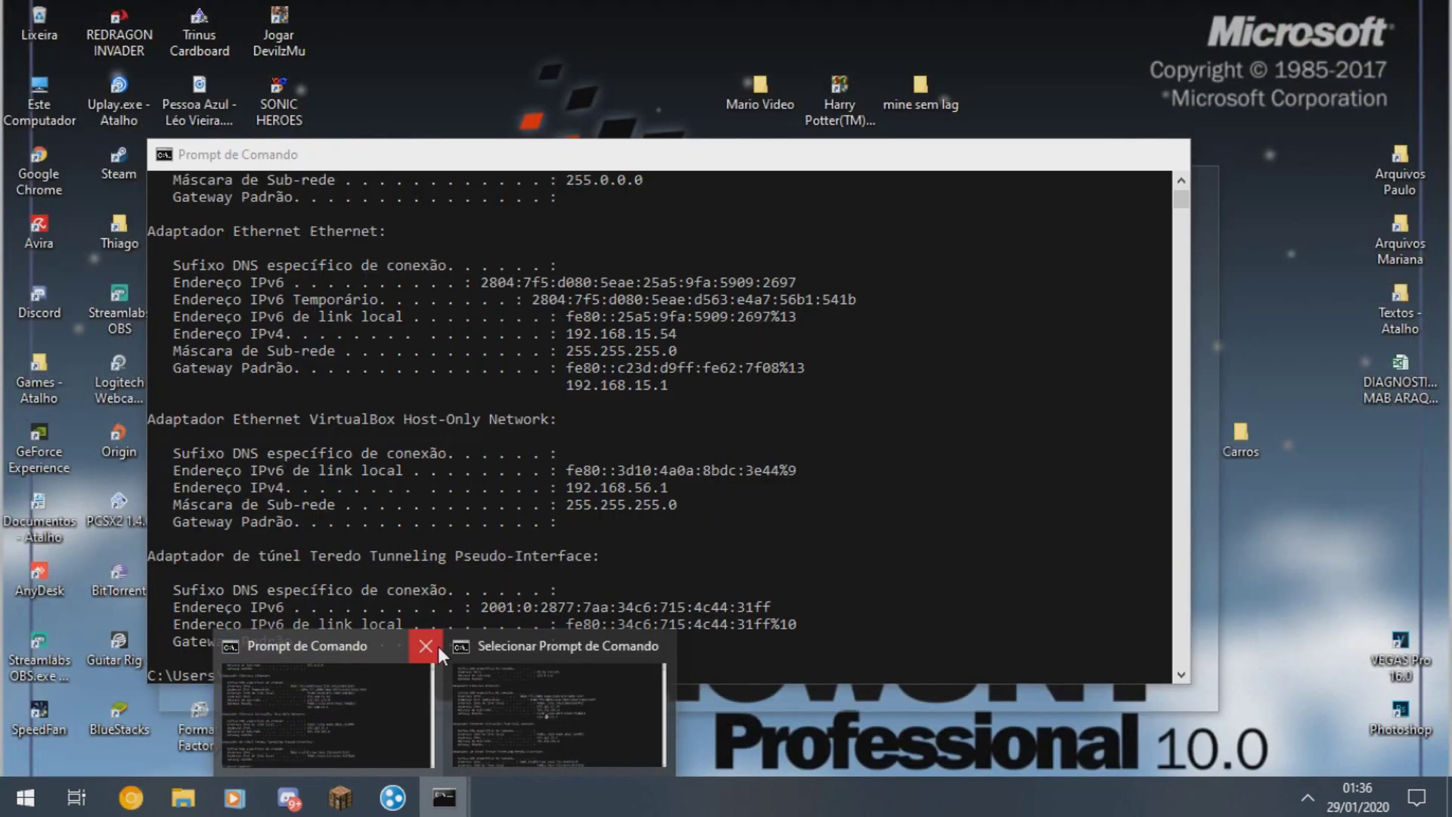
# - Select the IPv4 address 192.168.15.54 in Command Prompt and minimize it
pyautogui.click(469, 665)
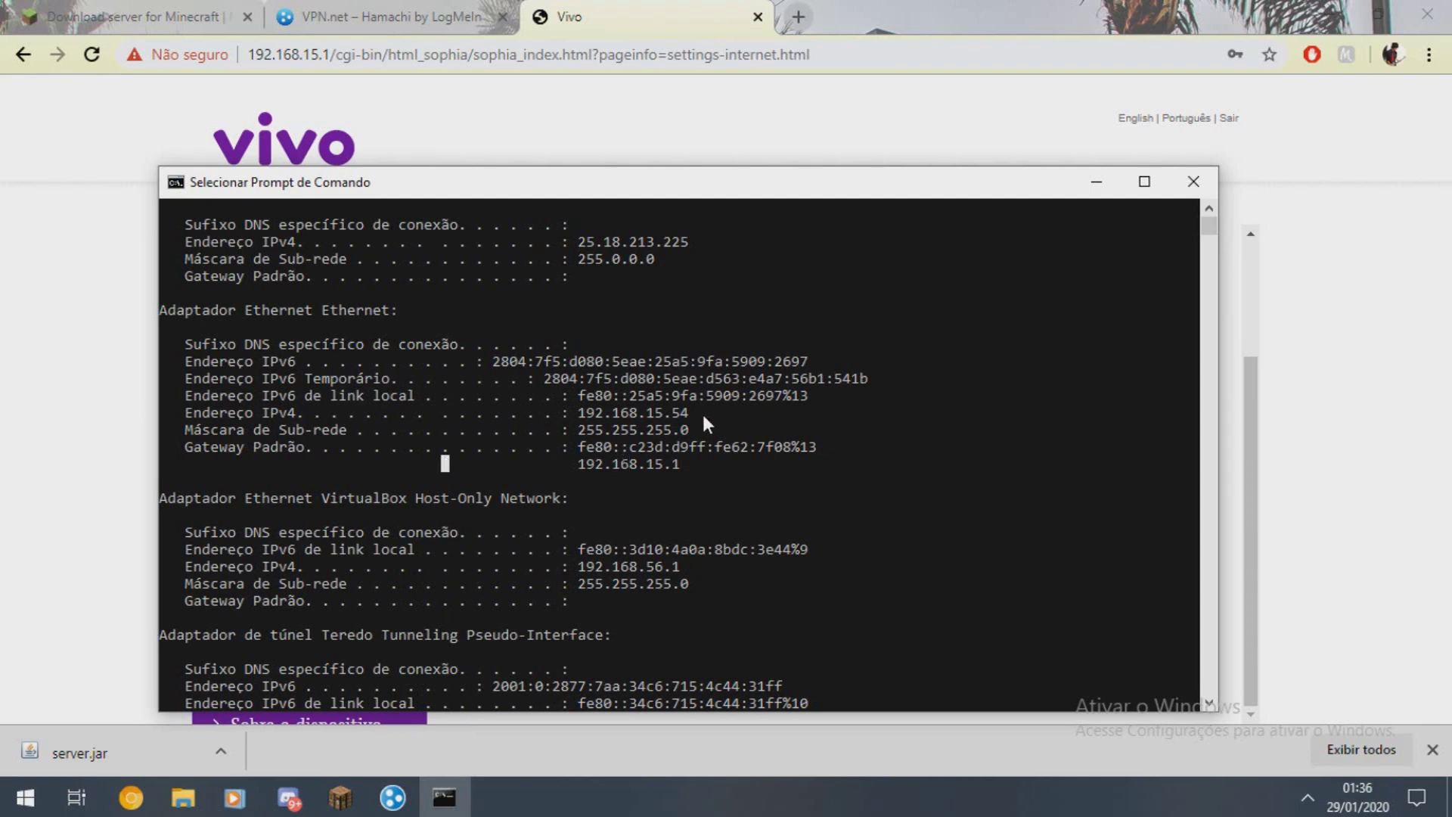
pyautogui.moveTo(328, 428); pyautogui.dragTo(579, 416)
pyautogui.click(579, 414)
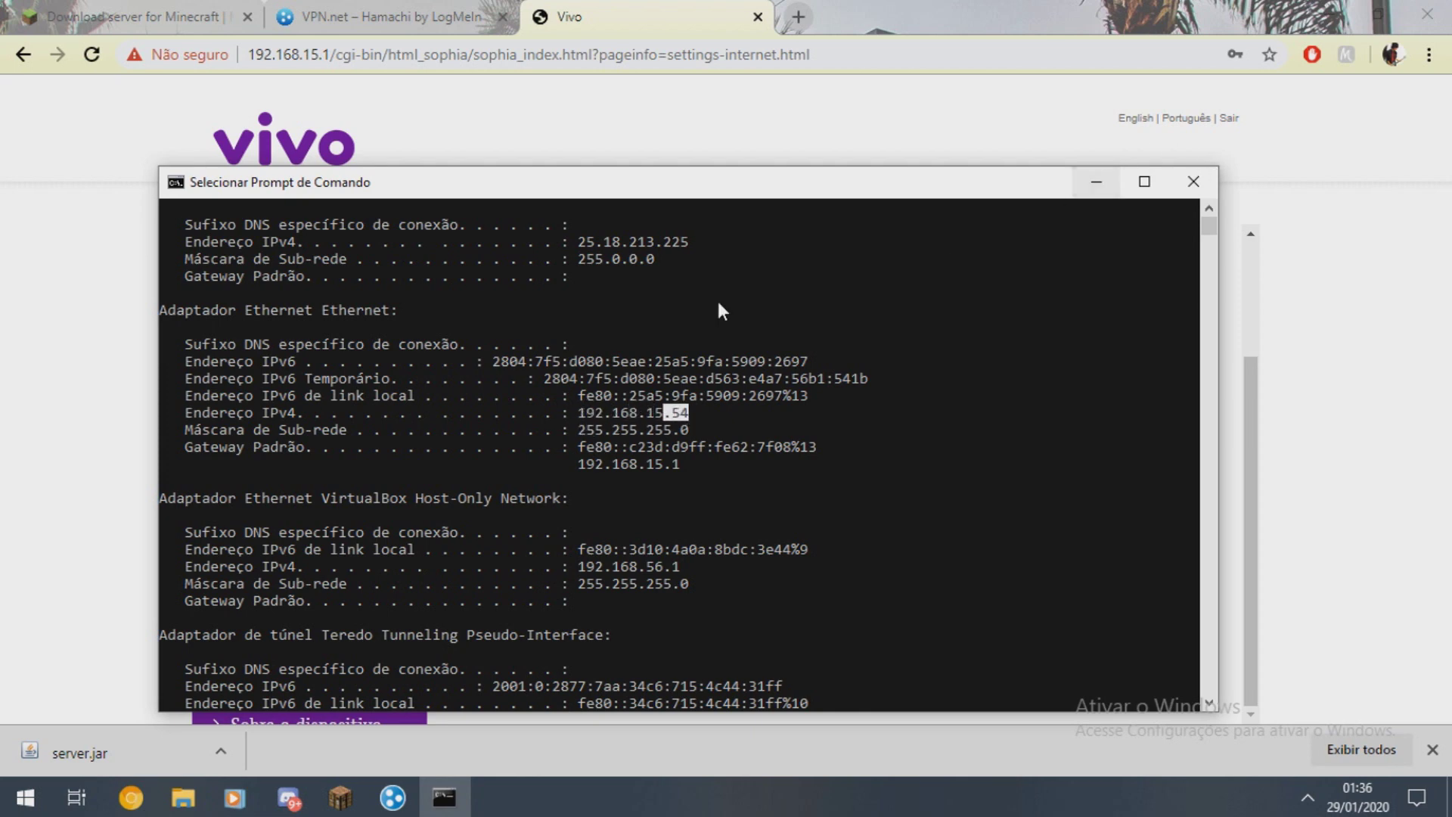
pyautogui.moveTo(580, 412); pyautogui.dragTo(726, 425)
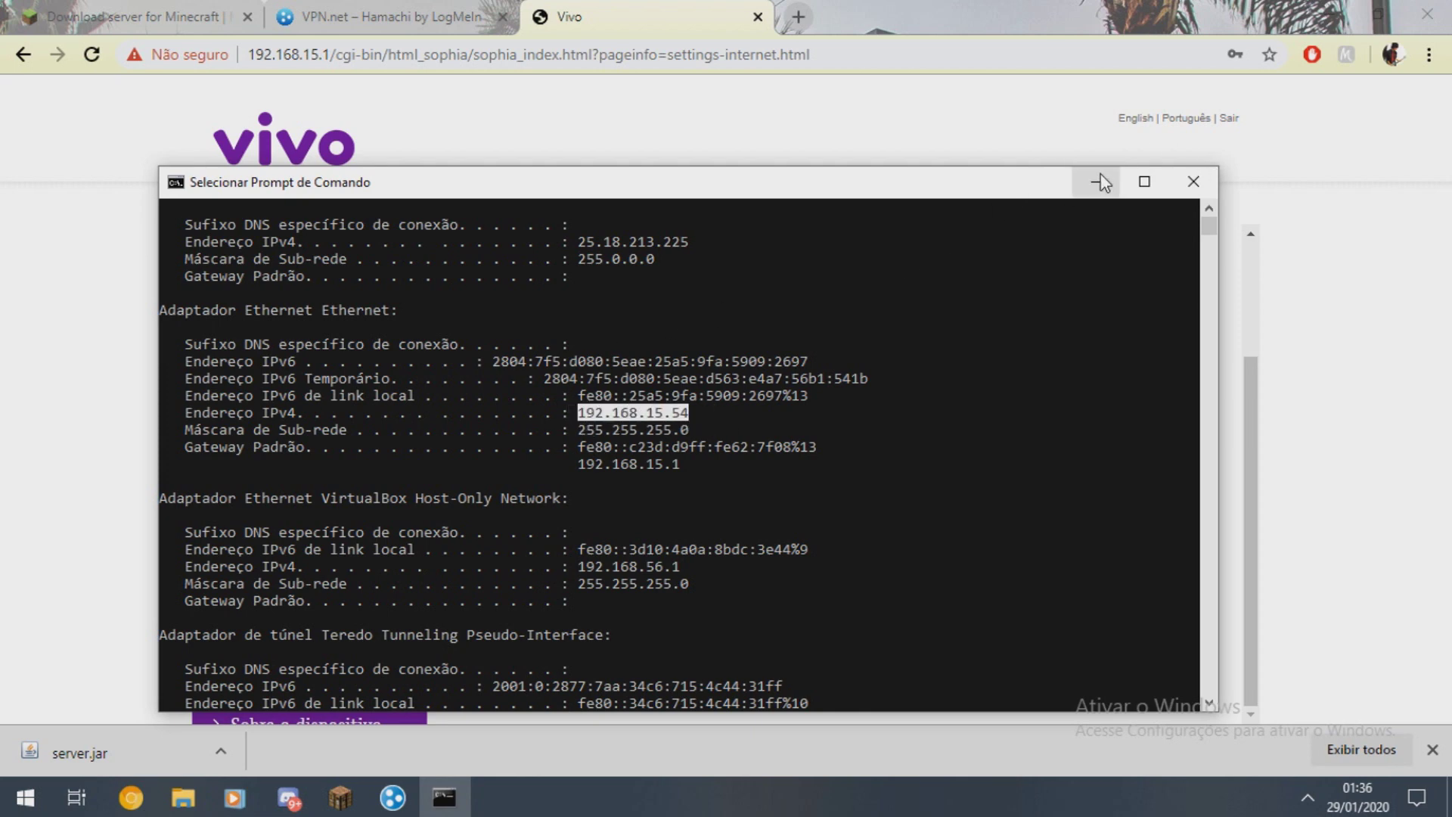
pyautogui.click(1098, 182)
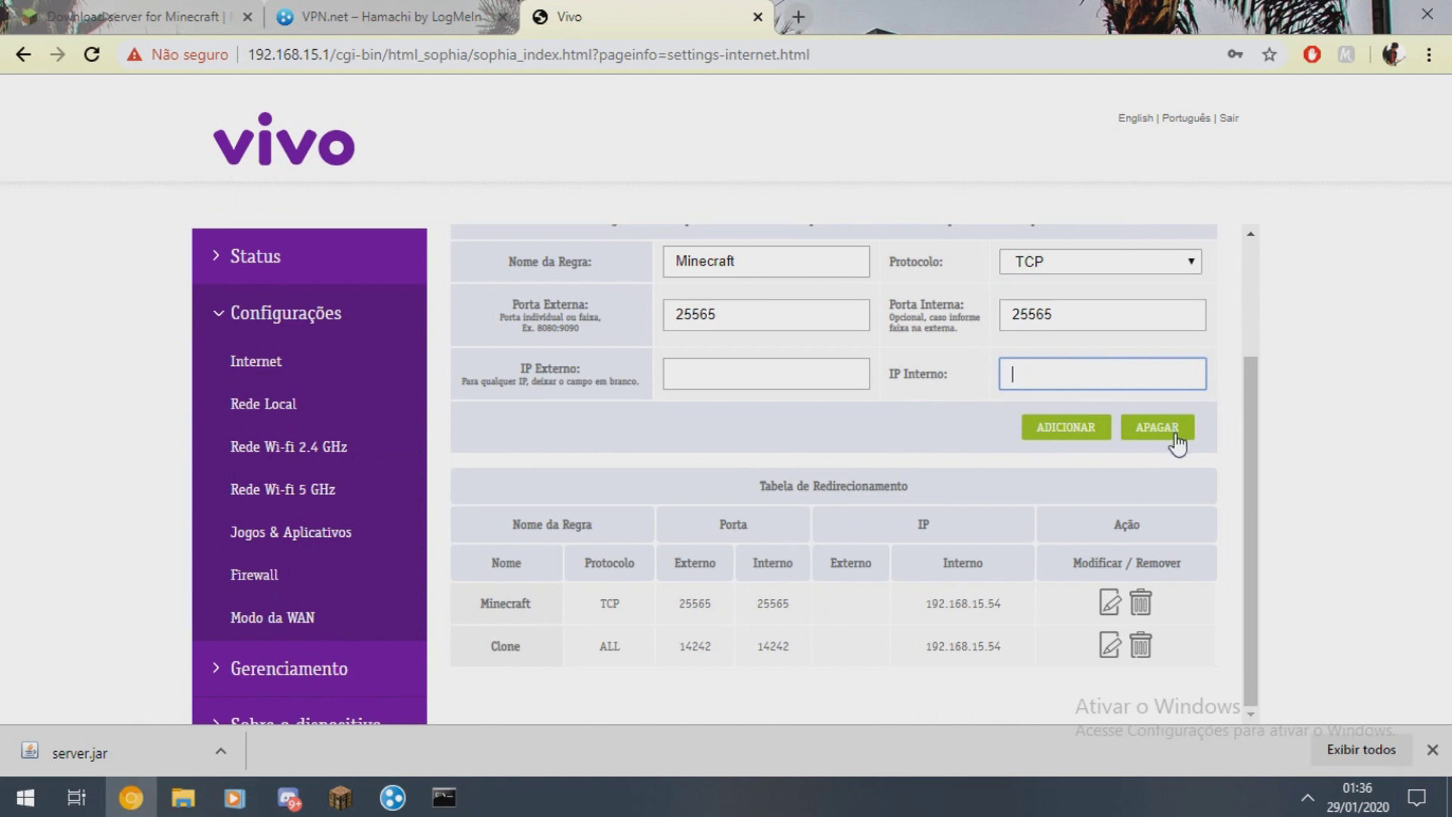
# - Check the Minecraft TCP 25565 rule row to 192.168.15.54 in the forwarding table
pyautogui.moveTo(475, 603); pyautogui.dragTo(1031, 604)
pyautogui.moveTo(484, 614); pyautogui.dragTo(1019, 605)
pyautogui.click(1019, 605)
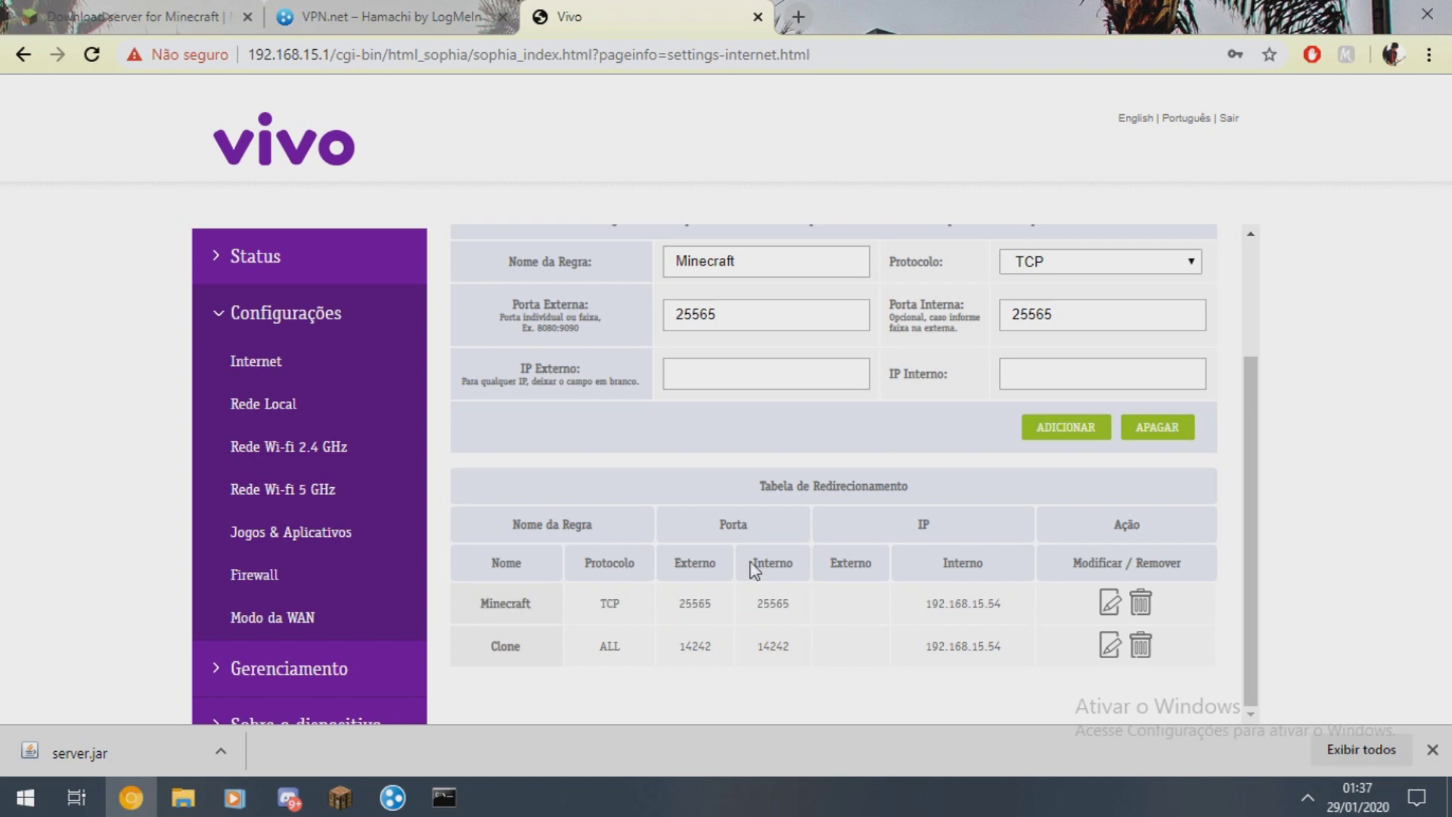
pyautogui.click(1432, 750)
pyautogui.scroll(3, 1059, 341)
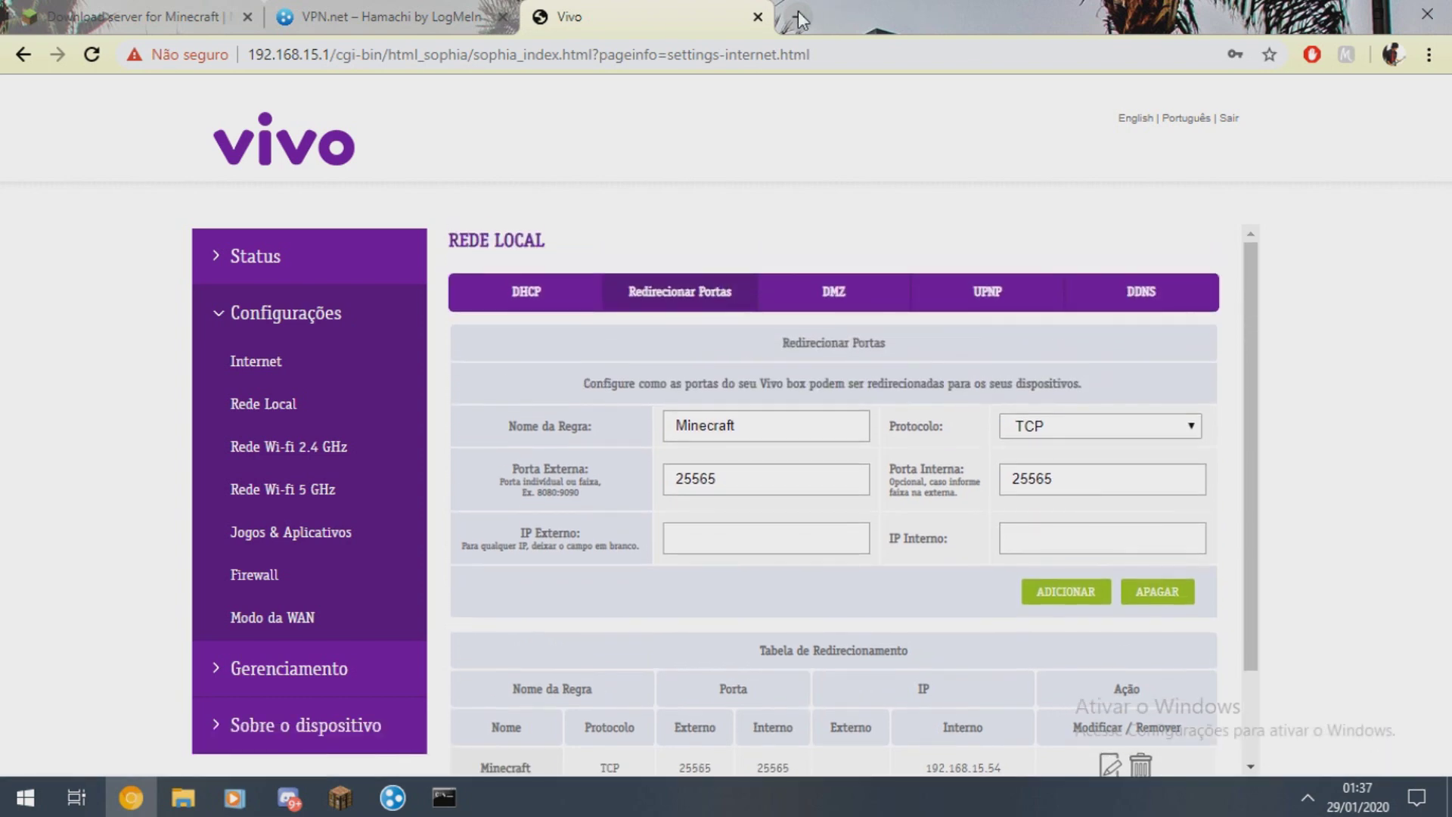
# - Look up this computer's public IP on the 'meu ip' site in a new Chrome tab, then return to Minecraft
pyautogui.click(798, 13)
pyautogui.write('c')
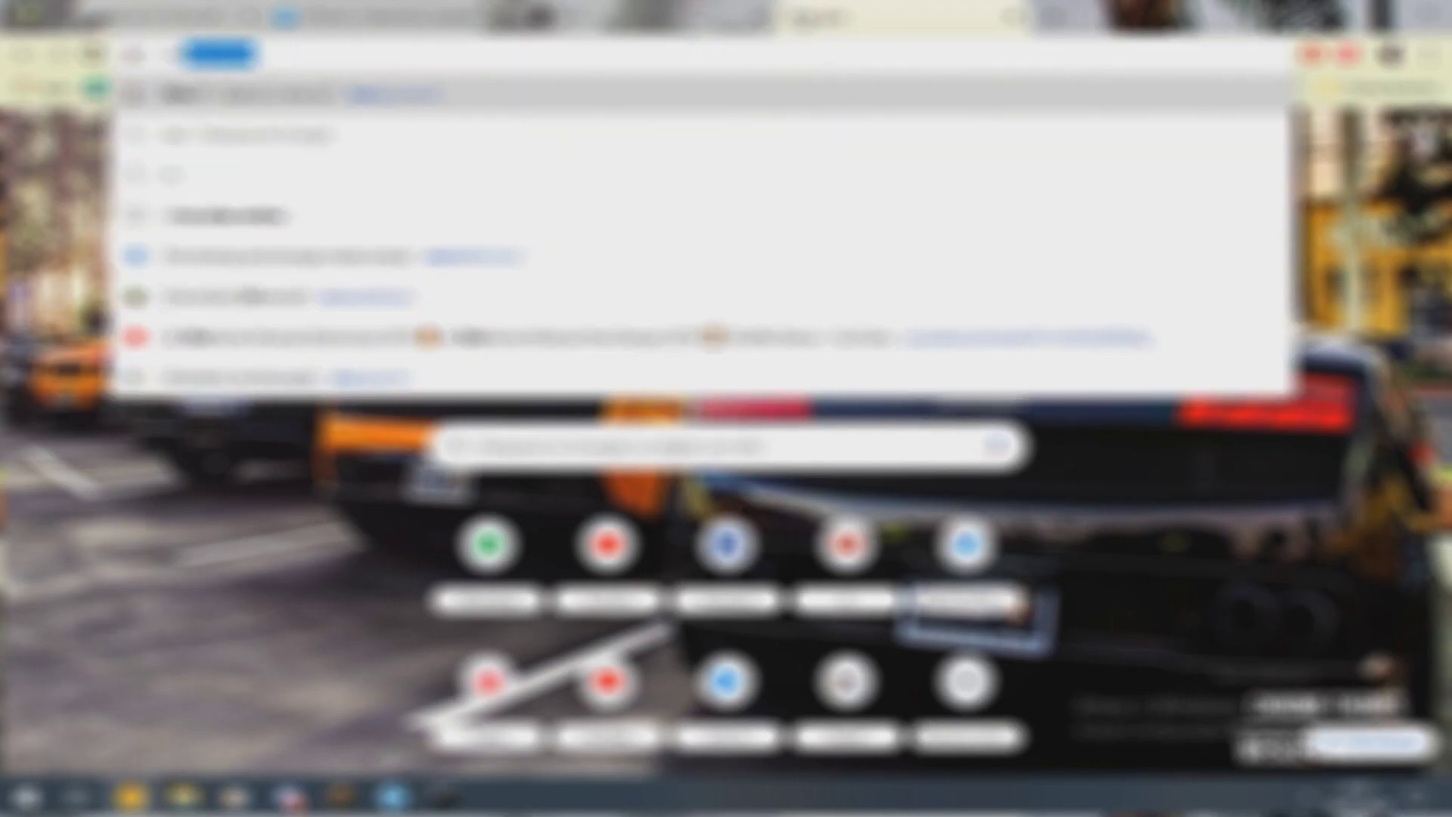
pyautogui.press('Return')
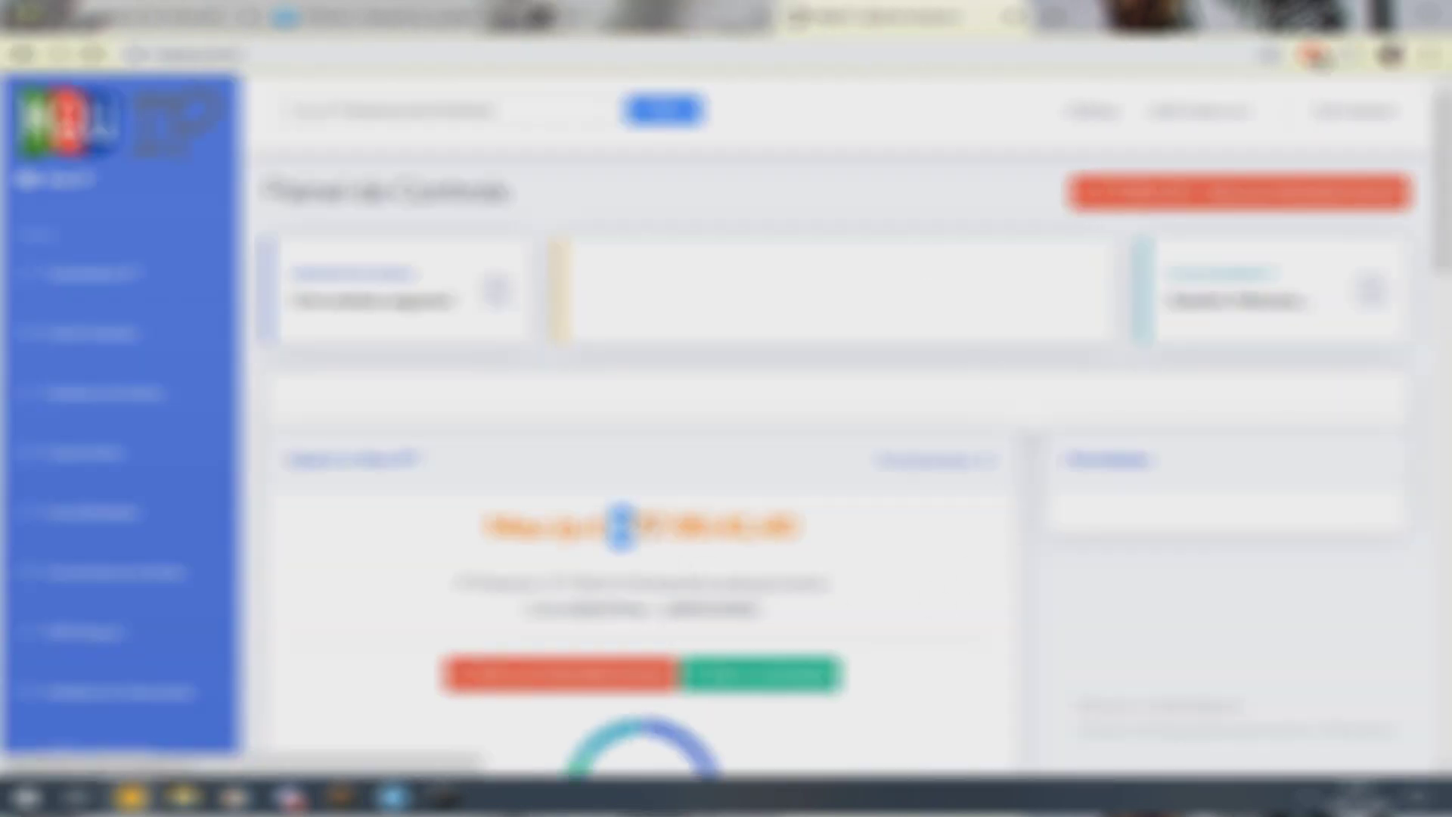
pyautogui.moveTo(614, 527); pyautogui.dragTo(808, 539)
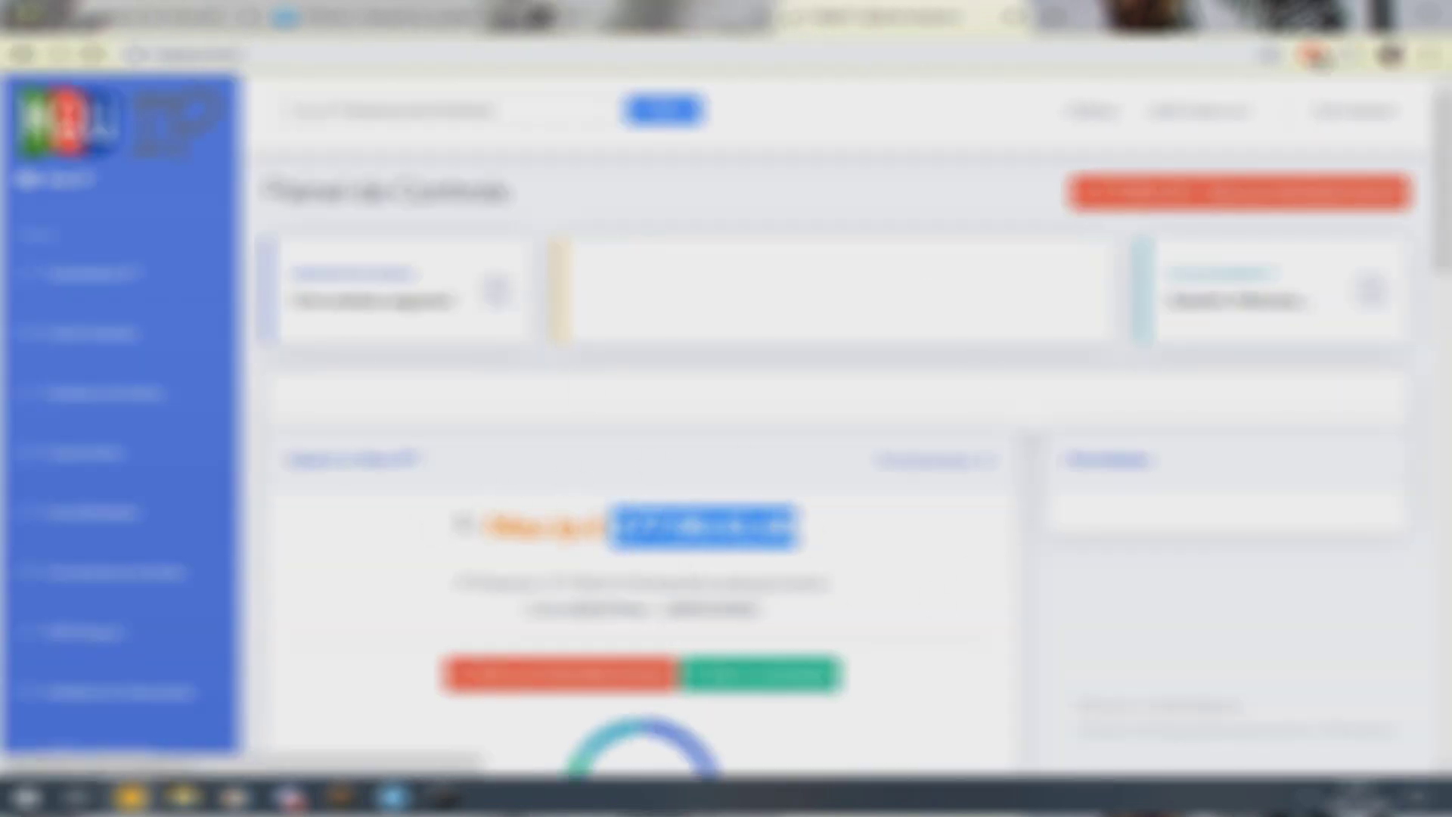
pyautogui.click(429, 529)
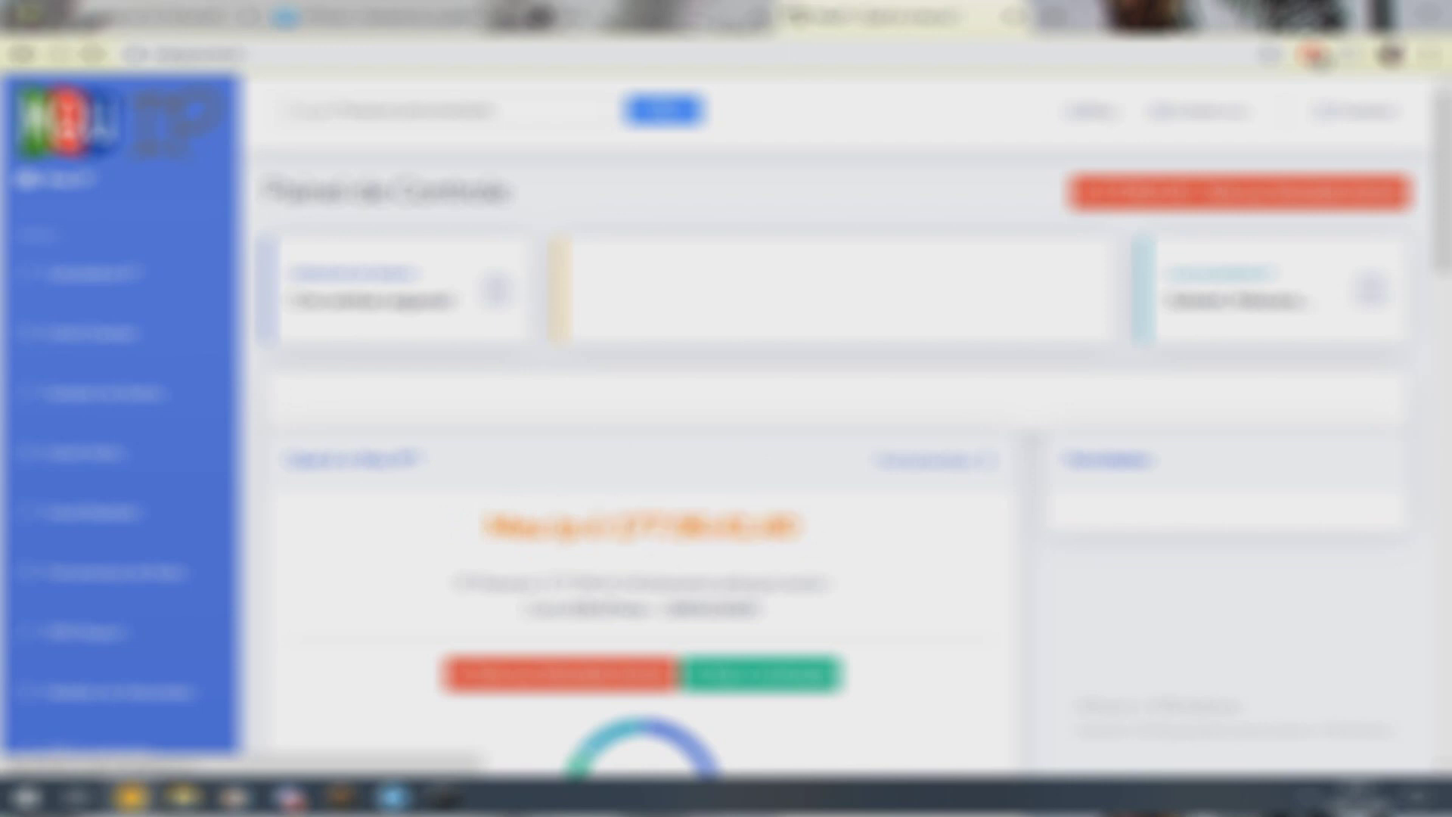
pyautogui.click(340, 796)
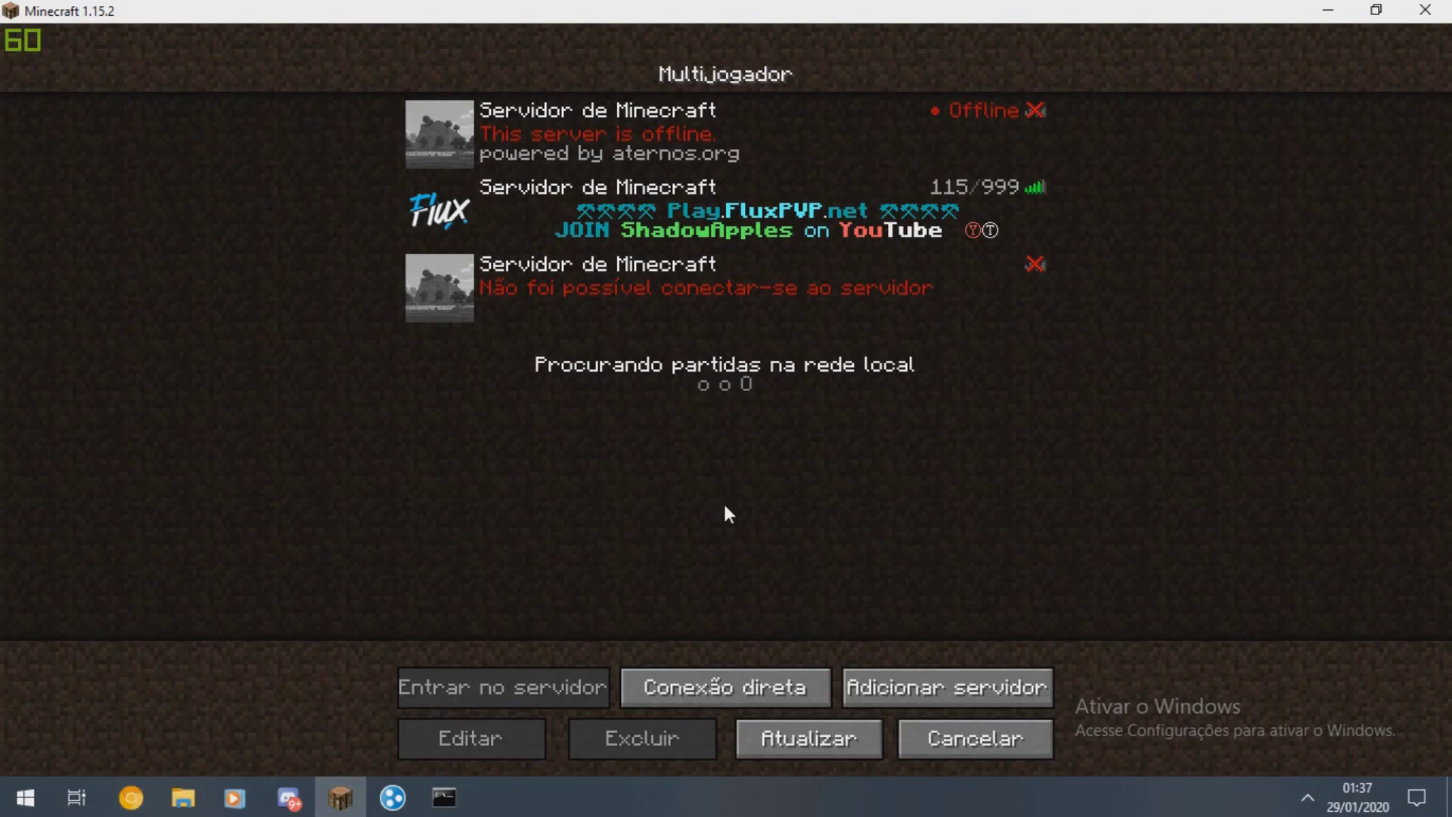
# - Close the leftover Command Prompt and relaunch the 1.15.2 server by running Start.bat
pyautogui.click(454, 801)
pyautogui.click(1197, 189)
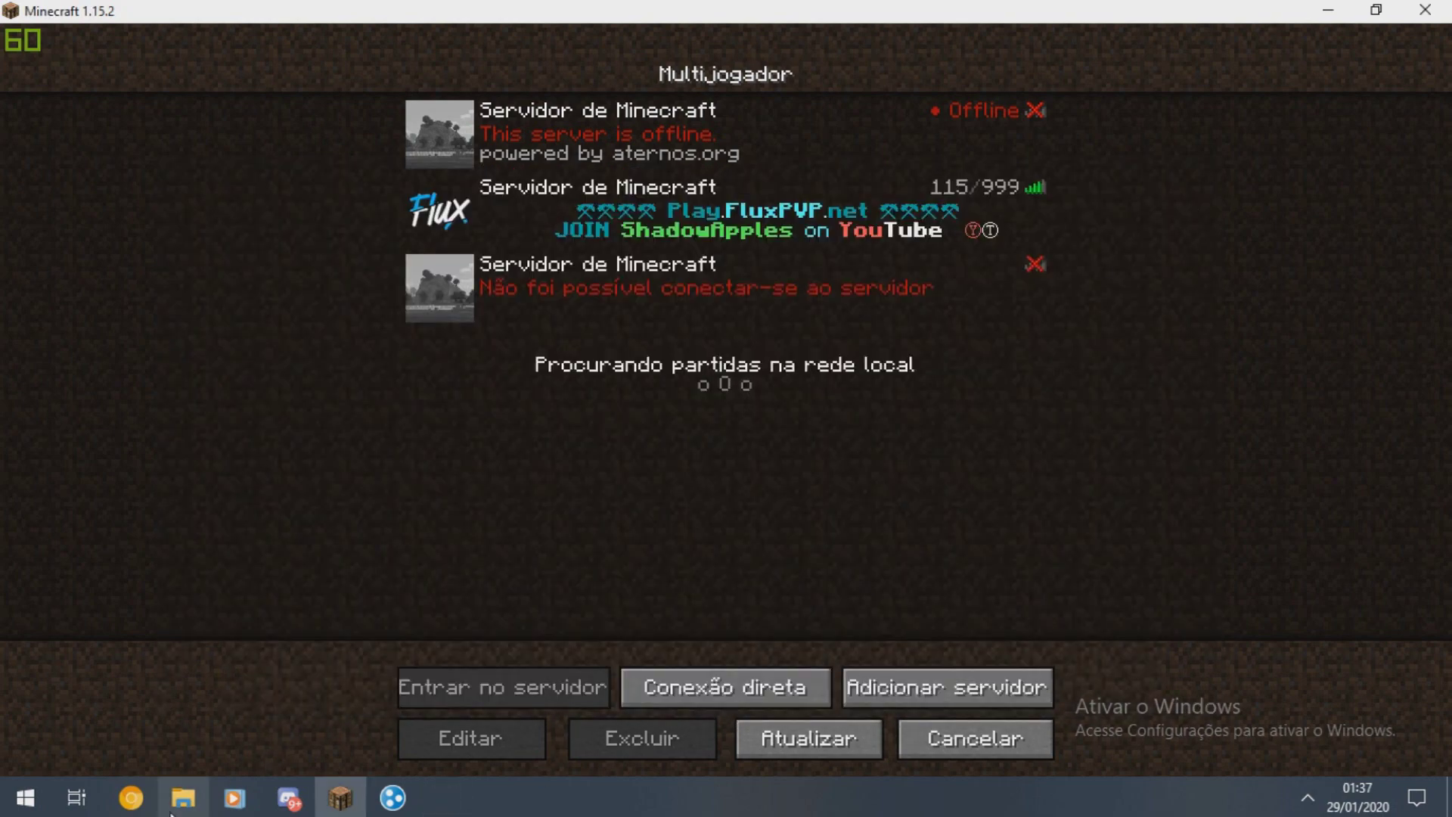
pyautogui.click(198, 803)
pyautogui.click(356, 429)
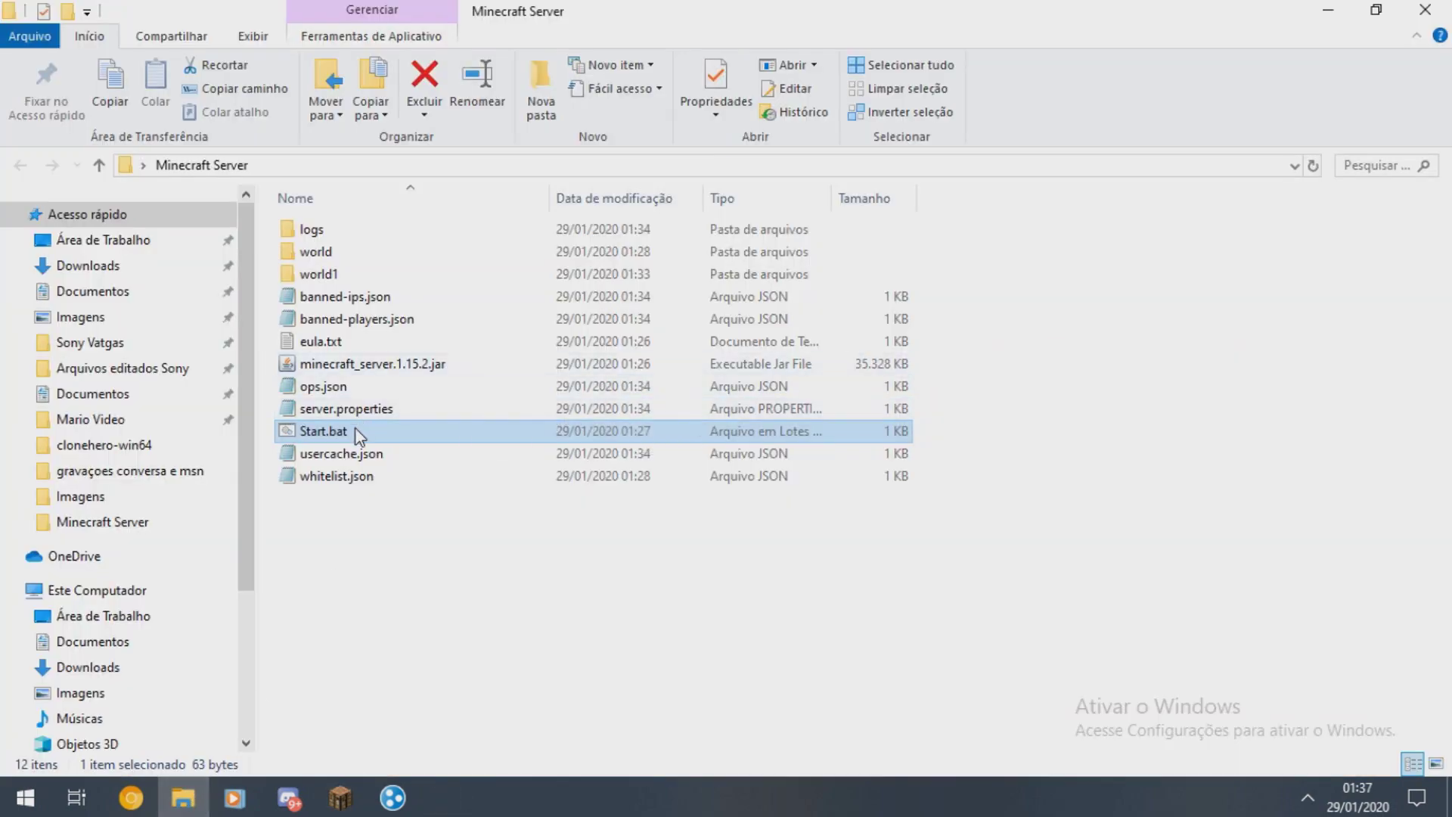
pyautogui.doubleClick(355, 429)
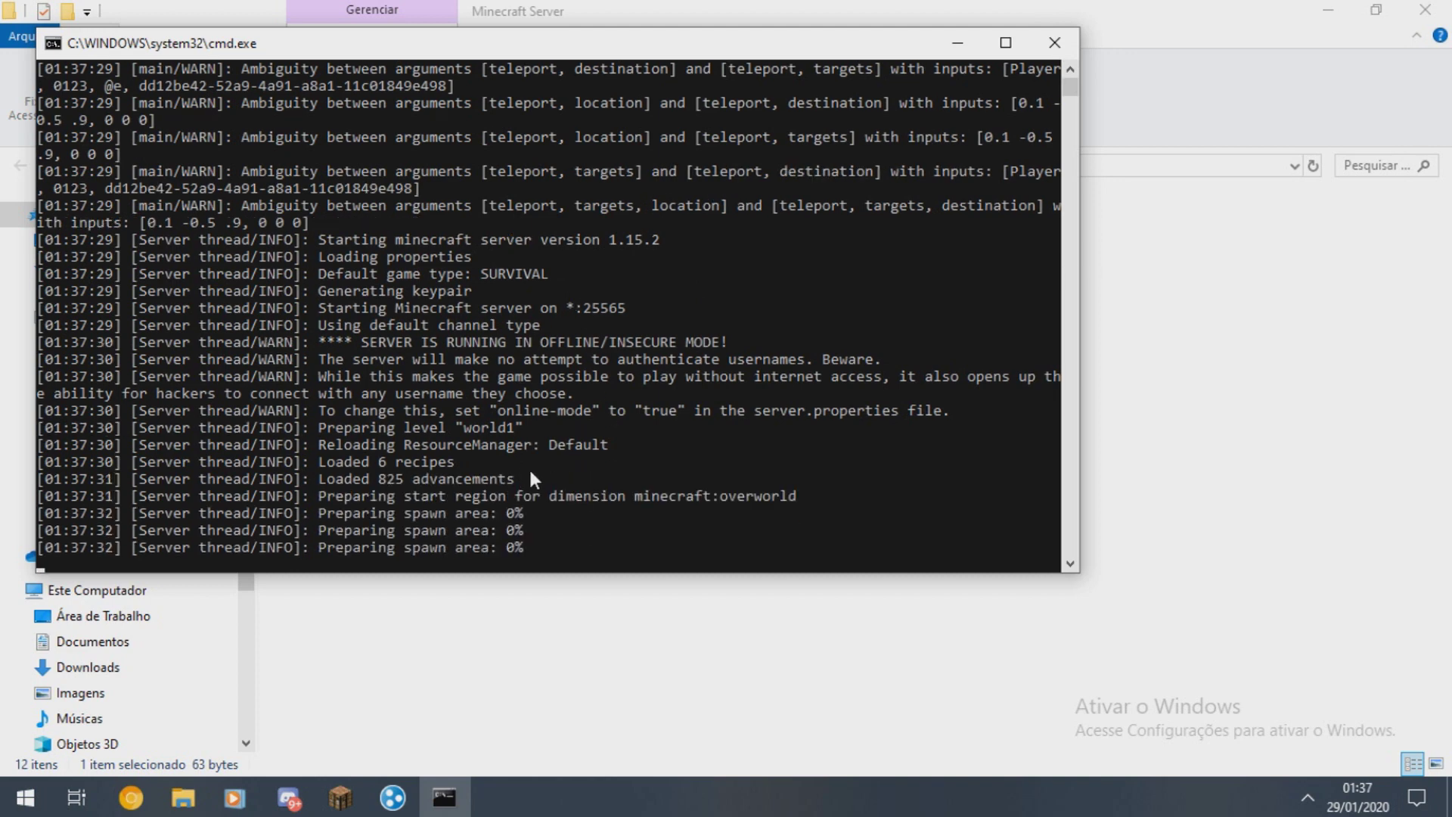
pyautogui.click(342, 796)
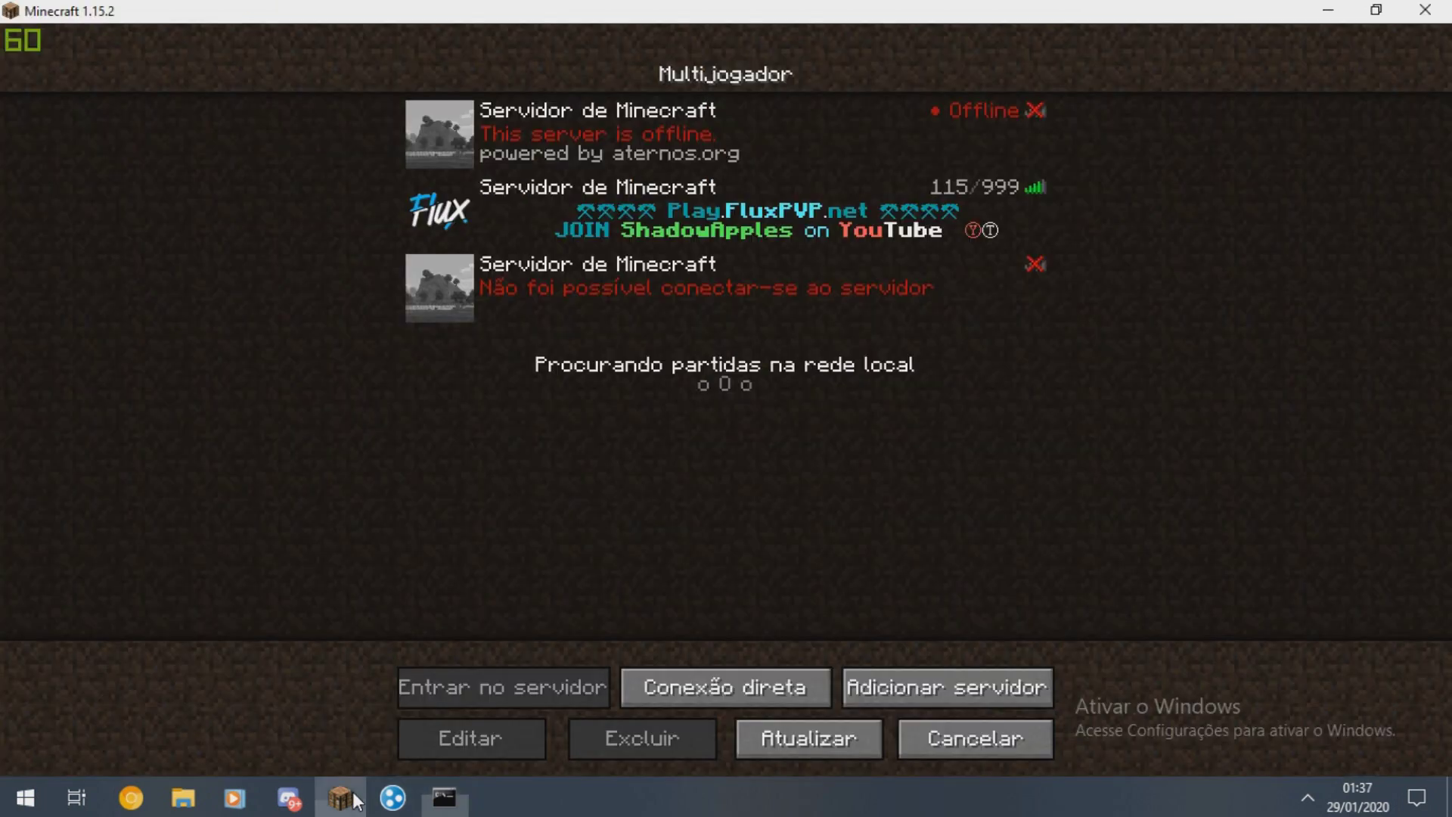
# - Join the server via Conexão direta at the public IP with port :25565
pyautogui.click(762, 677)
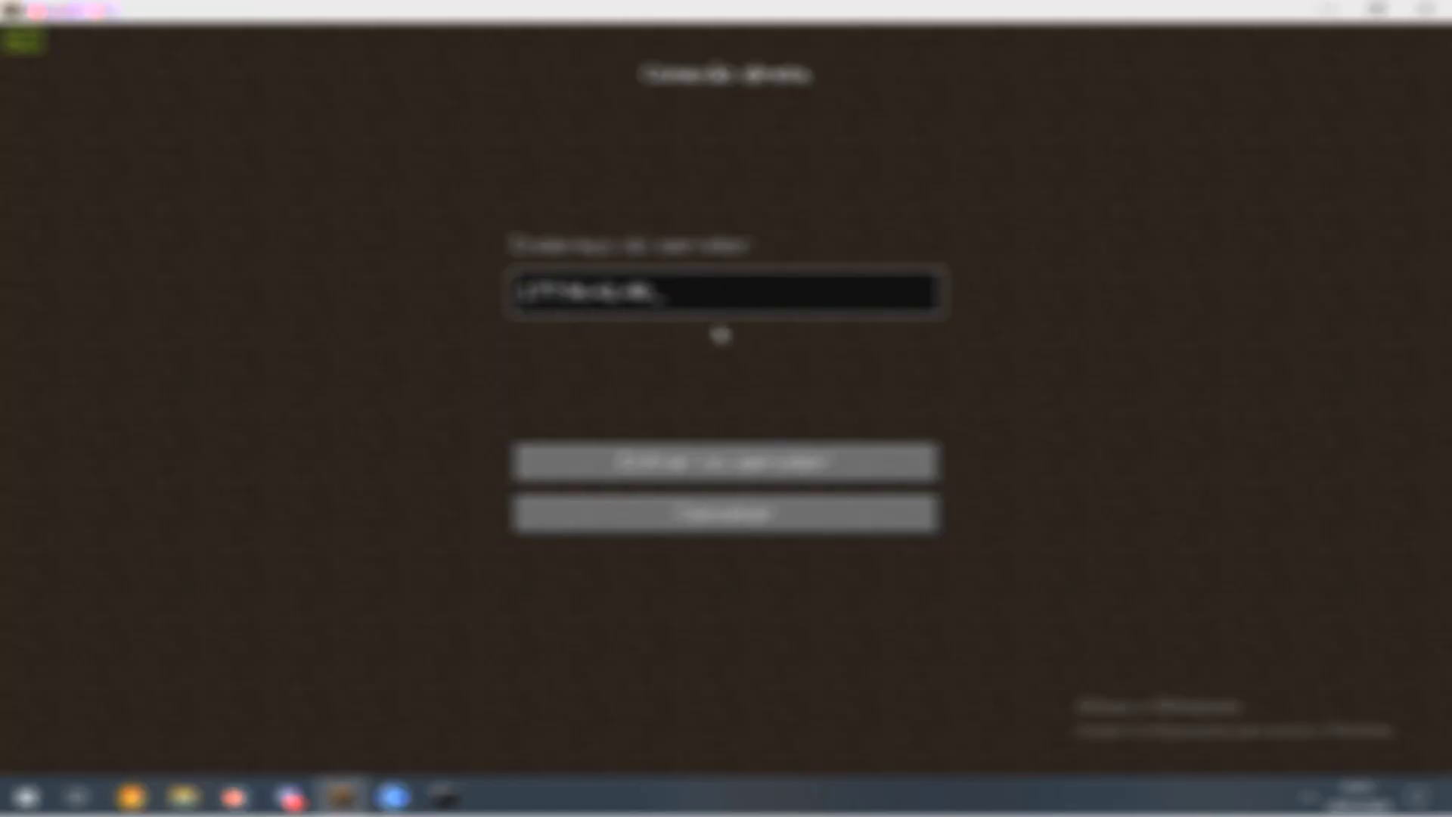
pyautogui.write(':25565')
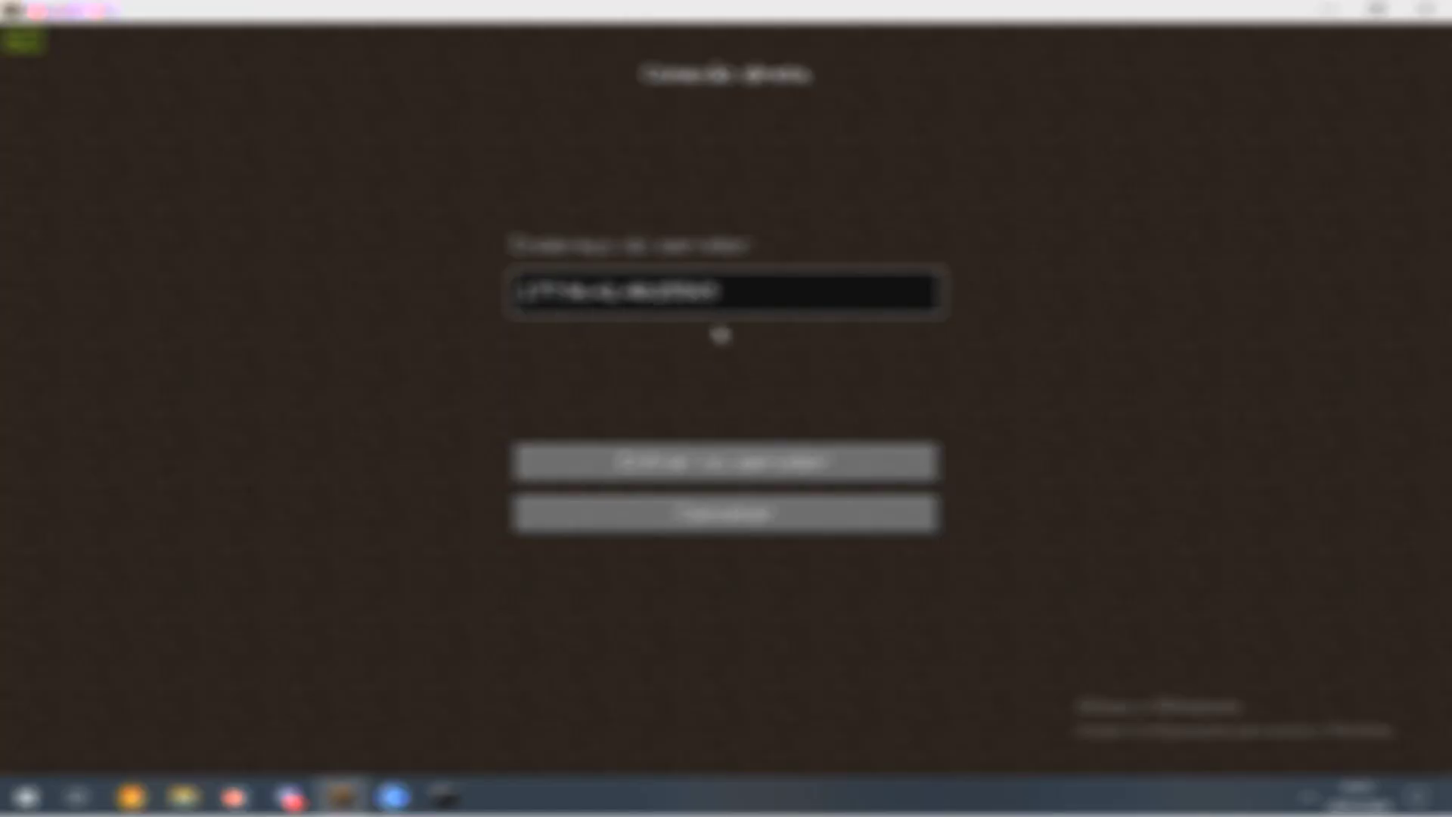
pyautogui.hotkey('ctrl', 'a')
pyautogui.hotkey('shift', 'Right')
pyautogui.hotkey('shift', 'Right')
pyautogui.hotkey('shift', 'Right')
pyautogui.hotkey('shift', 'Right')
pyautogui.hotkey('shift', 'Right')
pyautogui.hotkey('shift', 'Right')
pyautogui.hotkey('shift', 'Right')
pyautogui.hotkey('shift', 'Right')
pyautogui.hotkey('shift', 'Right')
pyautogui.hotkey('shift', 'Right')
pyautogui.hotkey('shift', 'Right')
pyautogui.hotkey('shift', 'Right')
pyautogui.hotkey('shift', 'Right')
pyautogui.hotkey('shift', 'Right')
pyautogui.hotkey('shift', 'Right')
pyautogui.hotkey('shift', 'Right')
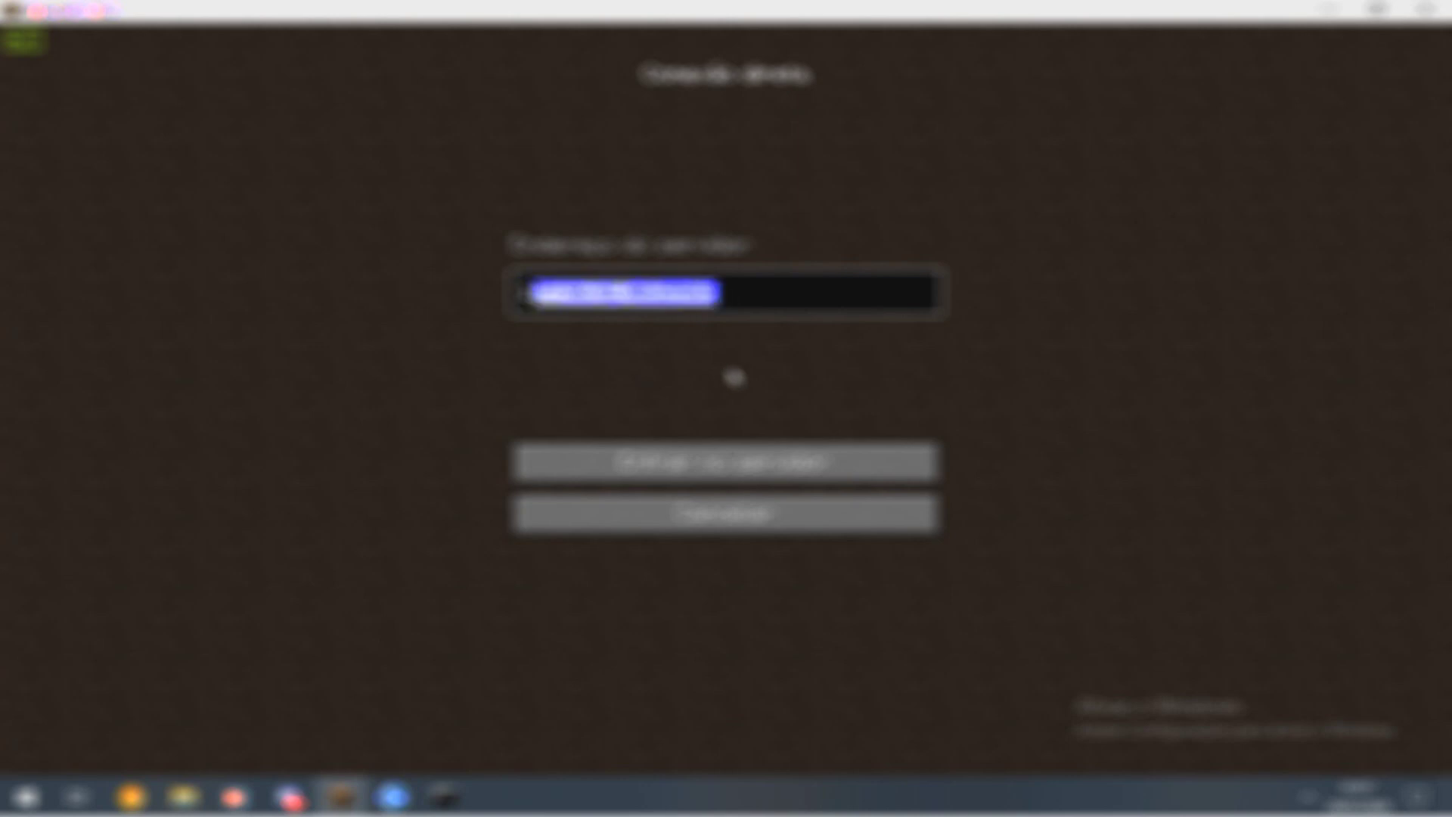
pyautogui.hotkey('shift', 'Left')
pyautogui.hotkey('shift', 'Left')
pyautogui.hotkey('shift', 'Left')
pyautogui.hotkey('shift', 'Left')
pyautogui.press('Right')
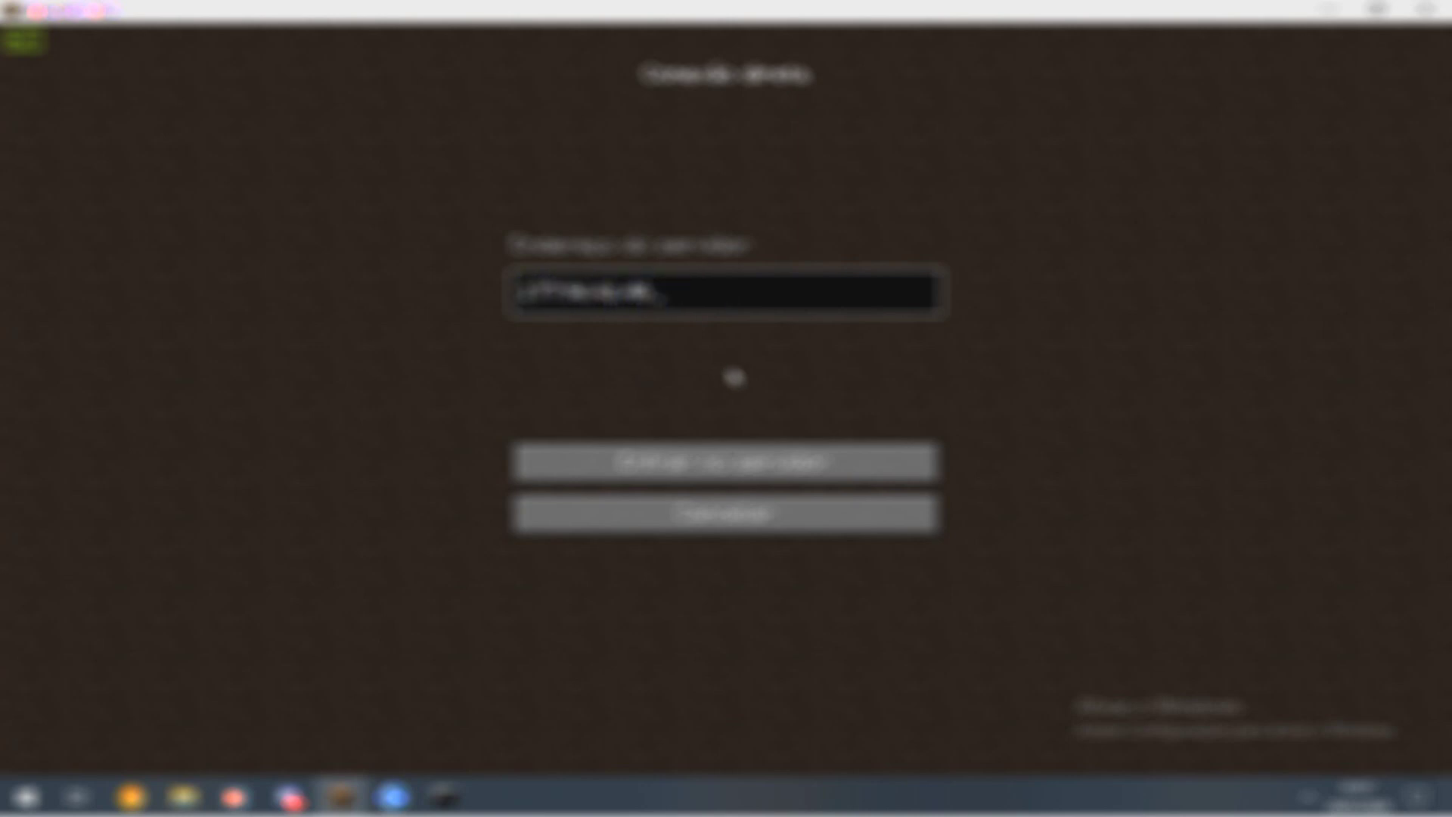
pyautogui.click(632, 460)
# - Pause the game and bring up the Minecraft Server folder
pyautogui.moveTo(725, 400)
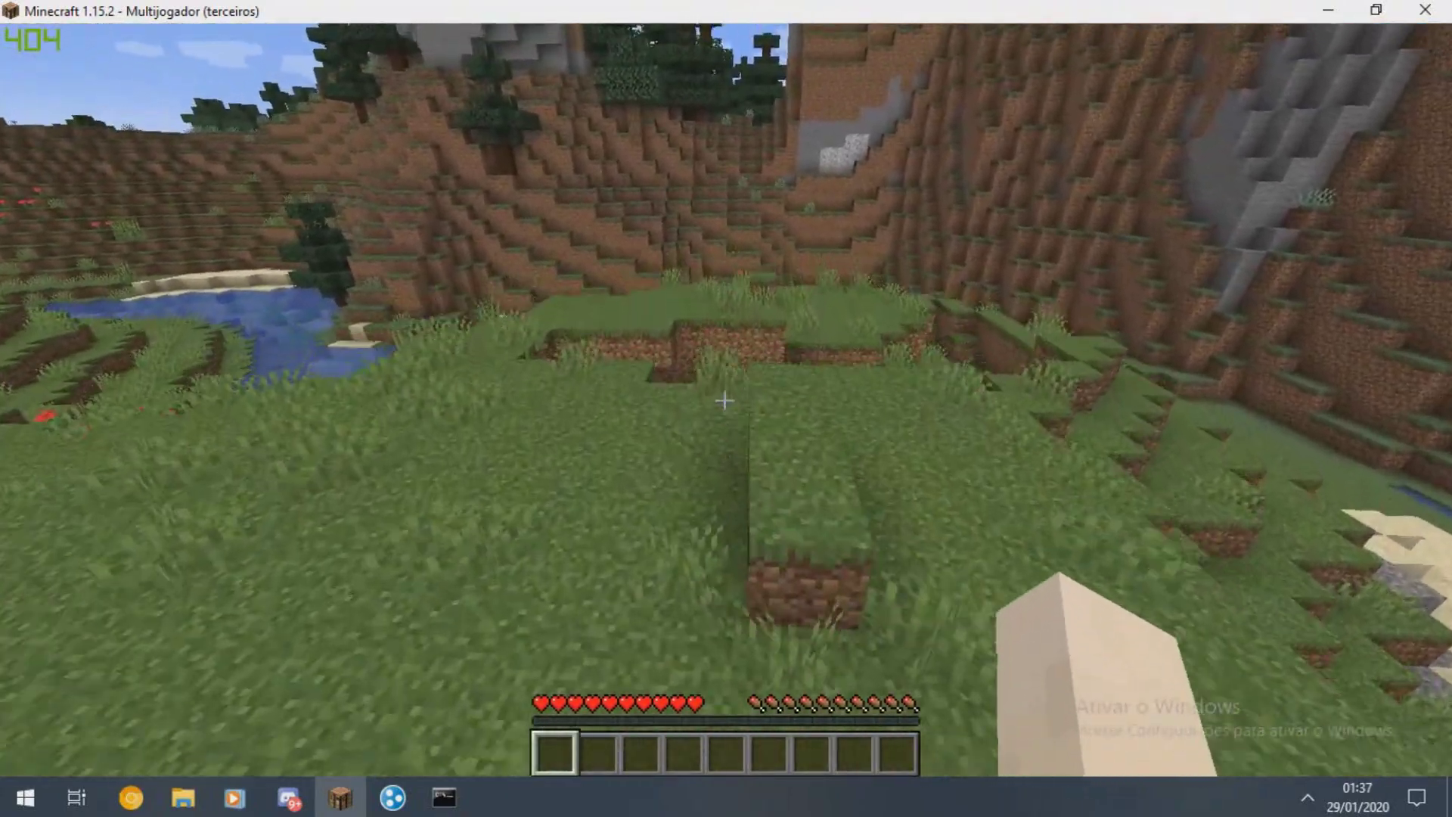
pyautogui.press('Escape')
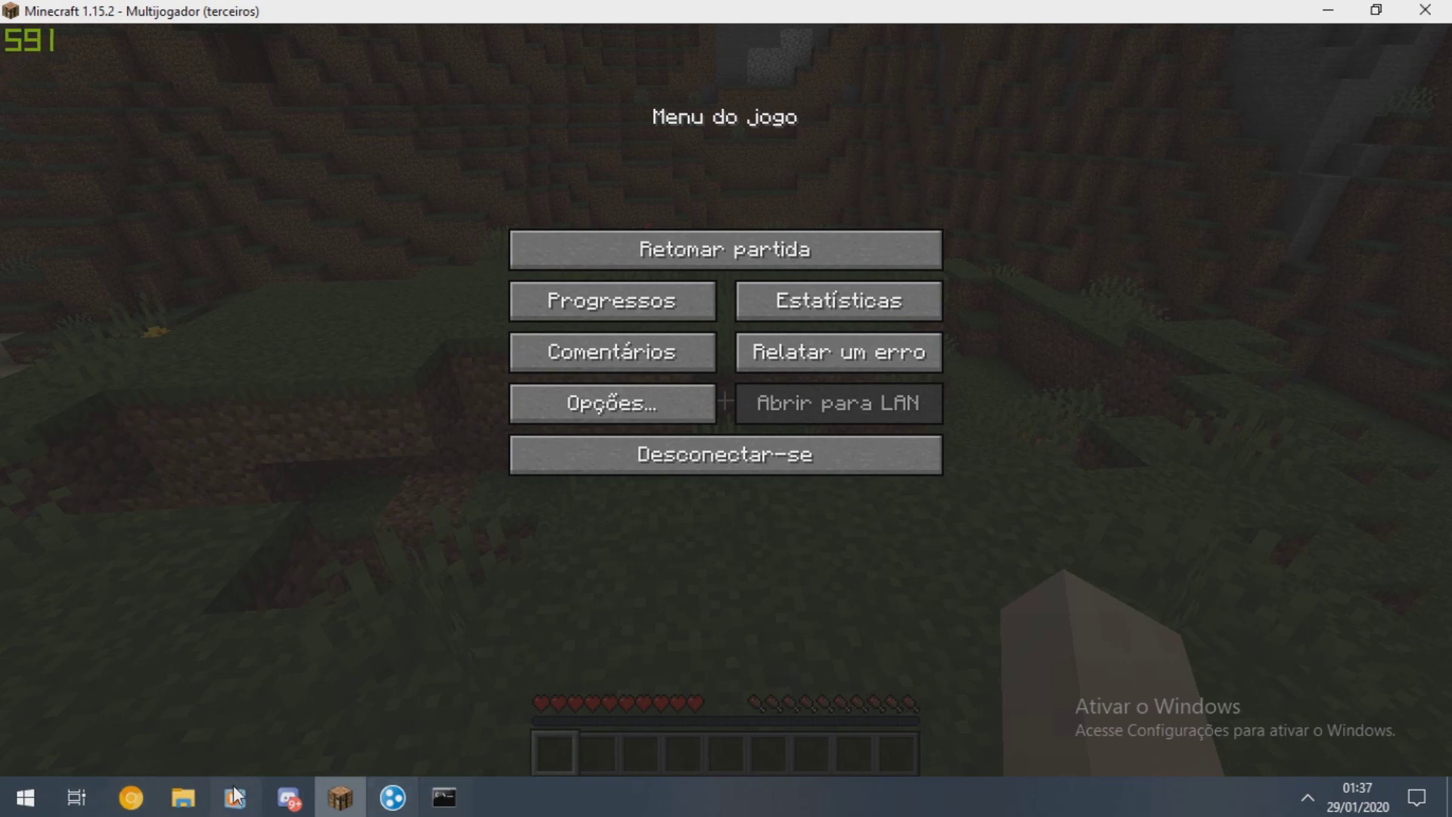
pyautogui.click(183, 797)
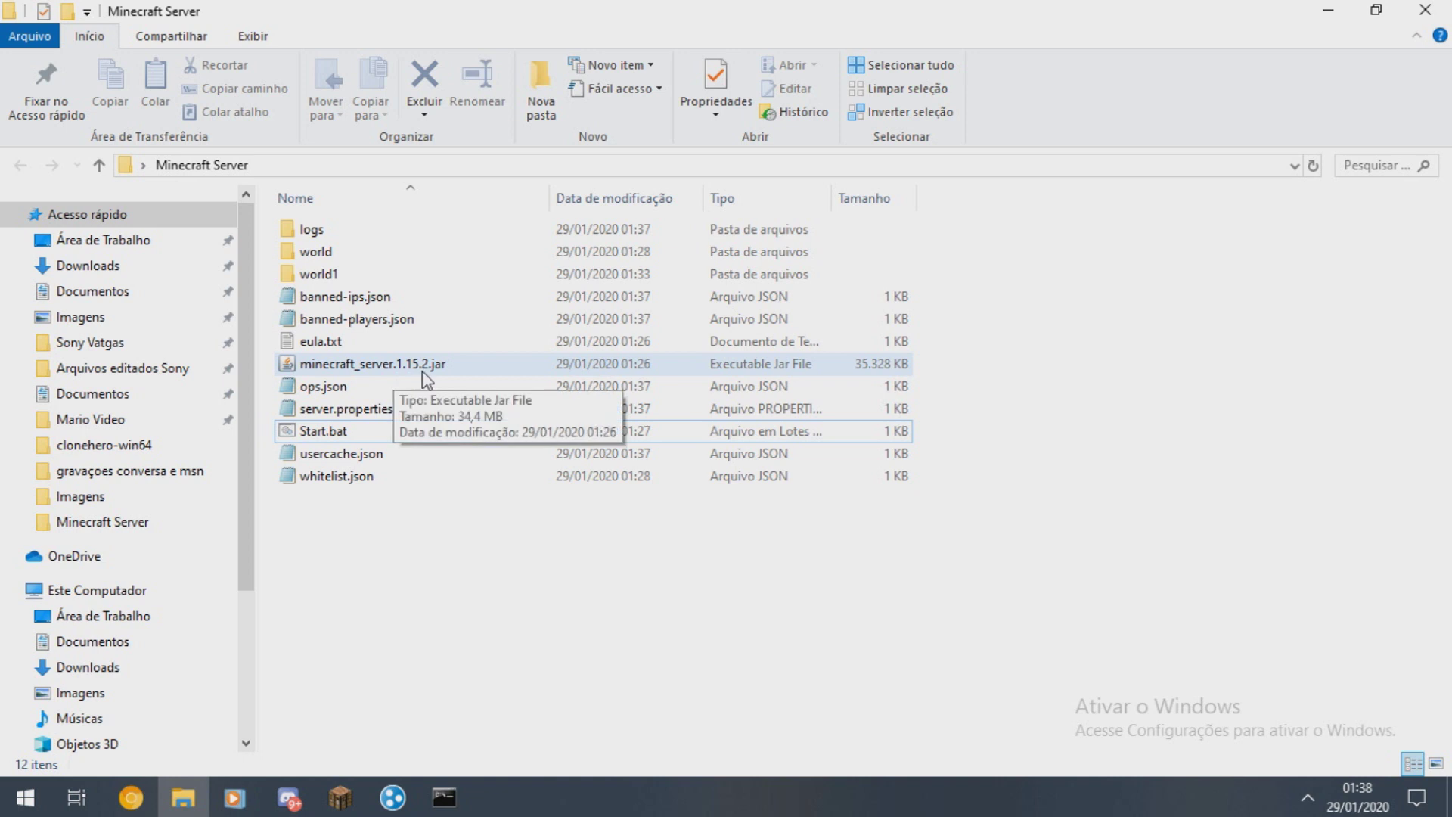
# - Open Start.bat in Notepad and review its java launch line
pyautogui.rightClick(339, 430)
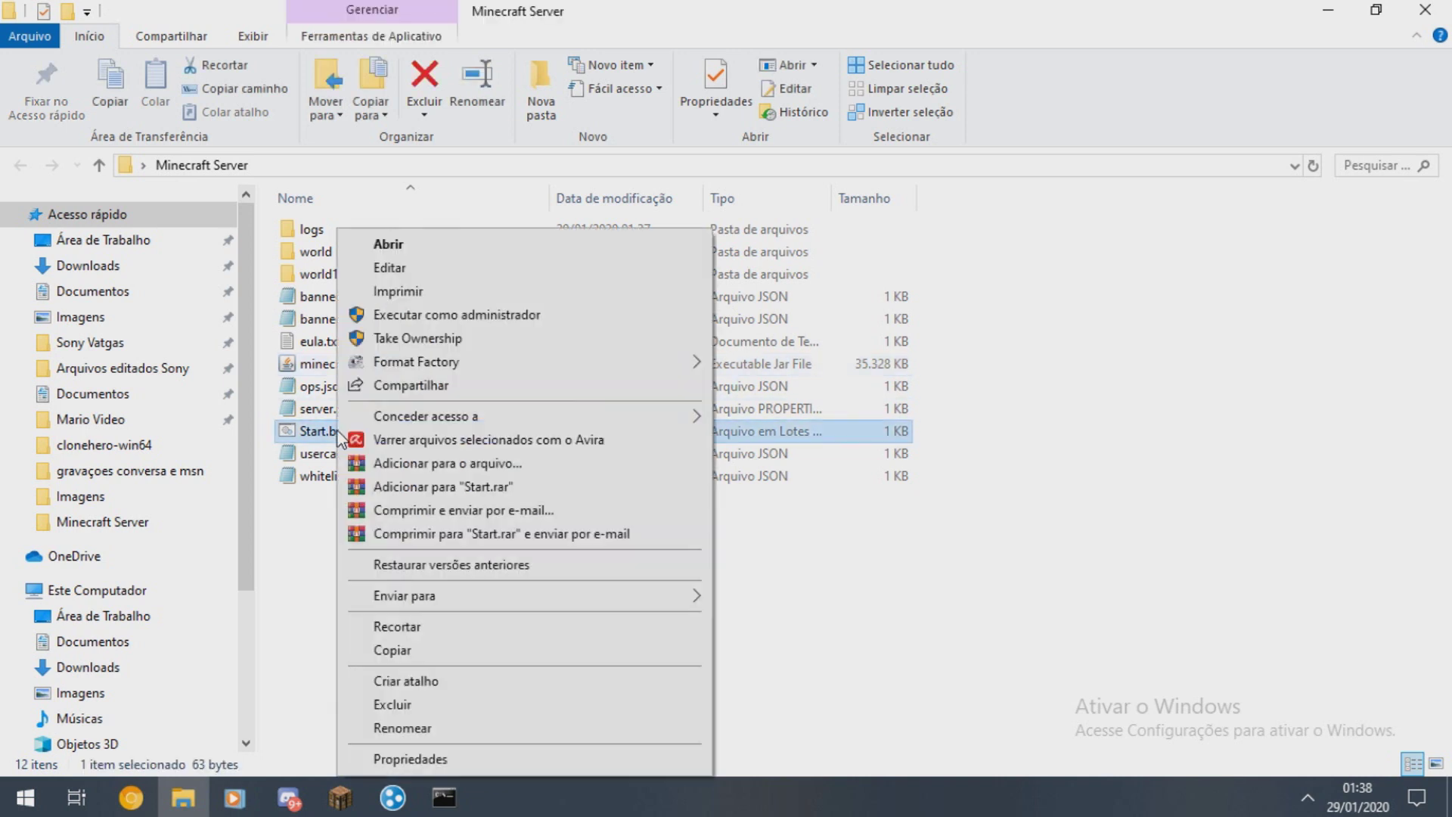
pyautogui.click(390, 267)
pyautogui.click(673, 310)
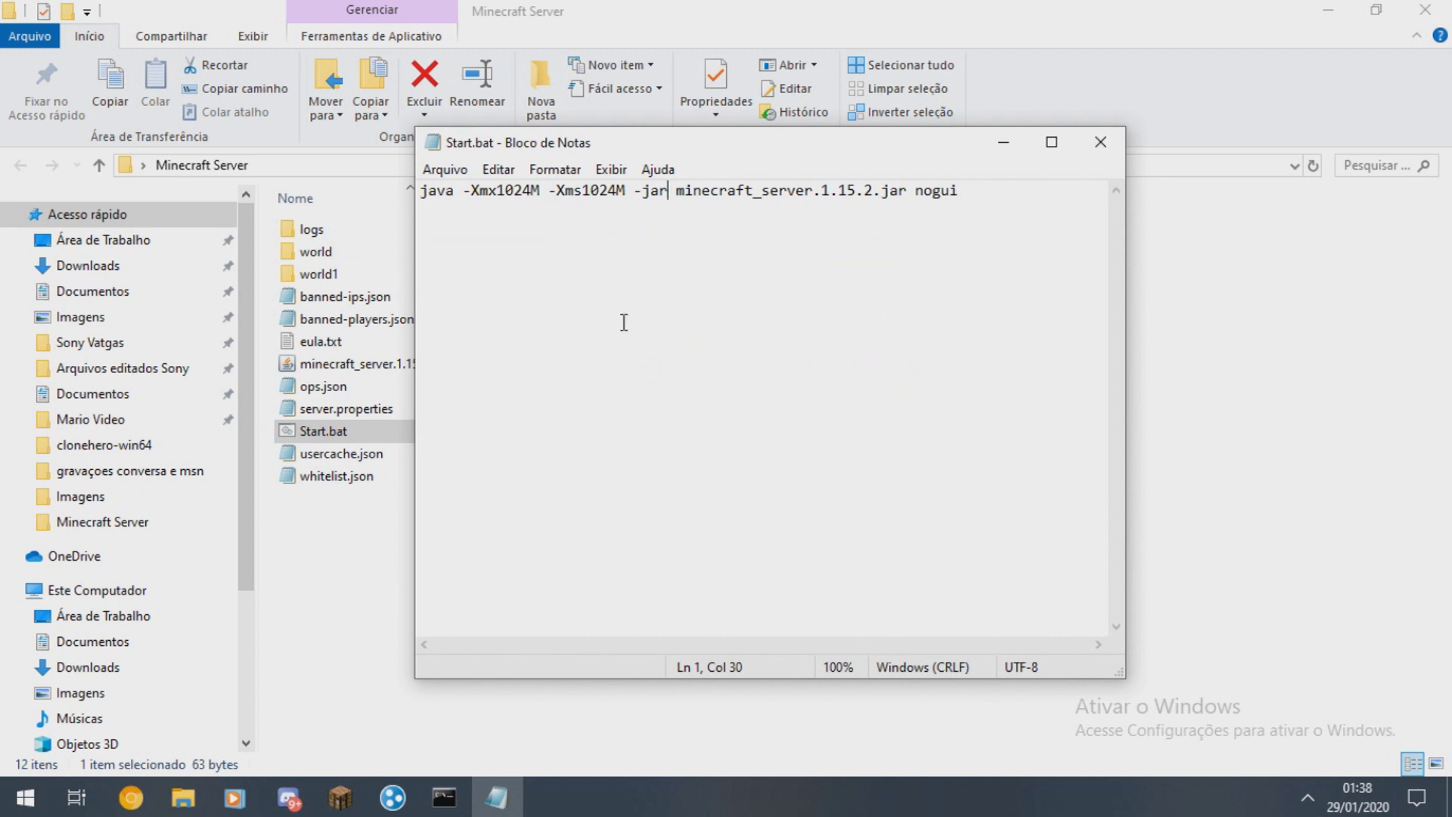
pyautogui.hotkey('ctrl', 'a')
pyautogui.click(454, 189)
pyautogui.doubleClick(446, 190)
pyautogui.hotkey('ctrl', 'a')
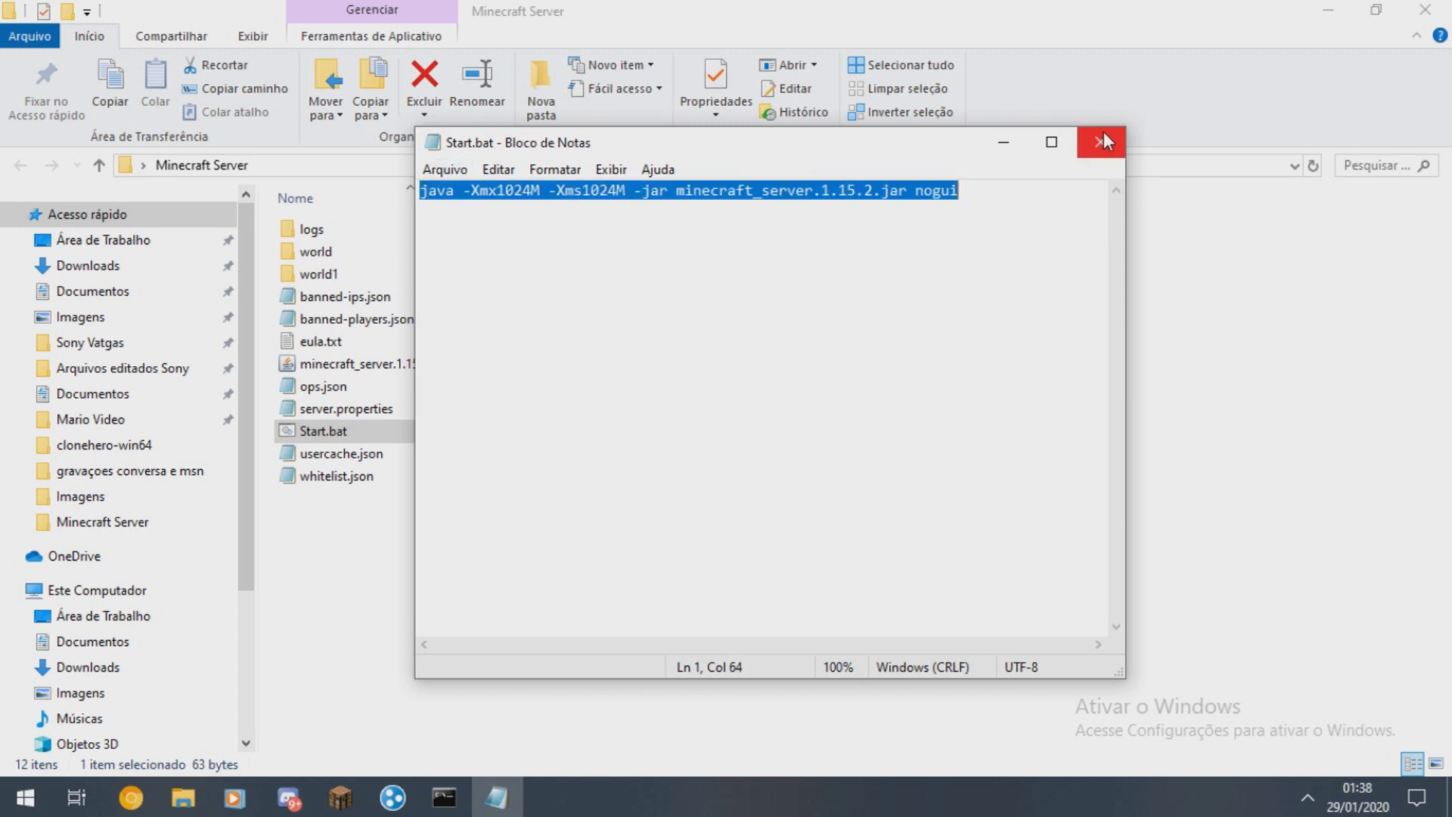
# - Close Start.bat without changes and shut down the server console window
pyautogui.click(1101, 141)
pyautogui.press('Return')
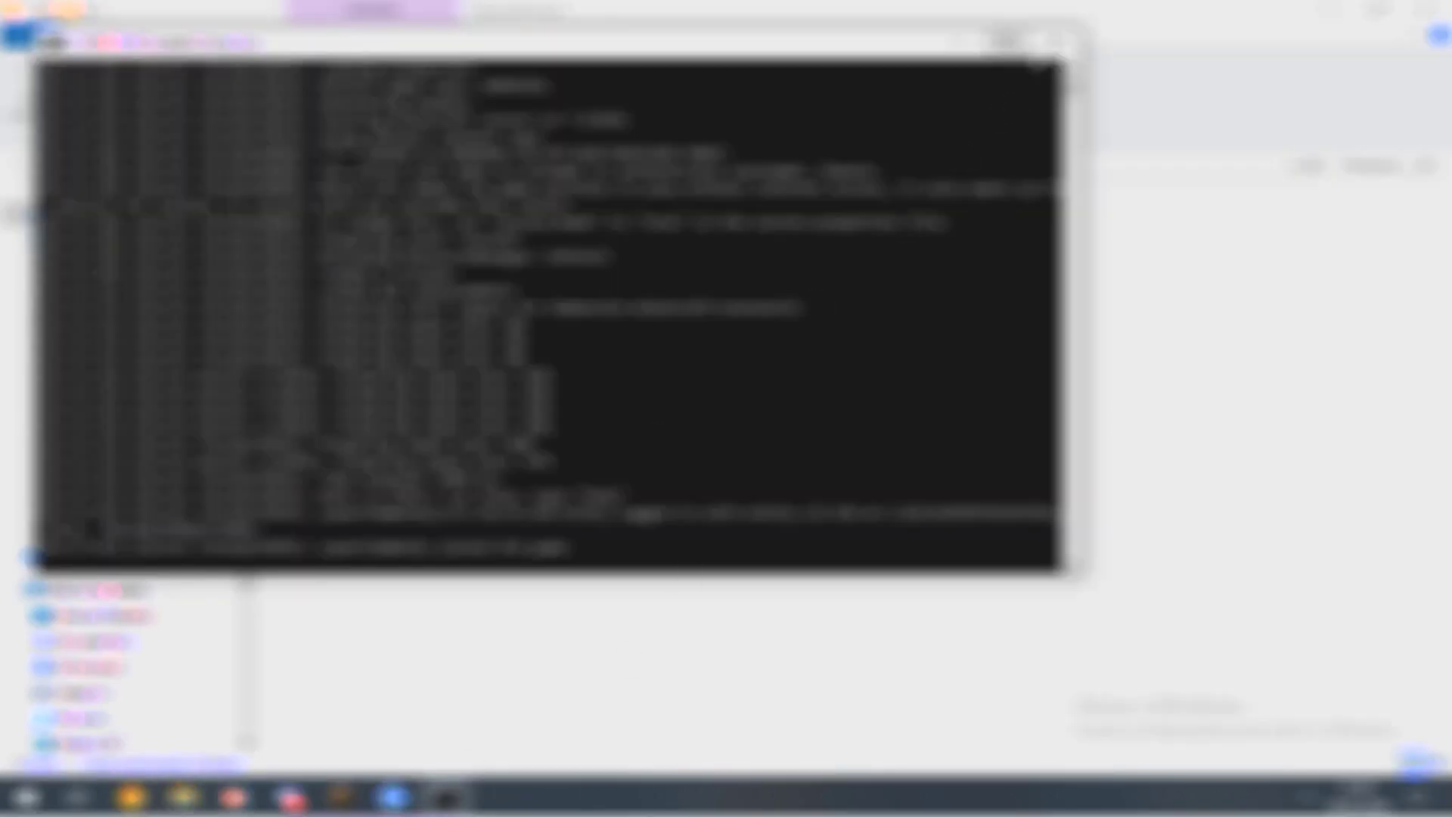
pyautogui.click(1051, 41)
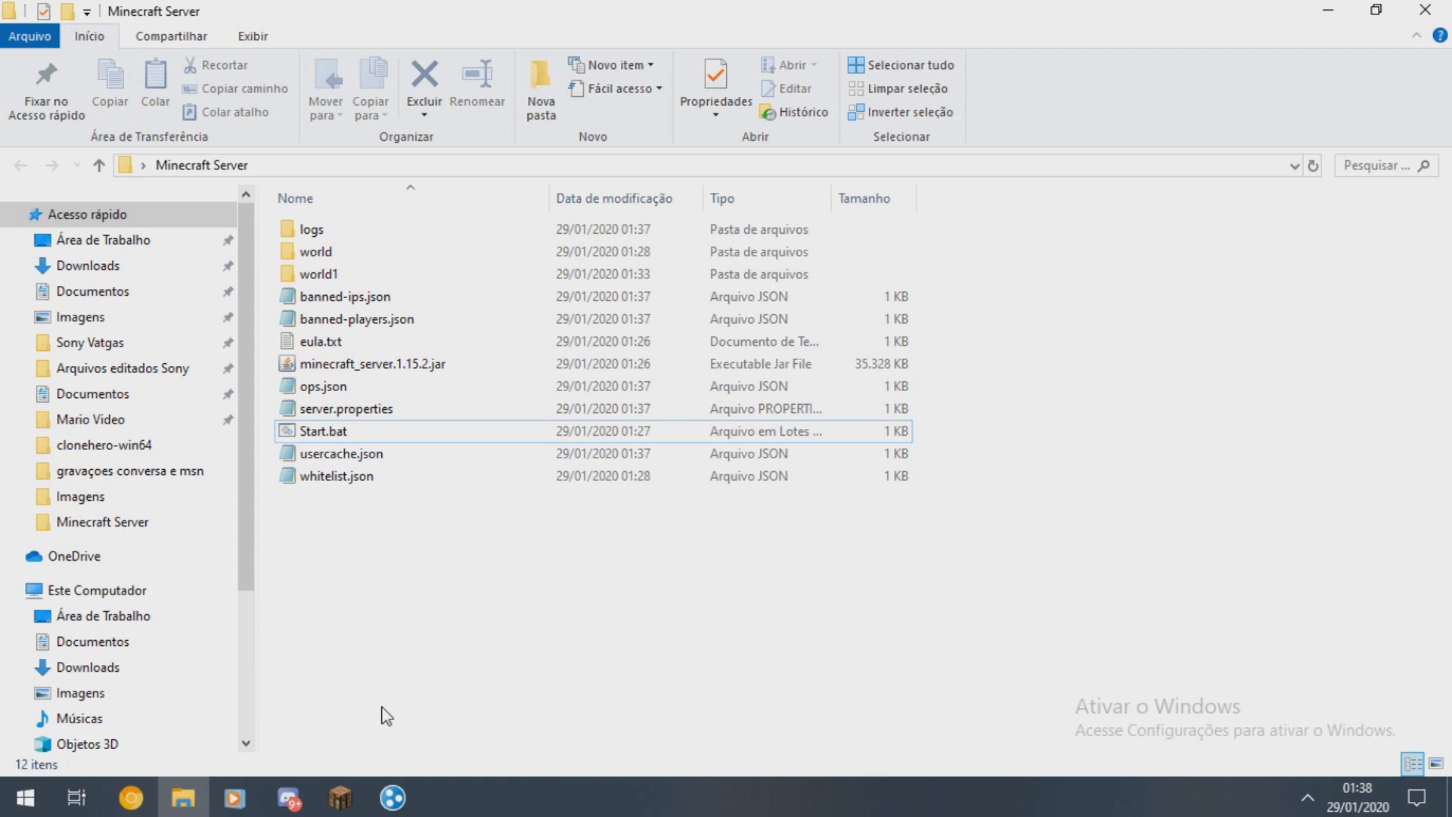
# - Search 'firewall' in the Windows Start menu, then dismiss the results
pyautogui.press('super')
pyautogui.write('firewall')
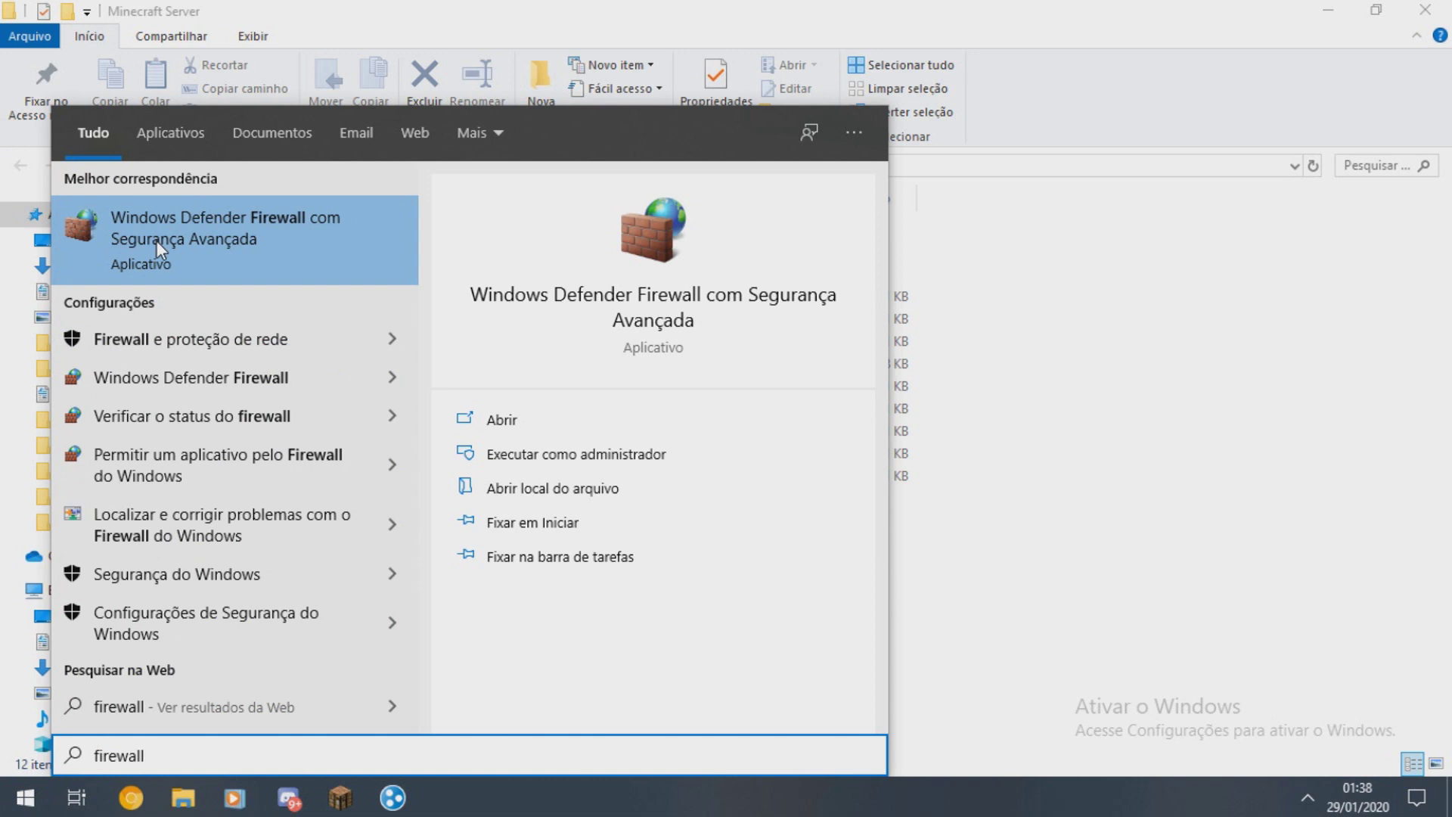
pyautogui.click(1017, 372)
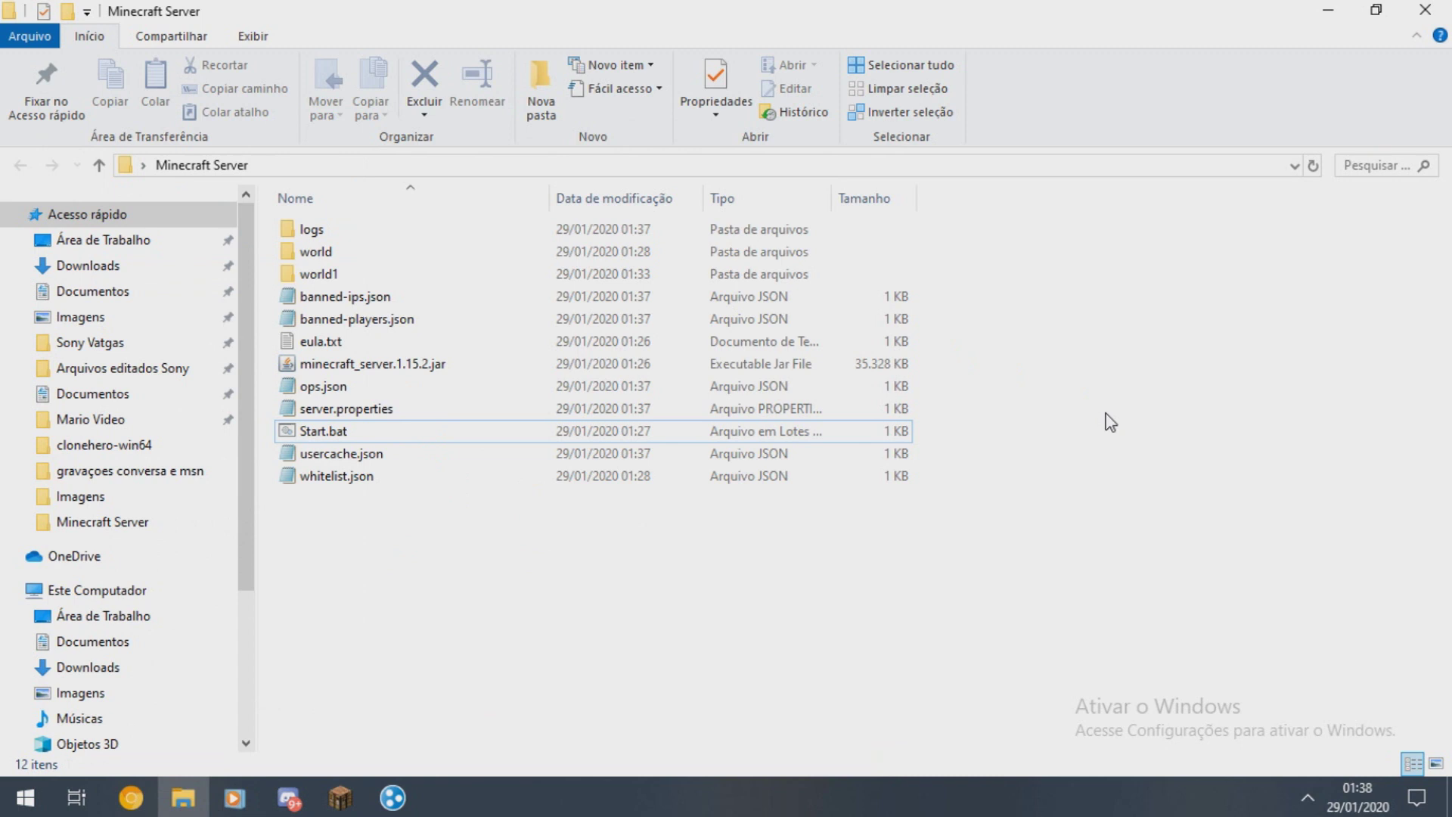
# - Show Hamachi's network list with the three-member network collapsed, and move the window right
pyautogui.click(392, 797)
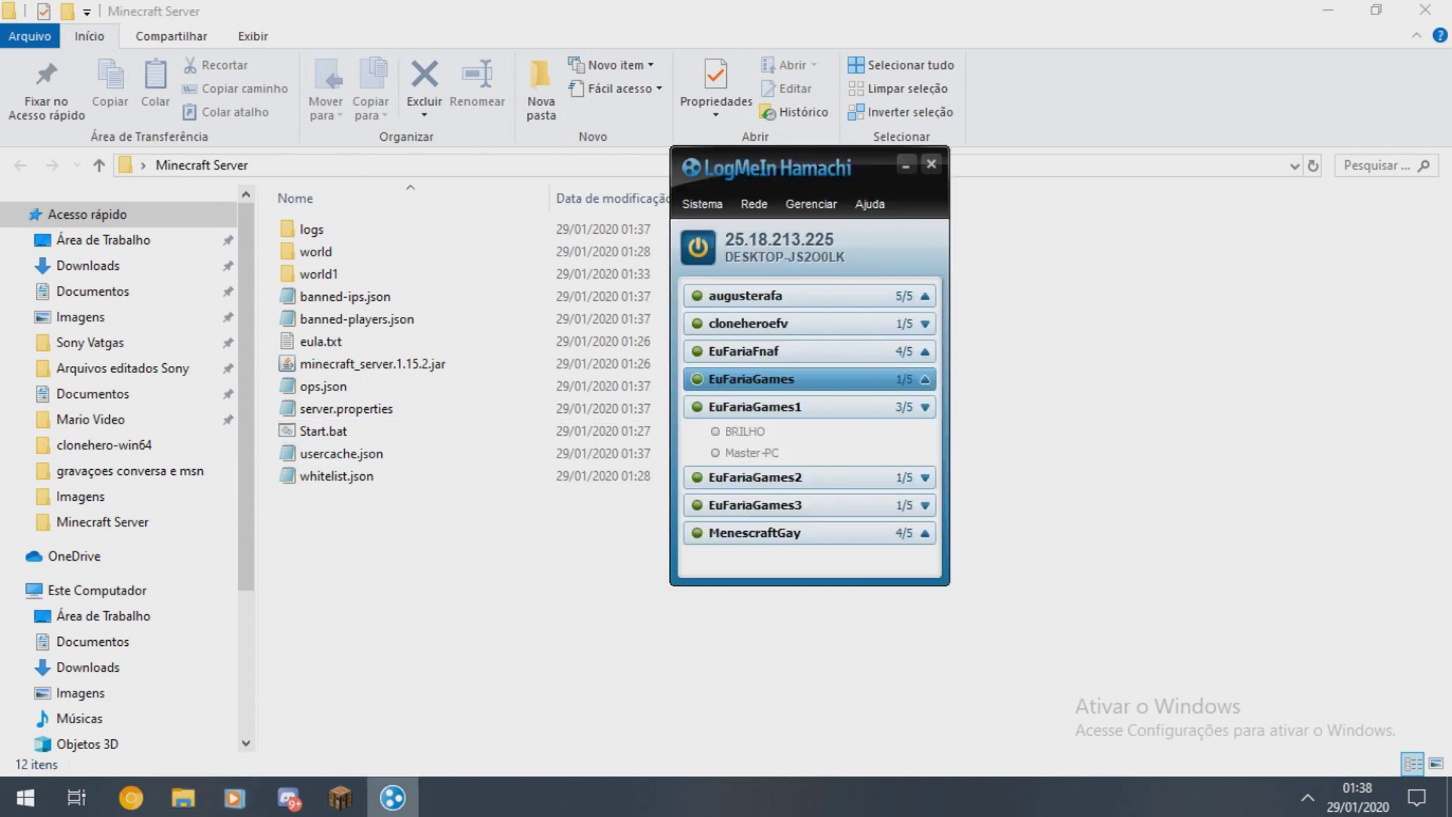
pyautogui.click(925, 408)
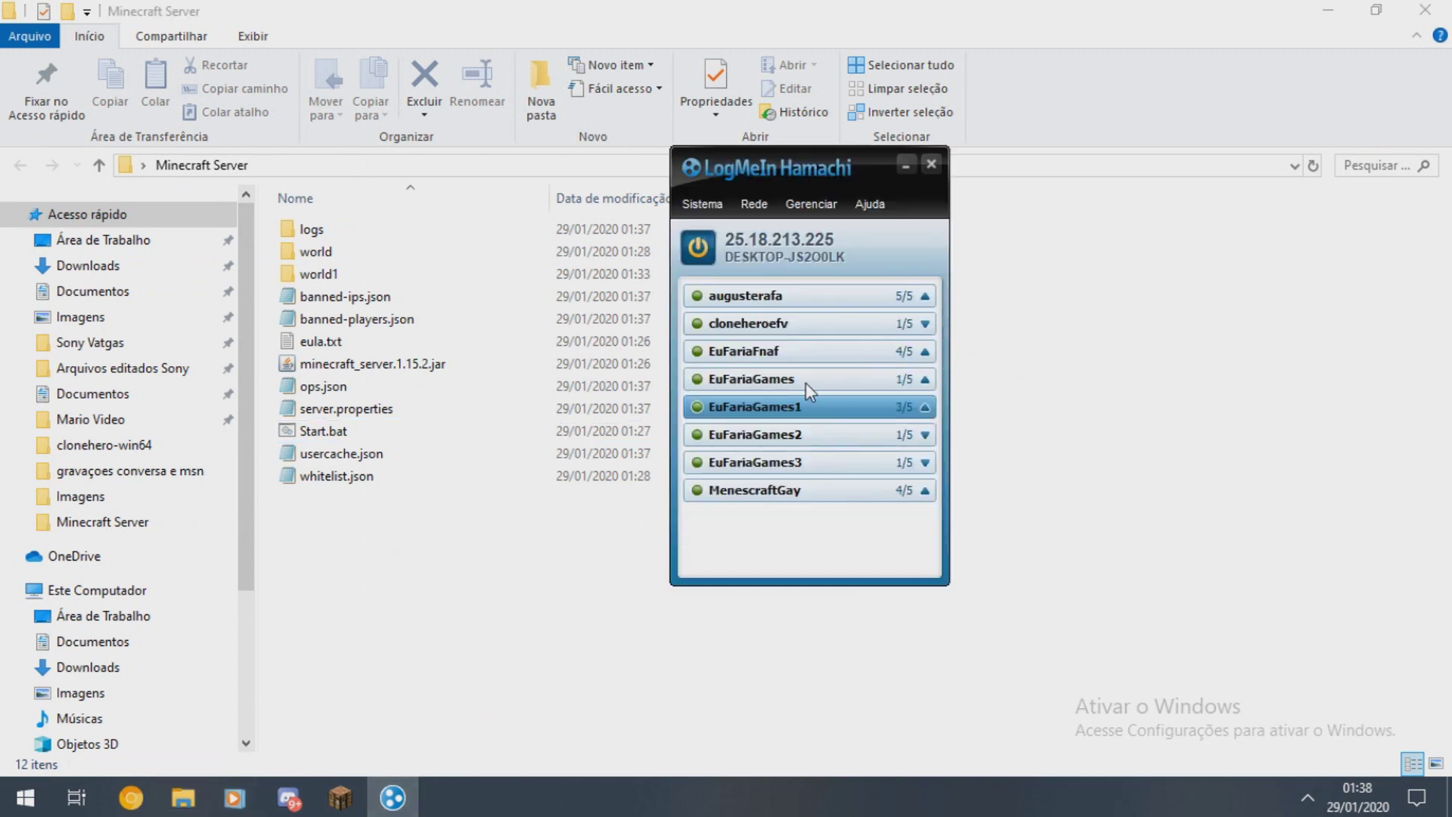
pyautogui.click(785, 462)
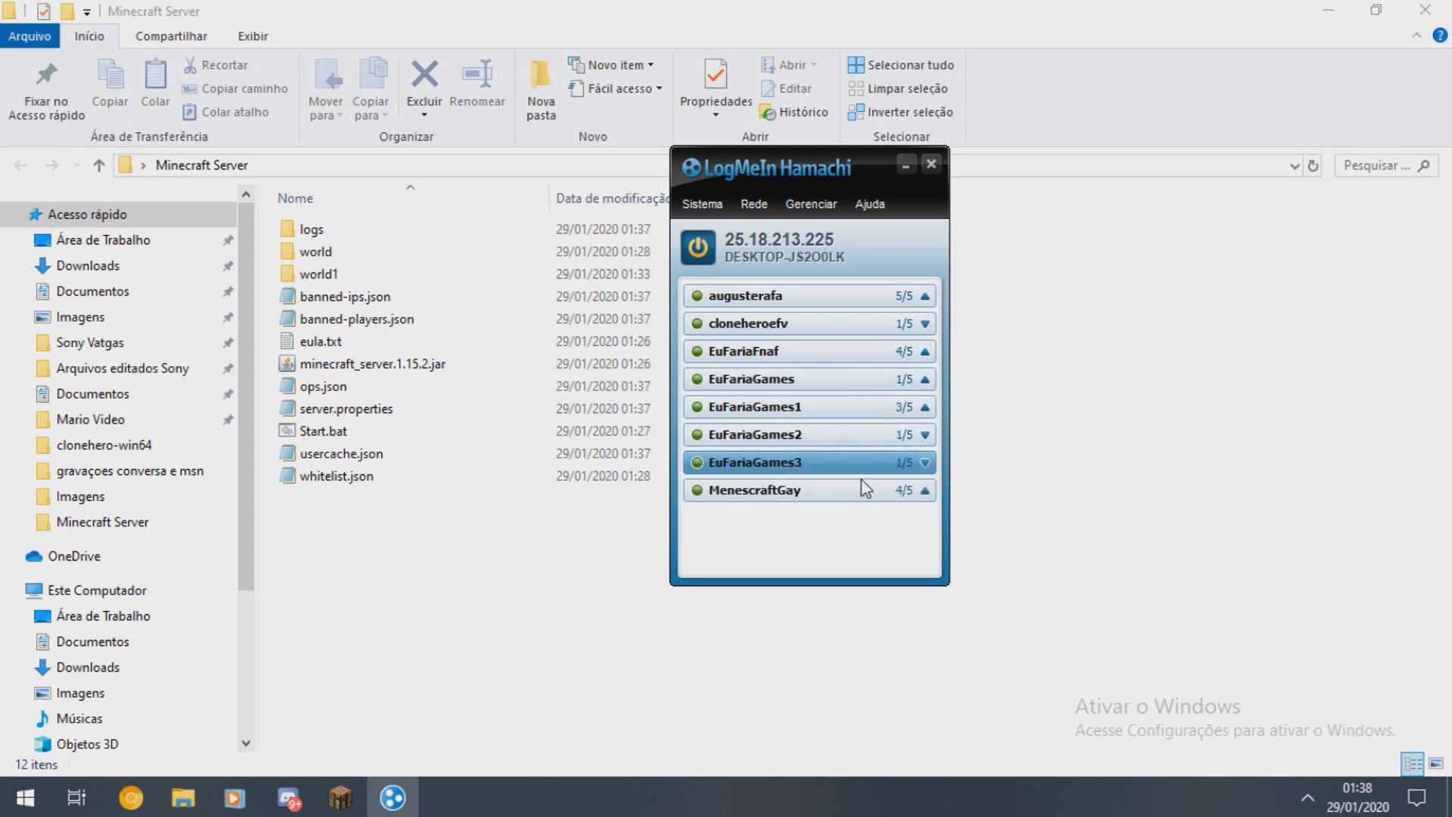
pyautogui.moveTo(809, 159); pyautogui.dragTo(1027, 174)
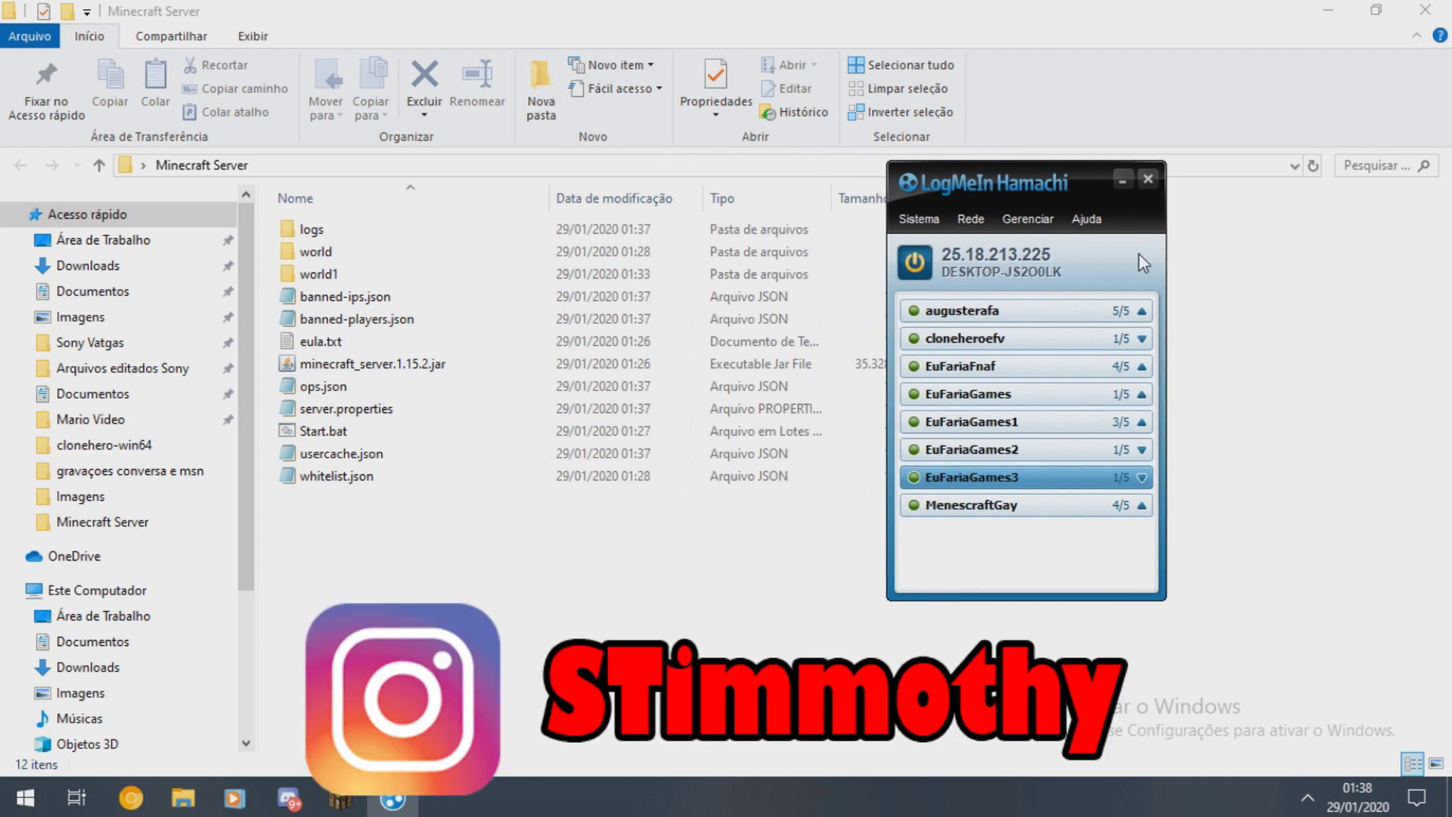